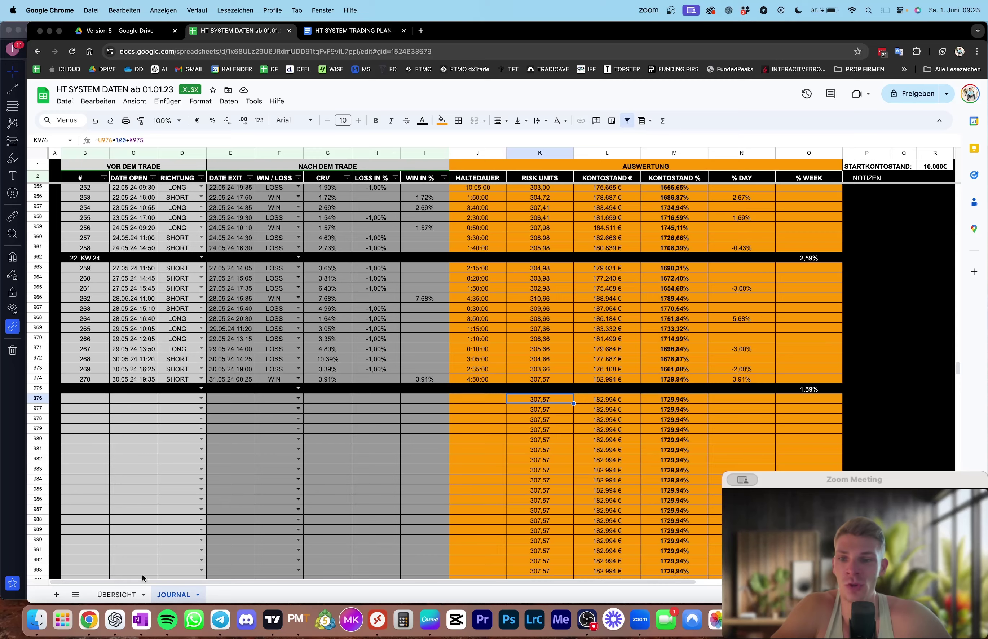
Review the trading statistics on the ÜBERSICHT sheet, then switch to the TradingView GER40 chart.
click(116, 595)
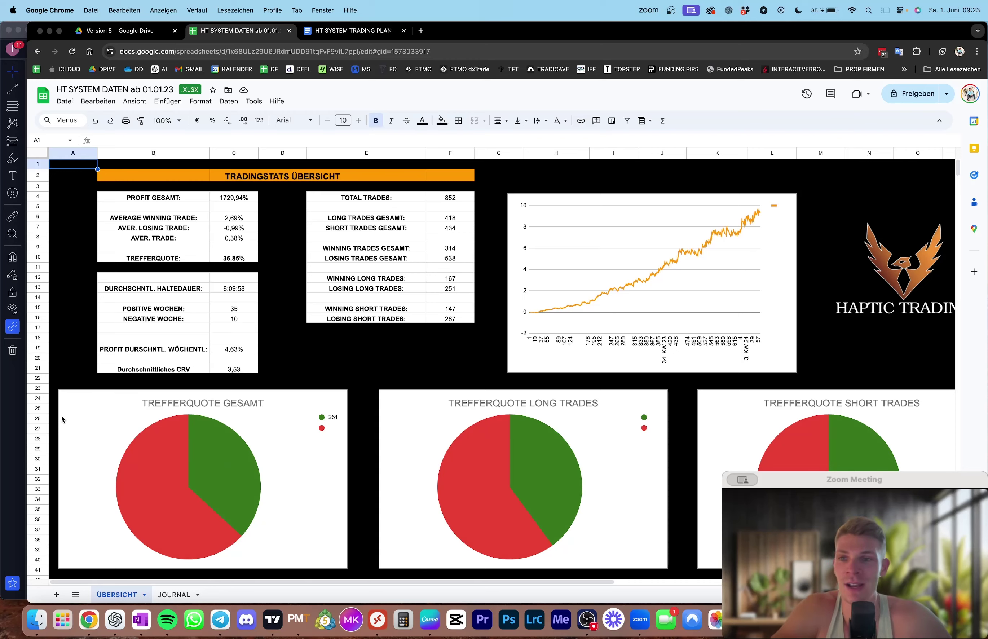
key(super+Tab)
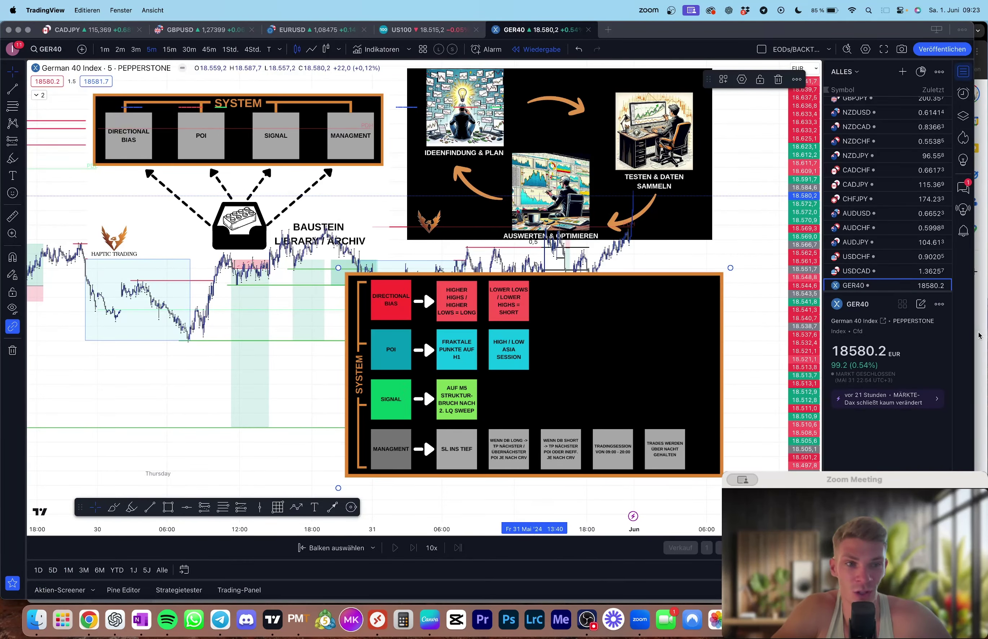
key(super+Tab)
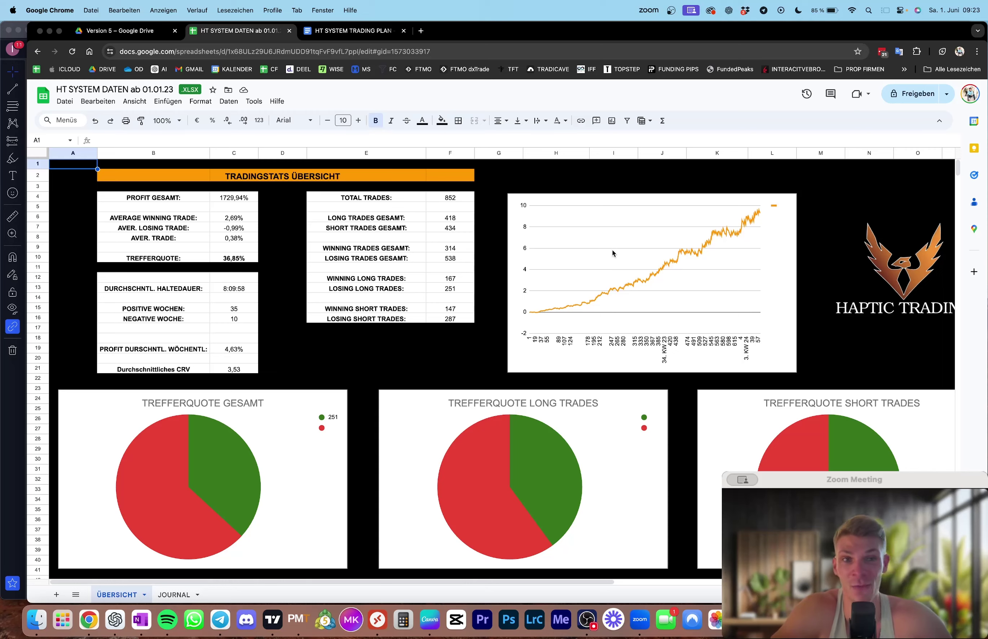
key(super+Tab)
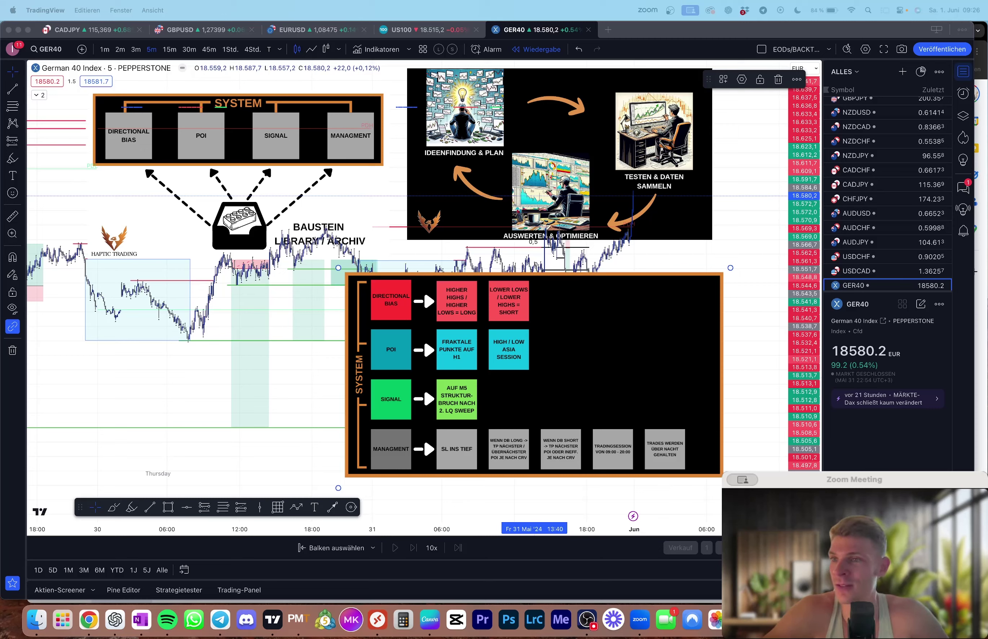
Delete the image showing the four-part SYSTEM header and the BAUSTEIN LIBRARY / ARCHIV box from the GER40 chart.
click(592, 409)
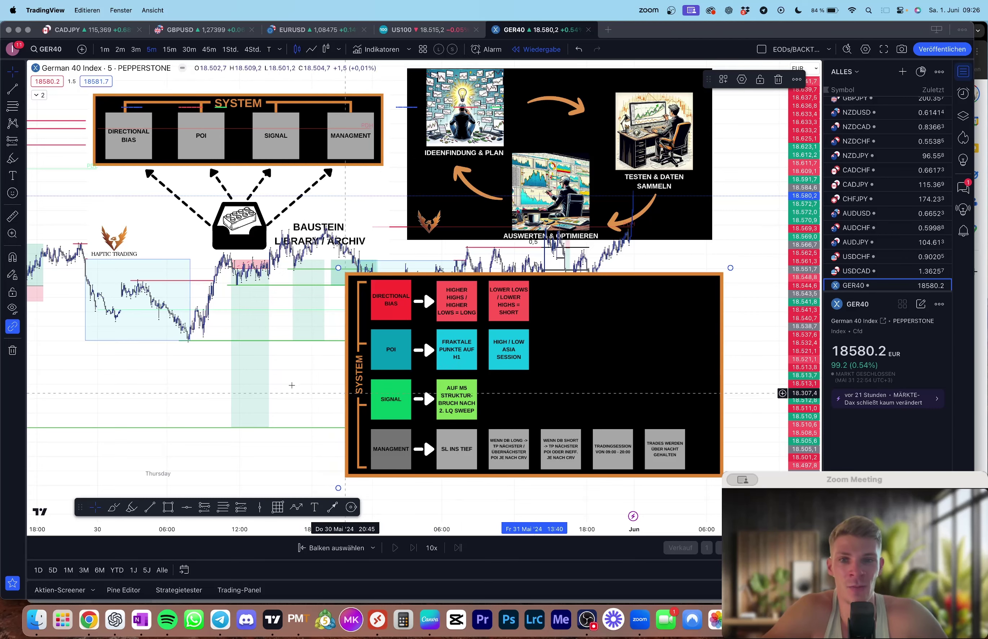
click(232, 262)
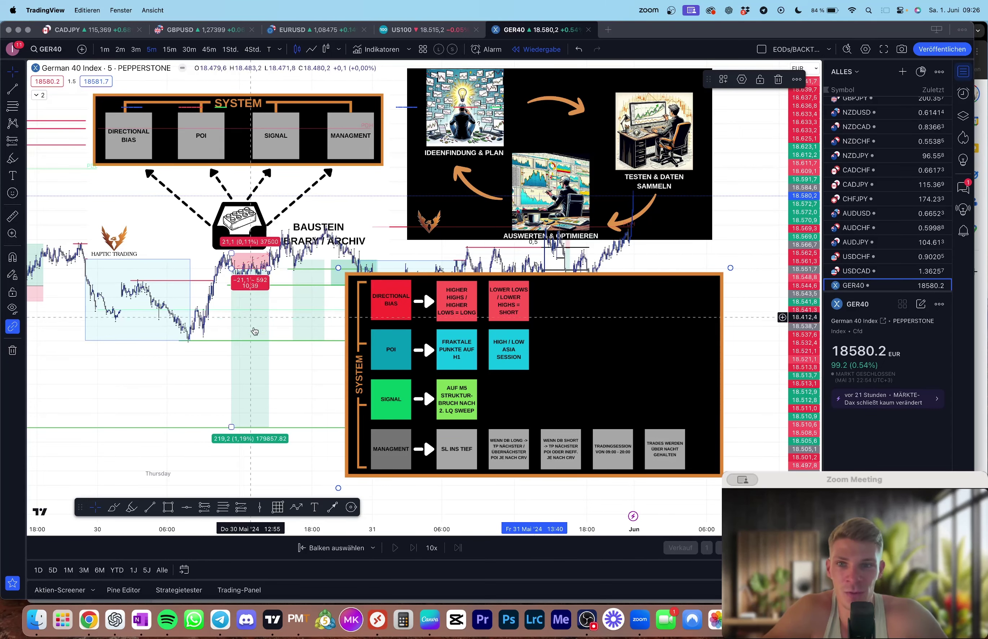
click(226, 216)
key(Delete)
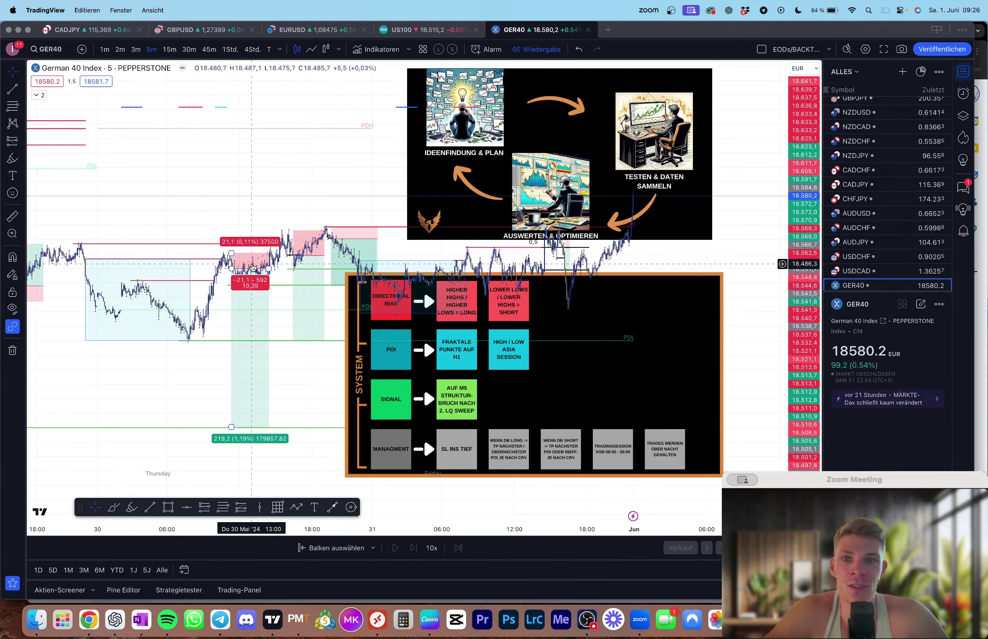
Brush an outline around the empty slot beside the green signal block and mark the highs at Thursday's first short trade with dots.
click(374, 291)
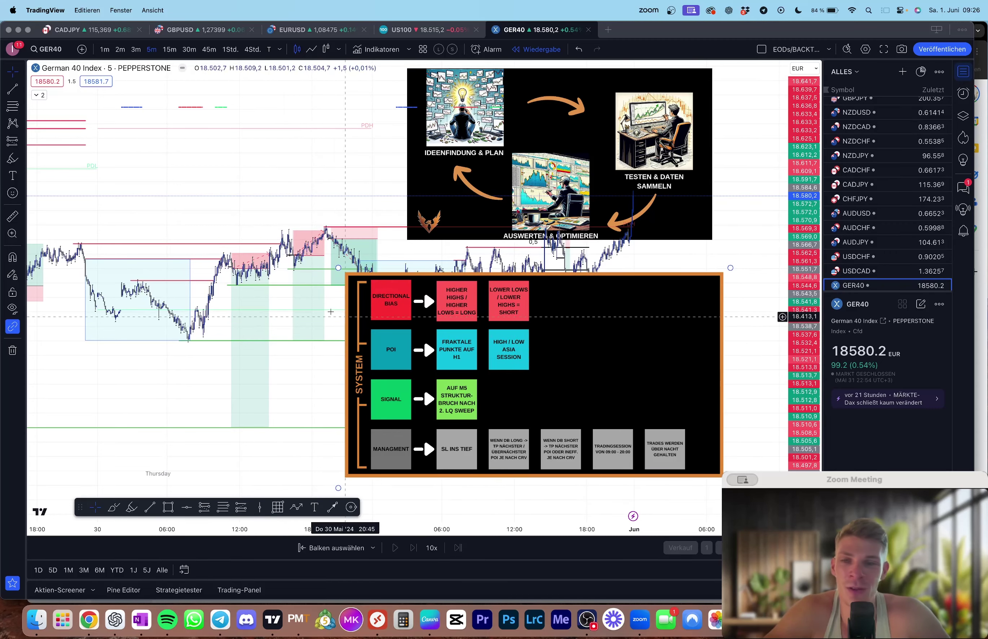
click(328, 332)
click(14, 160)
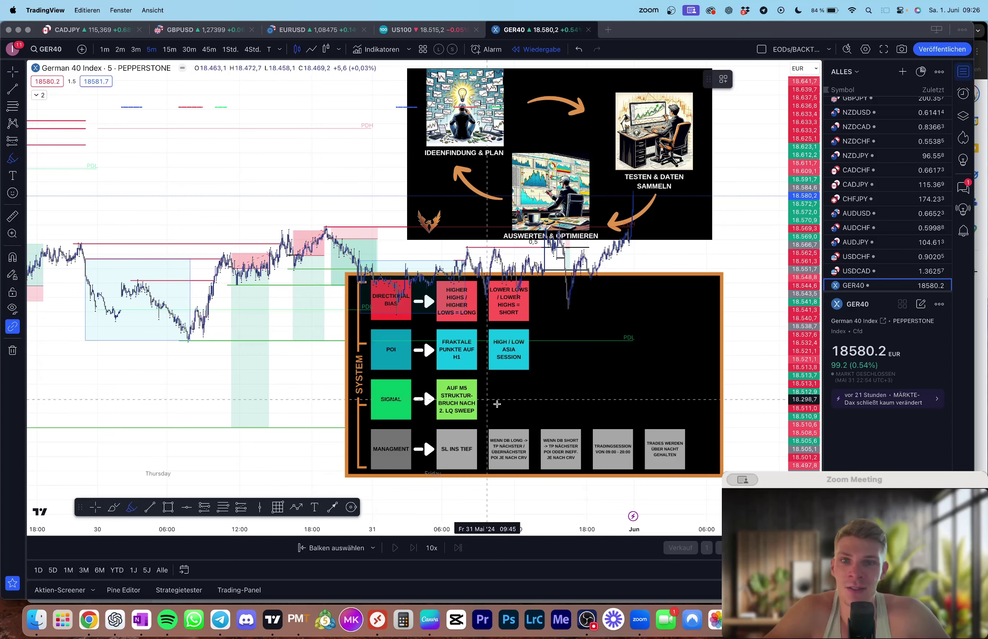
mouse_move(496, 381)
mouse_down()
mouse_move(545, 408)
mouse_move(487, 415)
mouse_move(497, 372)
mouse_up()
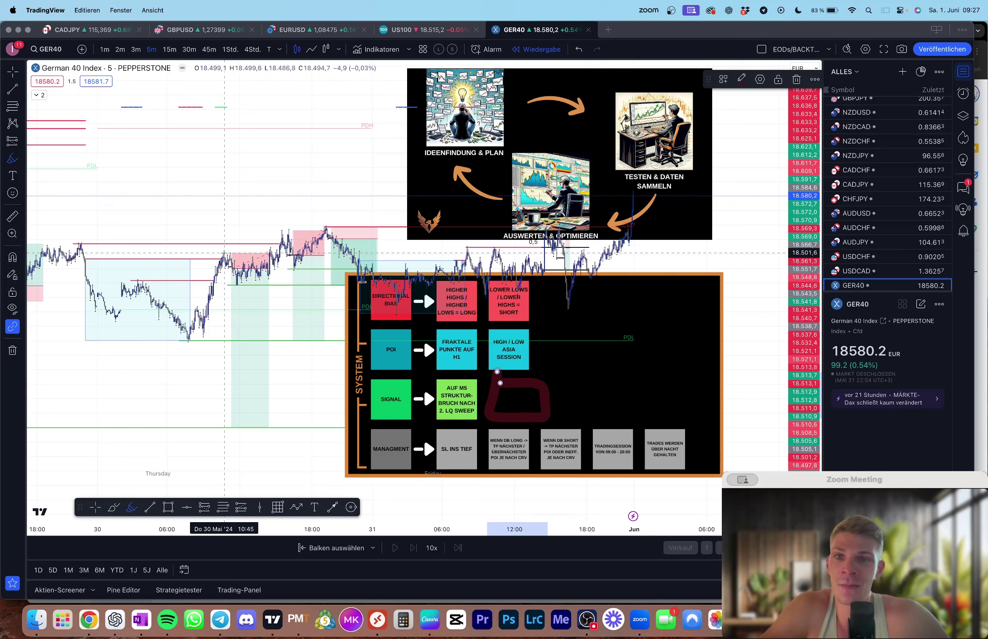
click(225, 253)
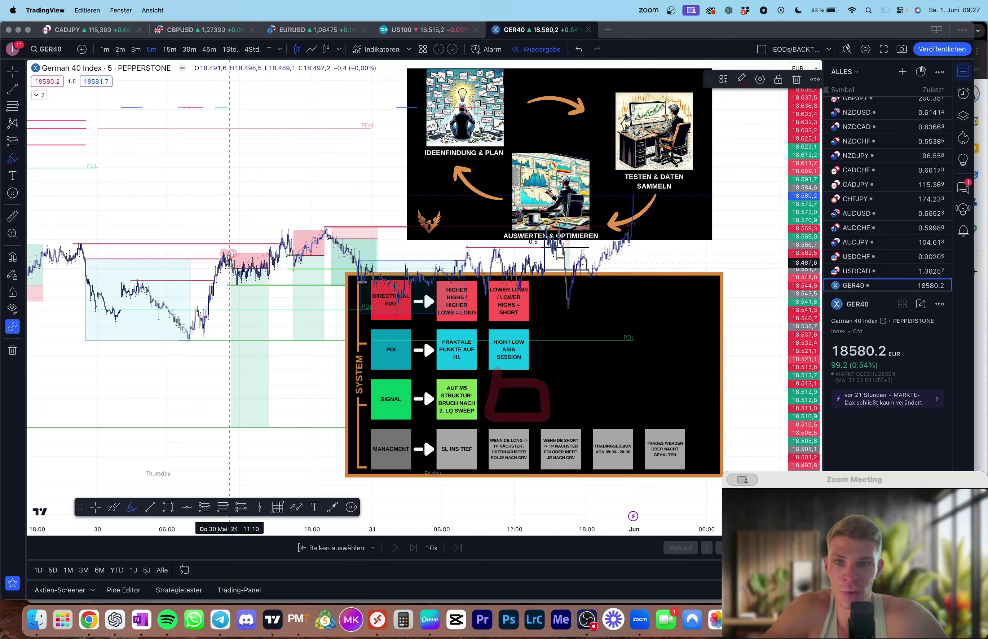
Delete the SYSTEM building-block table image and the brush outline from the chart.
click(13, 71)
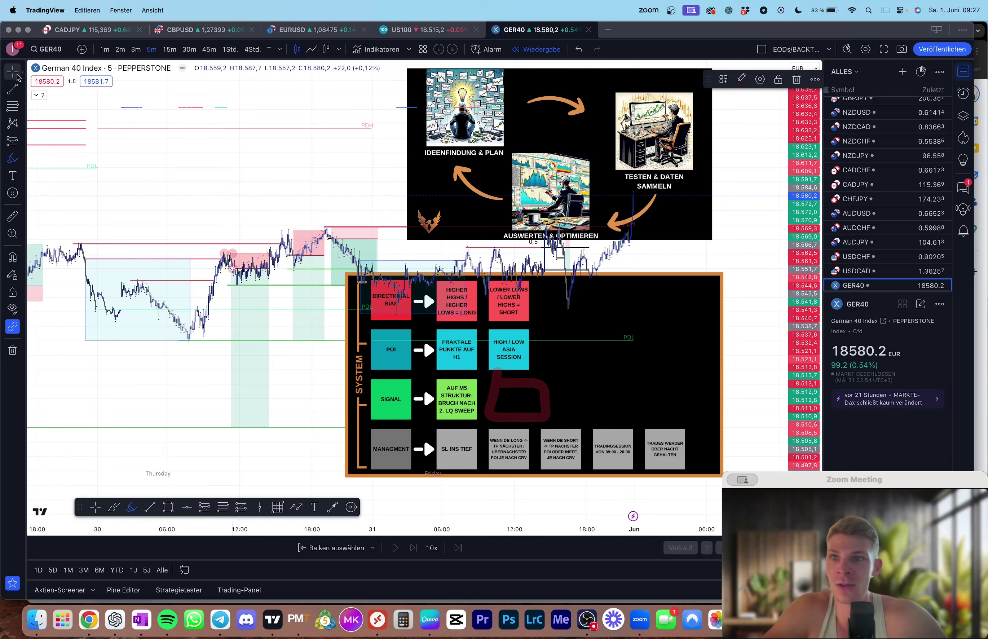
click(484, 305)
key(BackSpace)
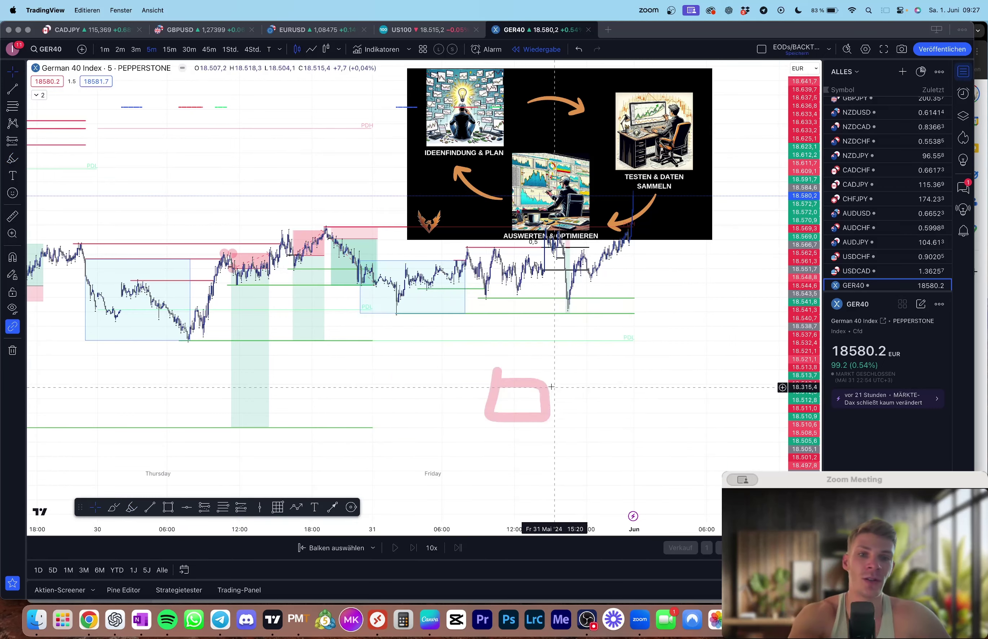
key(BackSpace)
Draw a short horizontal trend line joining the two brush-marked highs at Thursday 30 May's first short trade.
scroll(624, 410, left, 10)
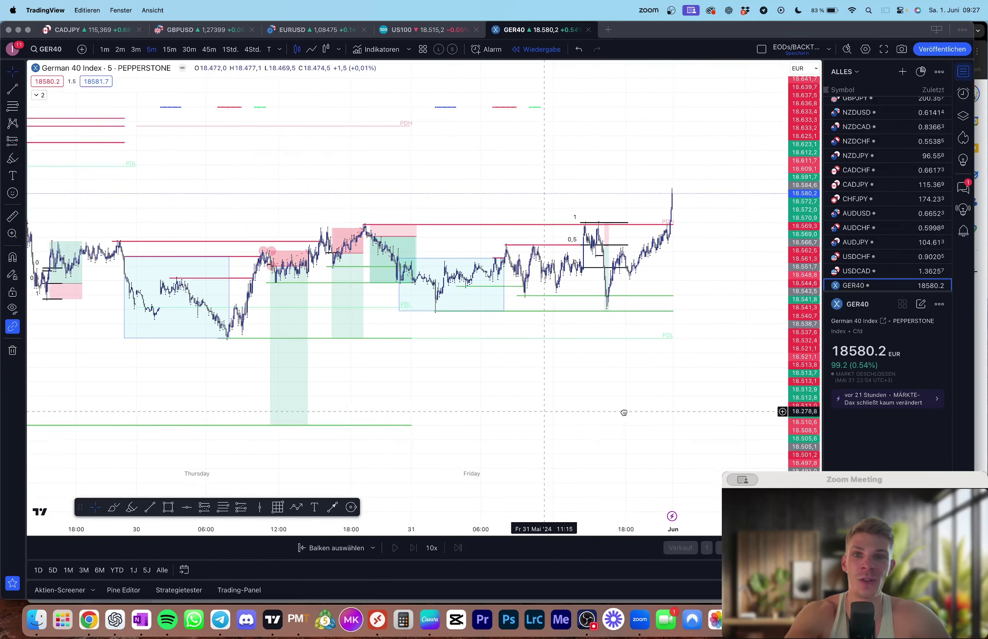
scroll(502, 366, up, 5)
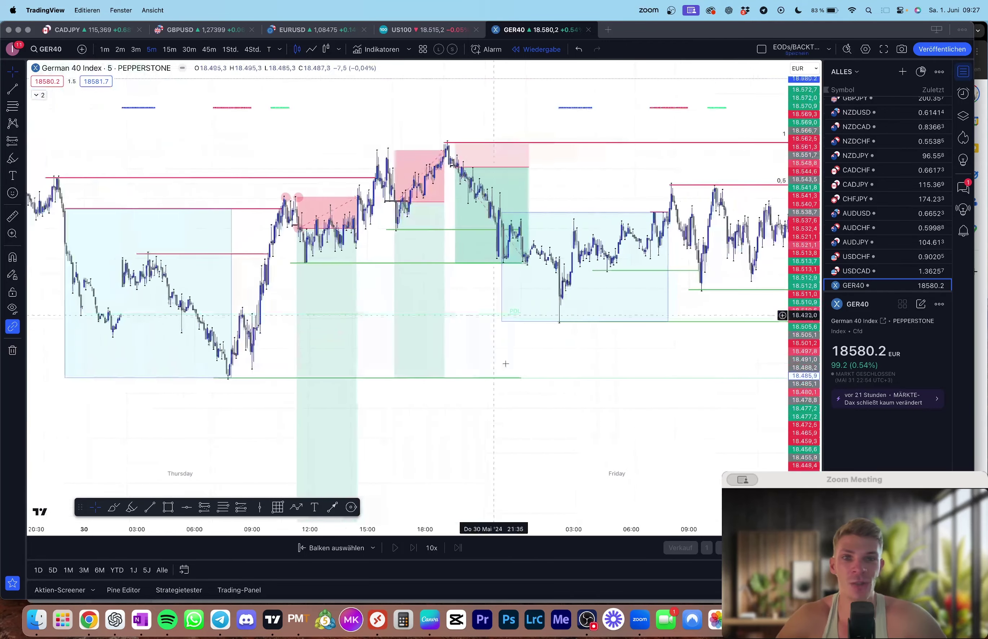
scroll(499, 394, left, 5)
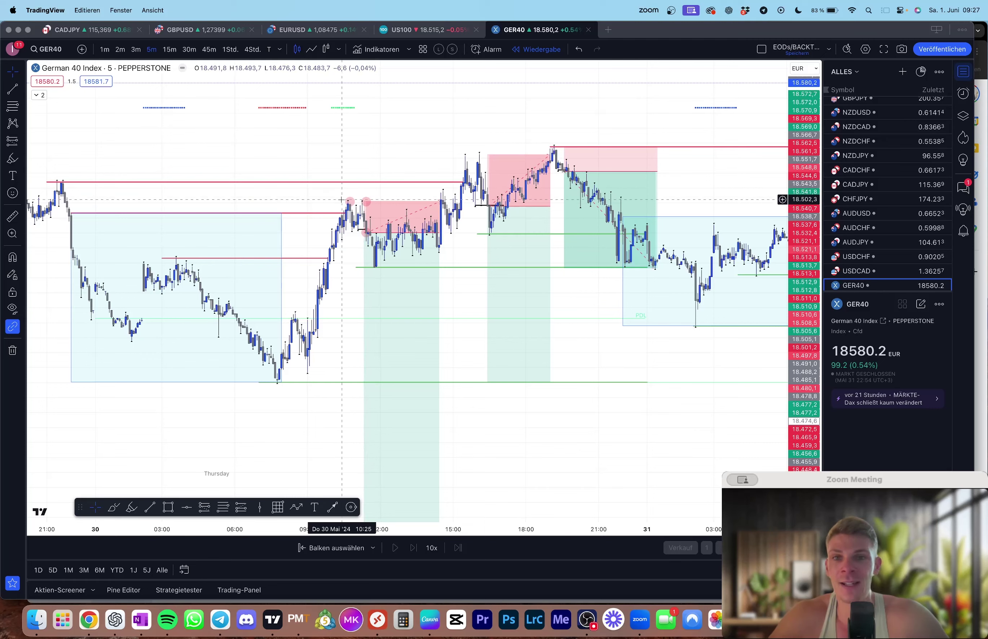
click(366, 230)
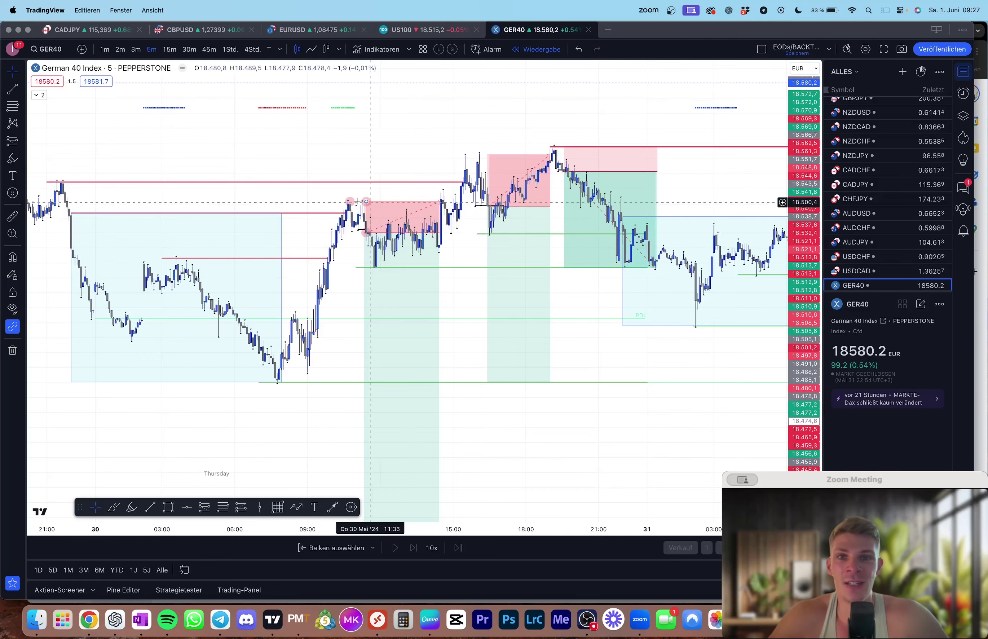
drag(453, 202, 426, 204)
click(455, 175)
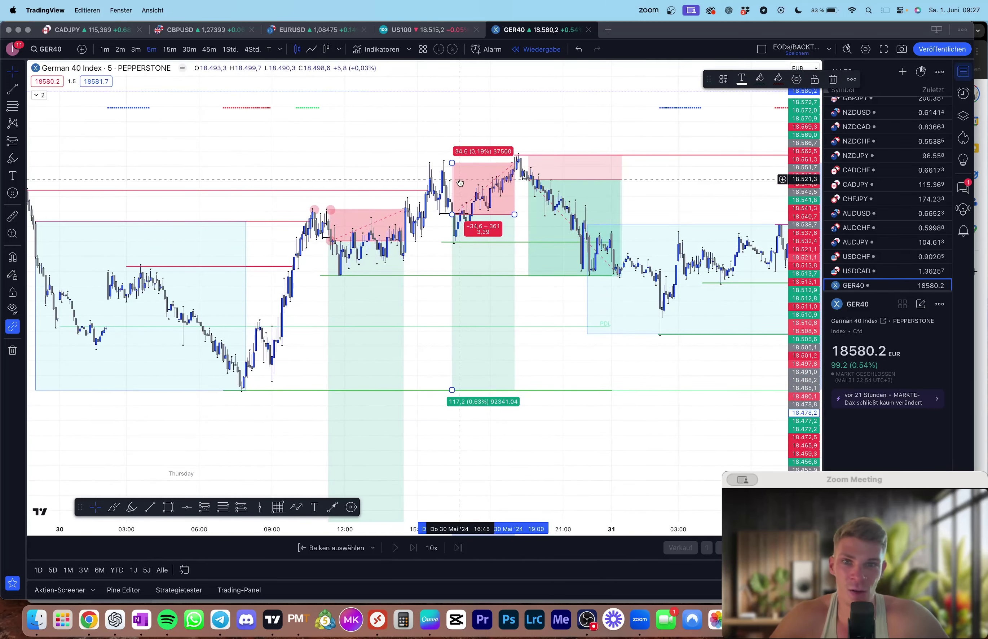
click(13, 88)
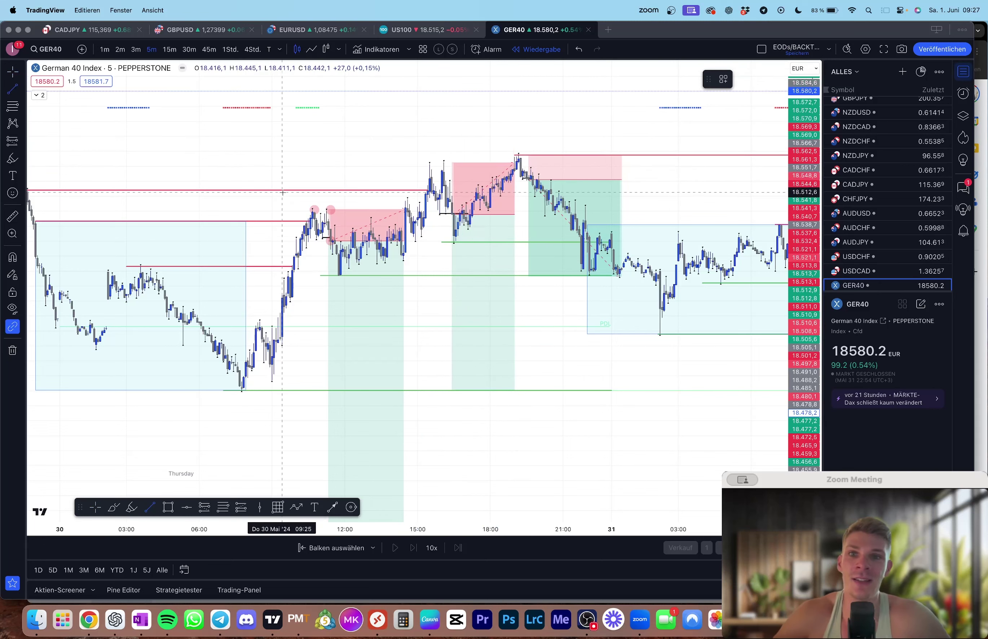
click(312, 190)
click(334, 190)
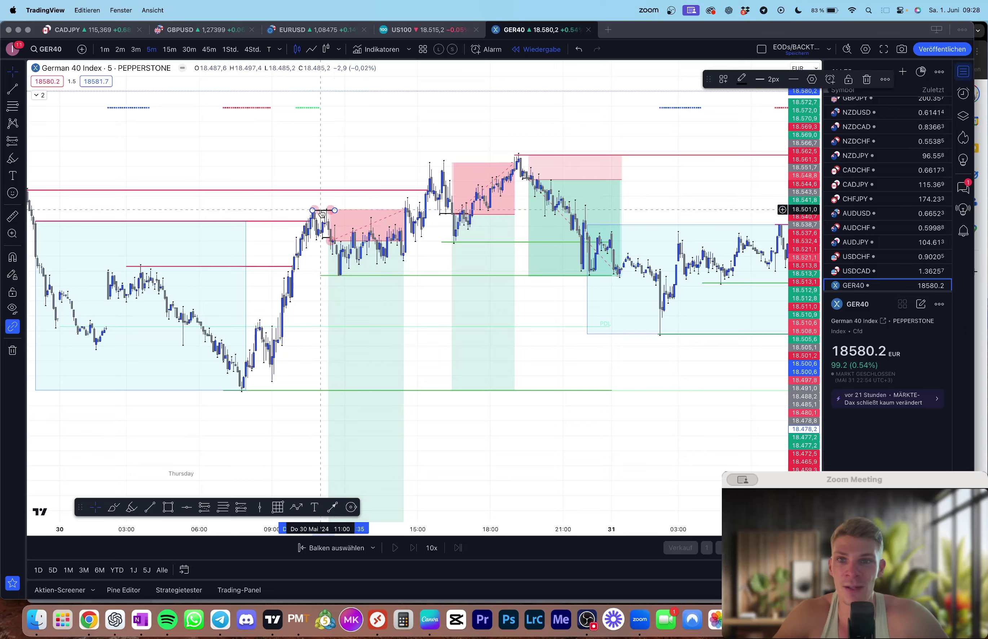
click(255, 209)
Open an additional GER40 chart tab and return to the original GER40 tab.
scroll(255, 209, left, 15)
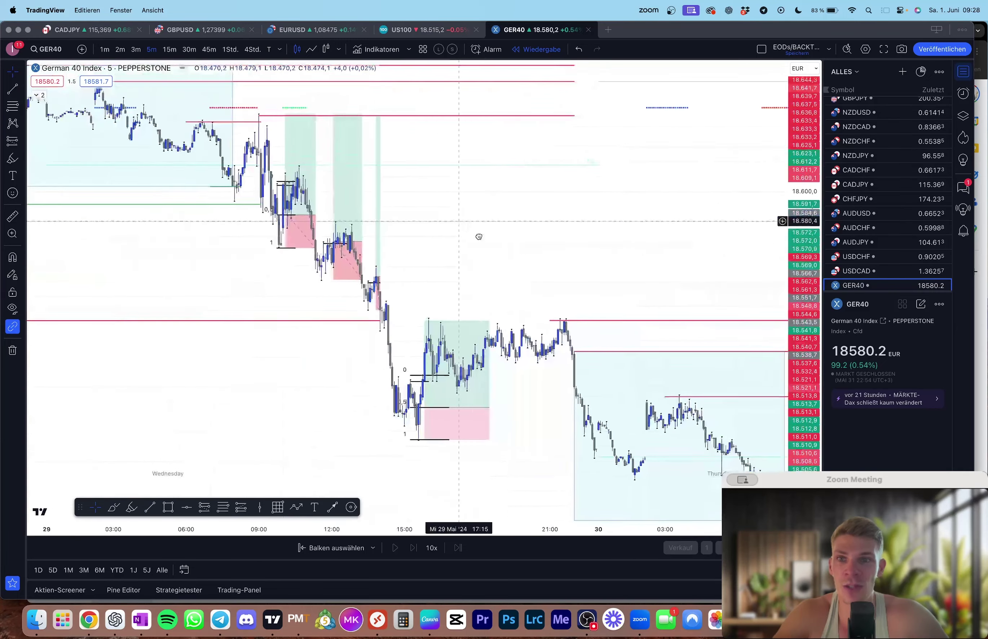
scroll(254, 275, left, 15)
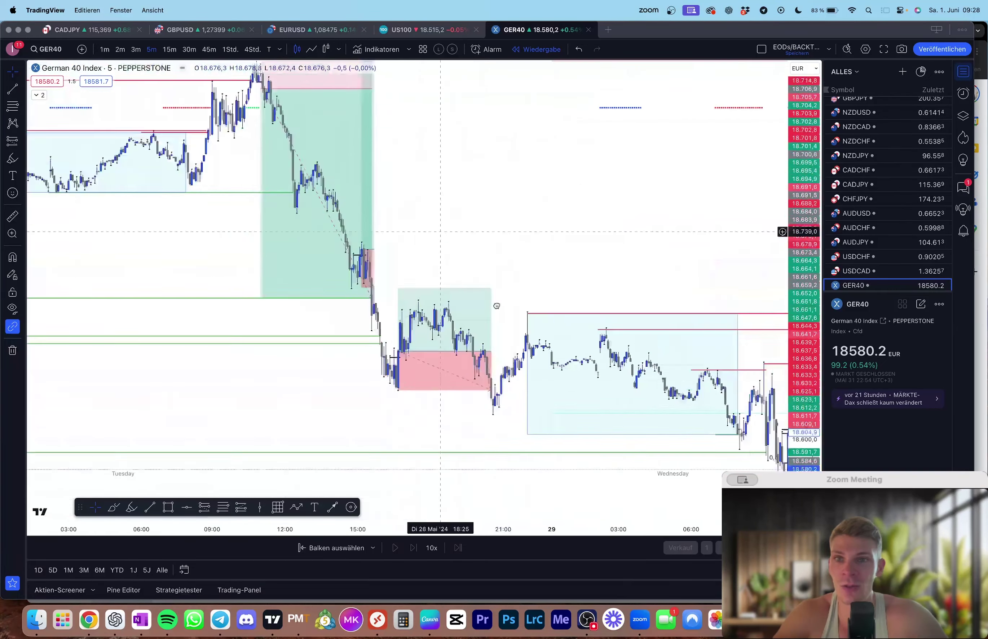
scroll(515, 279, left, 15)
click(311, 275)
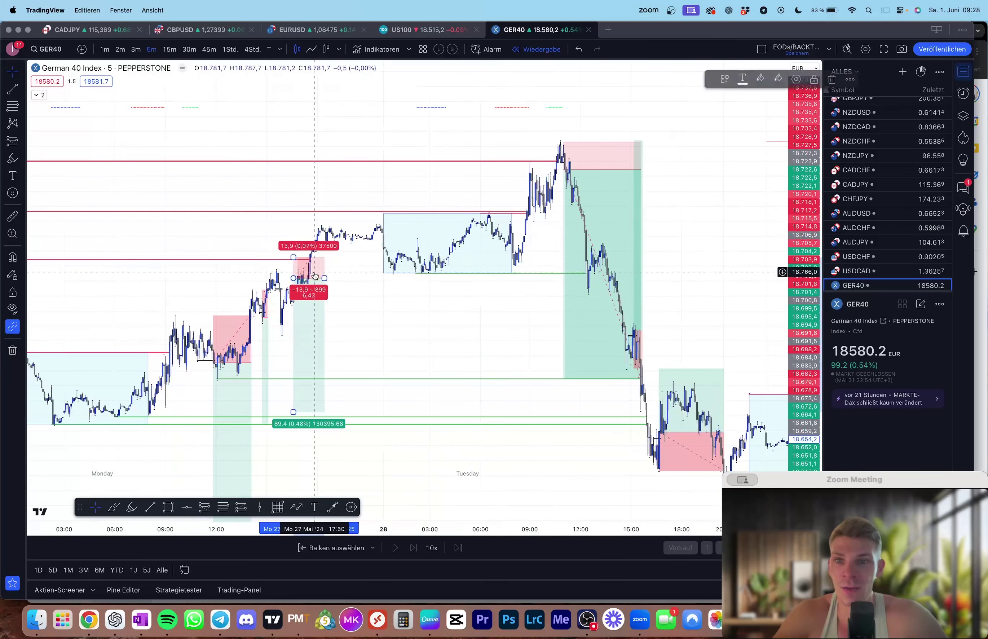
key(super+t)
click(510, 30)
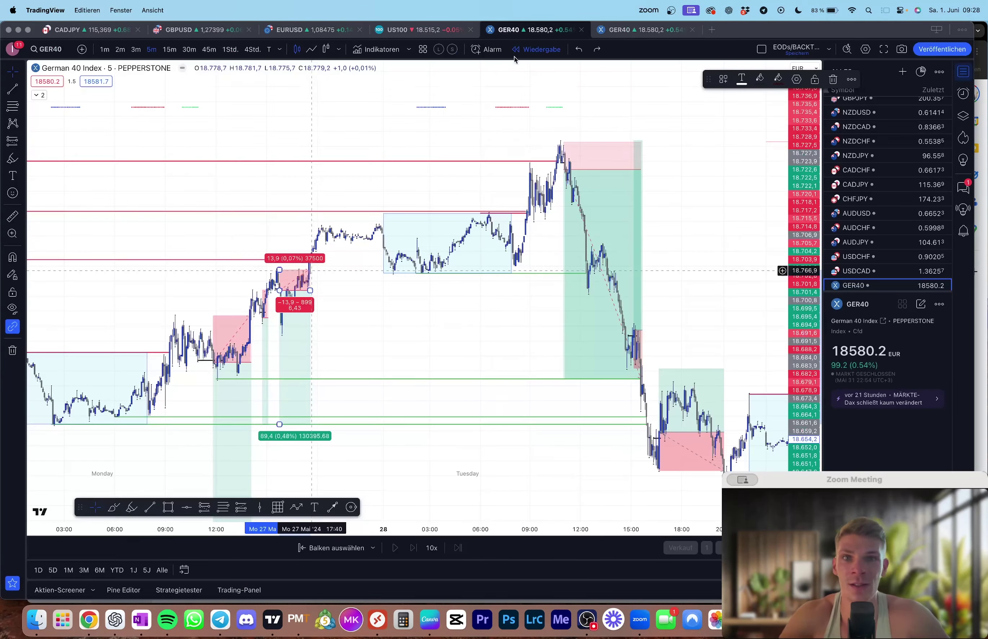
Draw a descending trend line from Monday 27 May's 09:30 high to 13:50 inside the first short trade.
scroll(394, 318, right, 10)
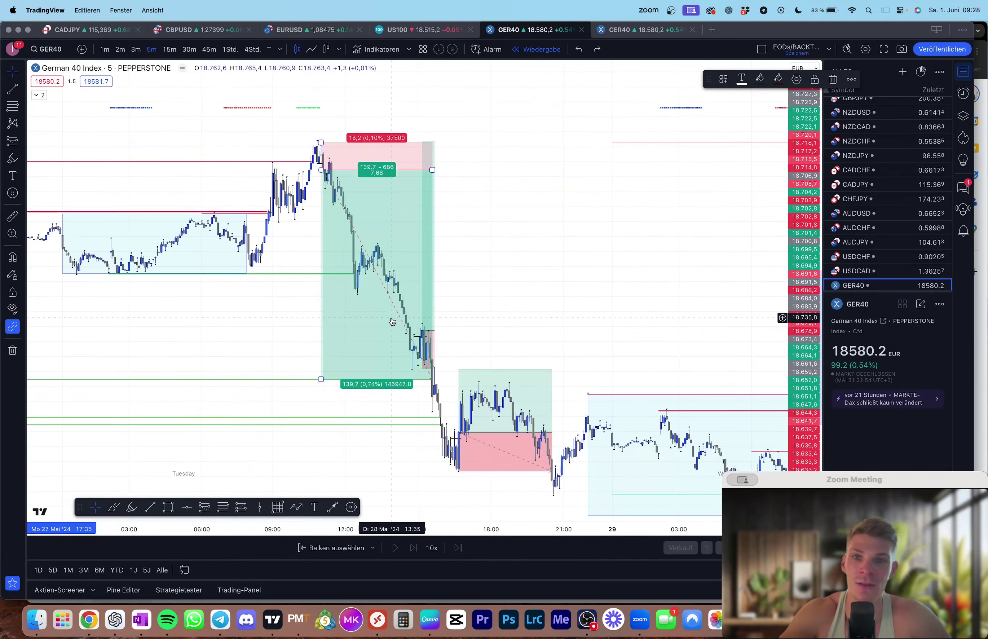
click(274, 276)
scroll(333, 312, left, 10)
scroll(401, 343, left, 10)
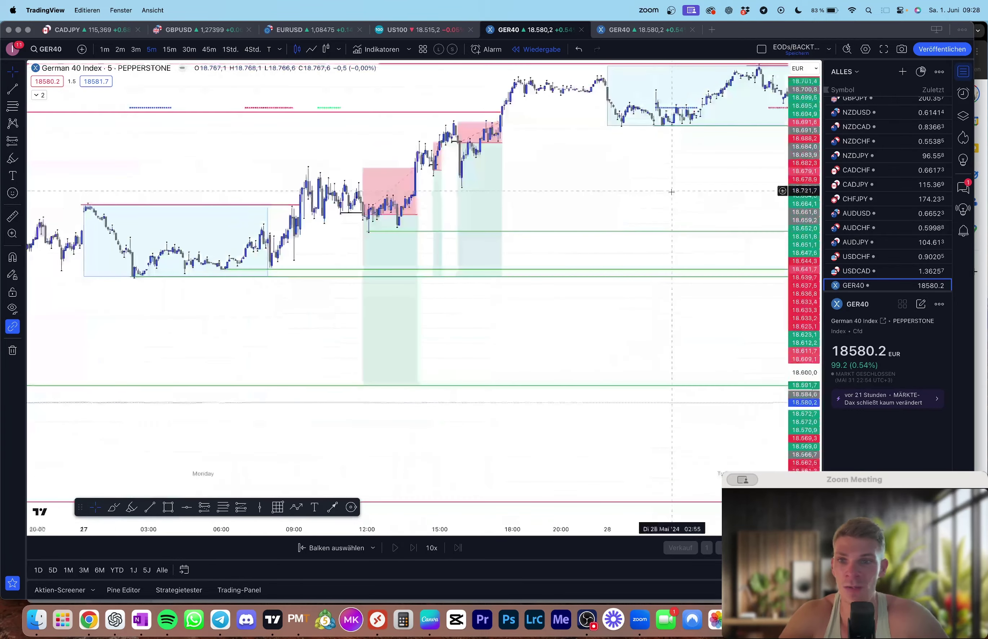
scroll(49, 102, left, 1)
key(alt+t)
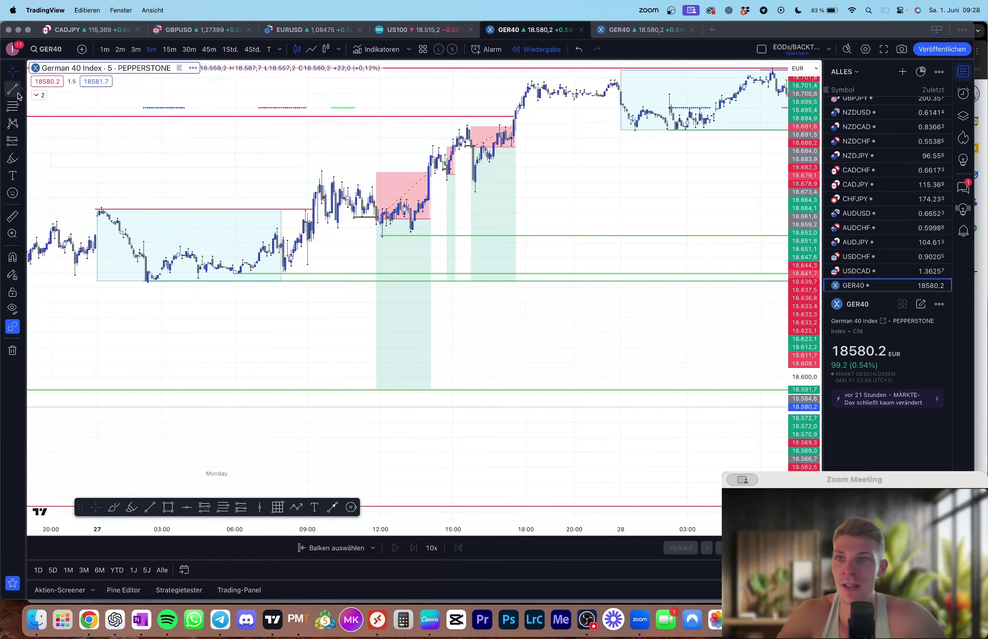
click(382, 190)
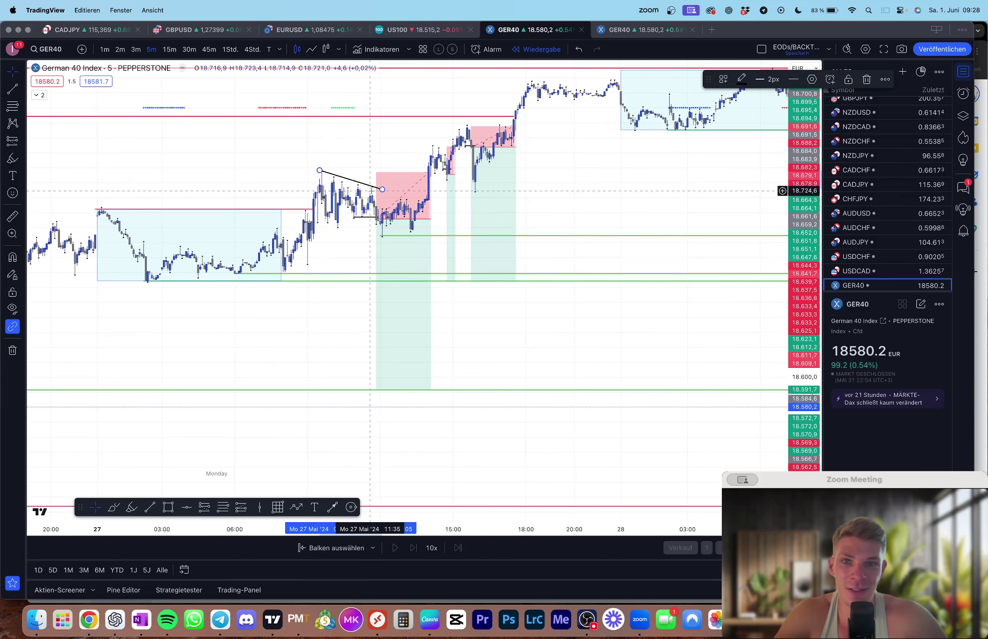
drag(372, 187, 424, 209)
key(super+z)
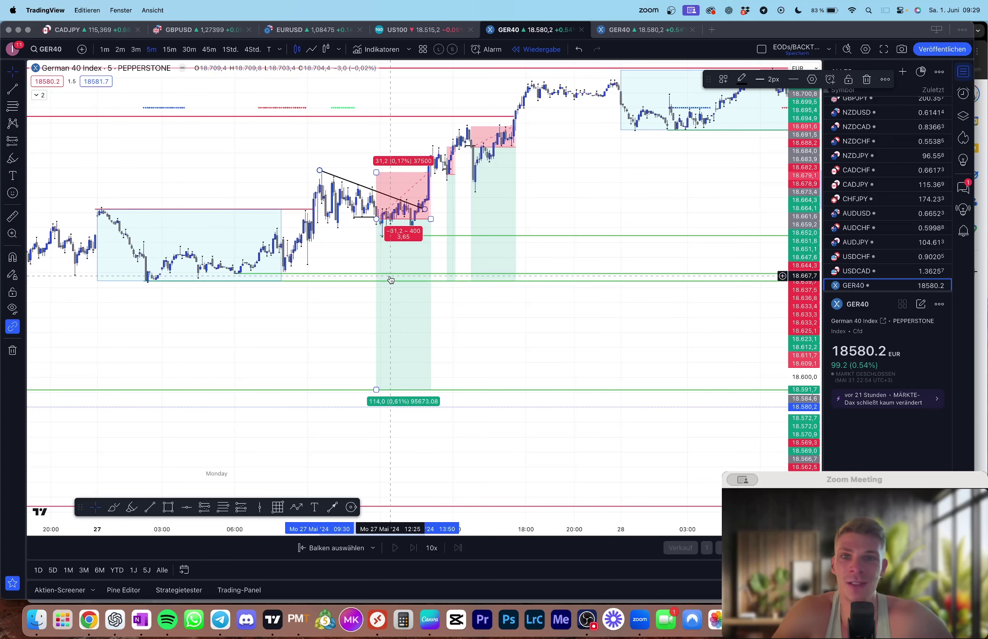
Examine Monday's first short trade against the descending trend line over its highs.
click(351, 278)
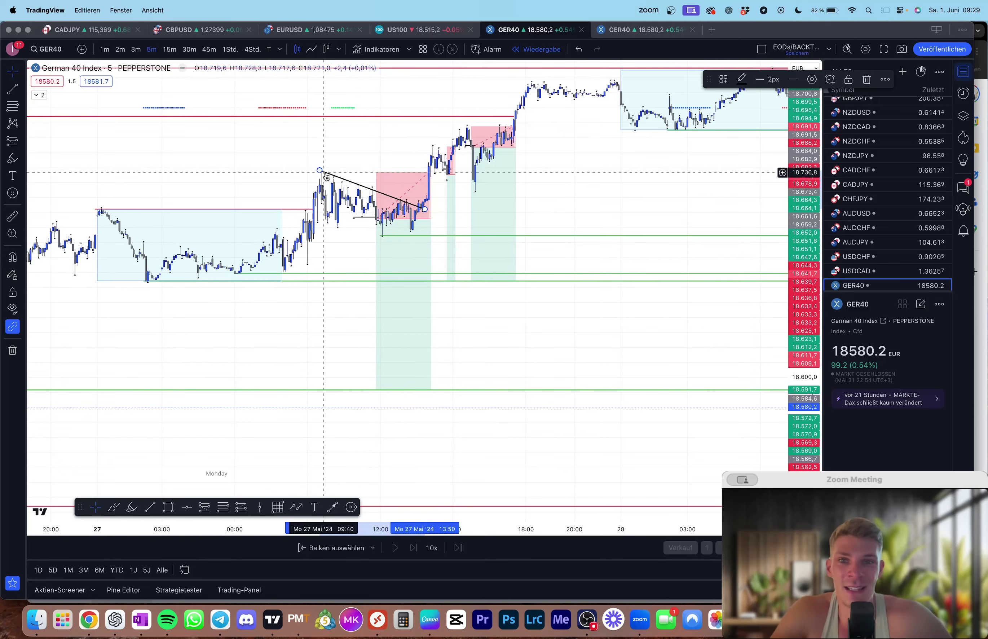
click(378, 197)
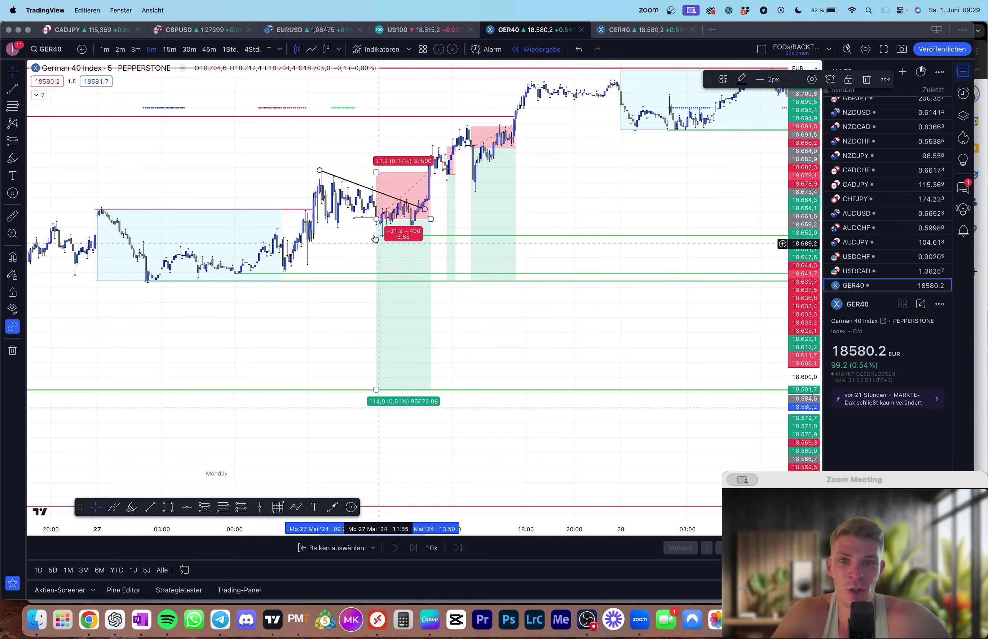
click(376, 223)
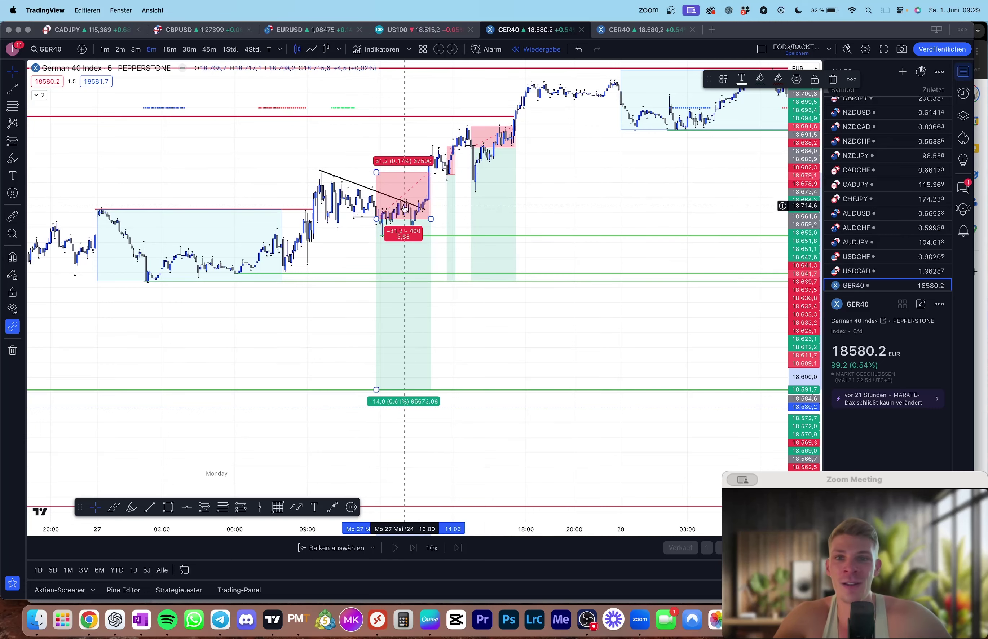
click(344, 182)
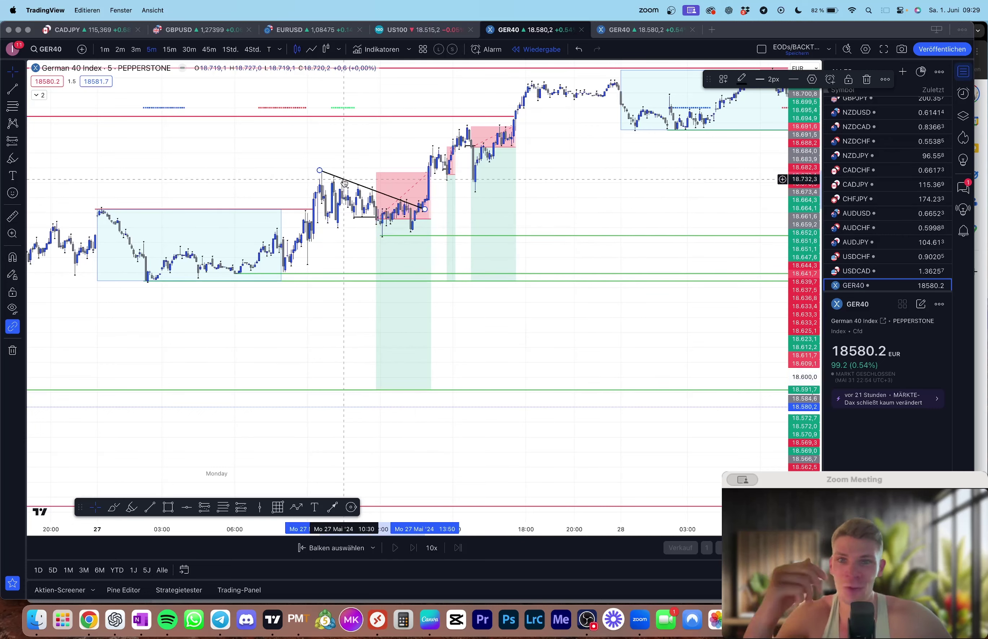
click(347, 187)
Delete the short horizontal trend line and the first brush dot at the highs before Thursday 30 May's first short trade.
drag(610, 214, 249, 249)
drag(582, 269, 395, 298)
drag(561, 307, 332, 315)
drag(514, 141, 320, 299)
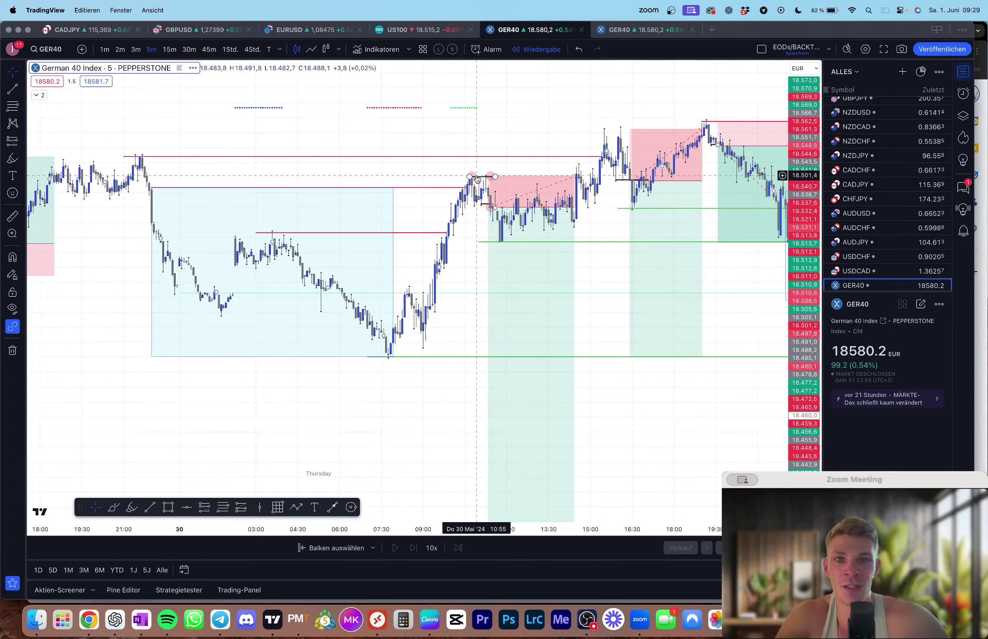
click(476, 177)
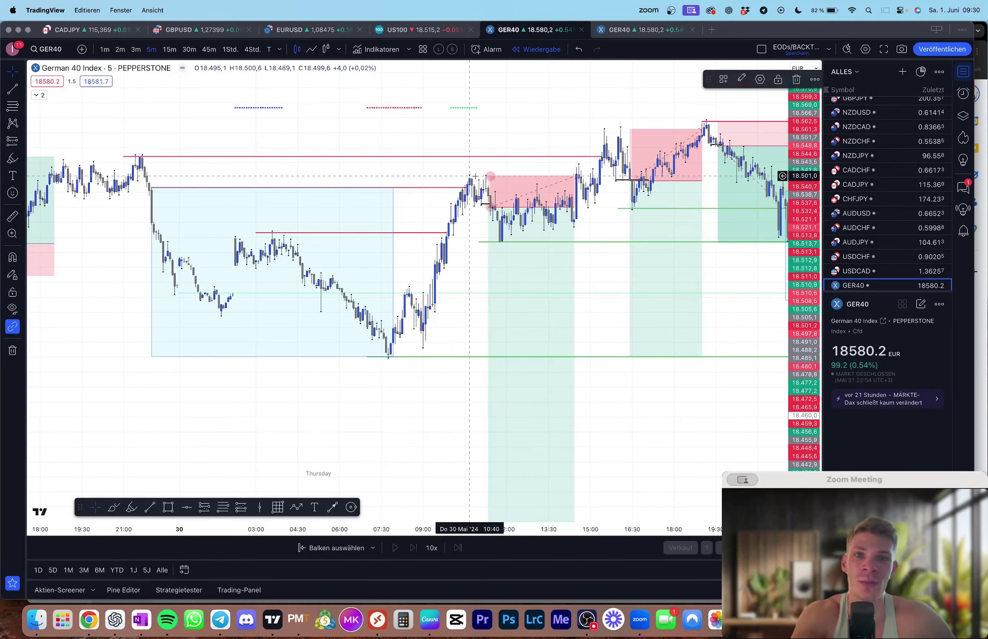
Delete the remaining brush dot at Thursday 30 May's first short trade.
drag(490, 176, 492, 175)
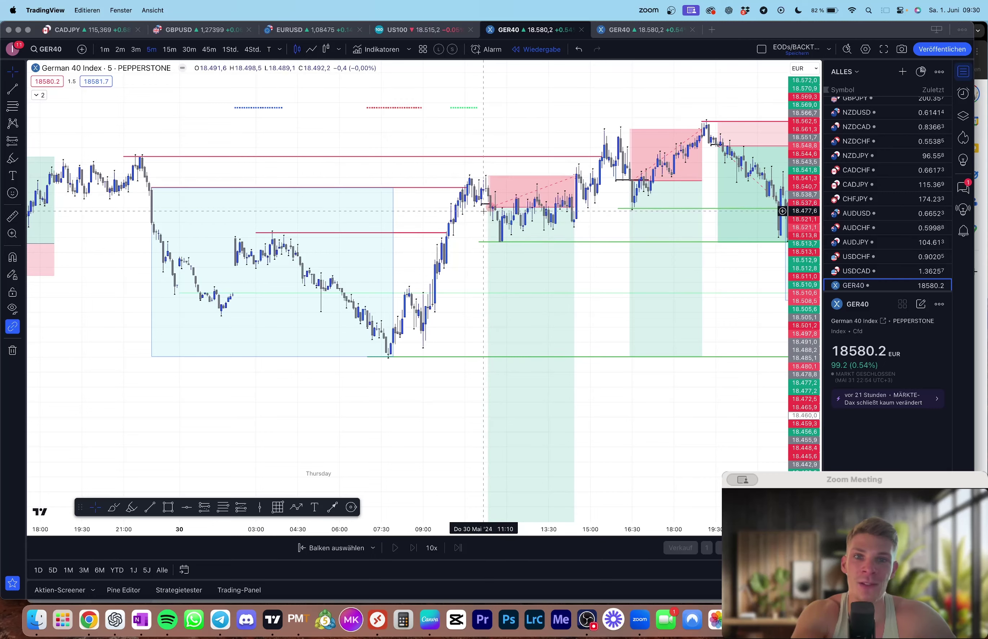
drag(483, 211, 458, 242)
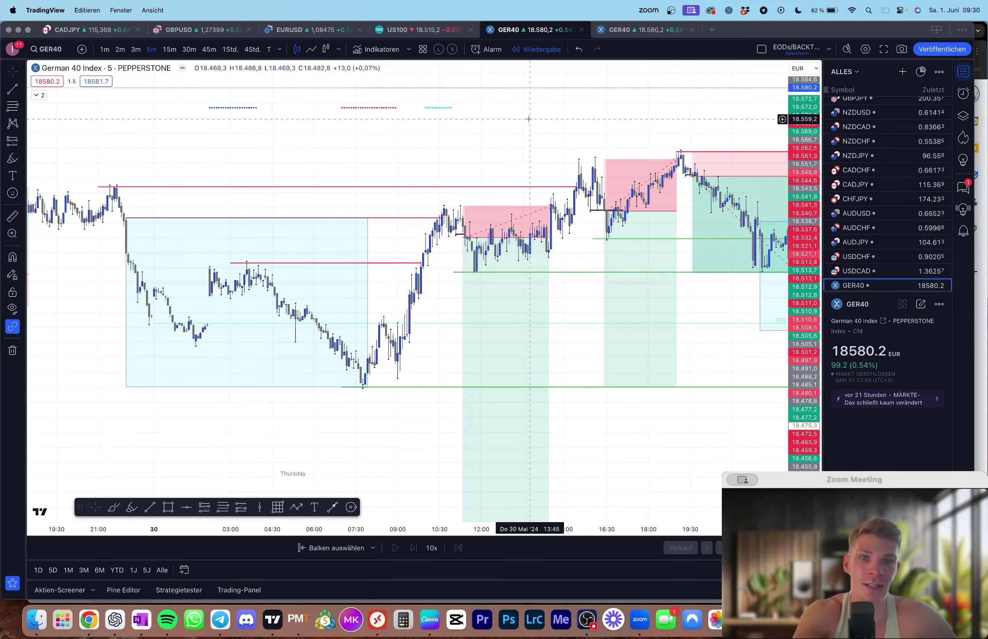
drag(529, 119, 487, 151)
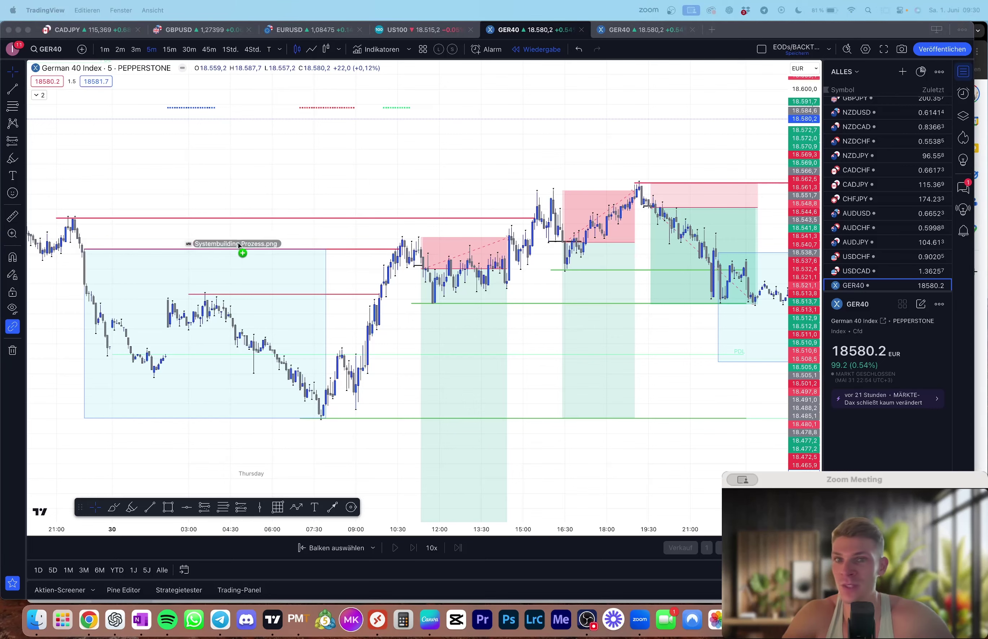
Insert the image Systembuilding Prozess.png on the chart, placed in the empty area above Thursday's price bars.
drag(233, 249, 291, 168)
drag(406, 408, 341, 131)
drag(476, 231, 546, 294)
drag(678, 257, 680, 288)
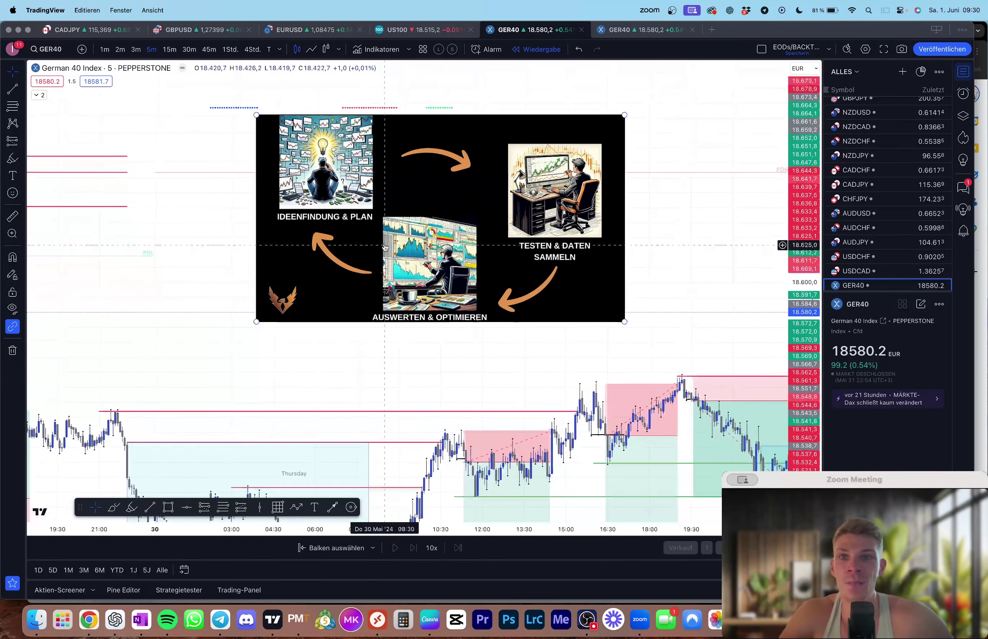
click(312, 226)
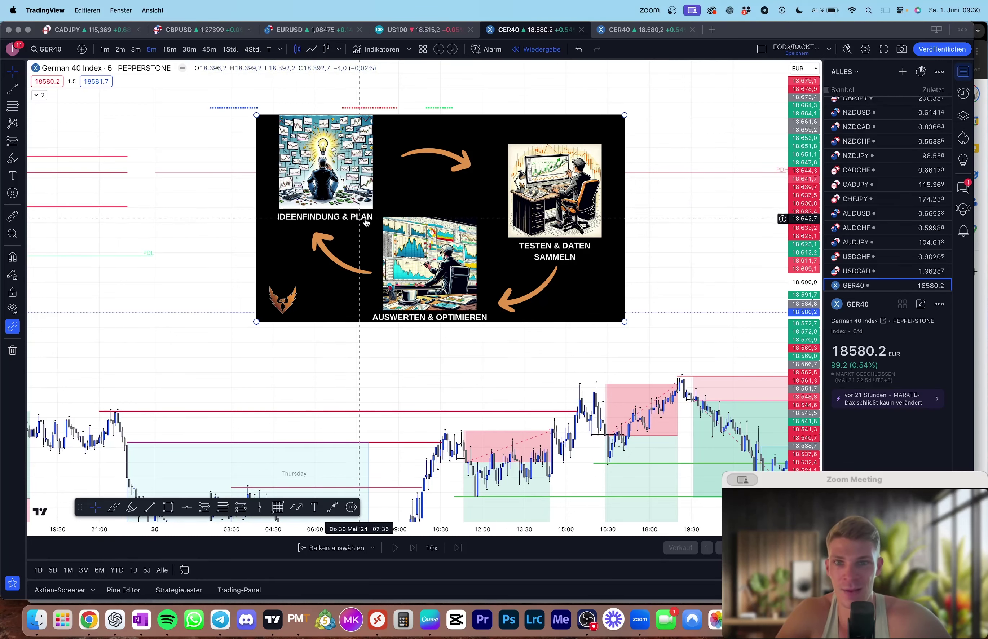
click(353, 208)
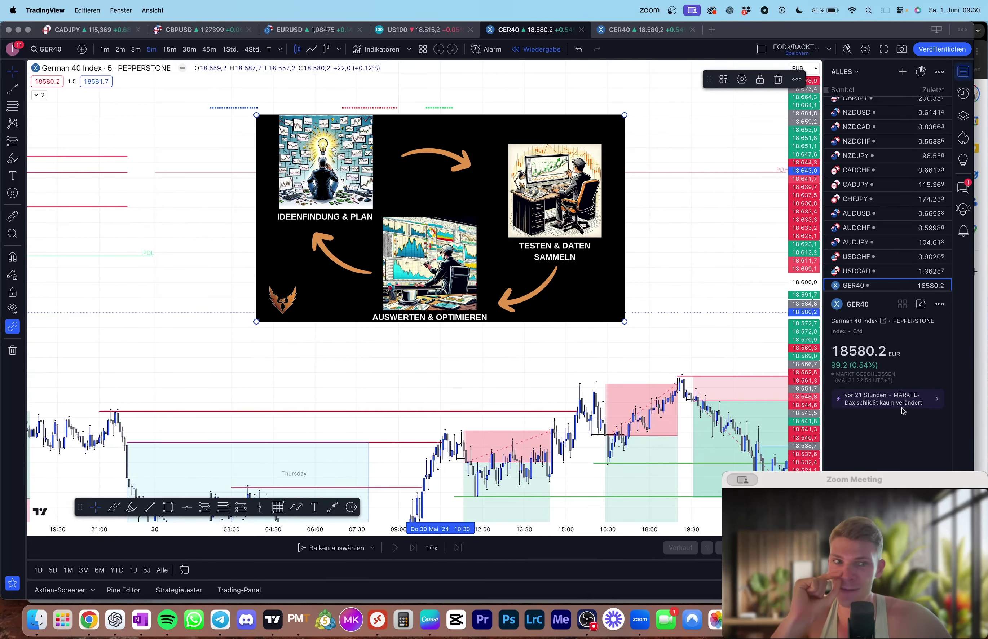
Switch to Chrome and look through the fractal highs and lows section of the HT SYSTEM TRADING PLAN document.
key(super+Tab)
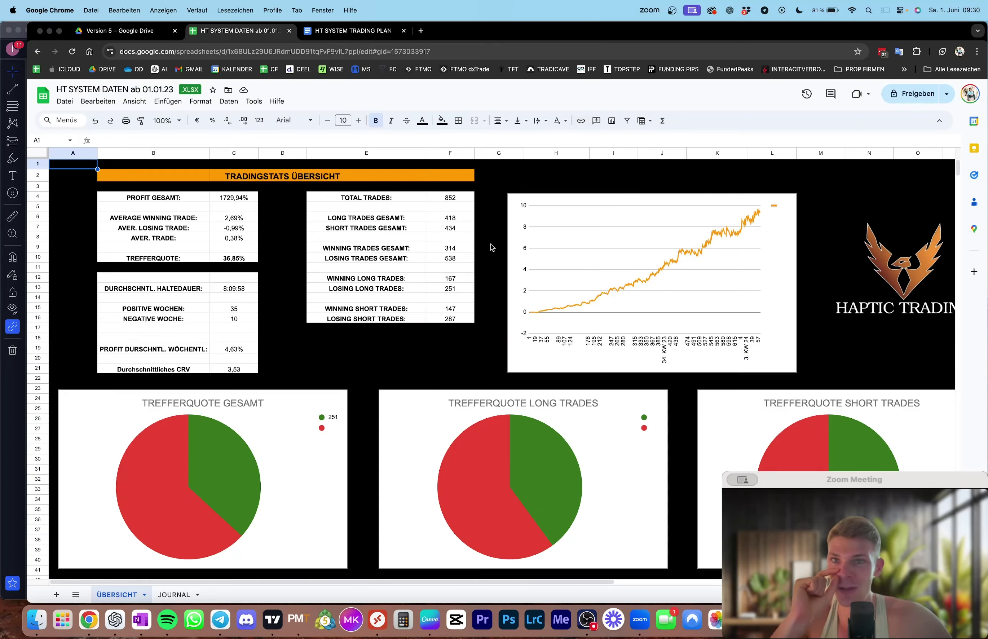
click(338, 33)
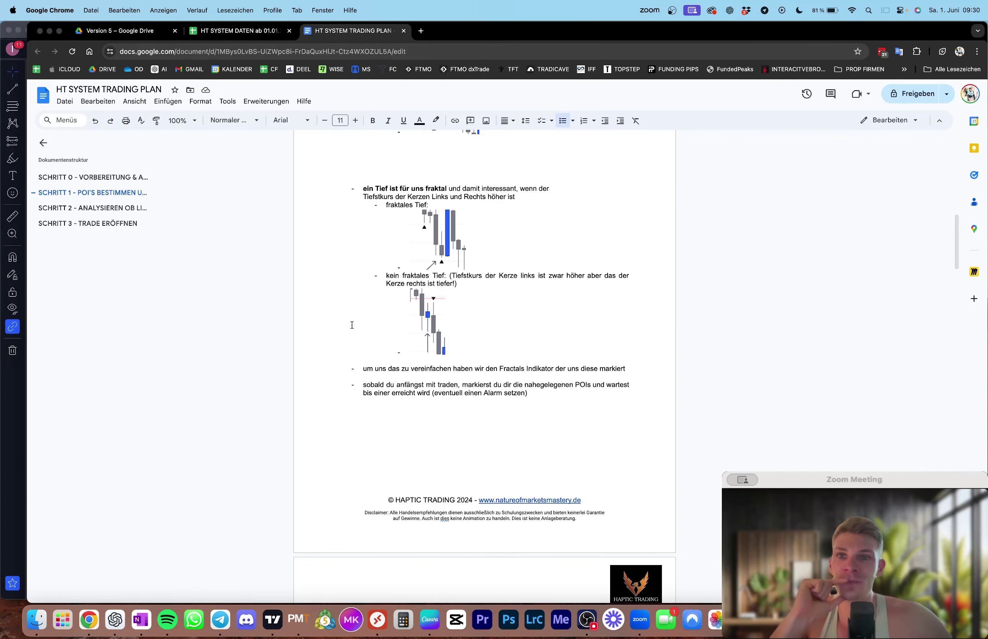
scroll(296, 284, up, 8)
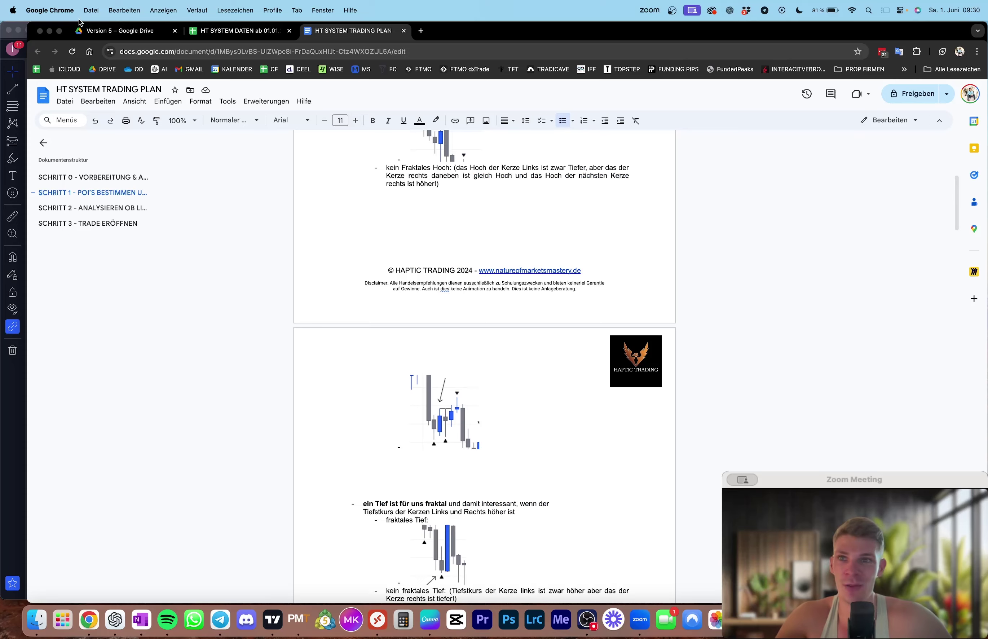
Review the version folders inside the HT System YT folder in Google Drive.
click(88, 31)
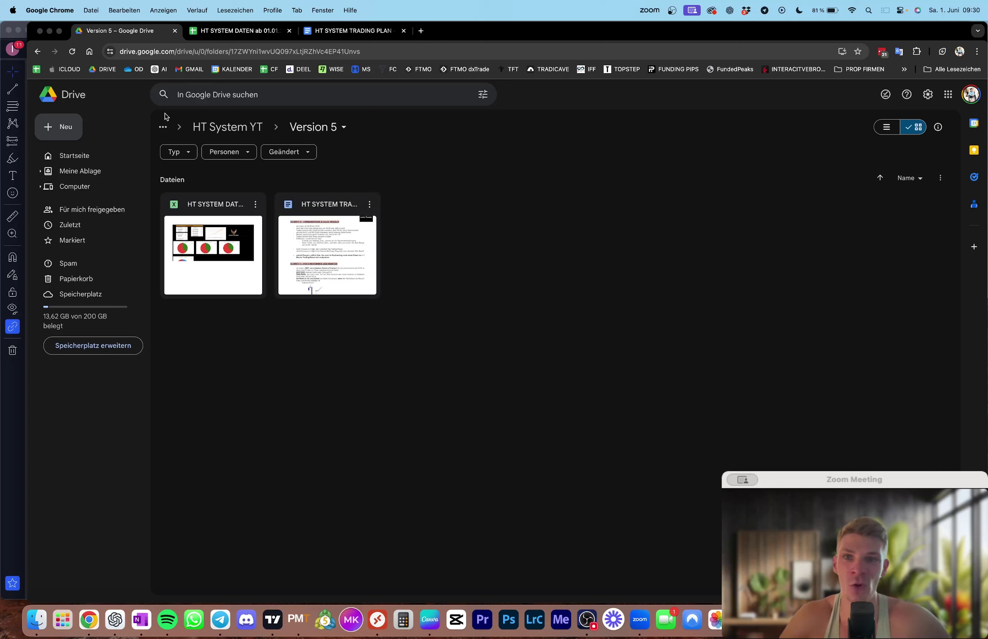
click(245, 132)
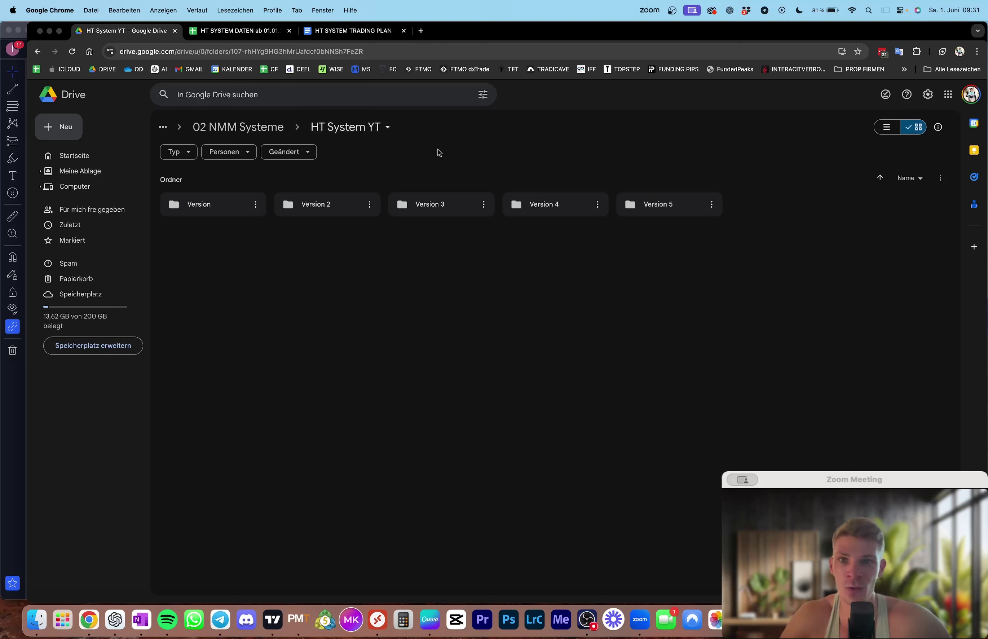
drag(214, 251, 675, 195)
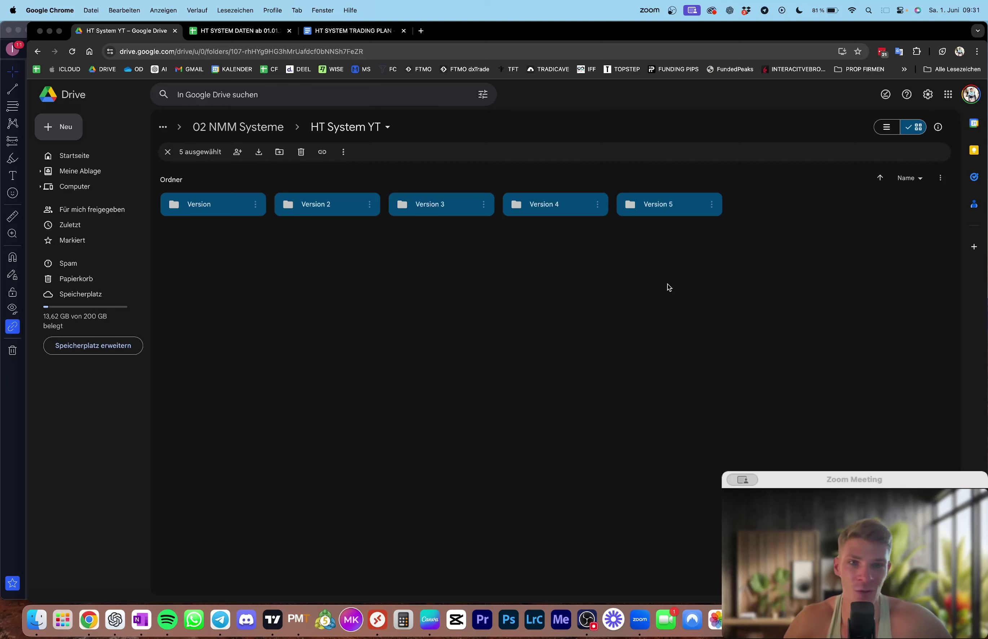
click(577, 277)
drag(252, 258, 651, 252)
Open the Version 5 folder and view its trading plan document and the trading data spreadsheet.
double_click(669, 206)
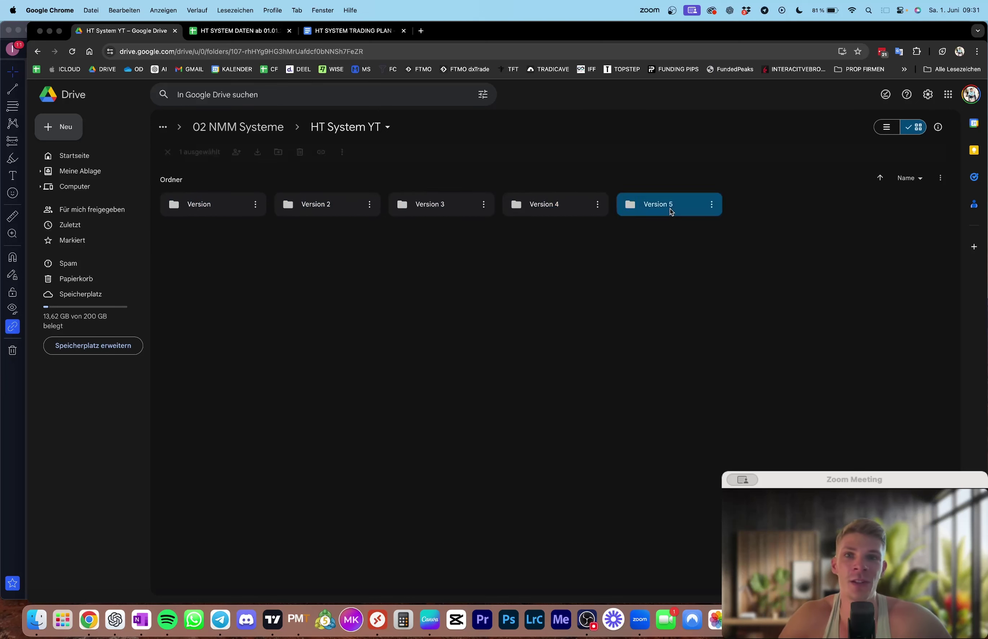
click(353, 30)
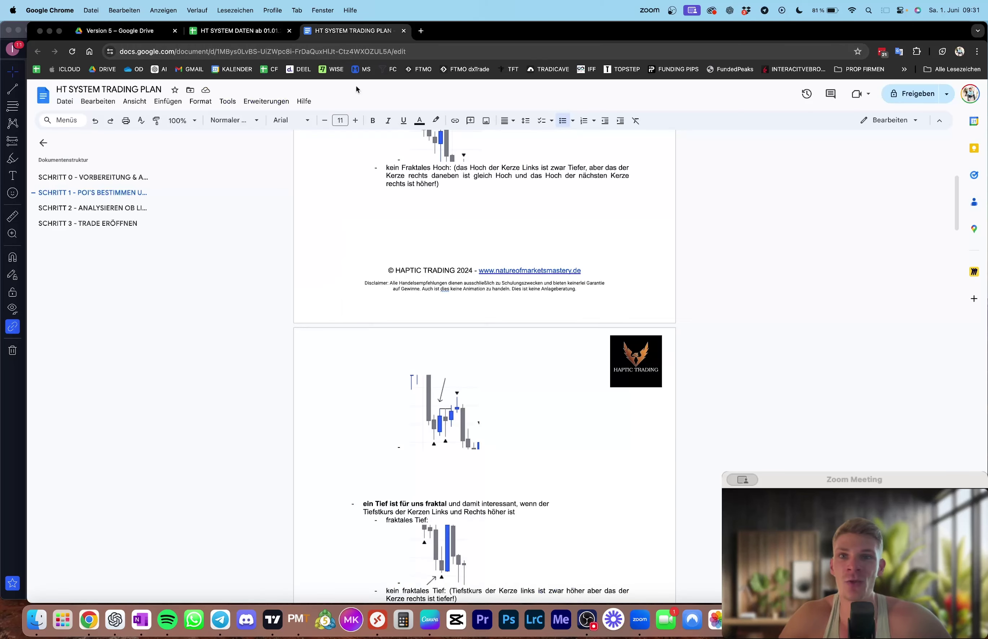
click(237, 31)
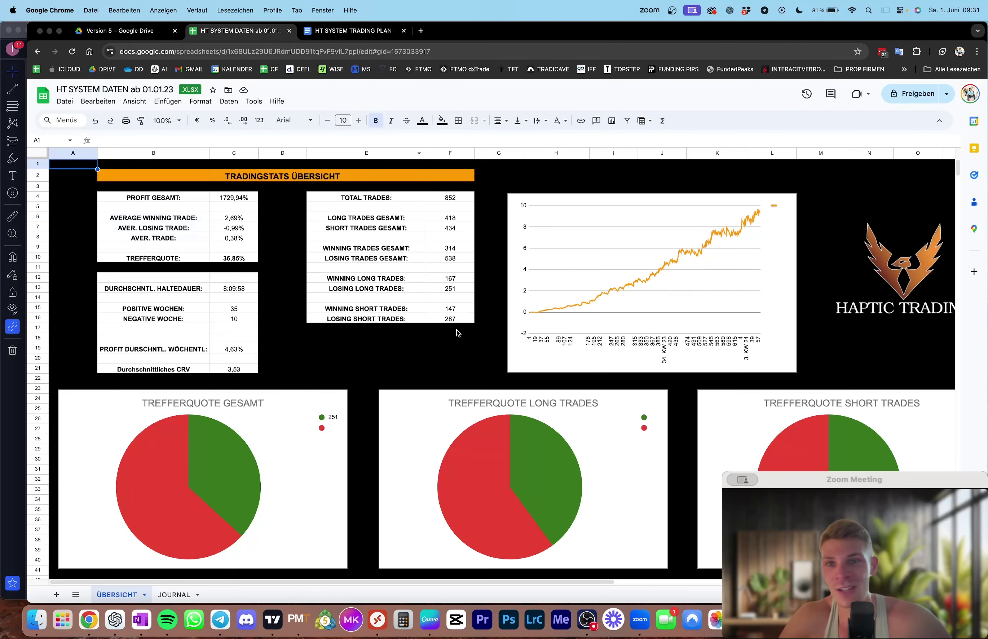
Create a new folder named Version 6 inside the HT System YT folder in Google Drive.
click(127, 31)
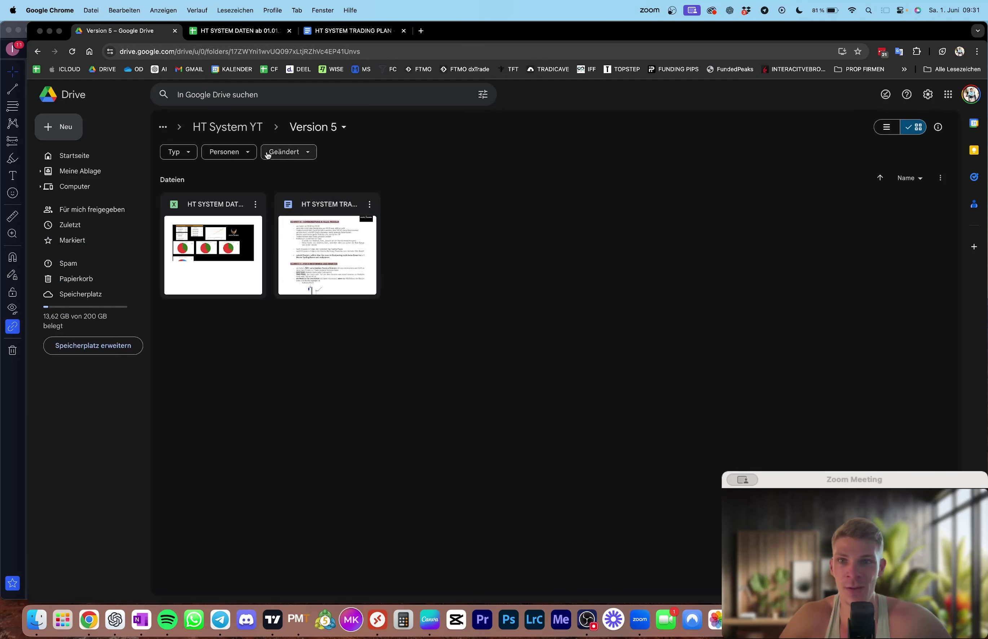
click(252, 136)
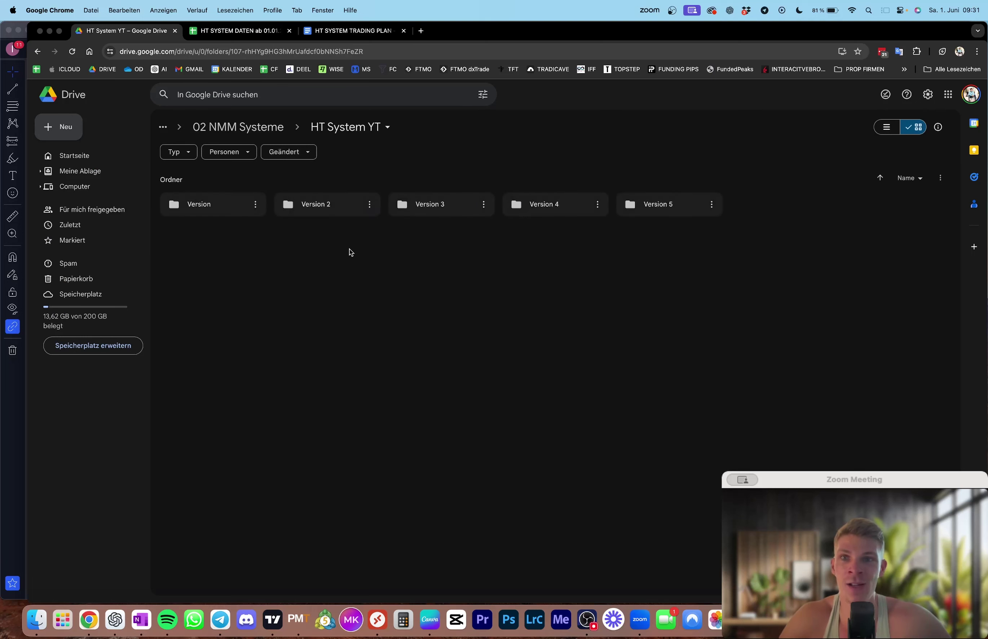
right_click(411, 284)
click(432, 292)
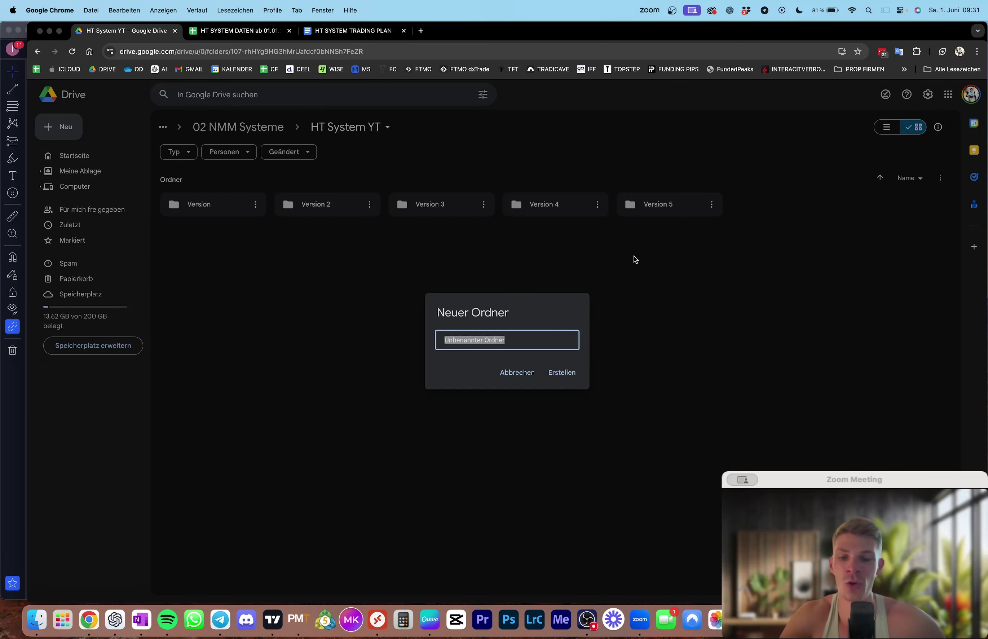
text(Version 6)
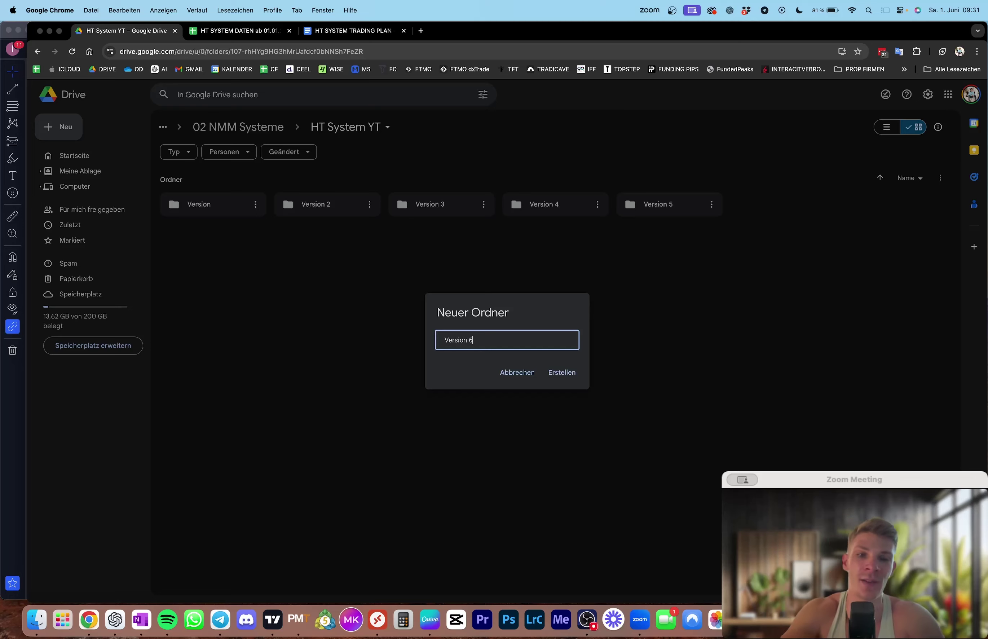
key(Return)
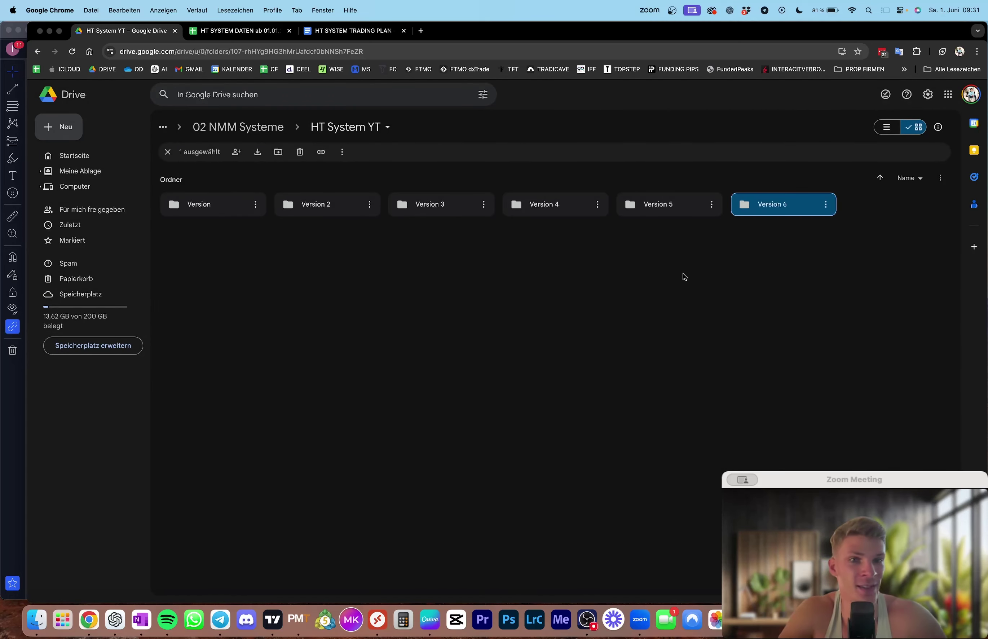
Make copies of both the trading data spreadsheet and the trading plan document in the Version 5 folder.
double_click(678, 210)
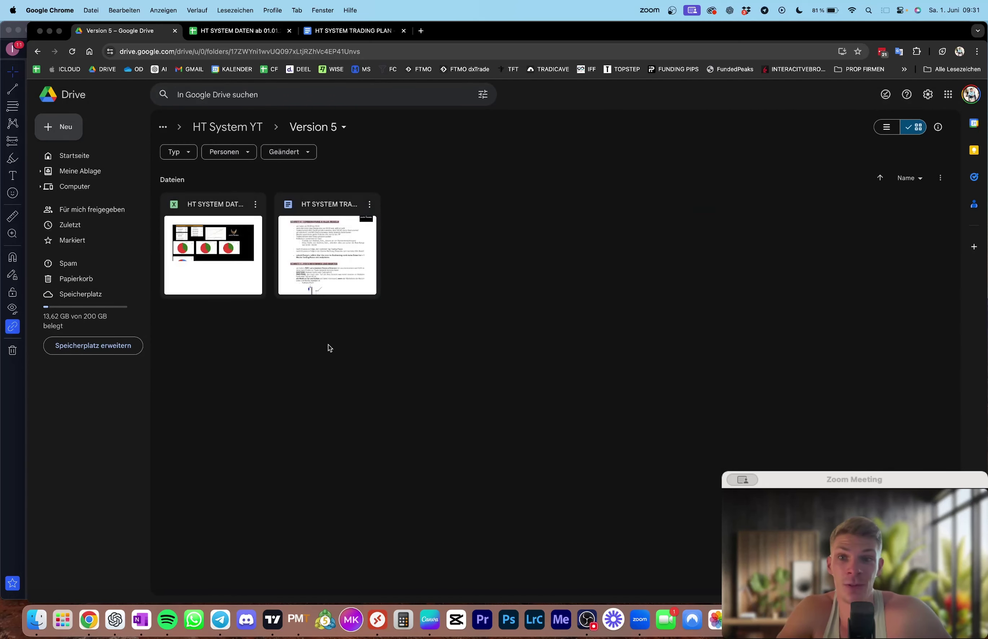
drag(325, 349, 242, 268)
right_click(242, 268)
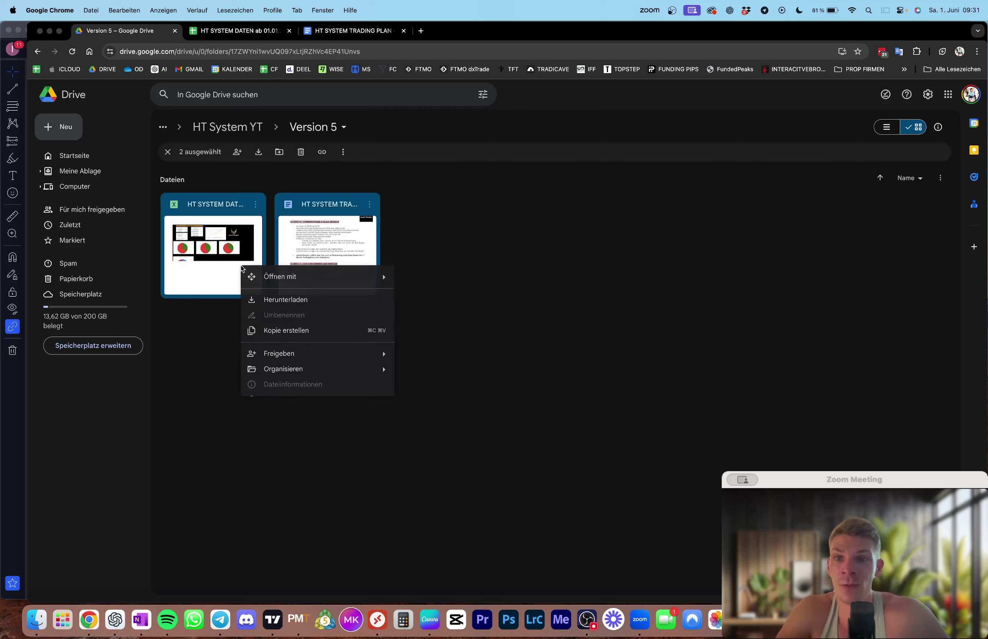
click(303, 330)
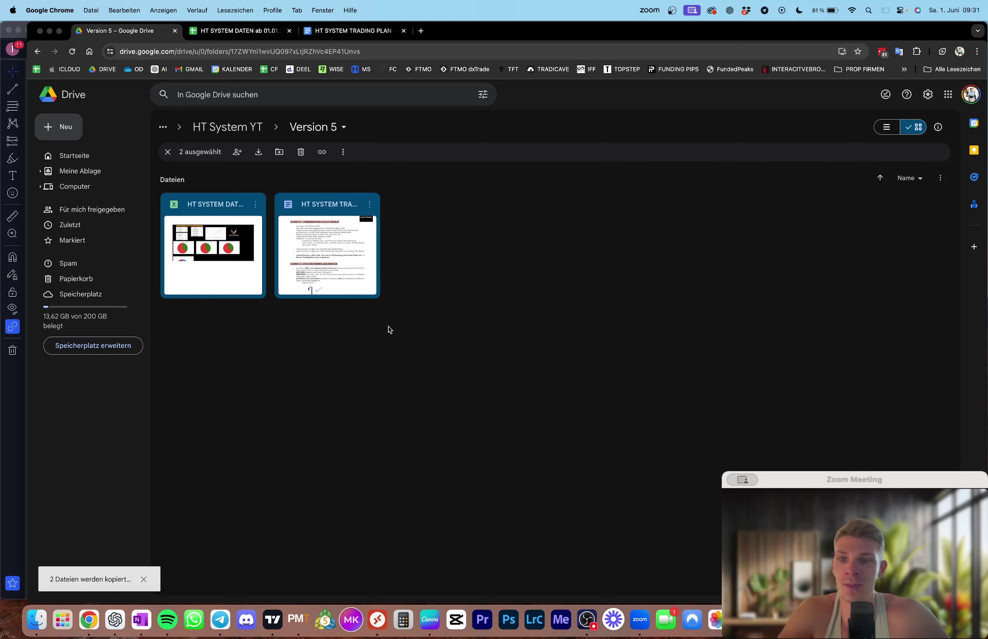
click(402, 382)
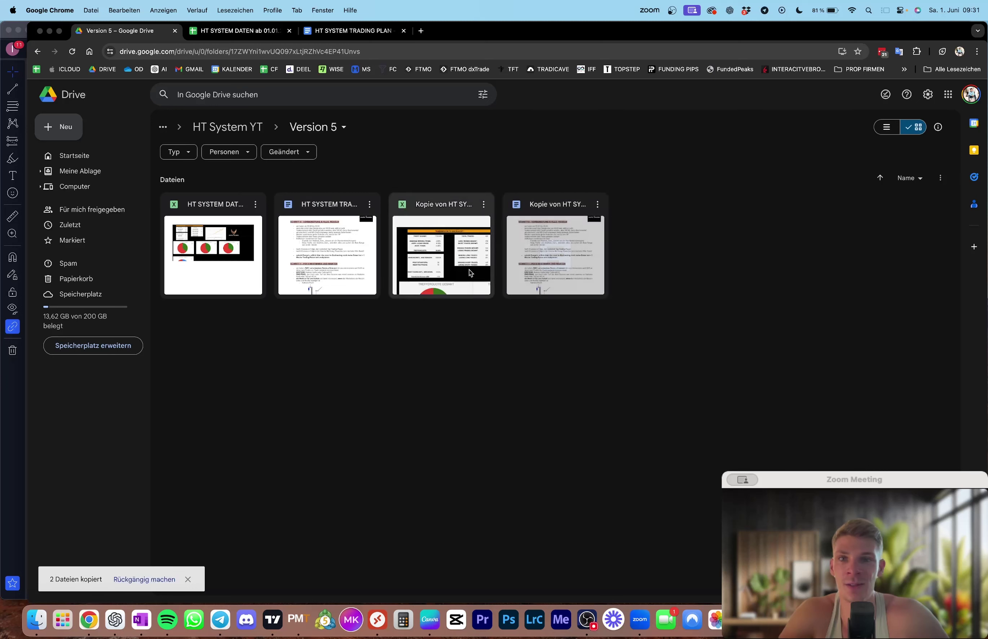
Move both copied files out of Version 5 into the Version 6 folder and open that folder.
drag(432, 243, 217, 129)
click(217, 130)
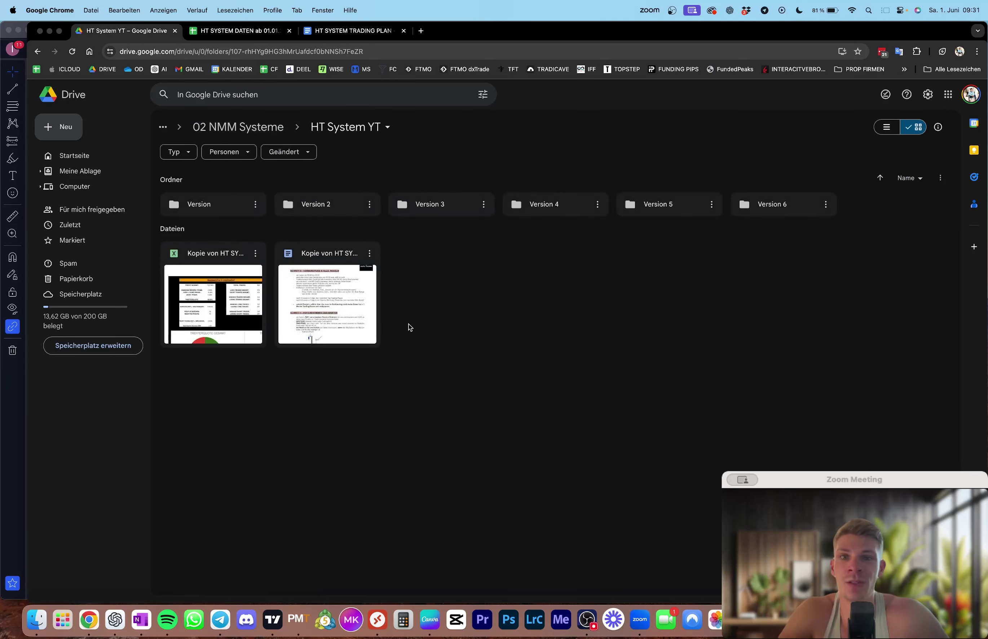
drag(392, 398, 755, 211)
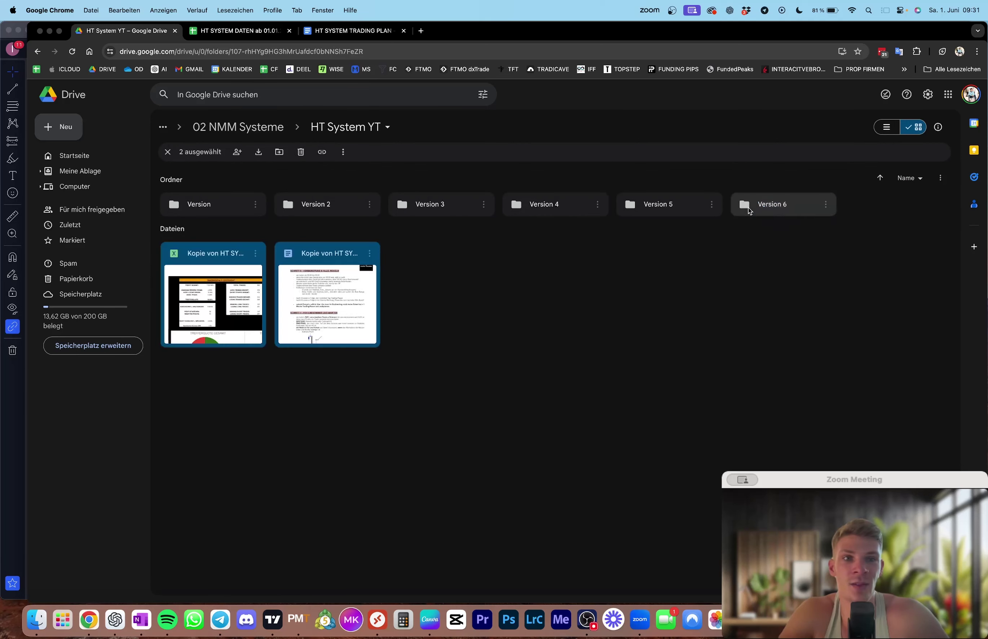
double_click(755, 211)
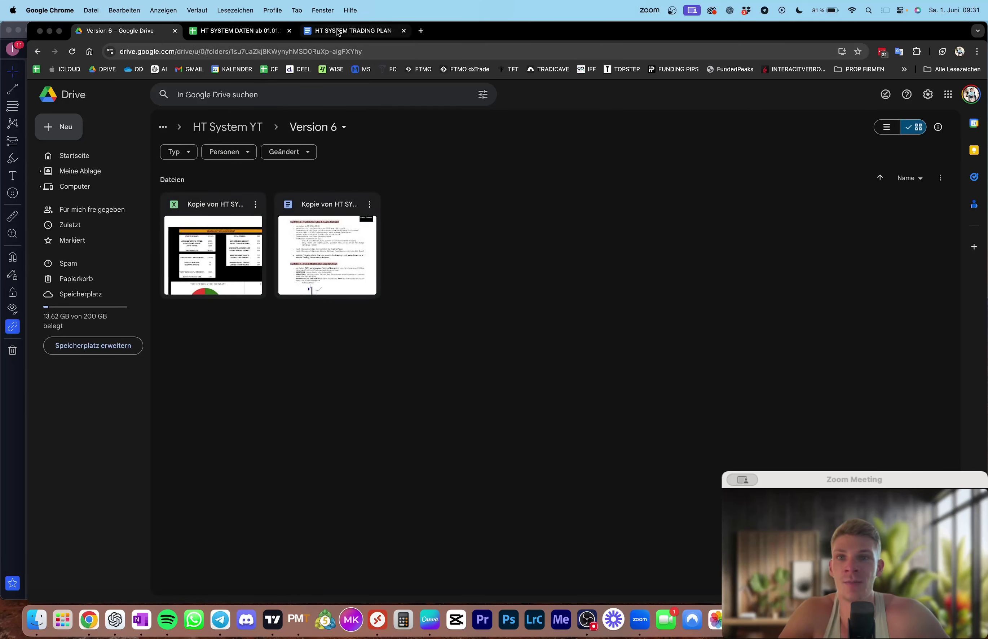
Close the Version 5 spreadsheet and document, and open the copied spreadsheet and trading plan from Version 6.
click(403, 31)
click(289, 31)
double_click(216, 253)
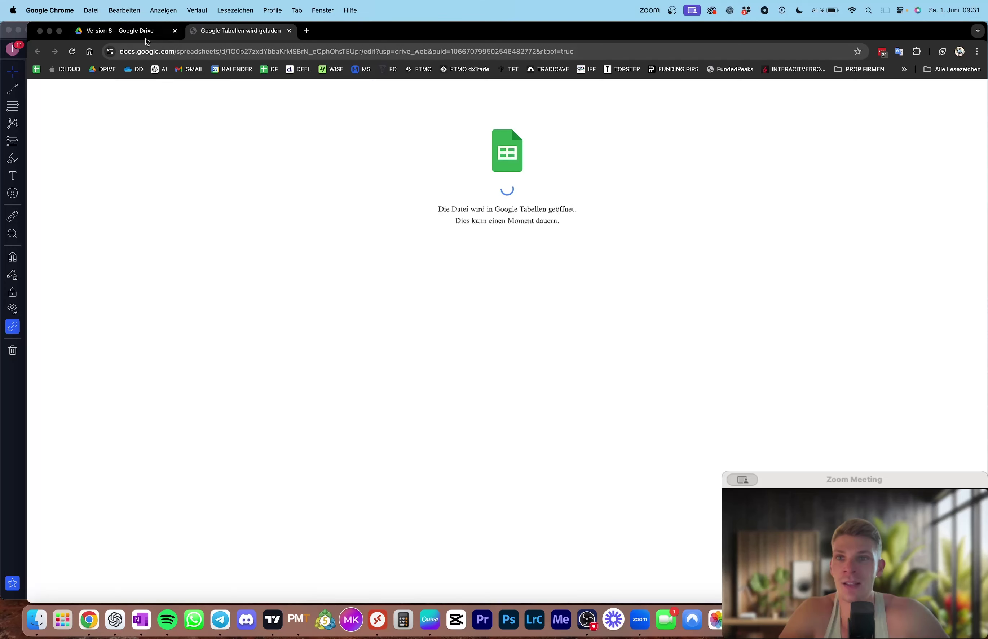
click(124, 31)
click(326, 240)
double_click(315, 211)
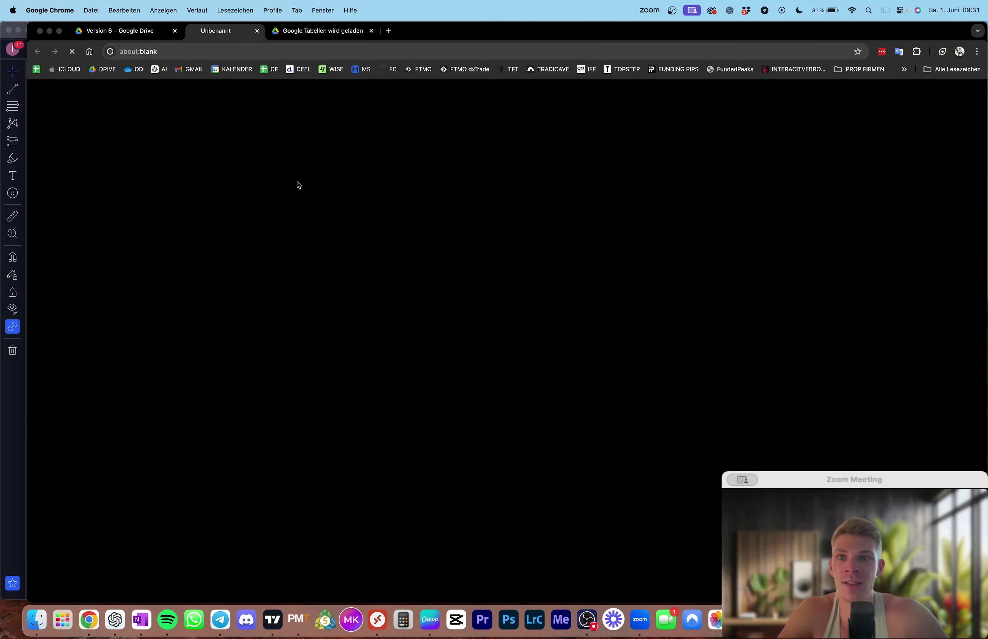
Rename the copied trading plan document as HT SYSTEM TRADING PLAN V6.
click(101, 90)
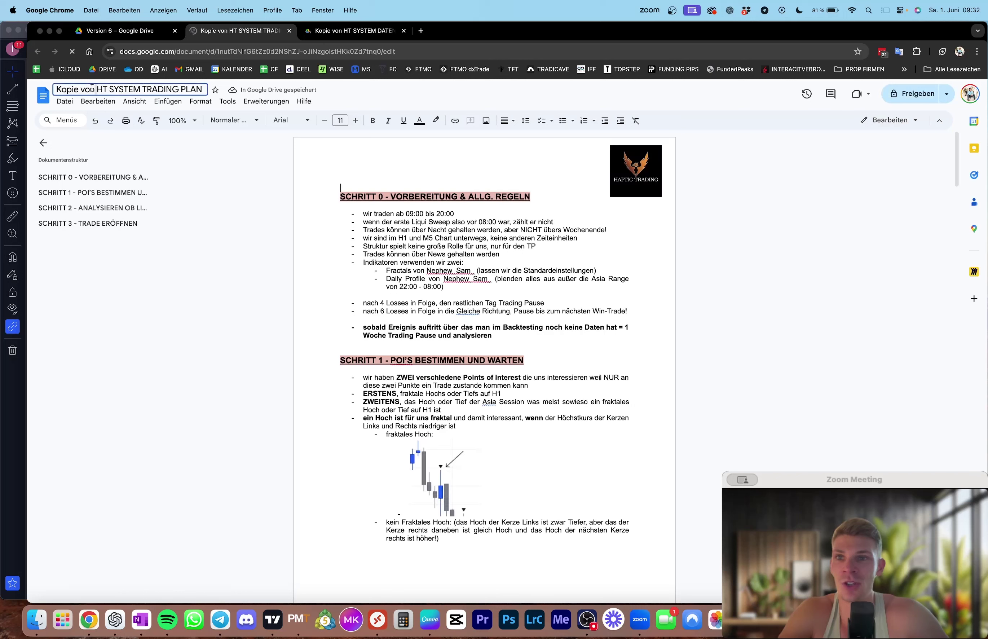
drag(100, 90, 56, 90)
key(BackSpace)
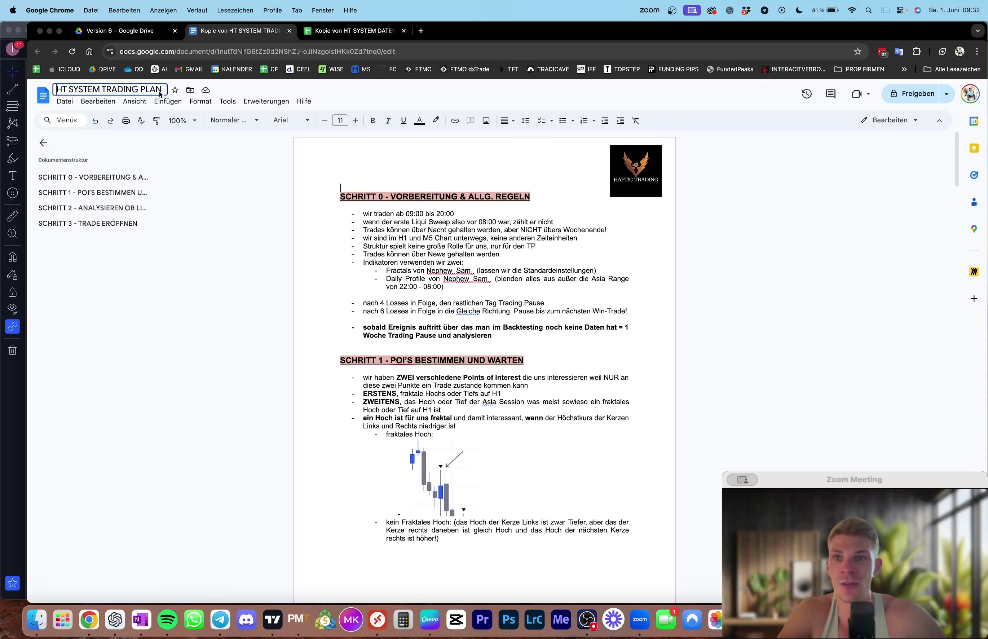
text(V6)
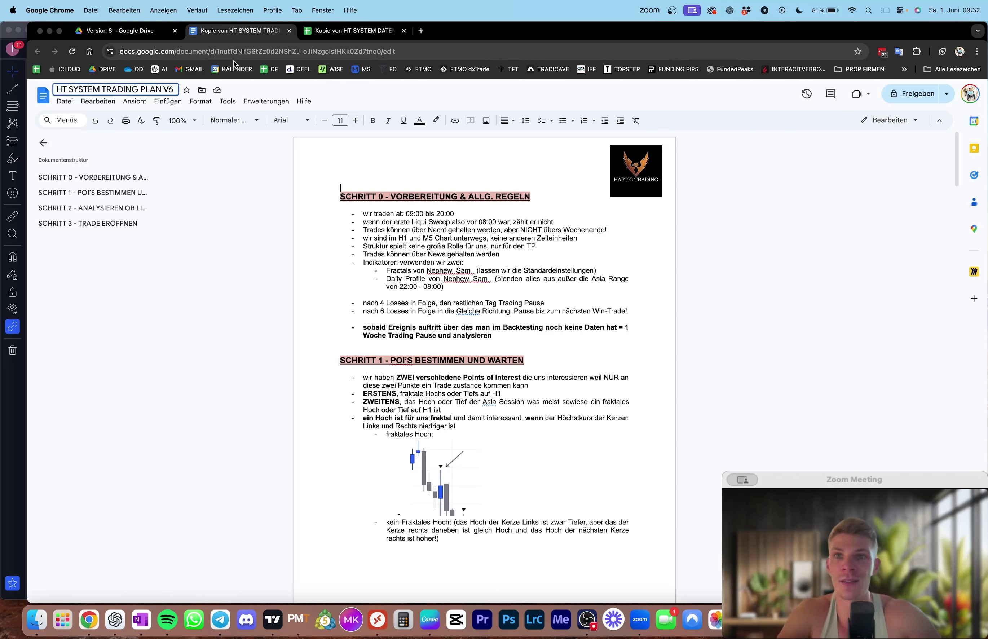
Rename the copied trading data spreadsheet as HT SYSTEM DATEN ab 01.01.23 V6, removing the "Kopie von" prefix.
key(ctrl+Tab)
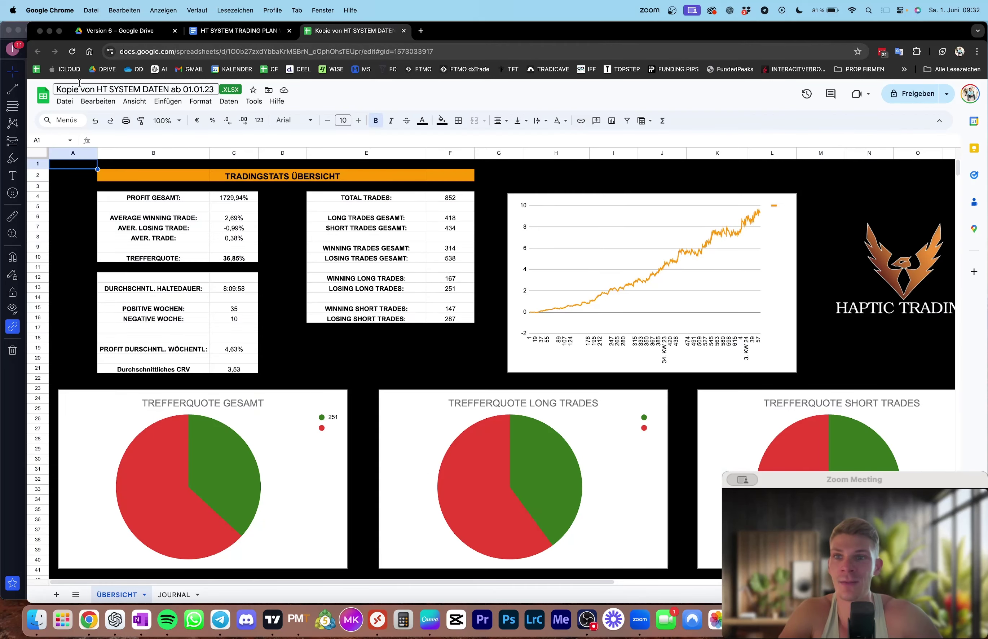
click(97, 90)
drag(97, 90, 14, 91)
key(BackSpace)
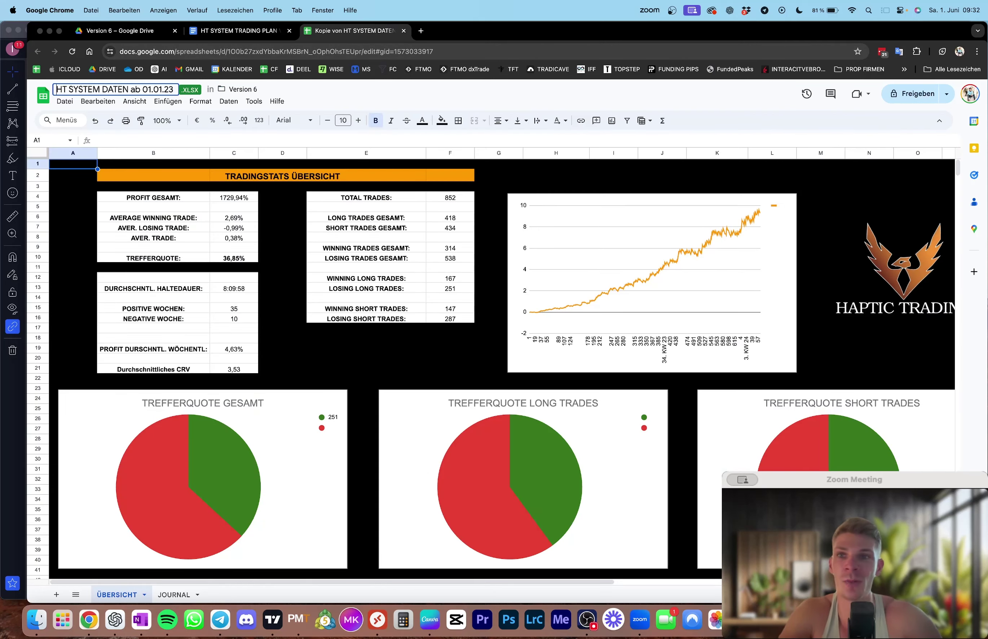
text(V6)
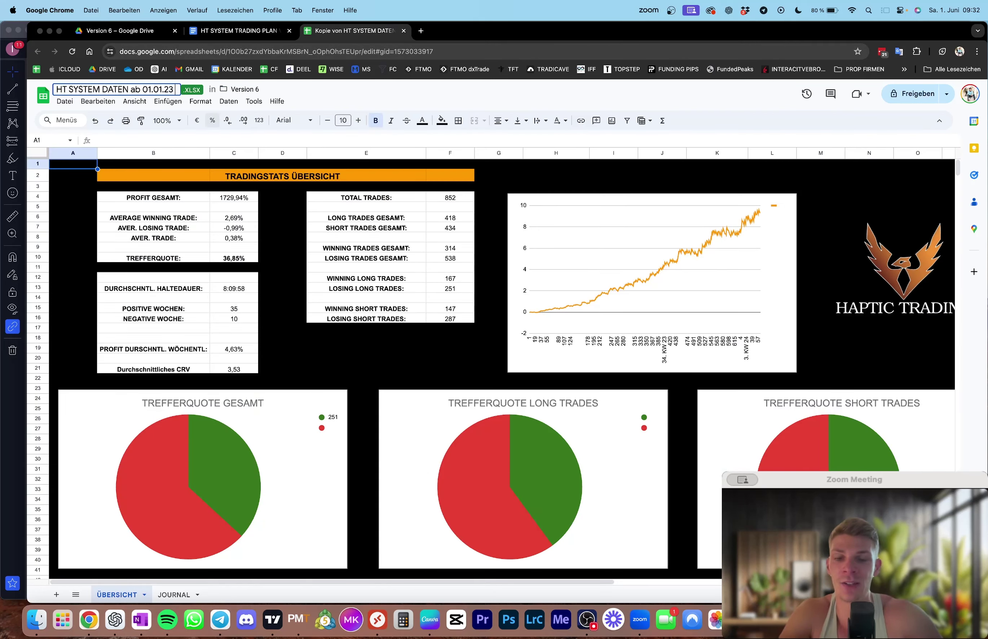
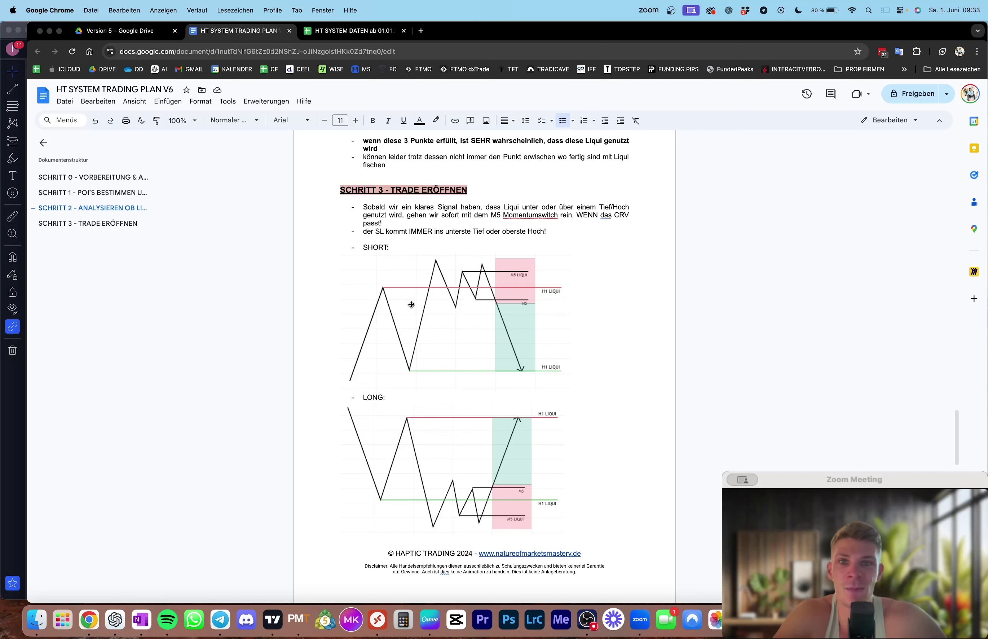
Review the Schritt 3 rules for opening a trade, including the stop loss rule and the short and long diagrams.
scroll(419, 373, down, 5)
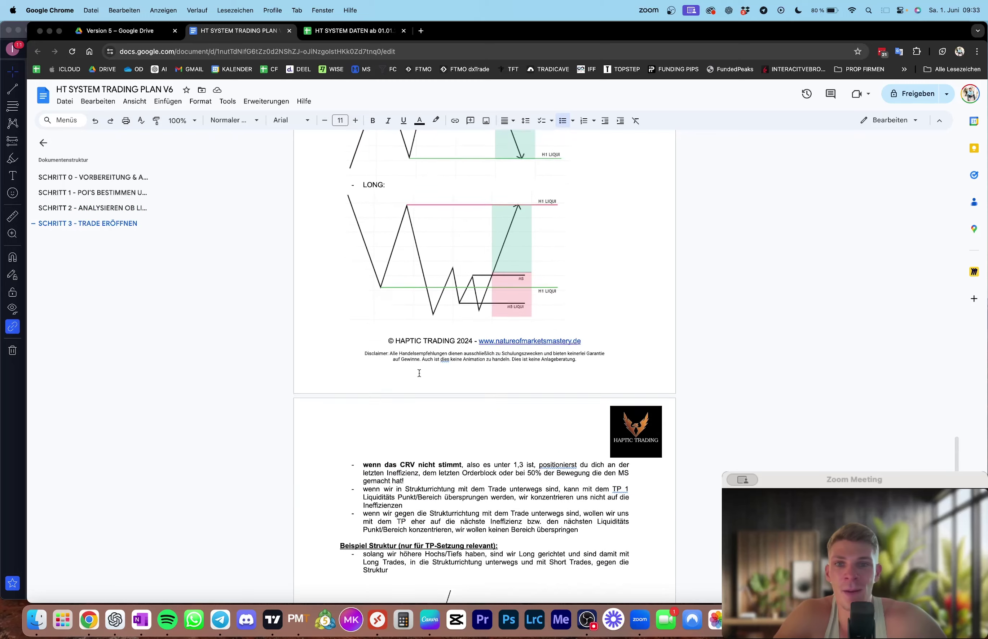
scroll(420, 373, up, 5)
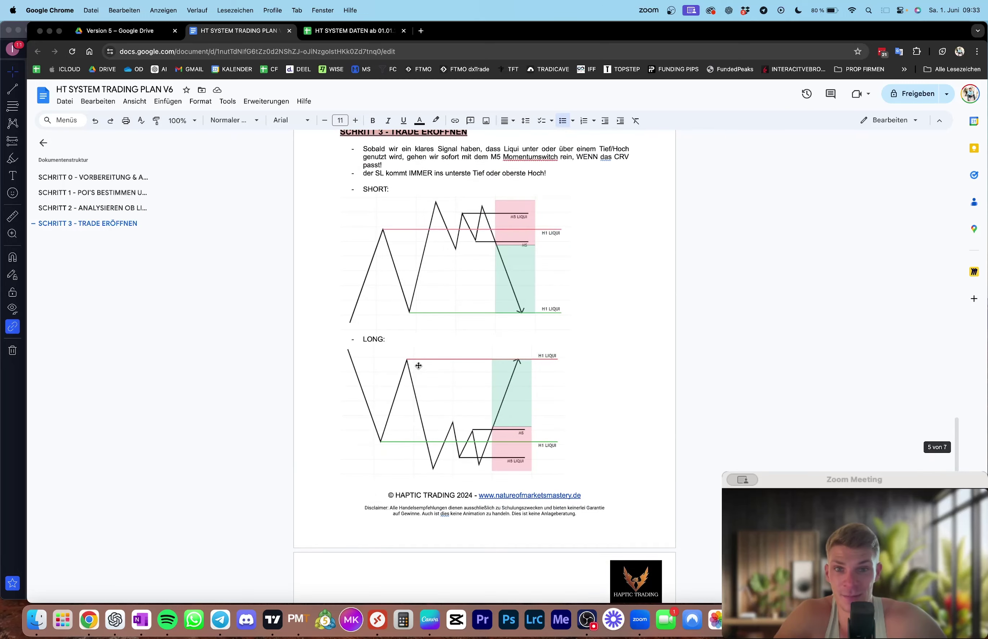
scroll(435, 245, up, 1)
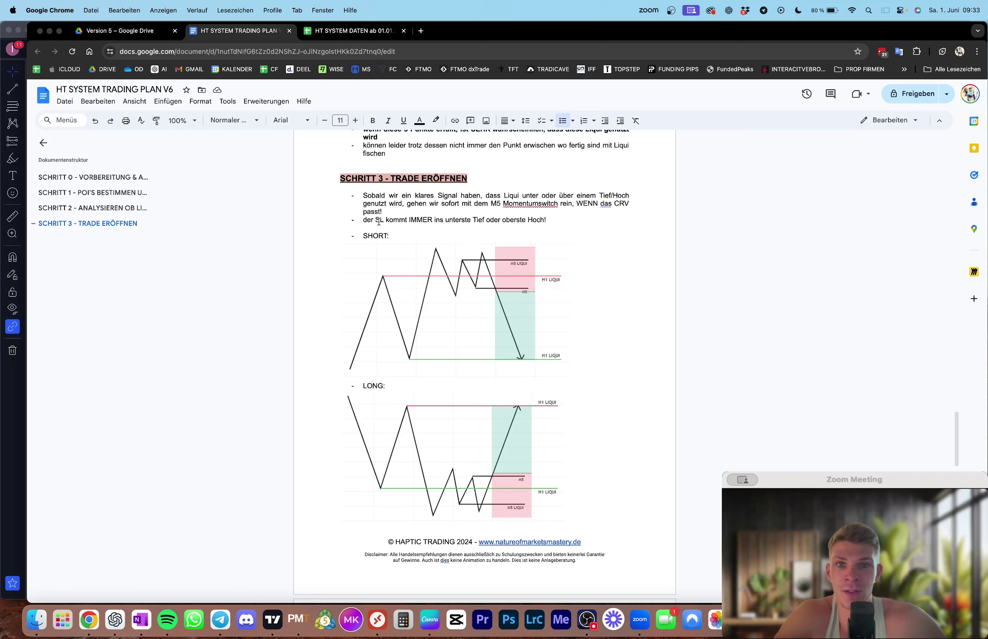
scroll(392, 240, down, 1)
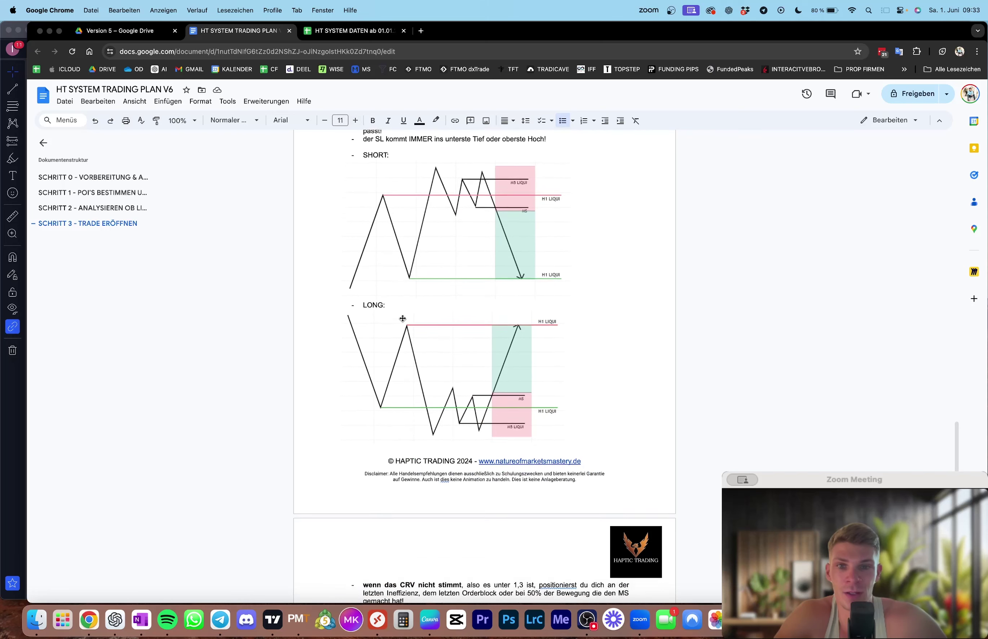
scroll(404, 215, up, 1)
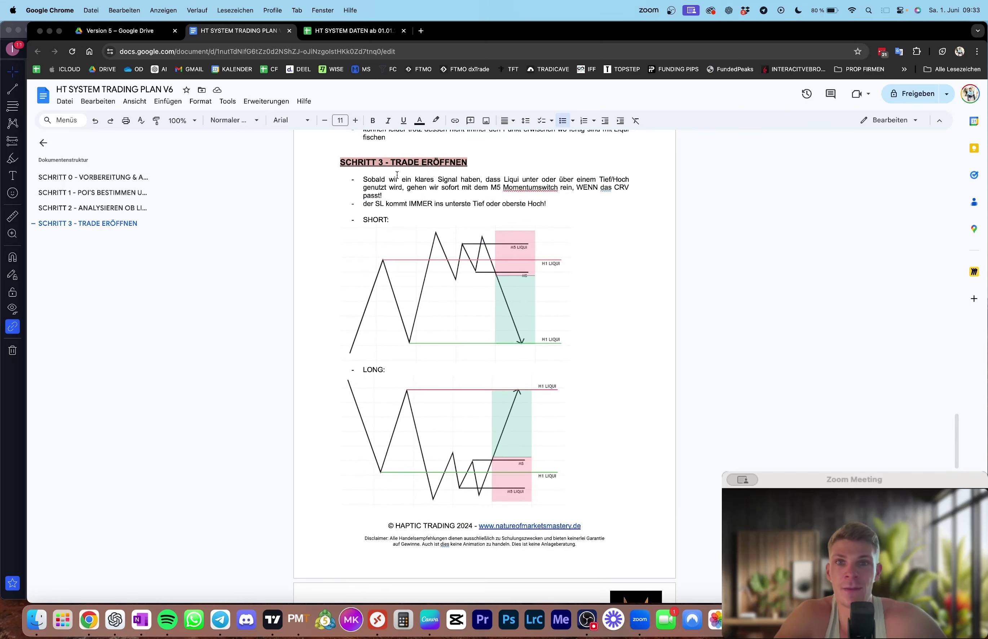
drag(384, 178, 608, 195)
drag(400, 204, 506, 205)
scroll(526, 212, down, 7)
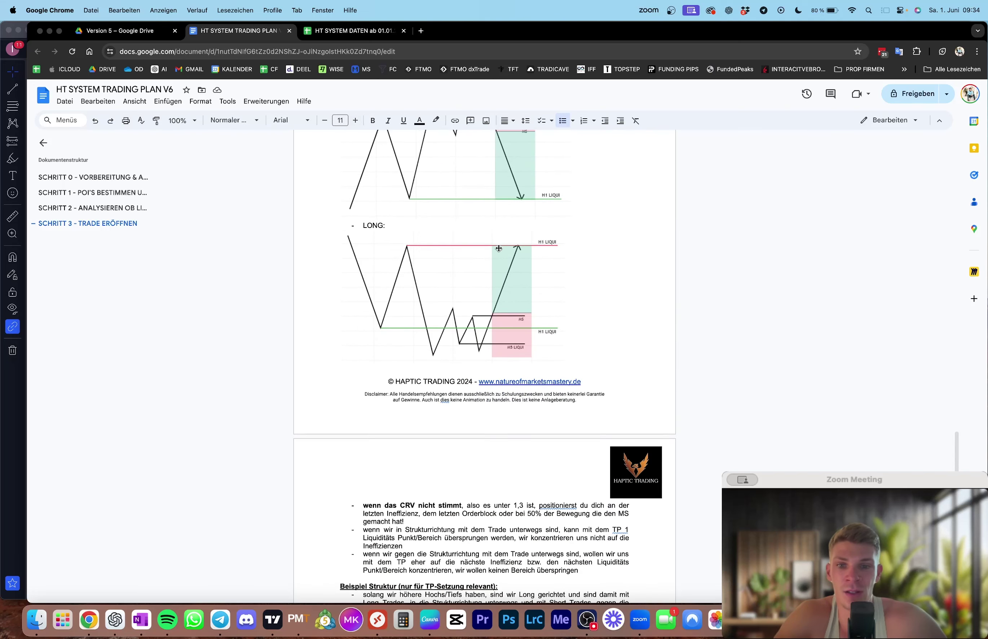
Go back through Schritt 2 and examine the ERSTENS rule about liquidity being clearly taken at the point.
scroll(475, 284, up, 10)
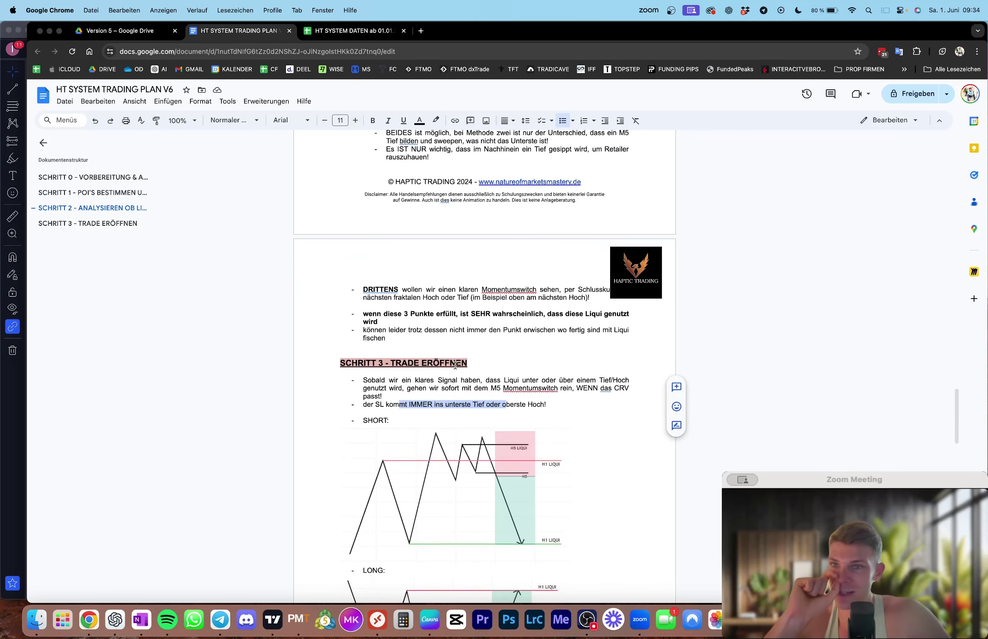
scroll(453, 315, up, 6)
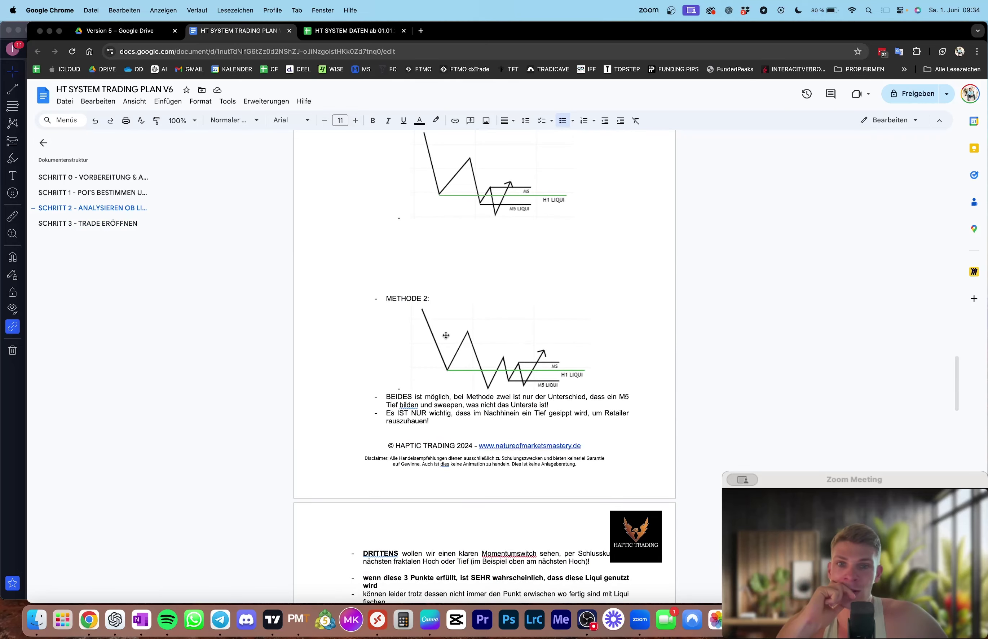
scroll(444, 332, up, 5)
scroll(442, 331, up, 6)
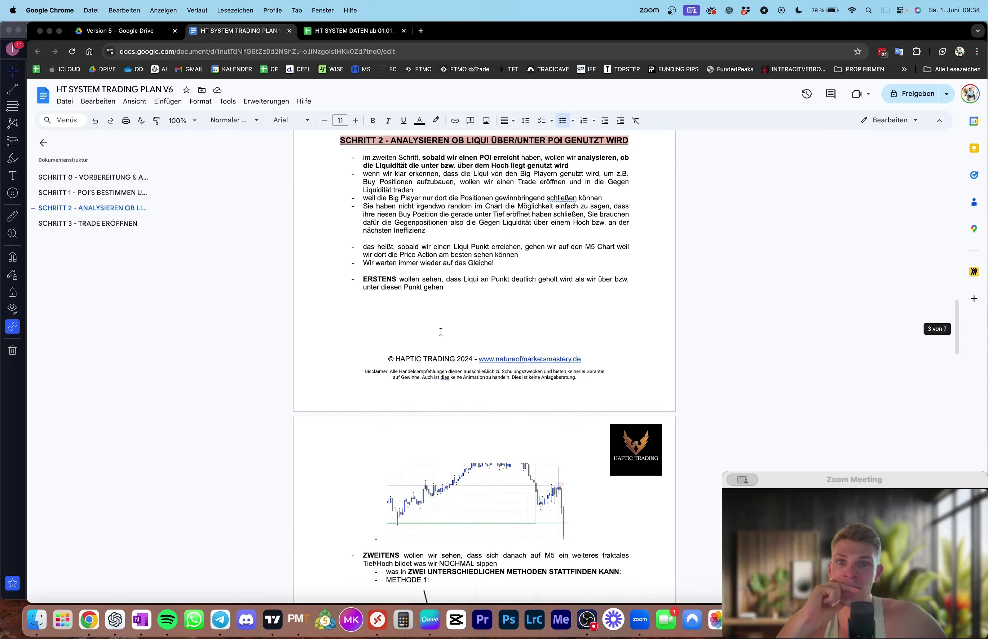
drag(412, 300, 502, 304)
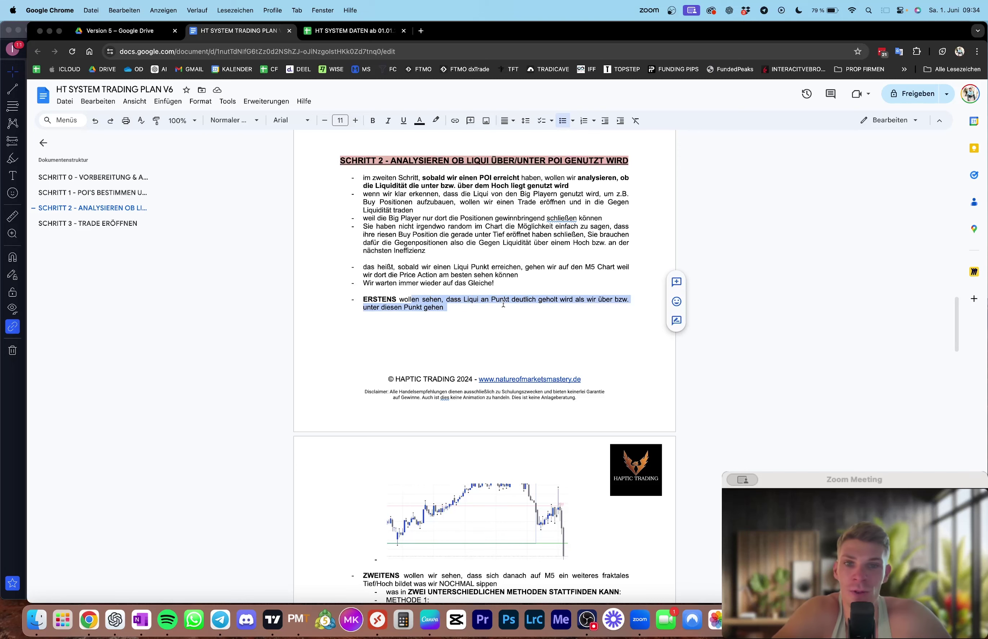
scroll(483, 310, down, 3)
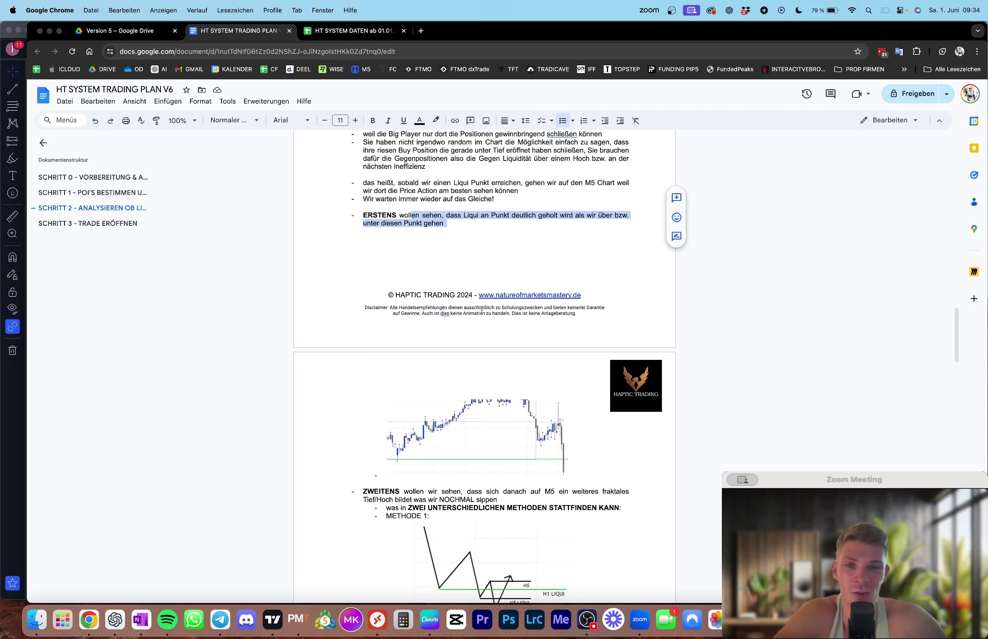
right_click(567, 249)
key(Escape)
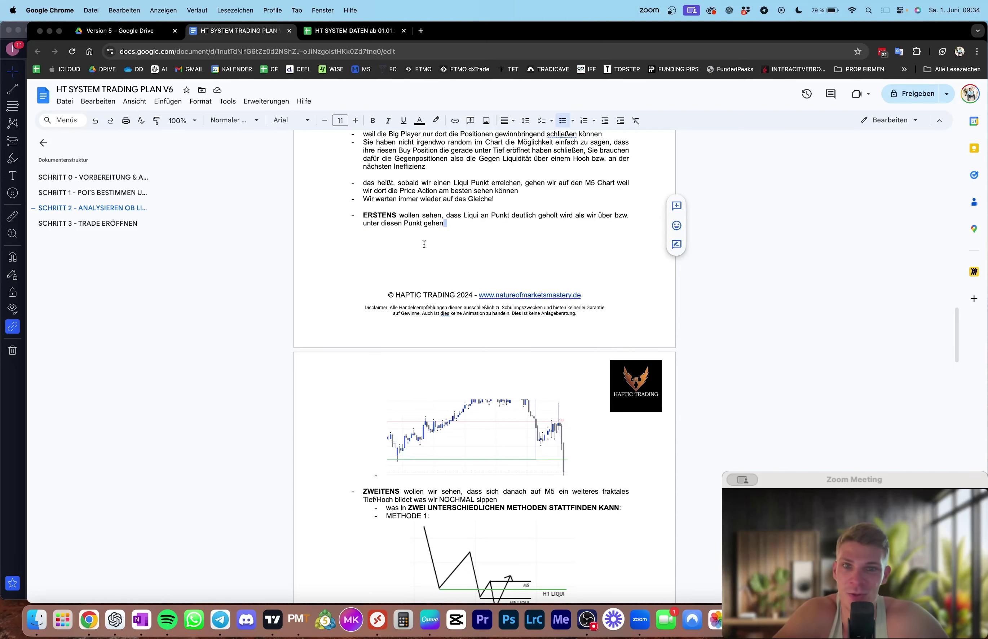
Examine the ZWEITENS rule in Schritt 2 and compare the METHODE 1 and METHODE 2 diagrams.
scroll(424, 244, down, 5)
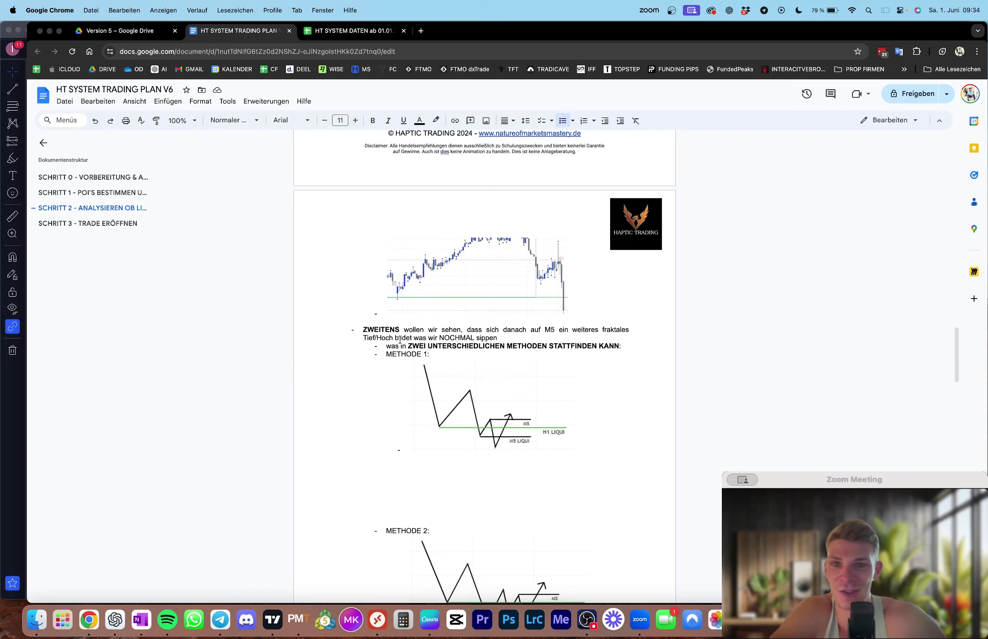
scroll(373, 279, down, 2)
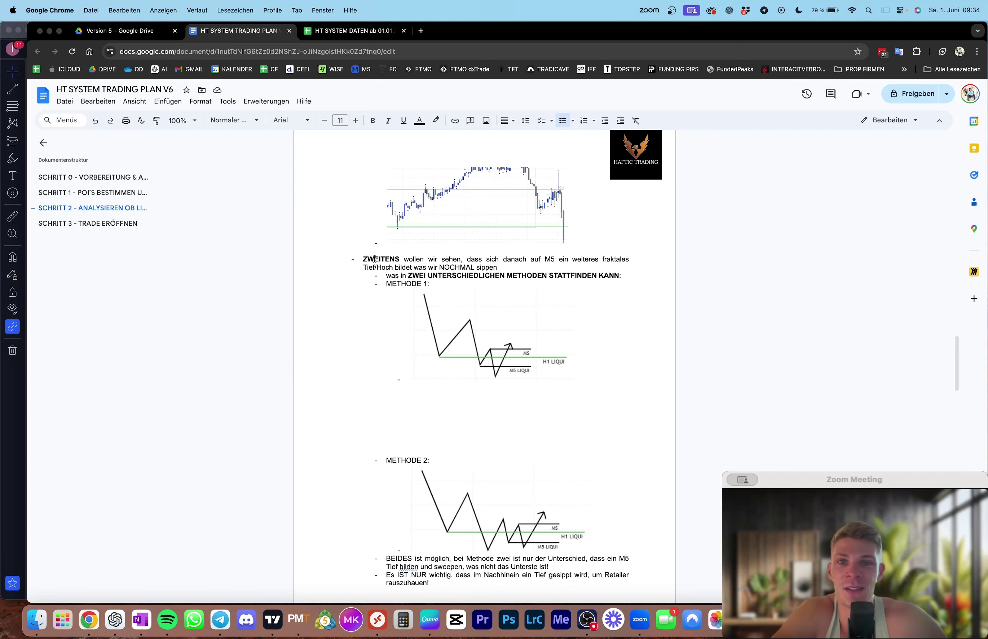
drag(375, 259, 623, 265)
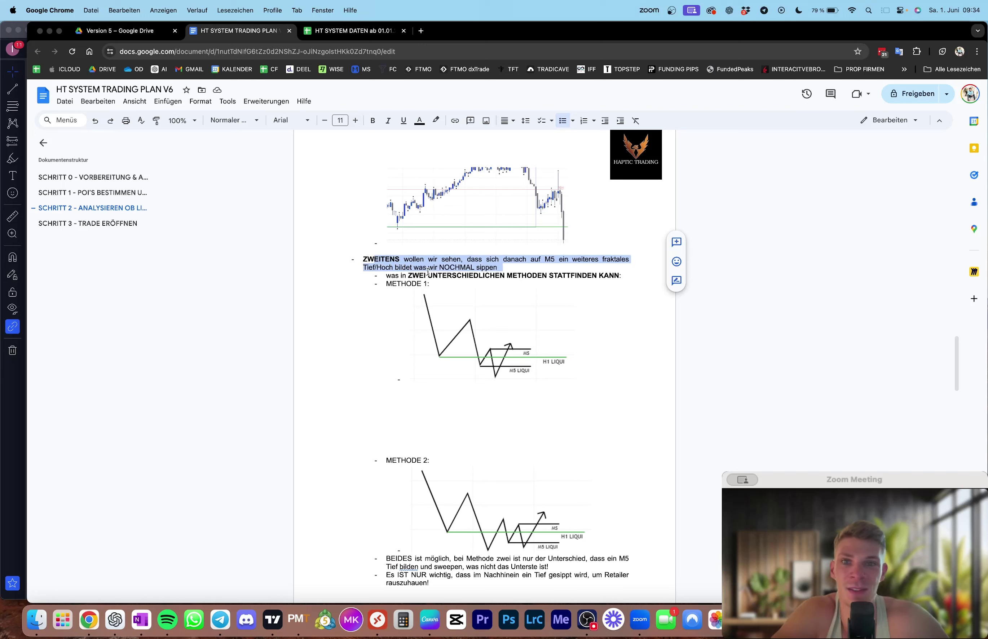
drag(387, 276, 597, 277)
click(412, 284)
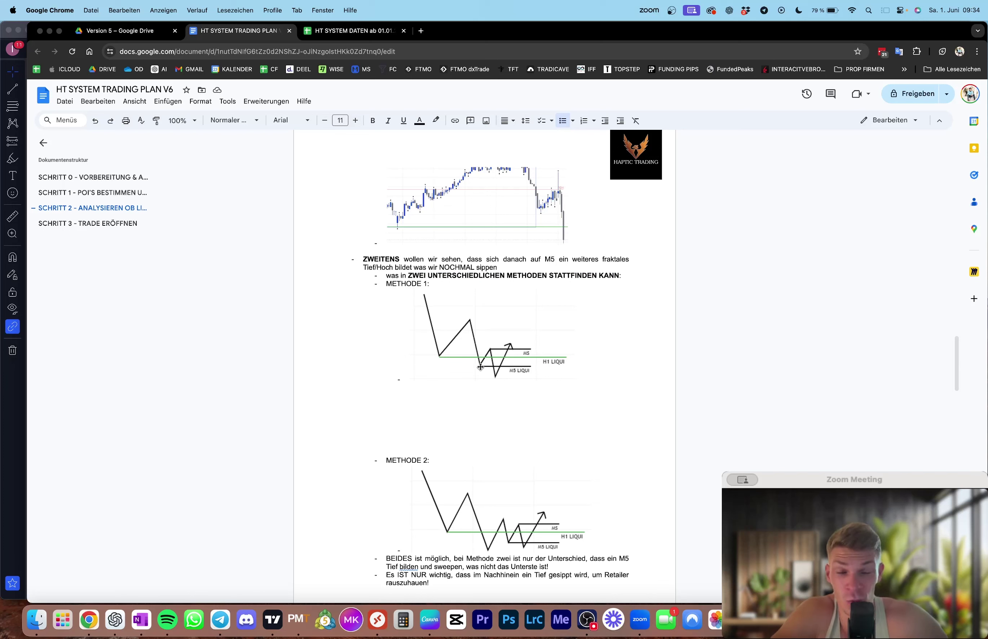
scroll(481, 367, down, 3)
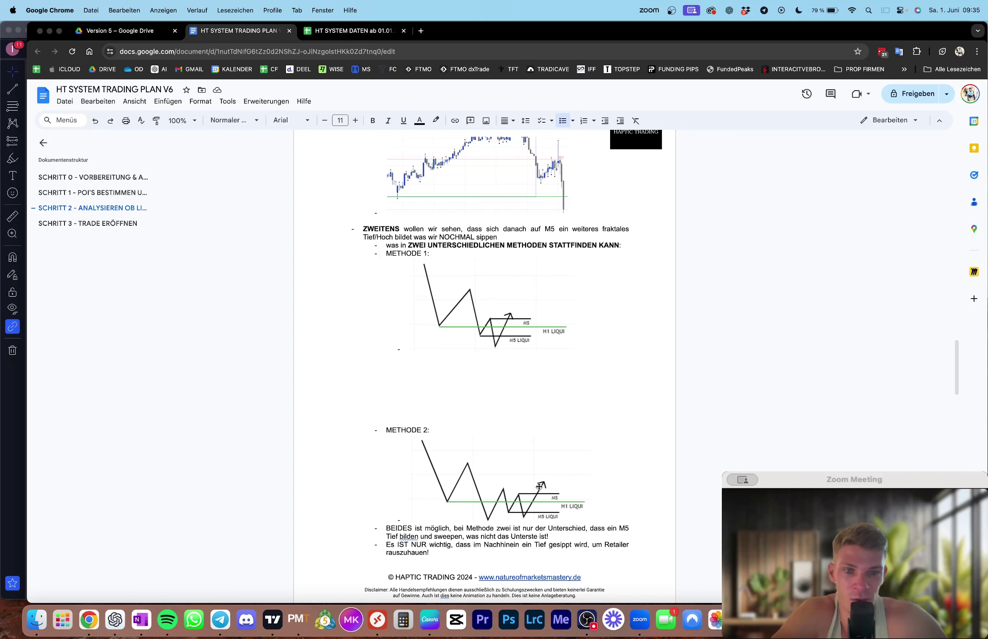
Delete the METHODE 2 diagram, its label and its leftover bullet from the ZWEITENS rule in Schritt 2.
scroll(528, 473, down, 3)
click(511, 459)
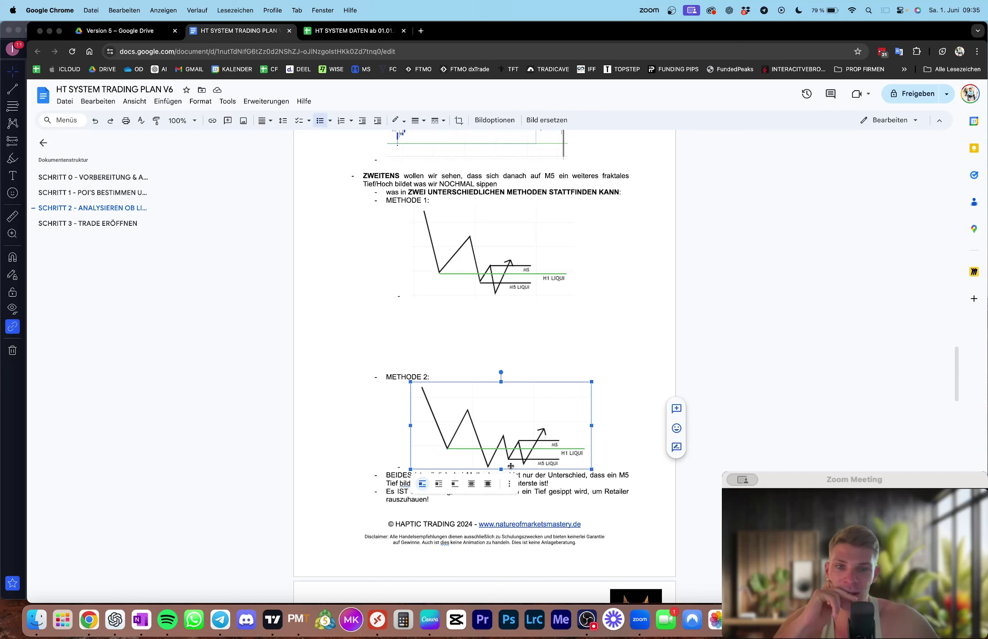
key(BackSpace)
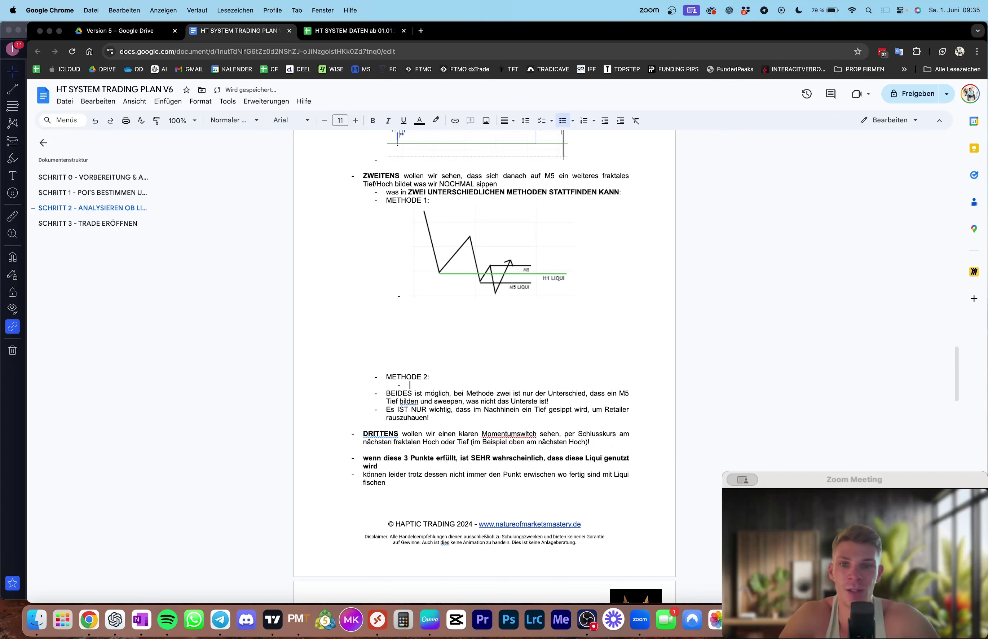
drag(432, 378, 362, 375)
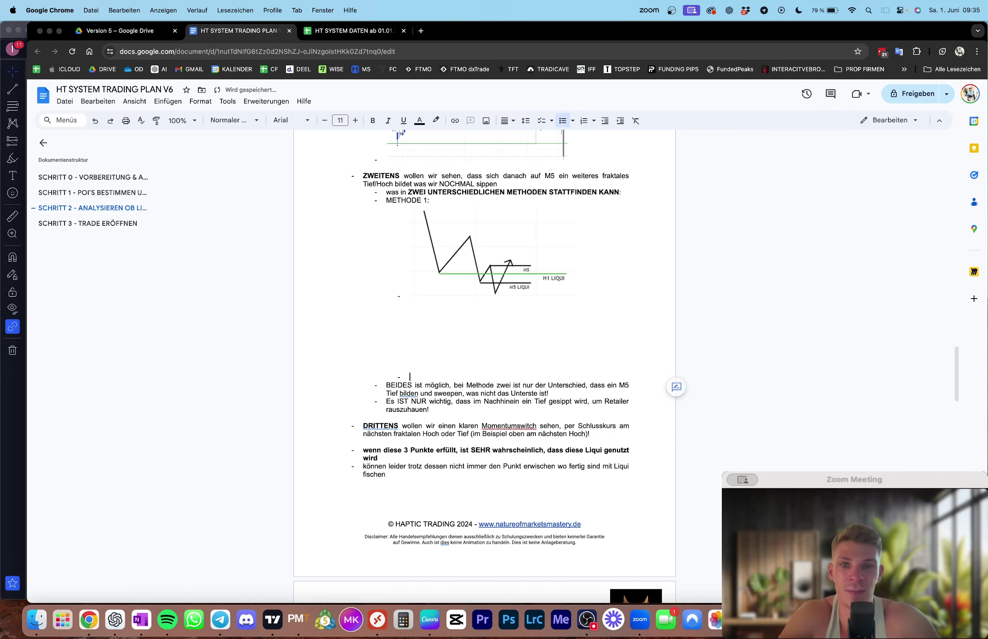
key(BackSpace)
key(BackSpace)
key(BackSpace)
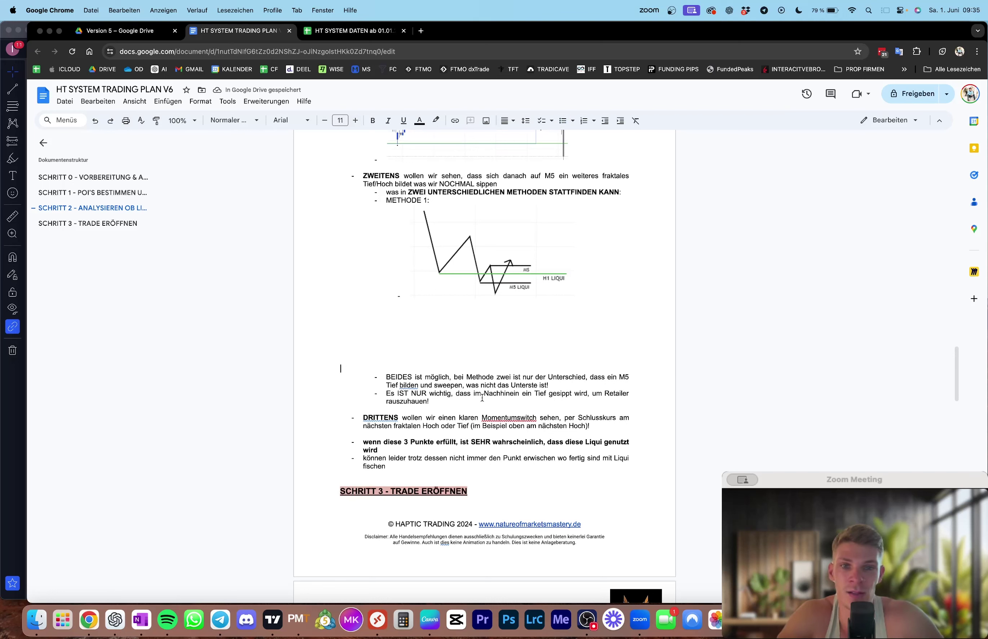
Delete the BEIDES and Es IST NUR wichtig notes and close the blank gap between the METHODE 1 diagram and DRITTENS.
shift+click(433, 402)
key(BackSpace)
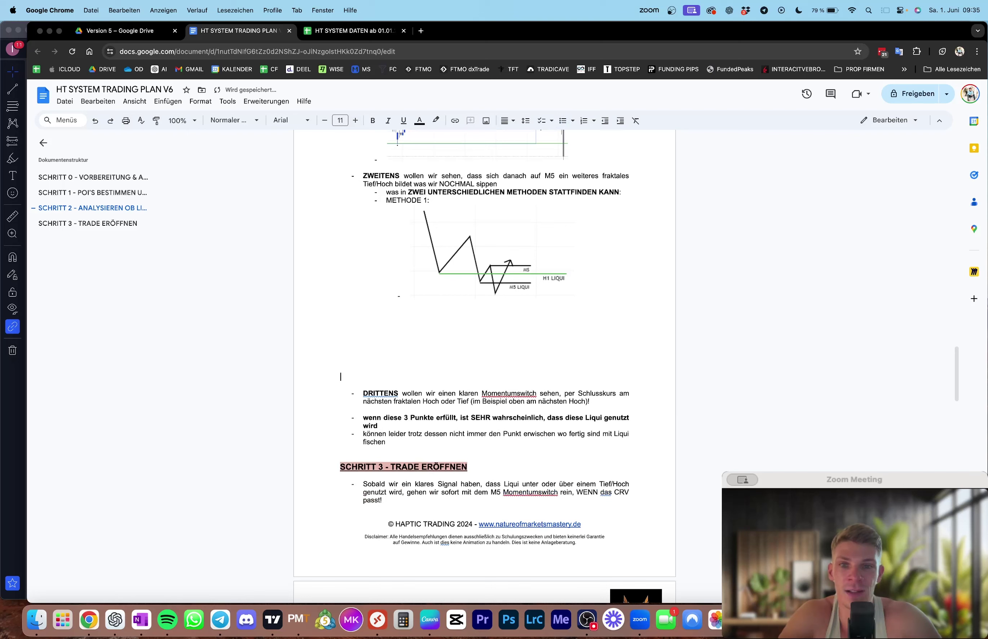
key(BackSpace)
key(BackSpace)
key(BackSpace)
key(BackSpace)
key(BackSpace)
key(BackSpace)
key(BackSpace)
key(BackSpace)
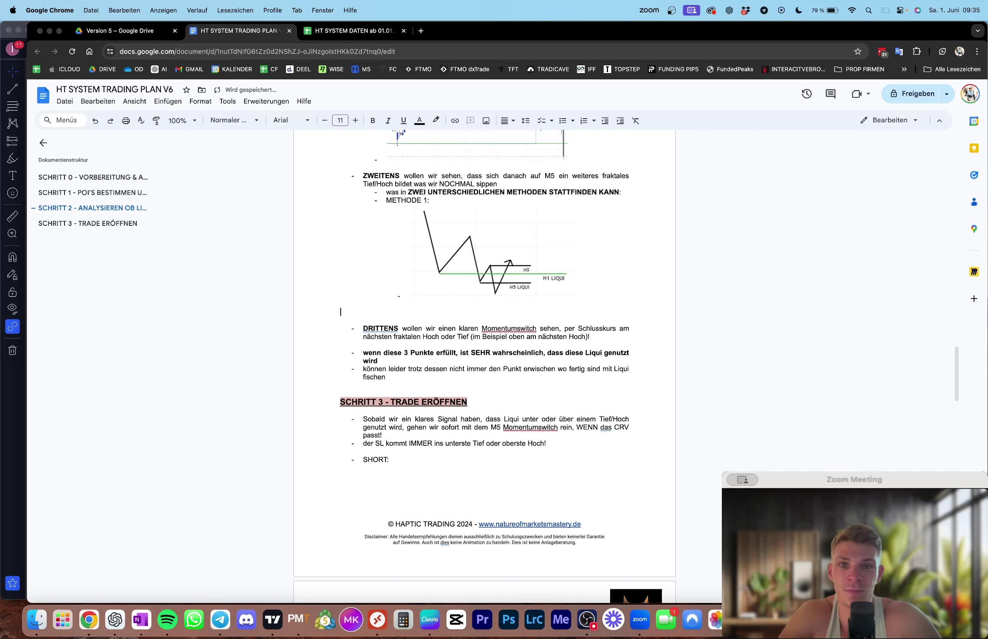
Reword the bullet above METHODE 1 to "was NUR IN DIESER METHODEN STATTFINDEN KANN:".
scroll(426, 310, up, 3)
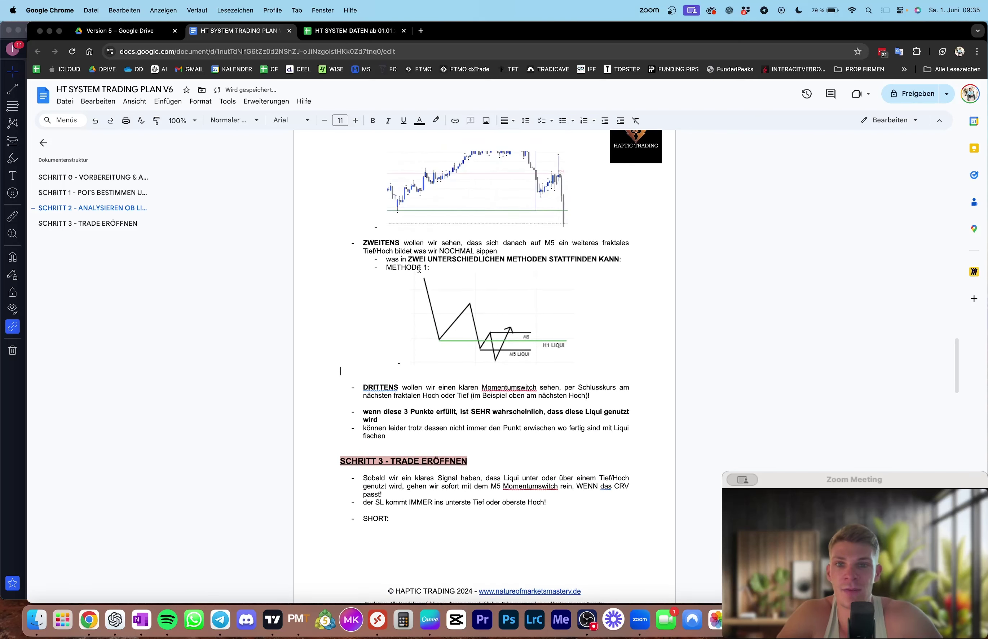
double_click(417, 258)
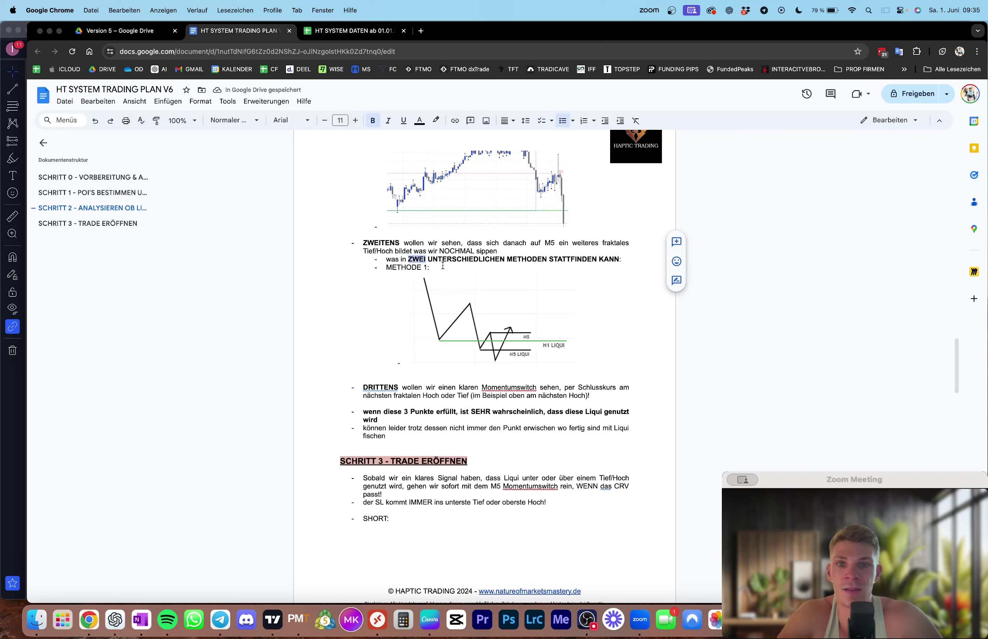
key(BackSpace)
key(BackSpace)
key(BackSpace)
key(BackSpace)
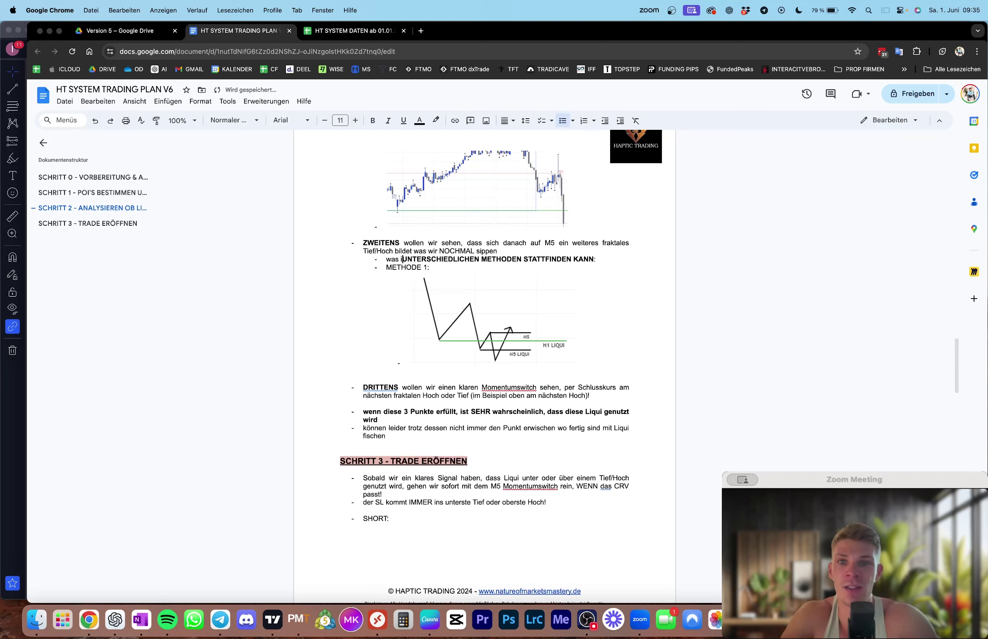
text(NUR)
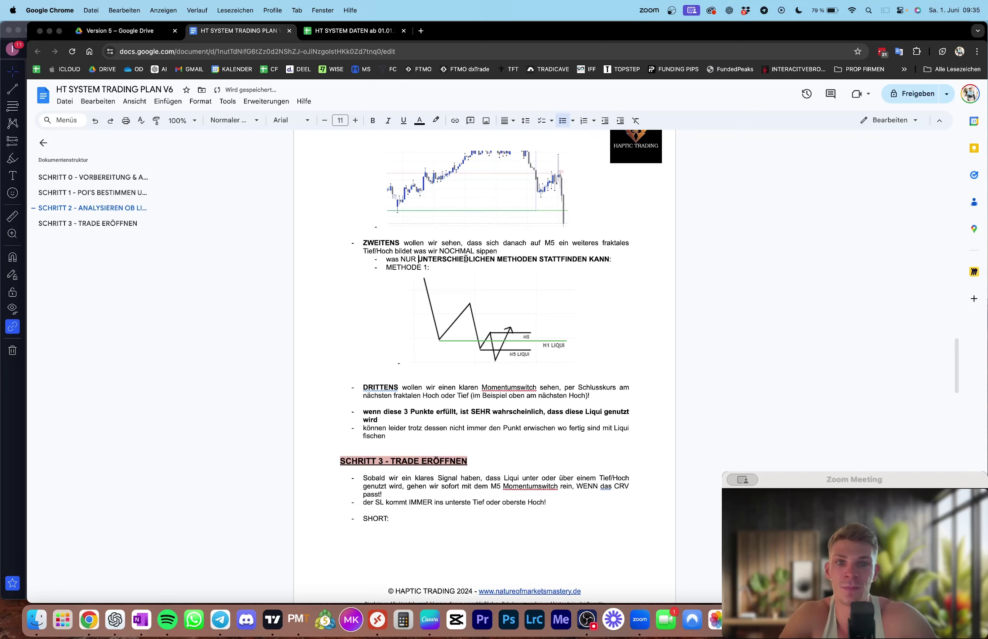
drag(497, 259, 418, 259)
text(IN DI)
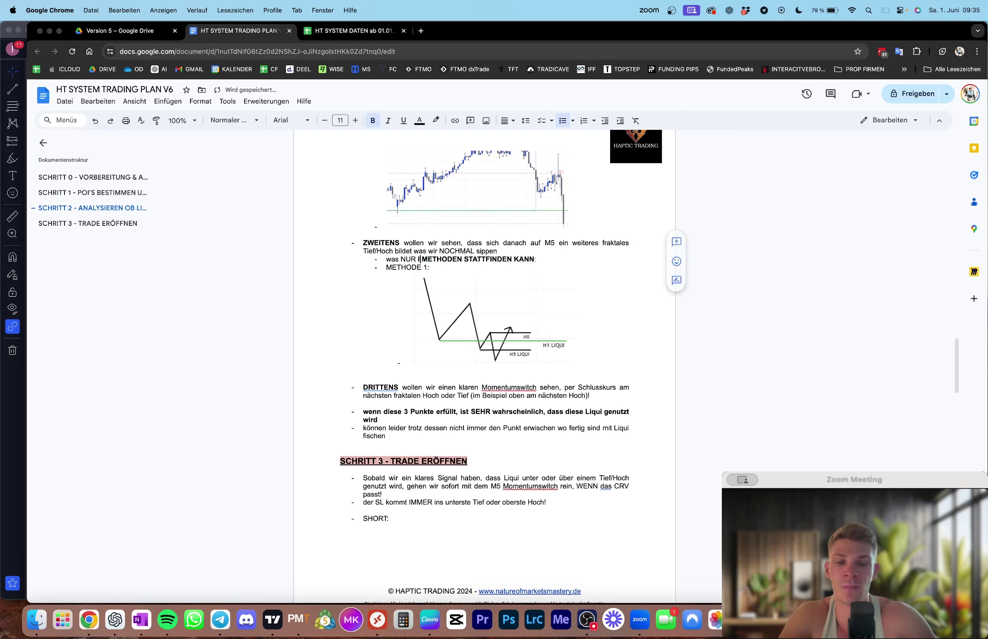
text(ESER)
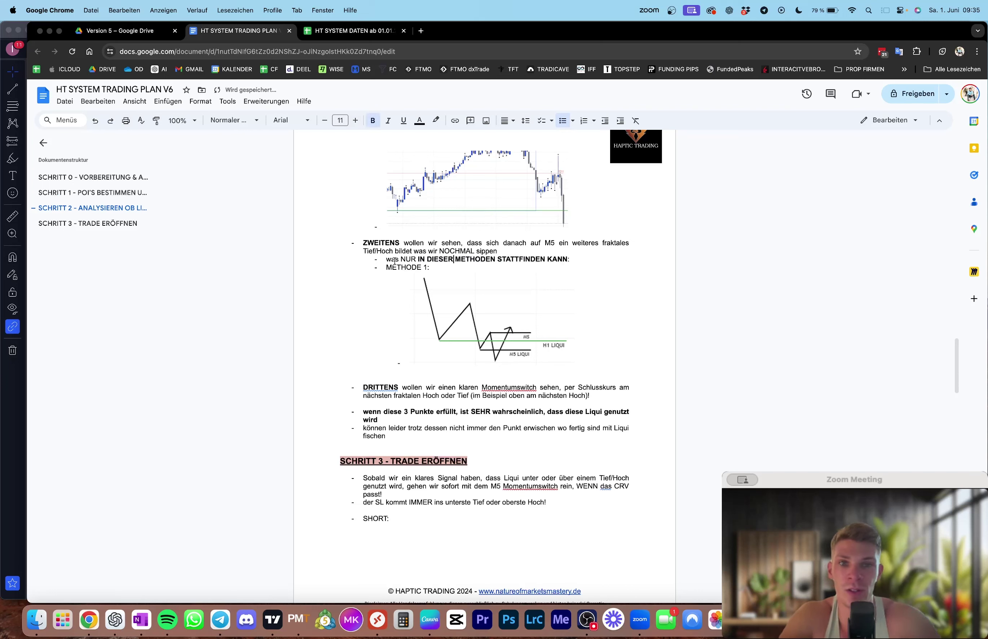
drag(406, 266, 434, 268)
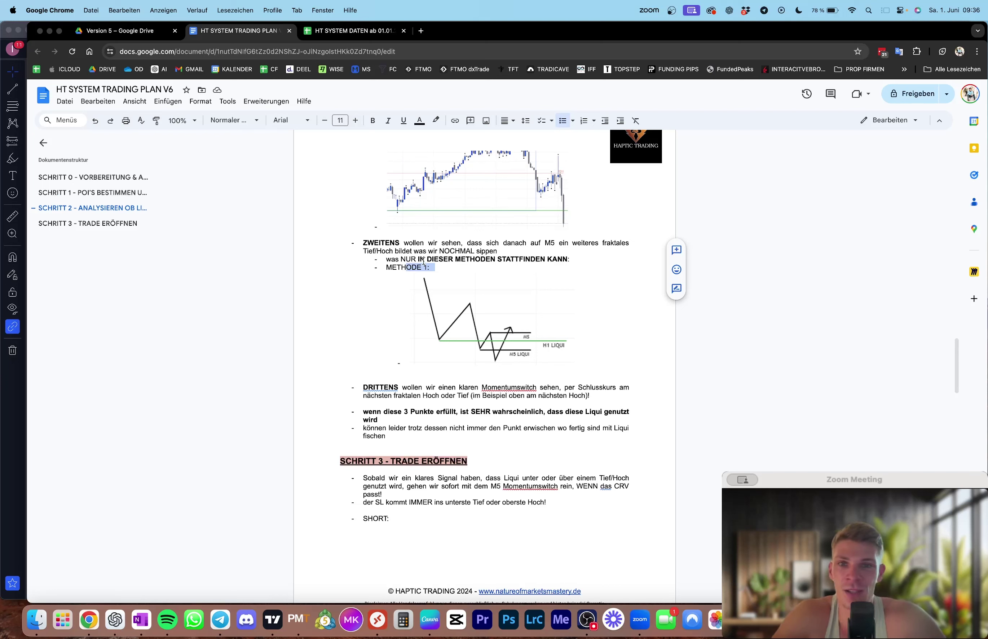
drag(411, 260, 557, 260)
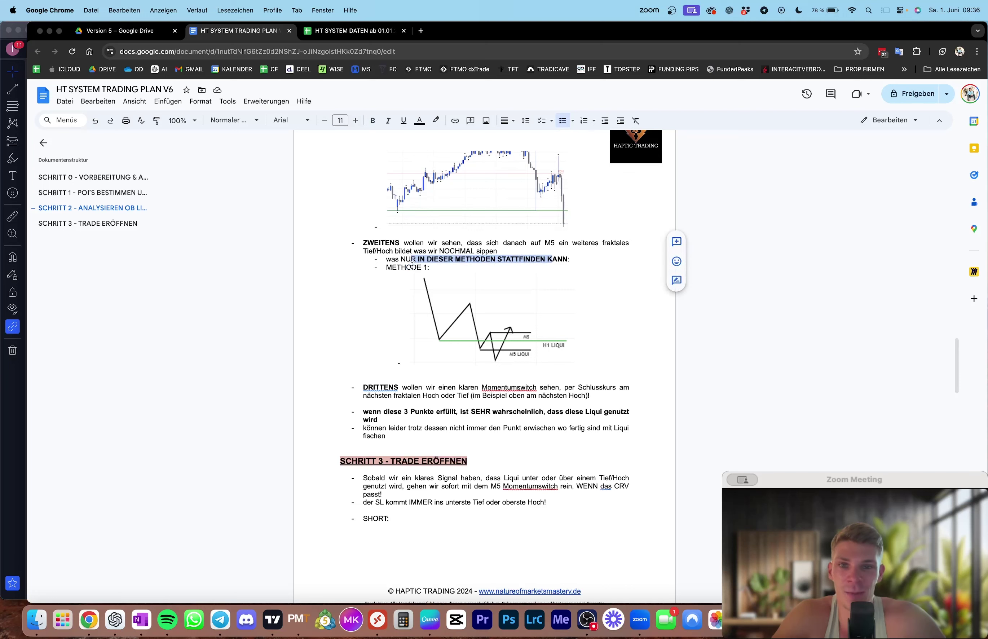
Remove the empty bullet above the METHODE 1 diagram so its label sits directly beside the image.
drag(430, 267, 443, 266)
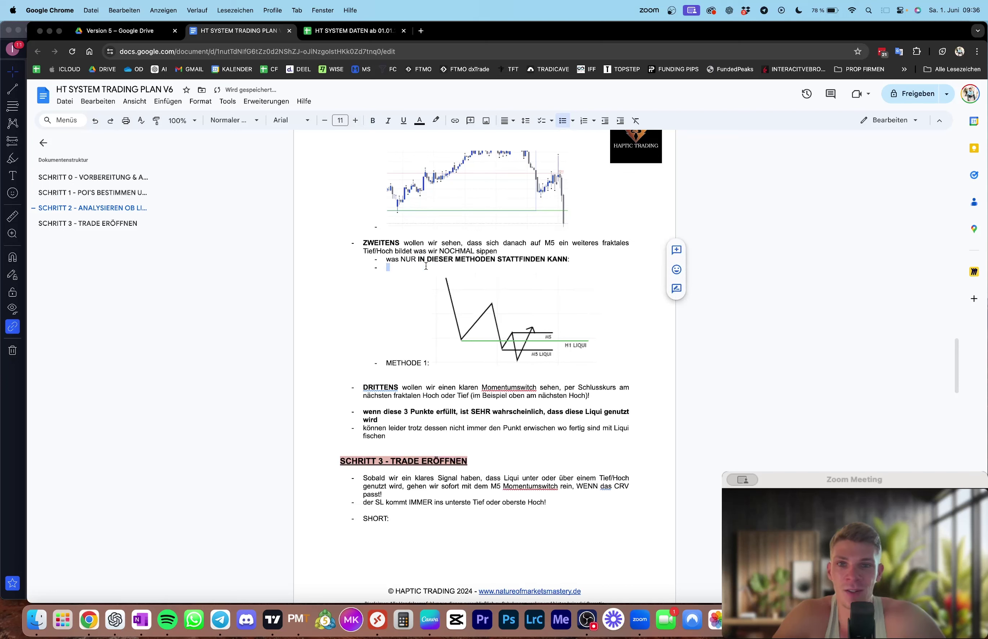
key(Delete)
key(Delete)
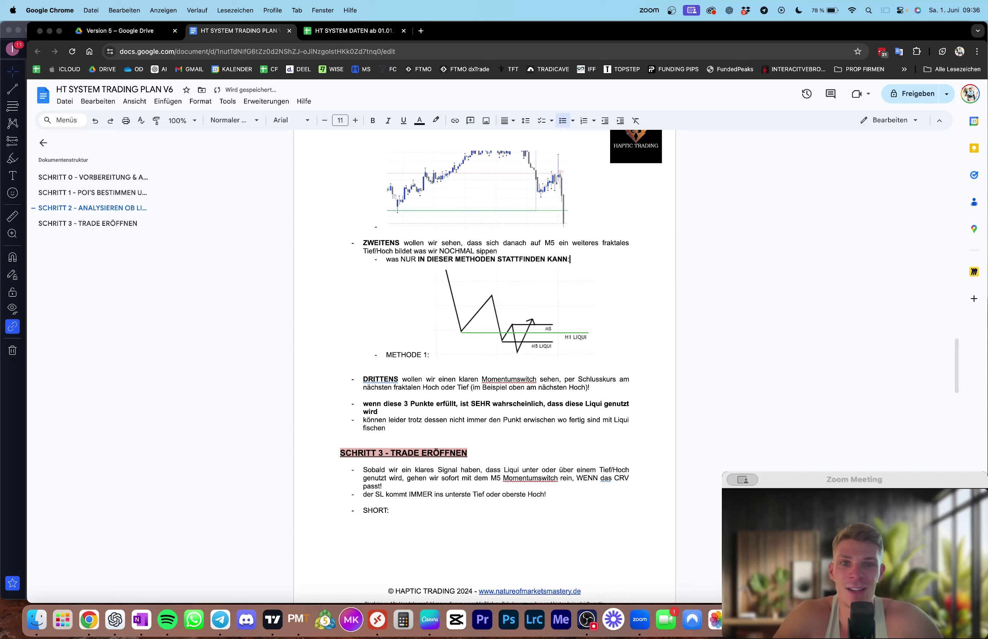
Review the DRITTENS rule and the bullets below it, and insert a new empty dash bullet directly under DRITTENS.
scroll(390, 360, down, 1)
click(389, 360)
drag(389, 360, 604, 368)
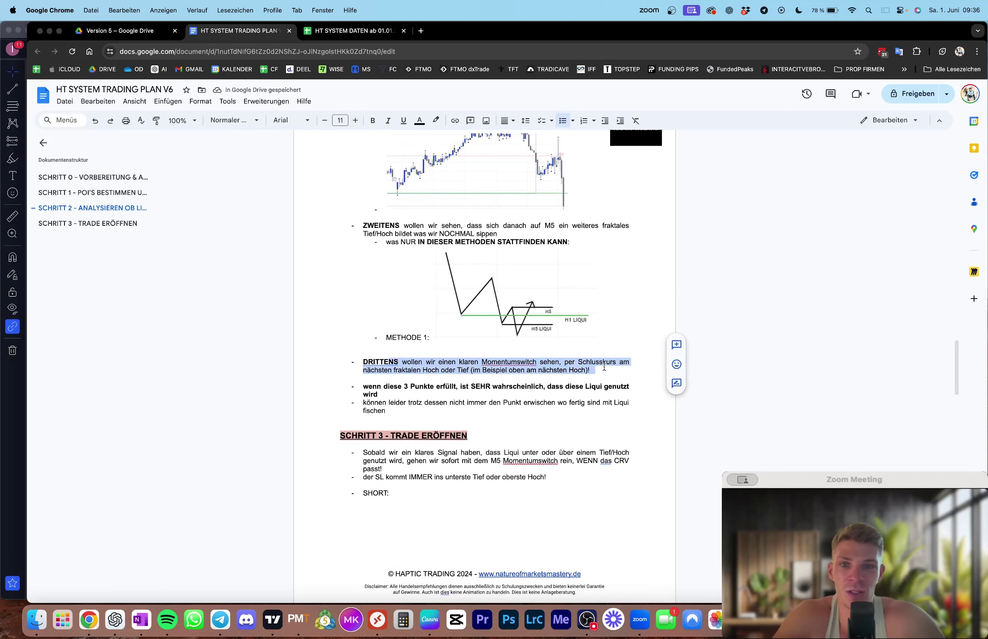
drag(383, 386, 602, 394)
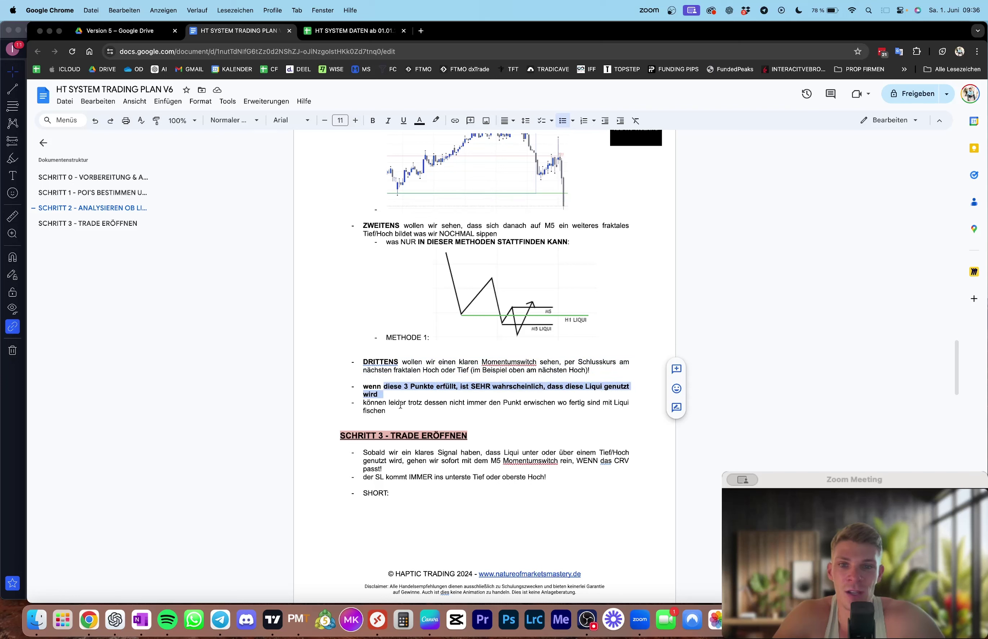
drag(388, 404, 570, 403)
click(399, 376)
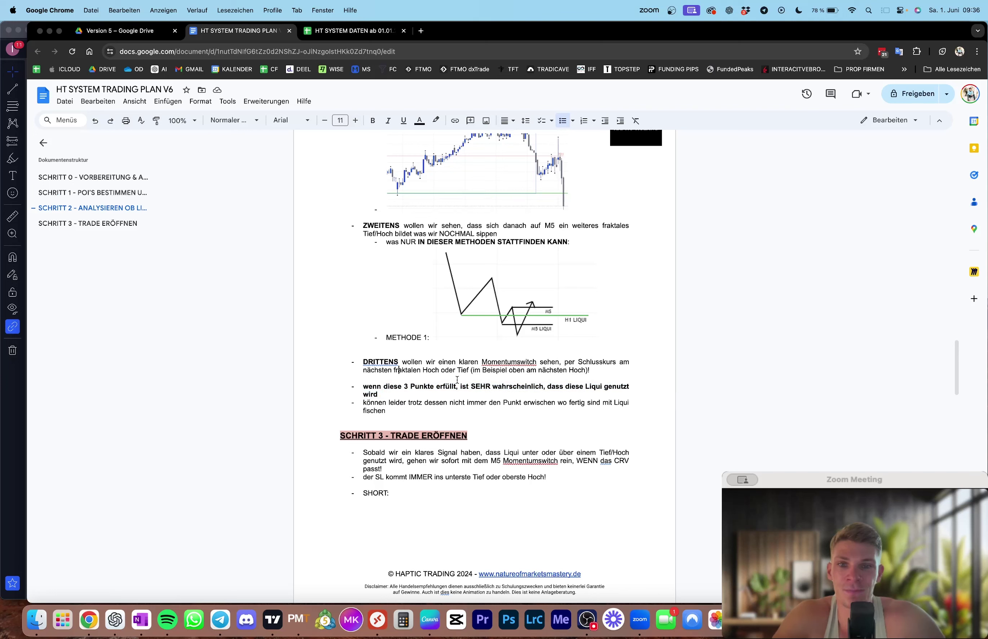
key(Return)
key(Return)
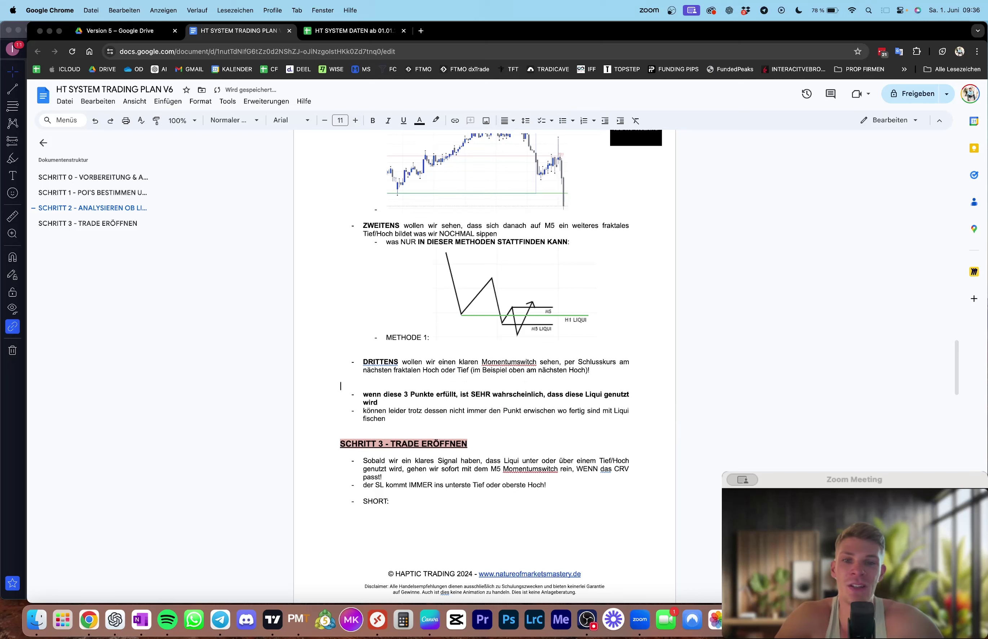
text(-)
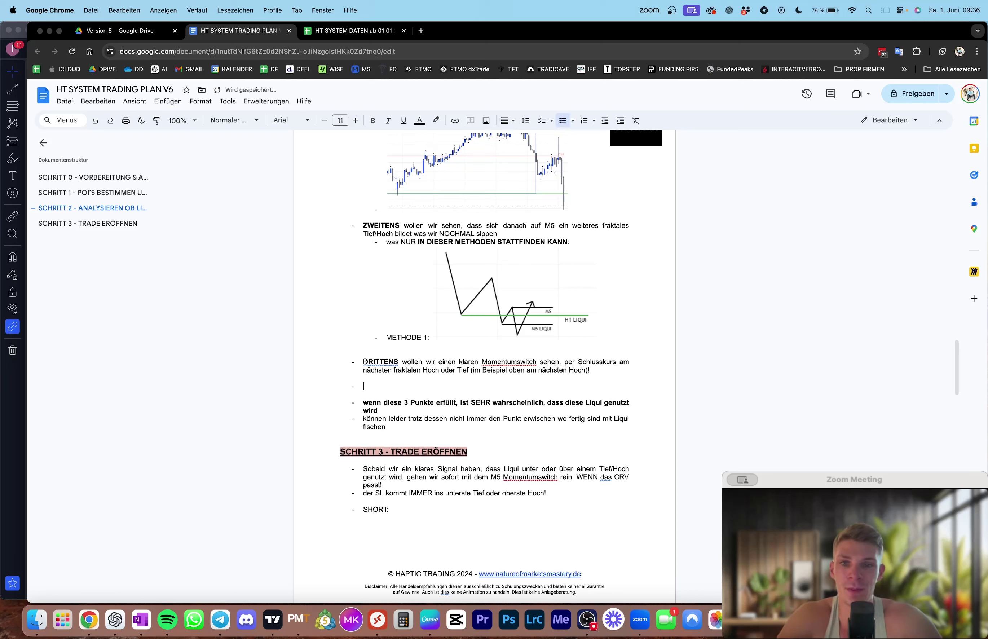
Start the new bullet under DRITTENS with a bold "VIERTENS -" followed by "wir" in regular weight.
double_click(366, 362)
key(super+c)
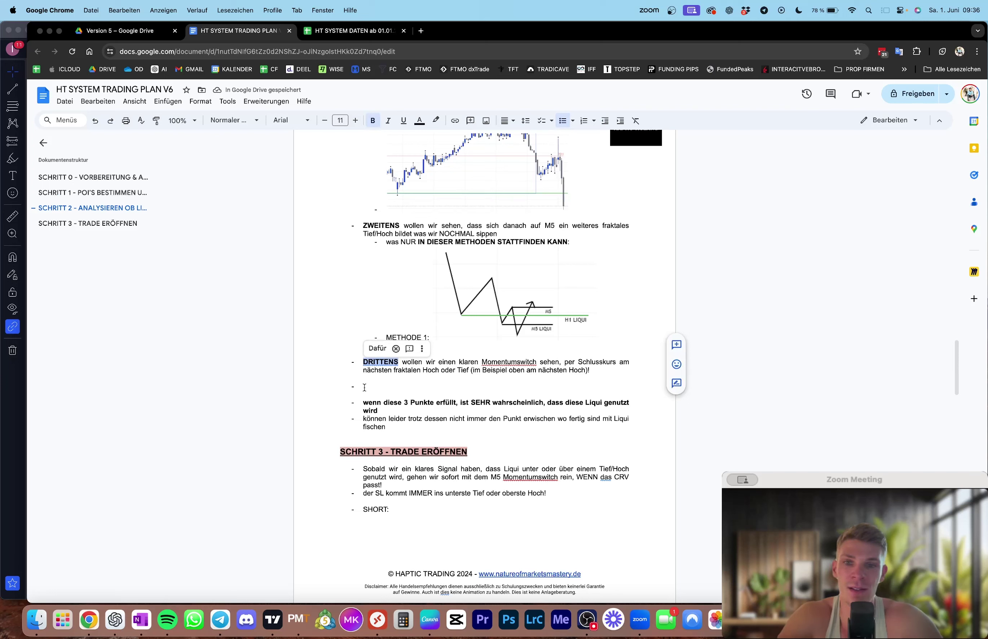
click(365, 387)
key(super+v)
double_click(365, 386)
text(V)
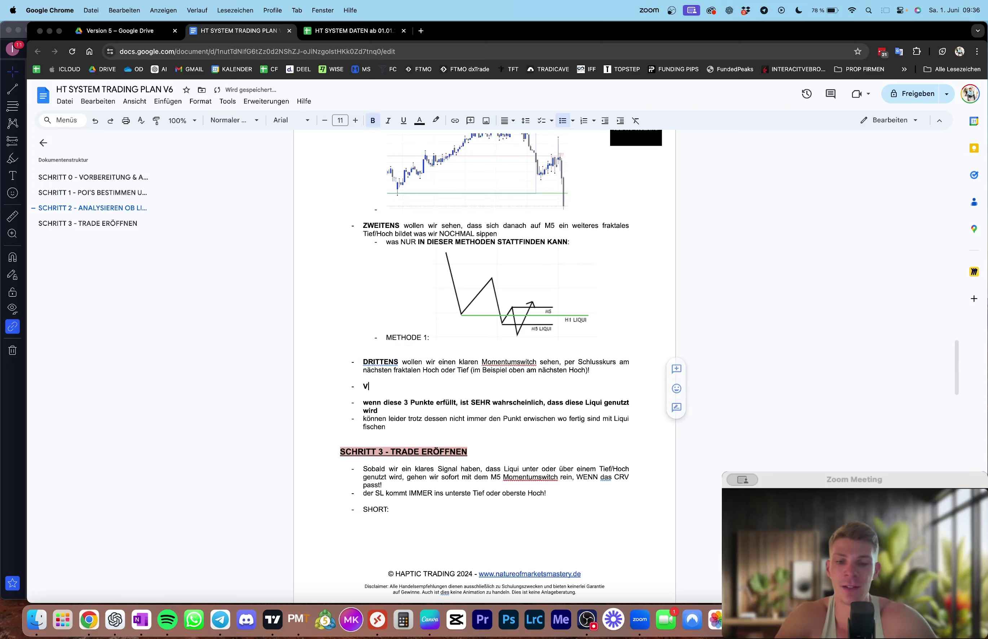
text(IERTENS -)
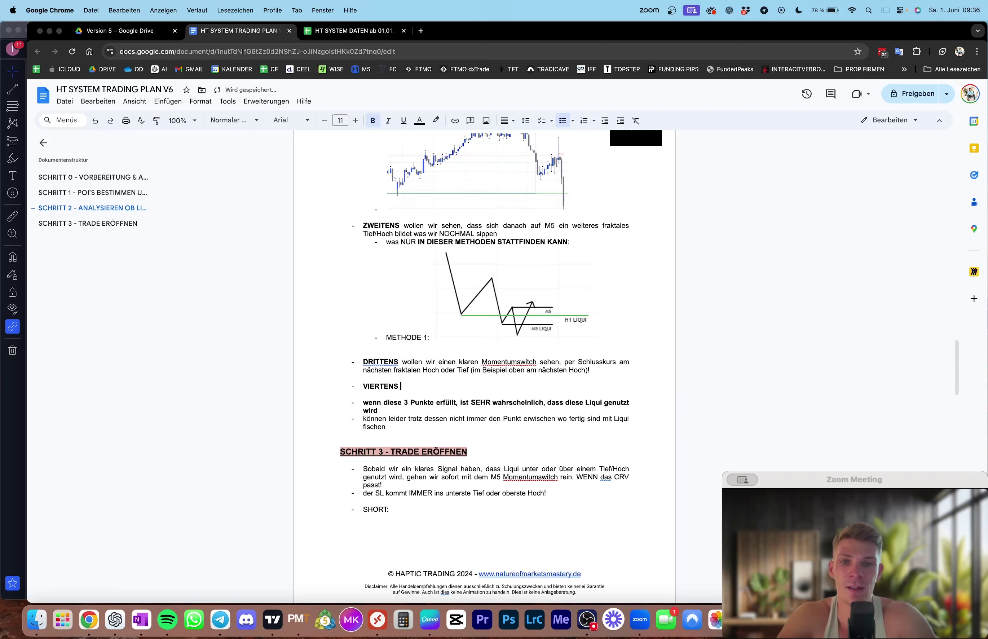
click(374, 121)
text(- )
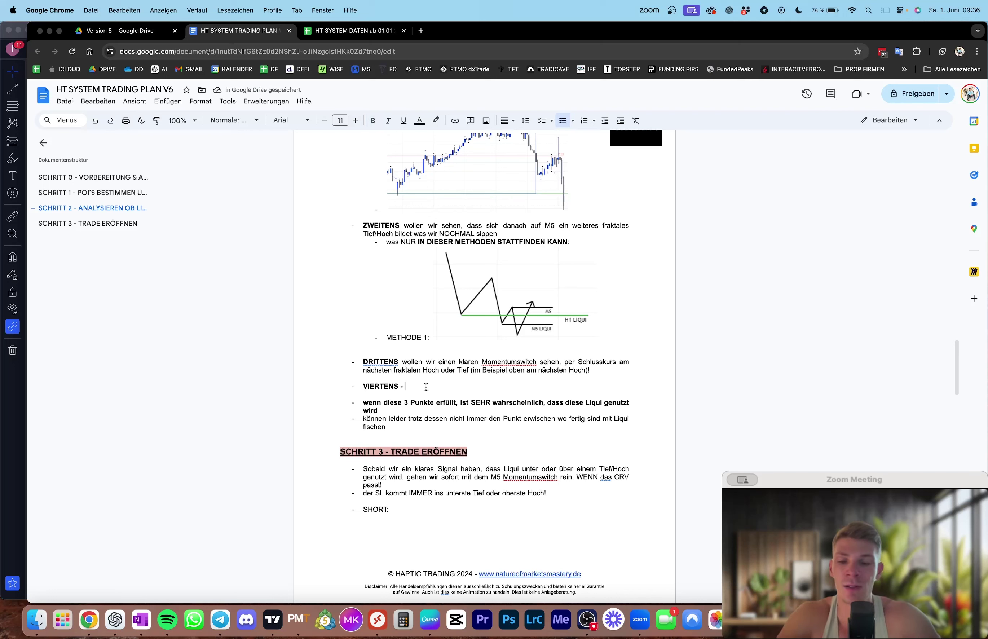
text(wir)
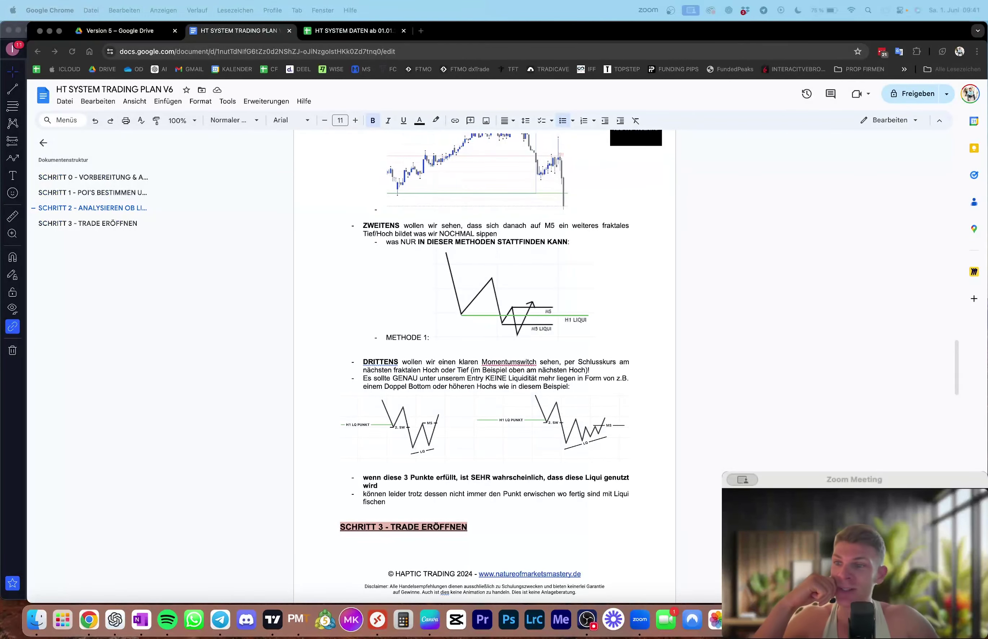
Examine the DRITTENS rule and the new bullet about no liquidity beneath the entry with its two example diagrams.
scroll(374, 361, down, 3)
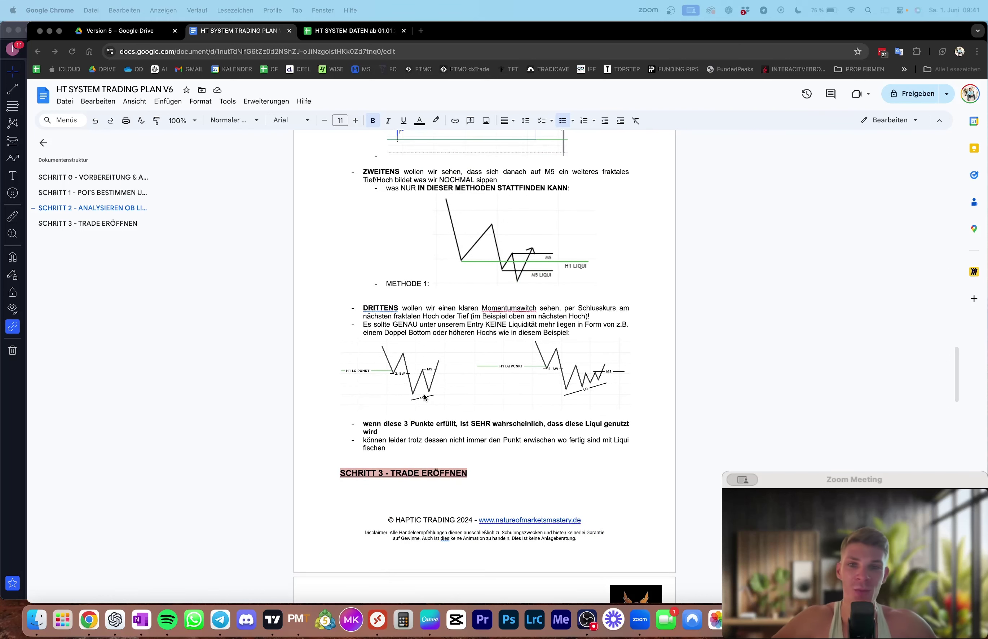
click(378, 309)
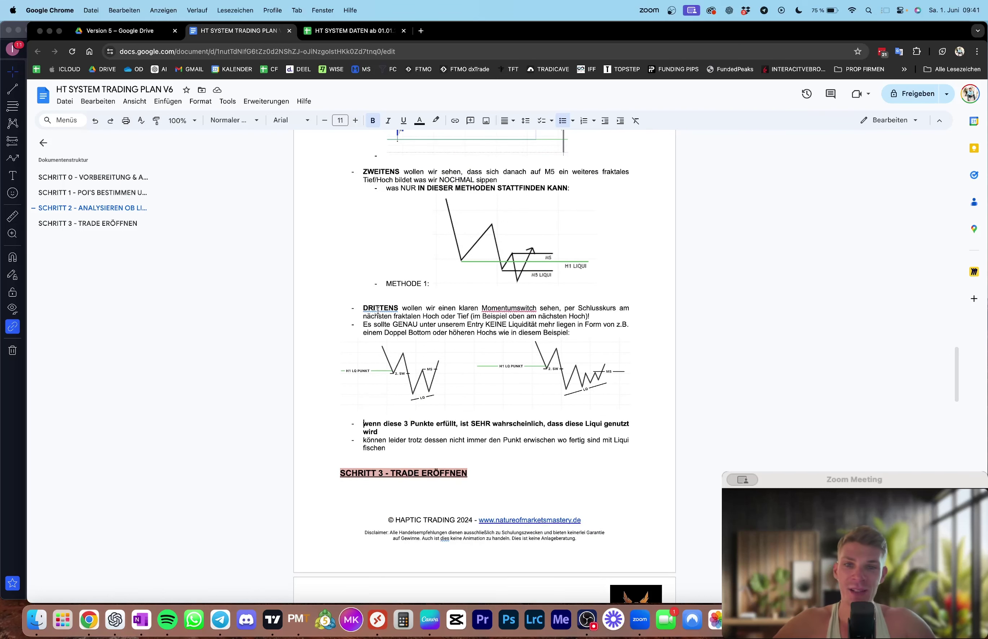
scroll(378, 309, up, 8)
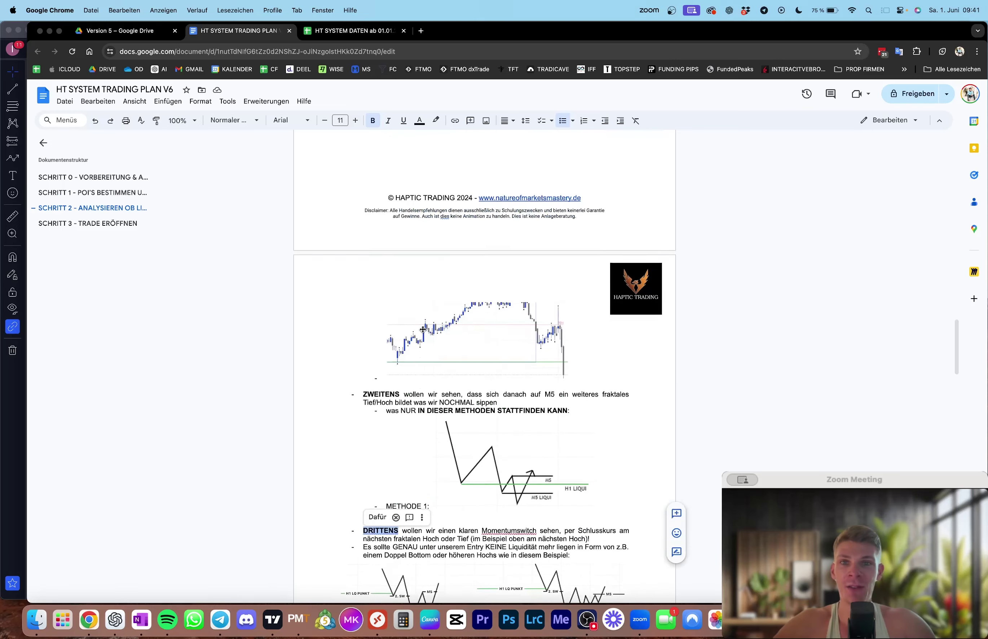
scroll(437, 298, down, 8)
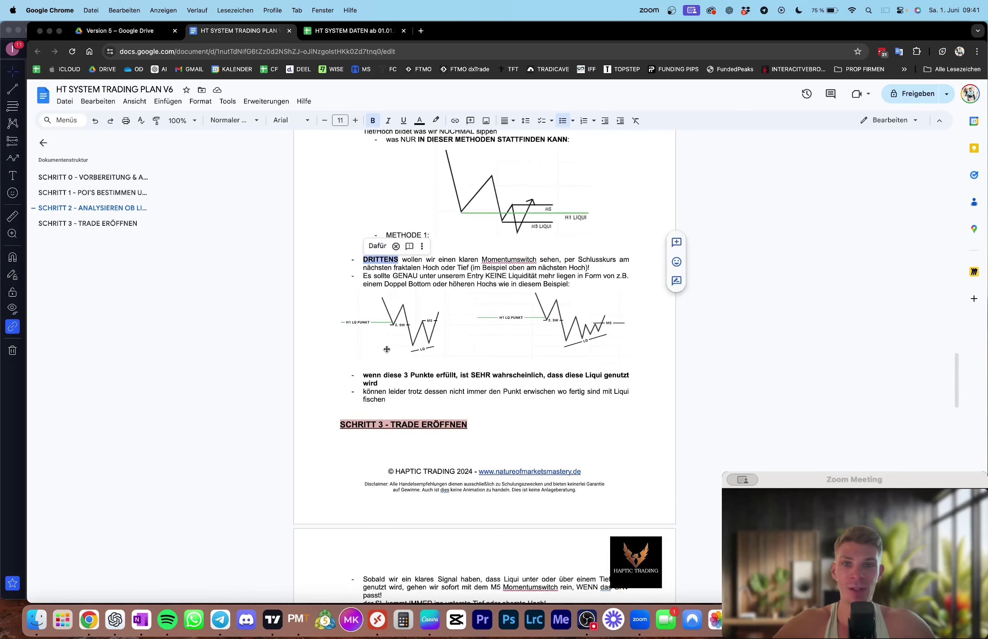
click(435, 295)
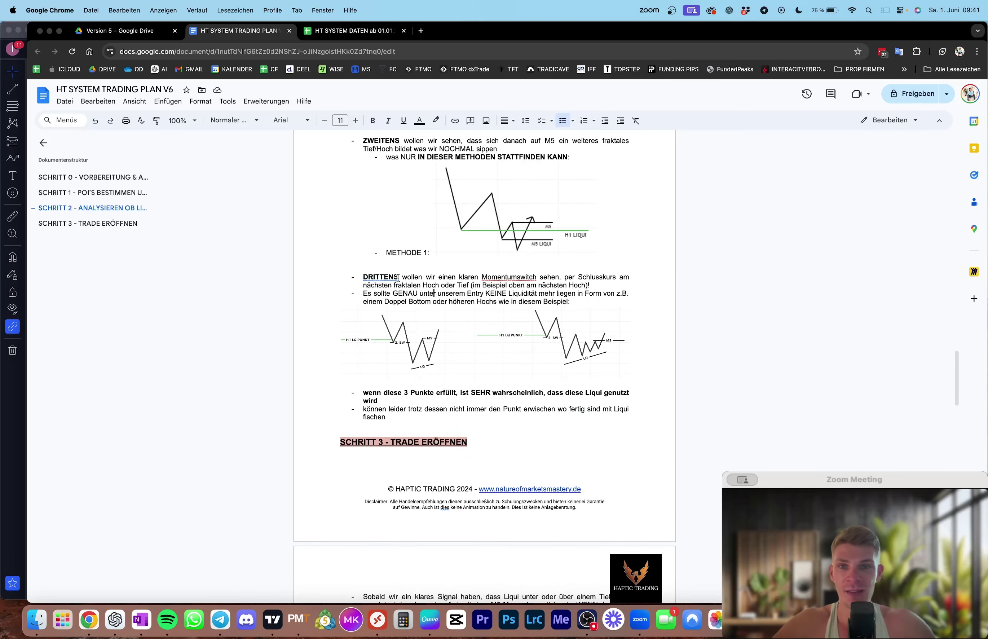
drag(399, 278, 475, 278)
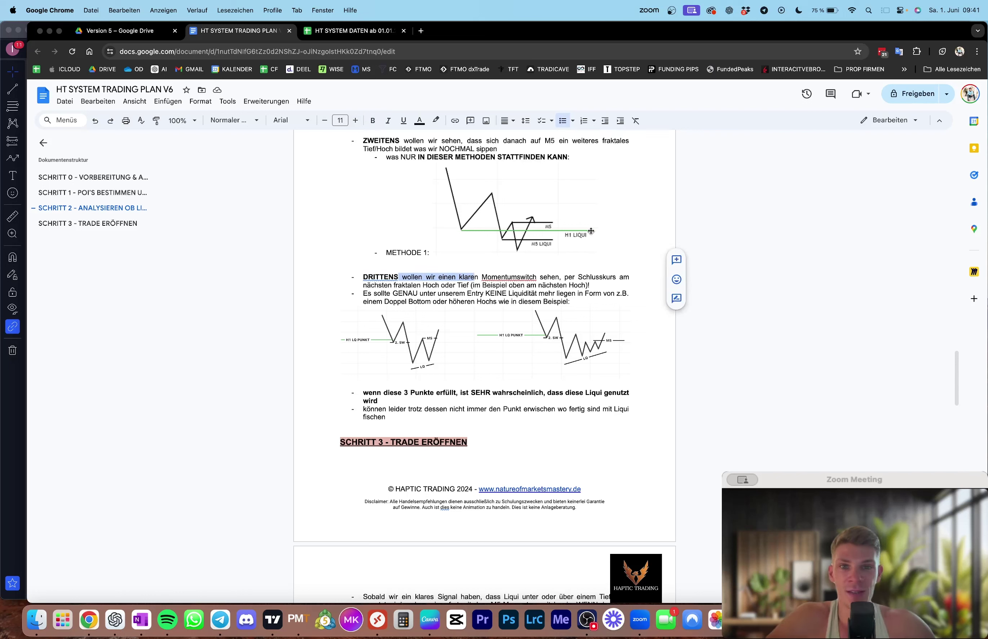
click(486, 277)
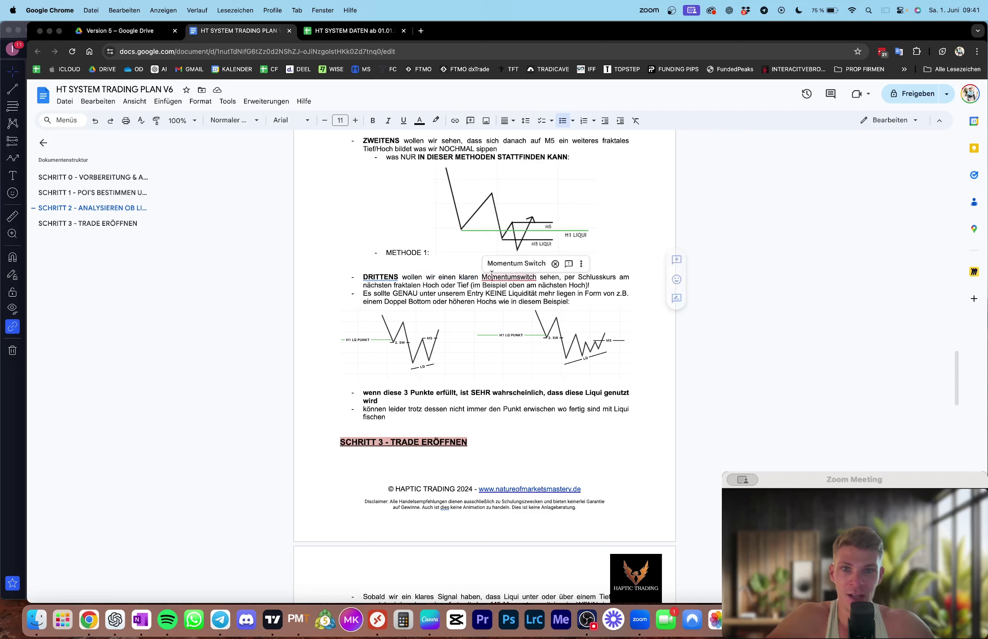
drag(452, 277, 624, 278)
drag(380, 286, 548, 282)
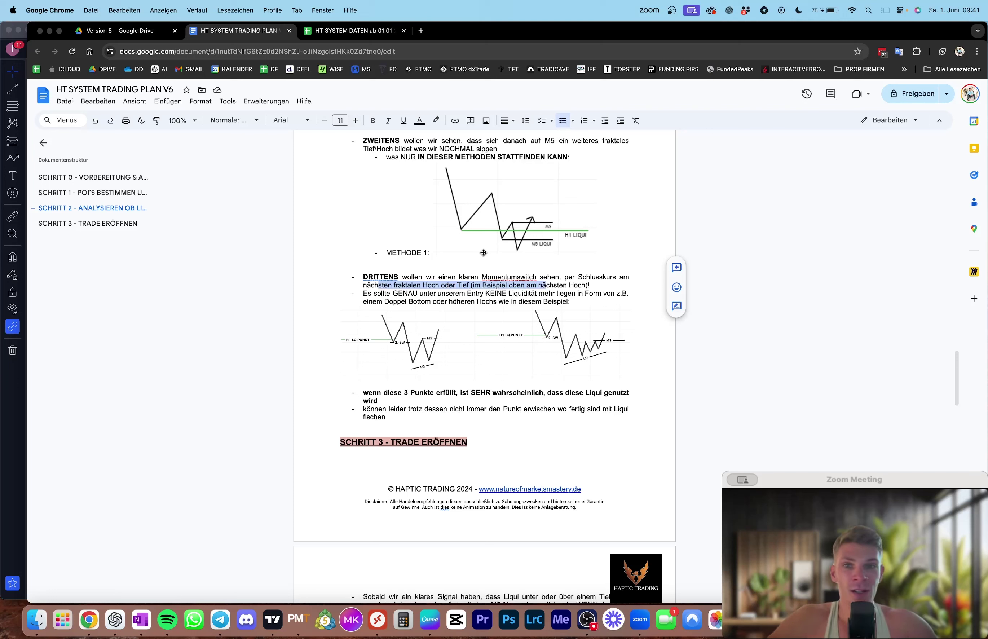
click(386, 294)
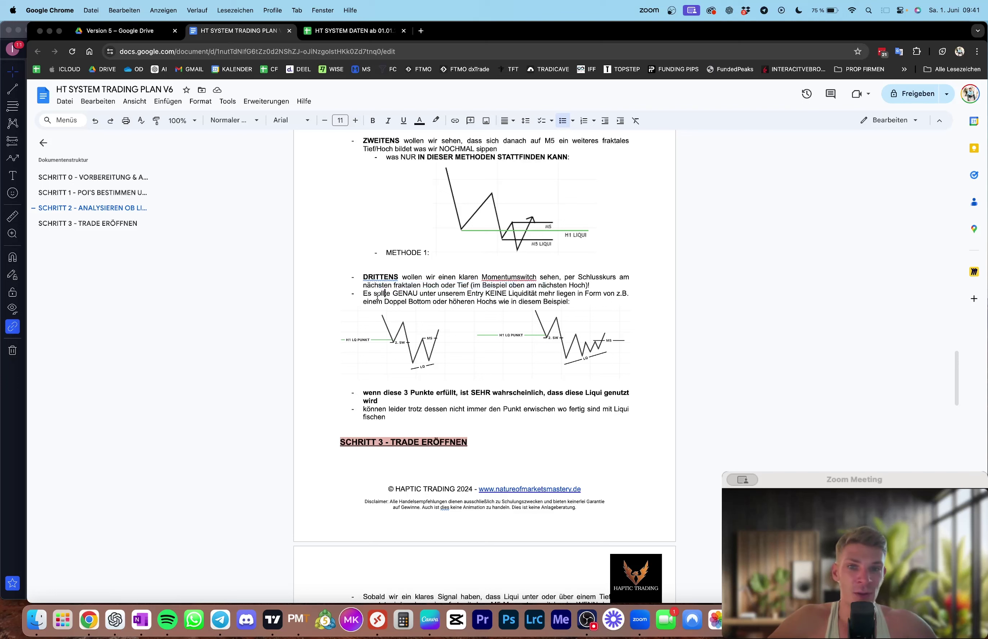
drag(368, 294, 616, 293)
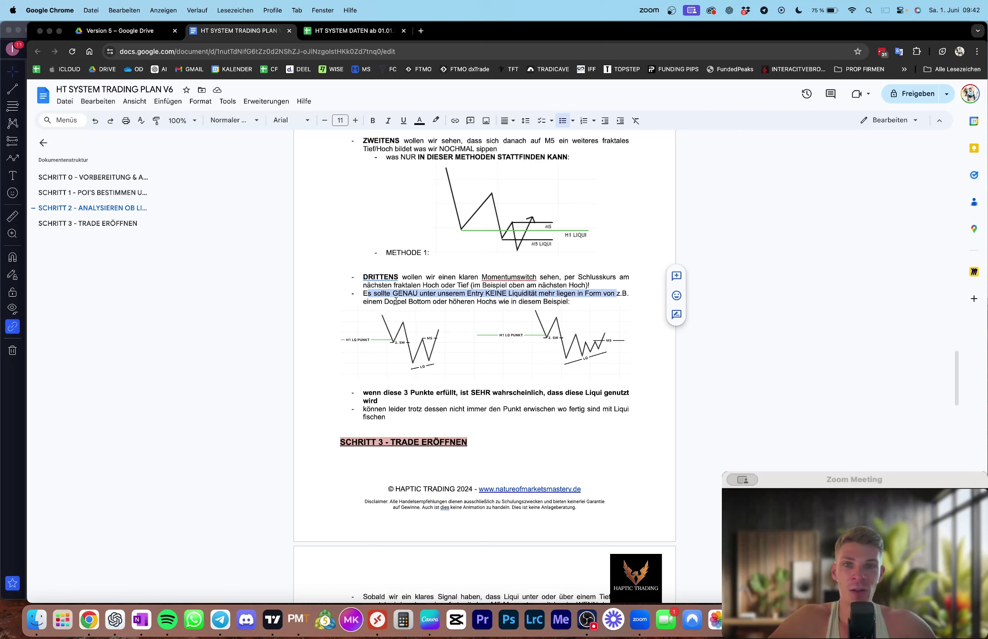
Replace "Hochs" with "Tiefs" in the phrase "oder höheren Hochs" of the liquidity bullet below DRITTENS.
drag(432, 302, 495, 302)
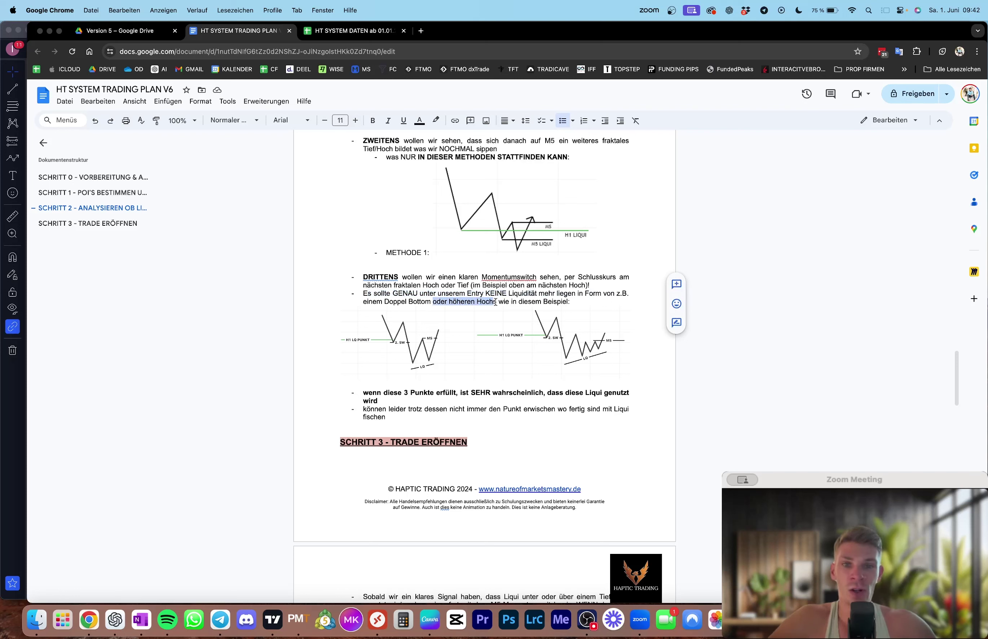
double_click(488, 301)
text(Tief)
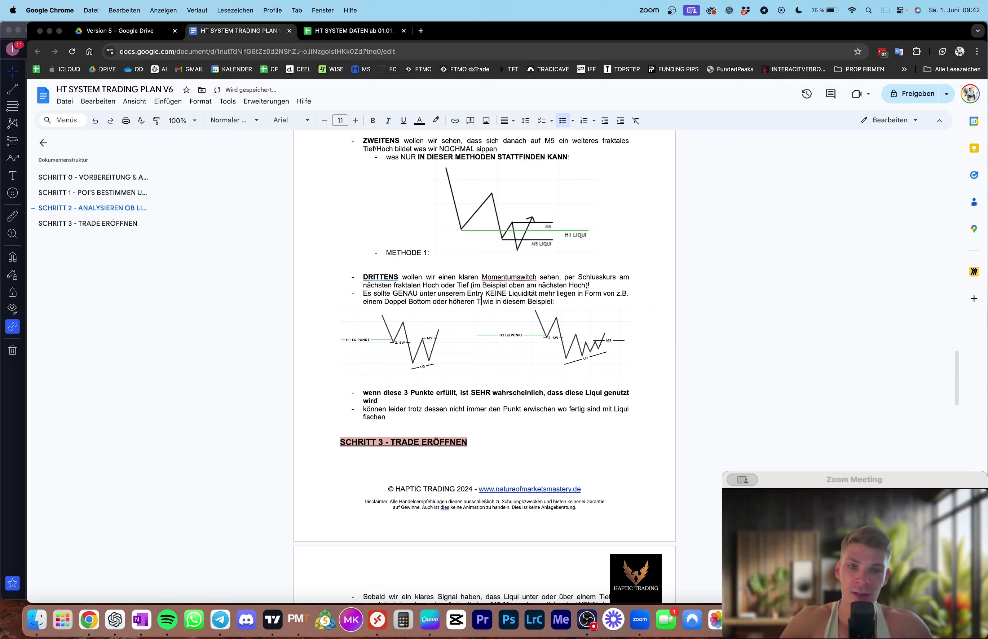
text(s)
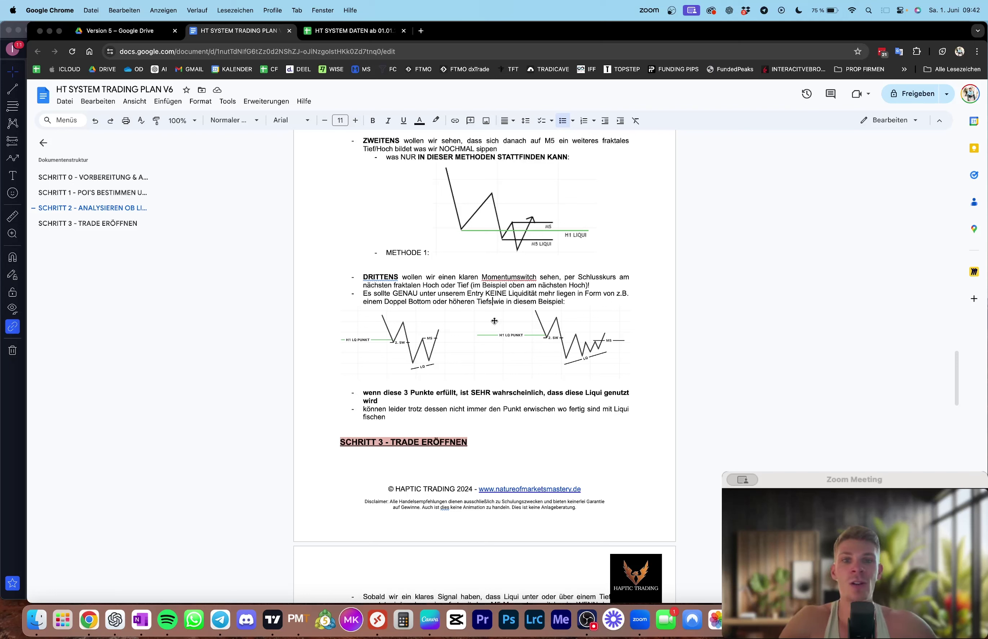
Switch to TradingView and bring the empty area above the price on the GER40 5-minute chart into view.
scroll(415, 332, up, 2)
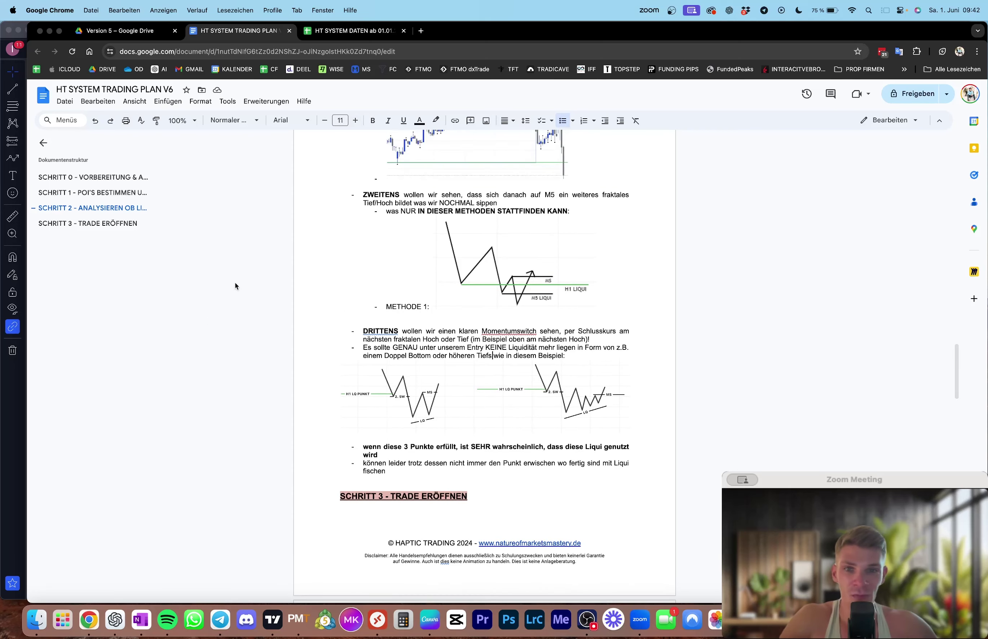
click(273, 619)
drag(196, 160, 695, 300)
key(Delete)
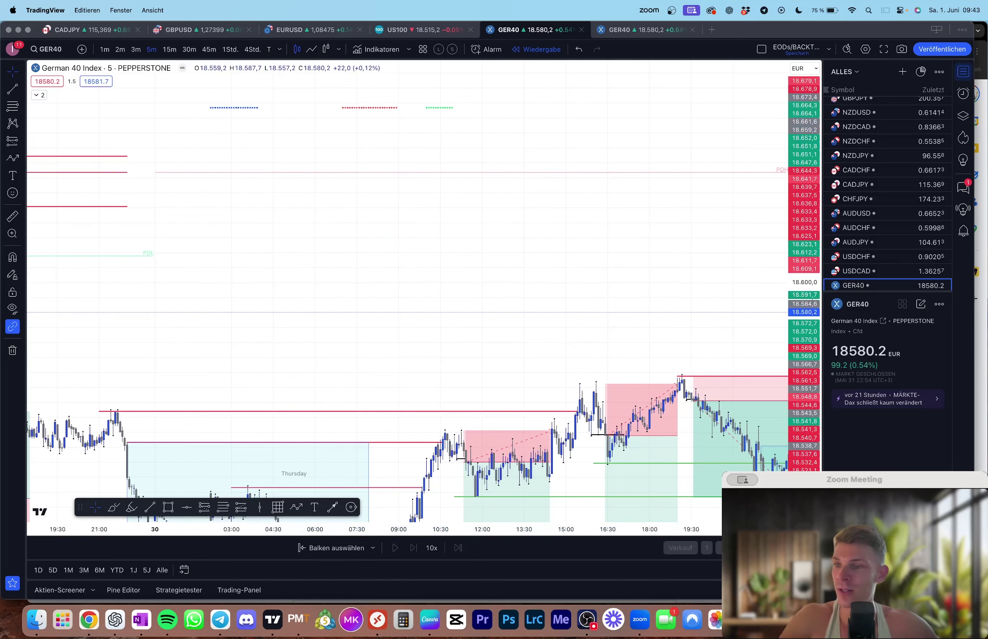
Place the IDEENFINDUNG & PLAN cycle graphic on the GER40 chart, enlarge it for viewing, and remove it again.
click(36, 619)
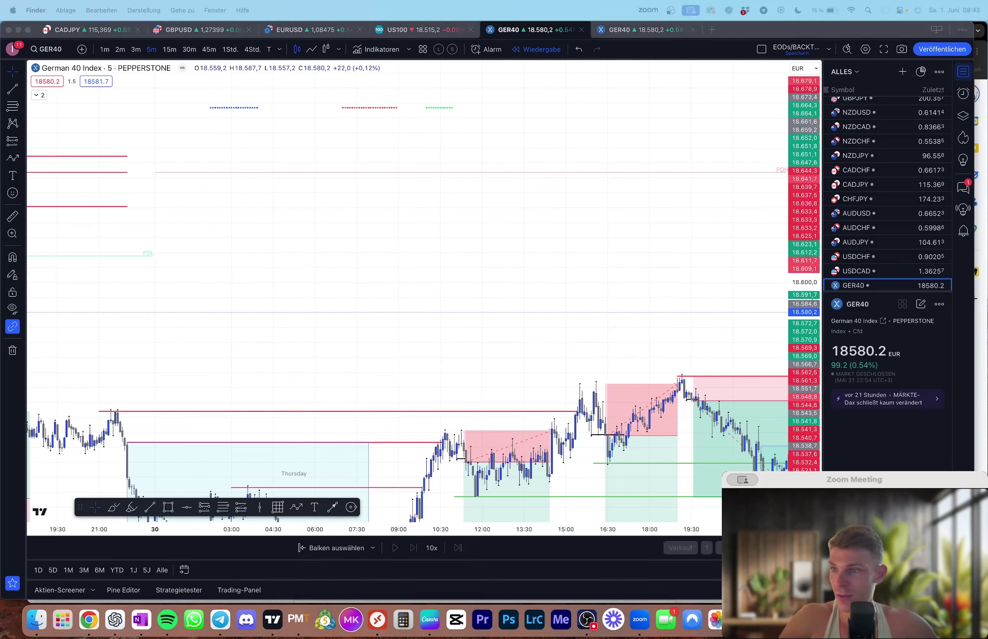
drag(407, 415, 408, 290)
click(444, 201)
drag(443, 201, 419, 85)
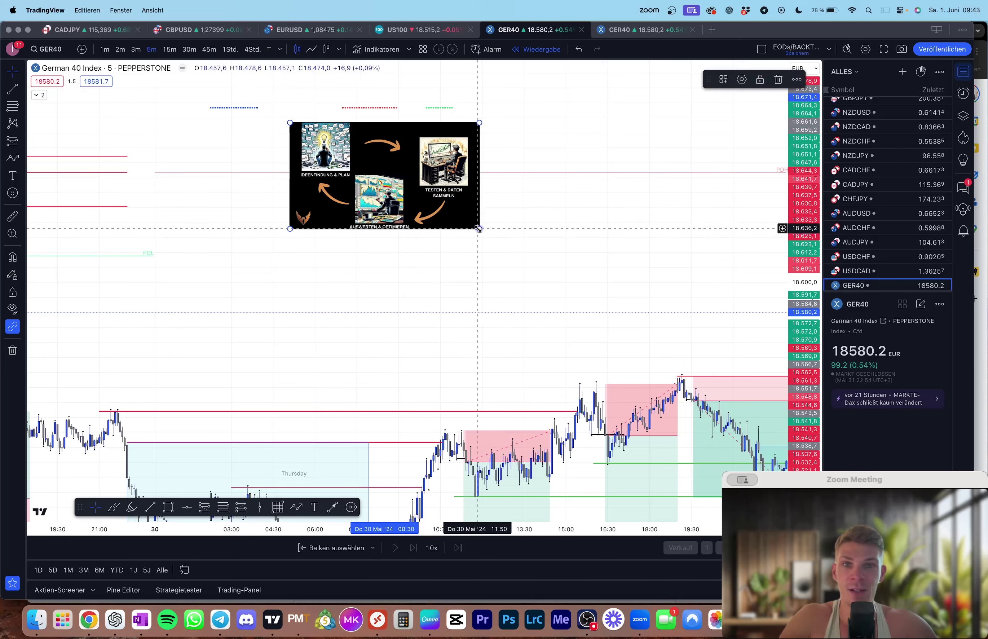
drag(478, 228, 620, 309)
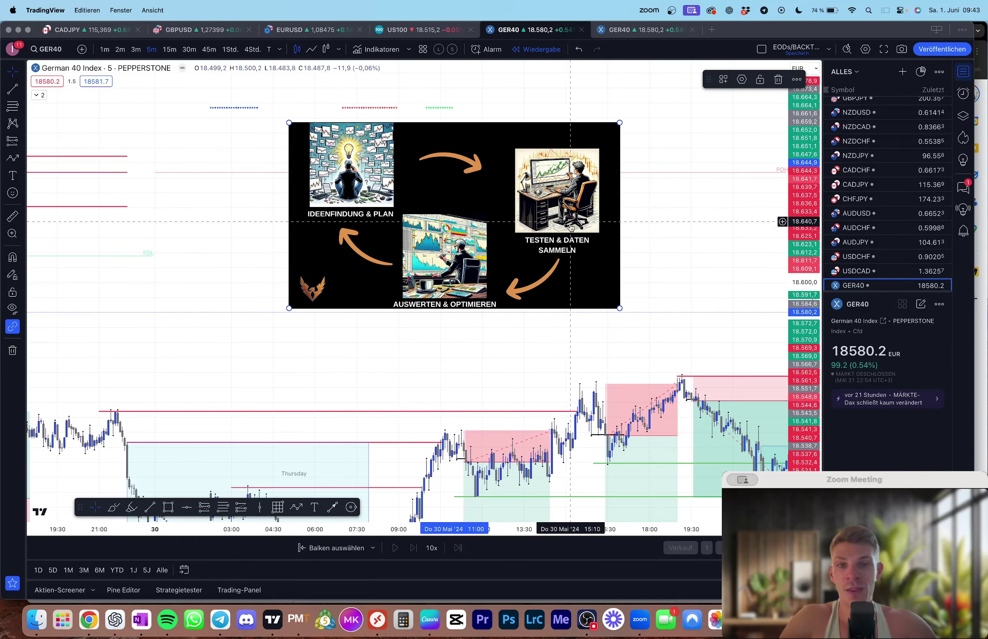
key(BackSpace)
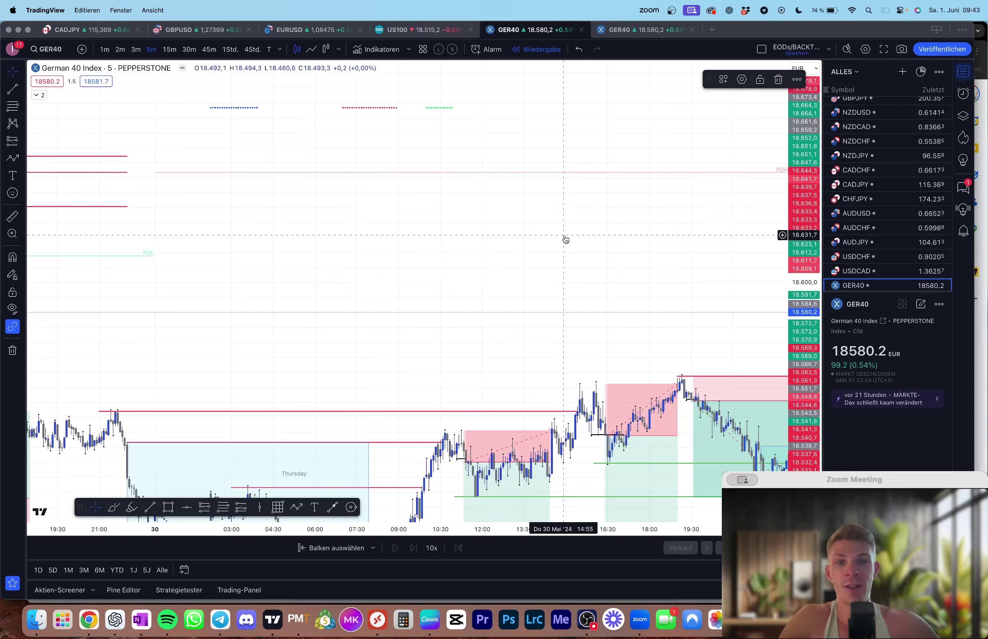
Examine the GER40 price action and marked trades from Thursday through Friday's close.
drag(563, 239, 182, 132)
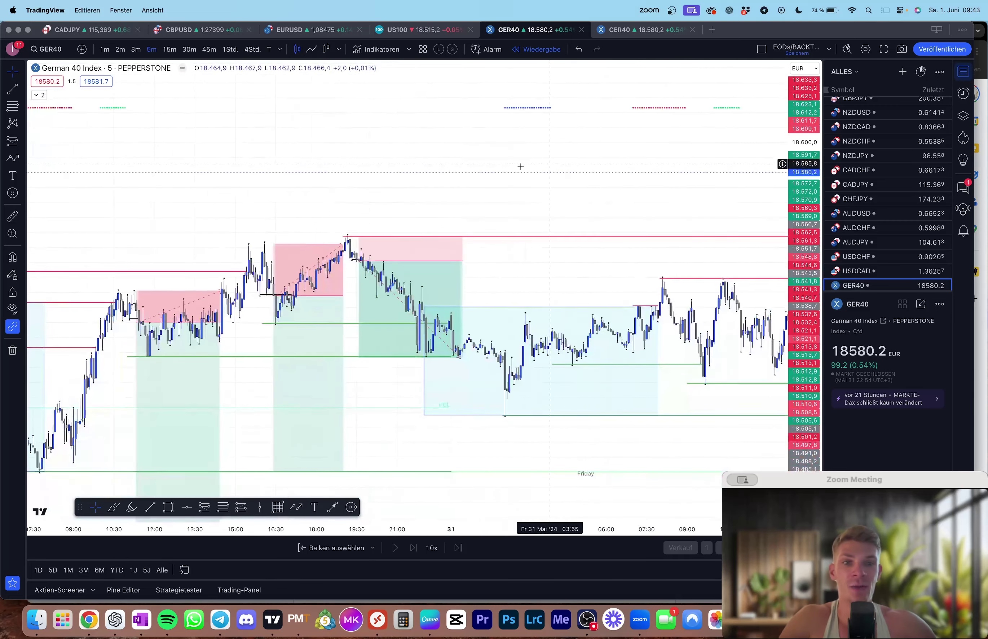
drag(581, 168, 326, 121)
scroll(783, 251, up, 2)
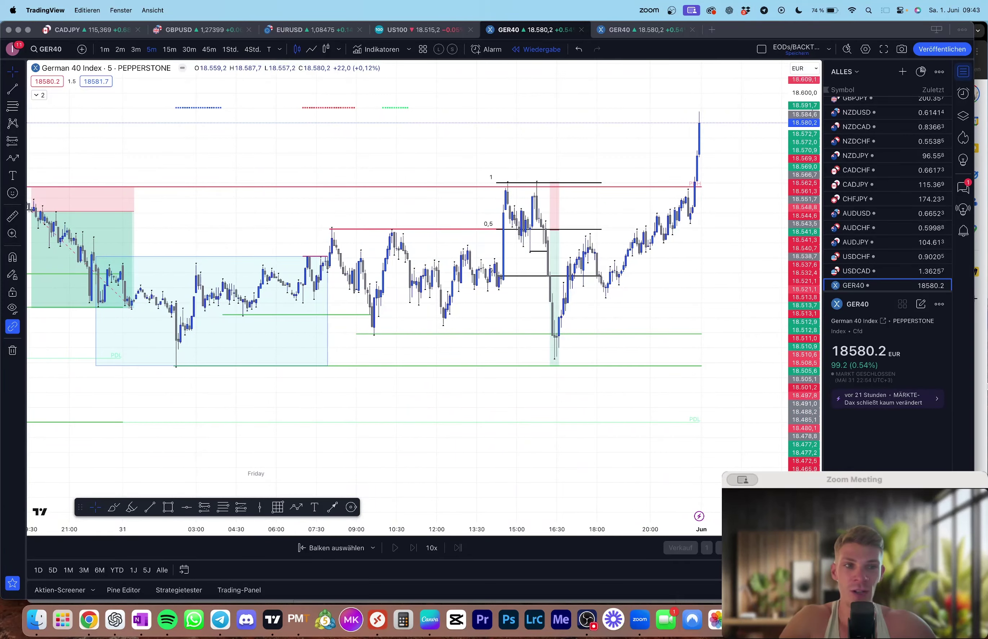
Switch back to the trading plan in Chrome and open the HT SYSTEM DATEN ab 01.01.23 V6 spreadsheet.
scroll(576, 332, down, 4)
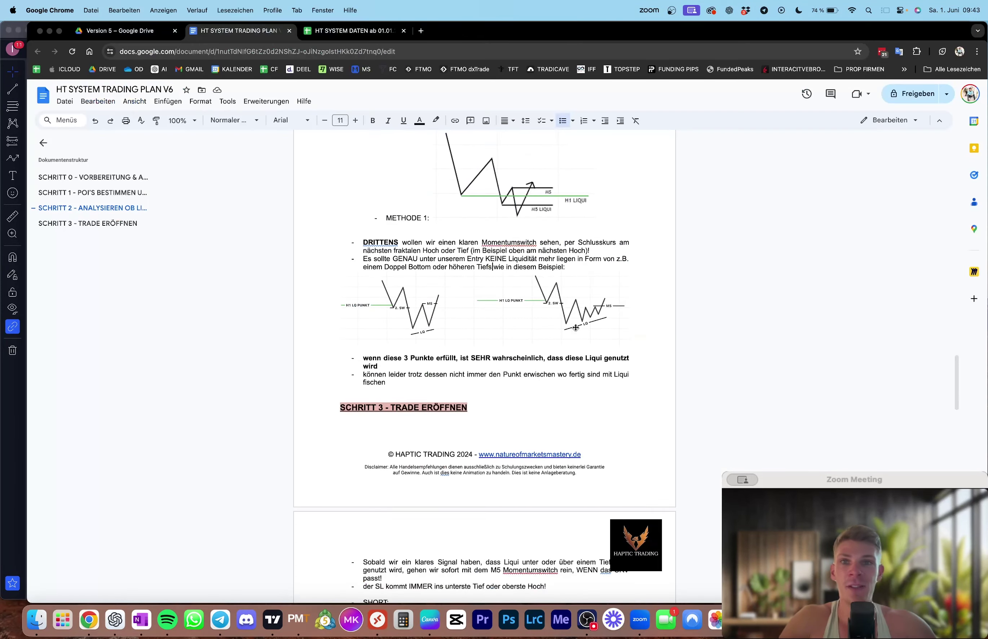
click(361, 38)
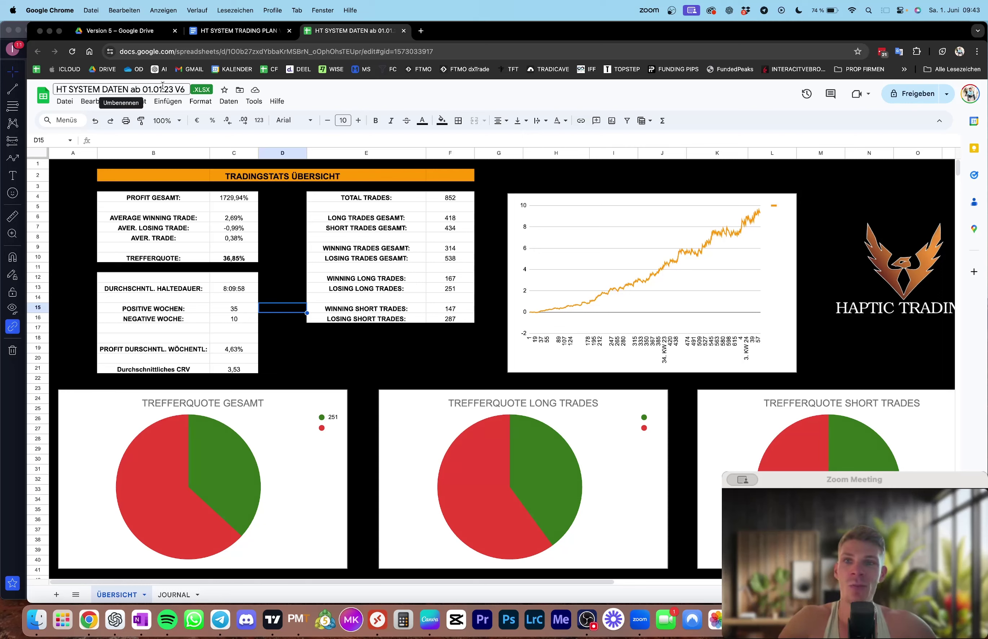
Open the JOURNAL sheet of the V6 spreadsheet and go down to the last recorded trades of week 22. KW 24.
click(174, 594)
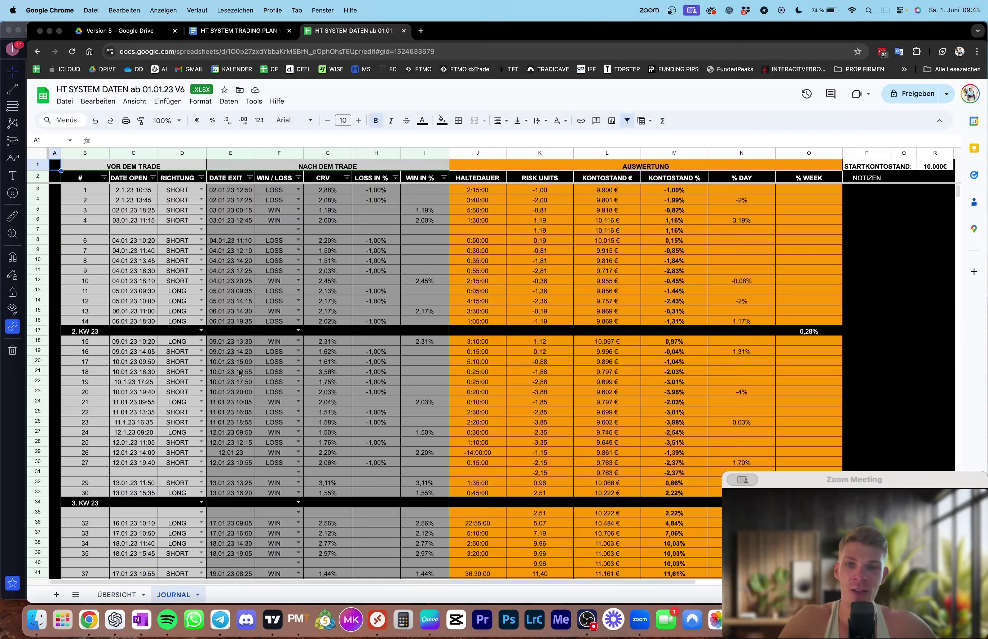
scroll(241, 368, down, 15)
scroll(243, 367, down, 20)
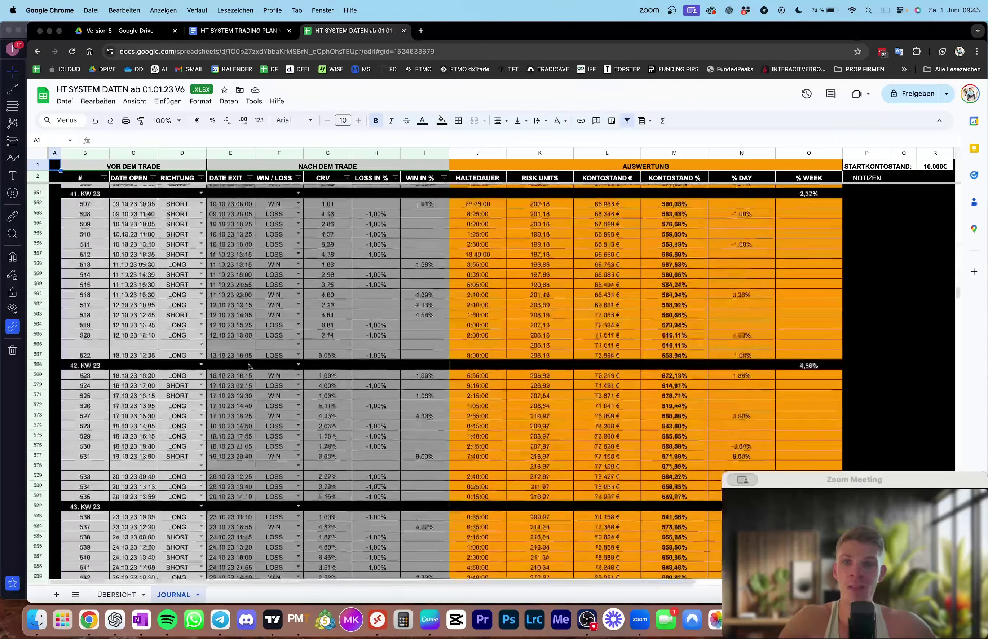
scroll(247, 366, down, 20)
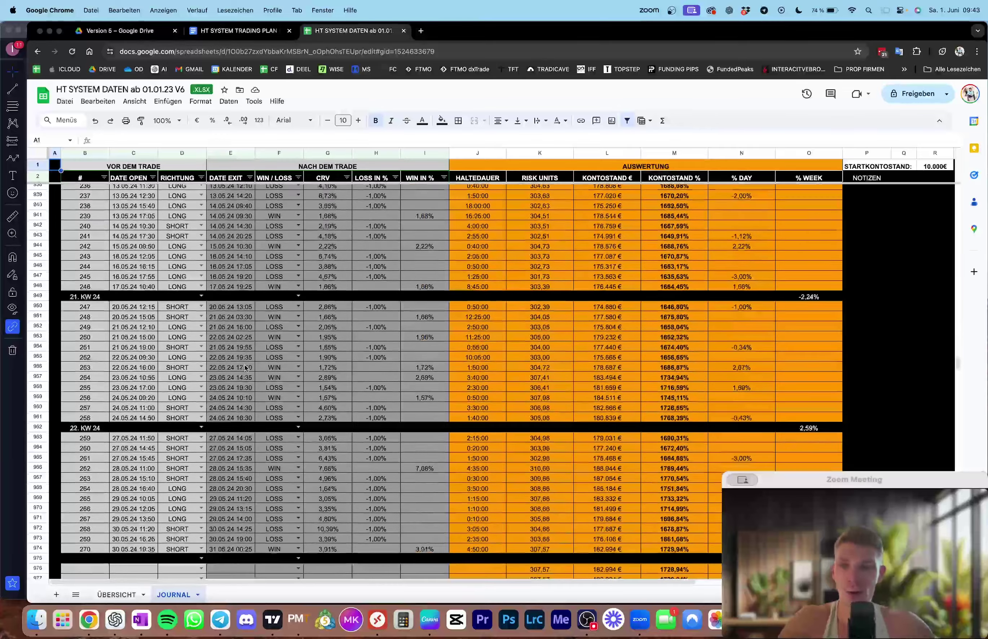
scroll(246, 368, up, 16)
scroll(245, 370, up, 1)
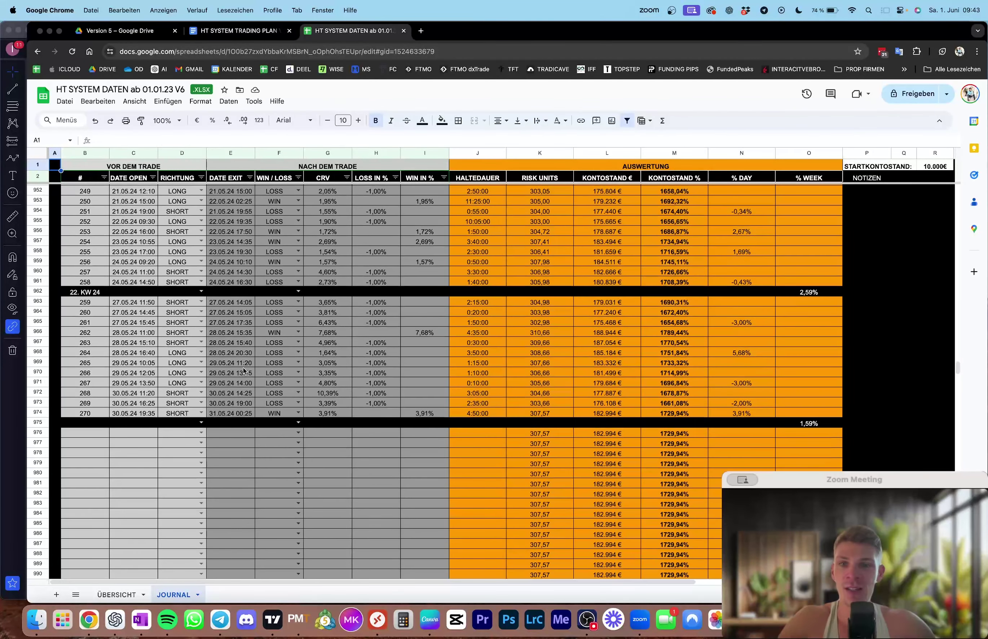
Switch to TradingView and bring Thursday 30 May's marked trades on the GER40 5-minute chart into view.
click(272, 620)
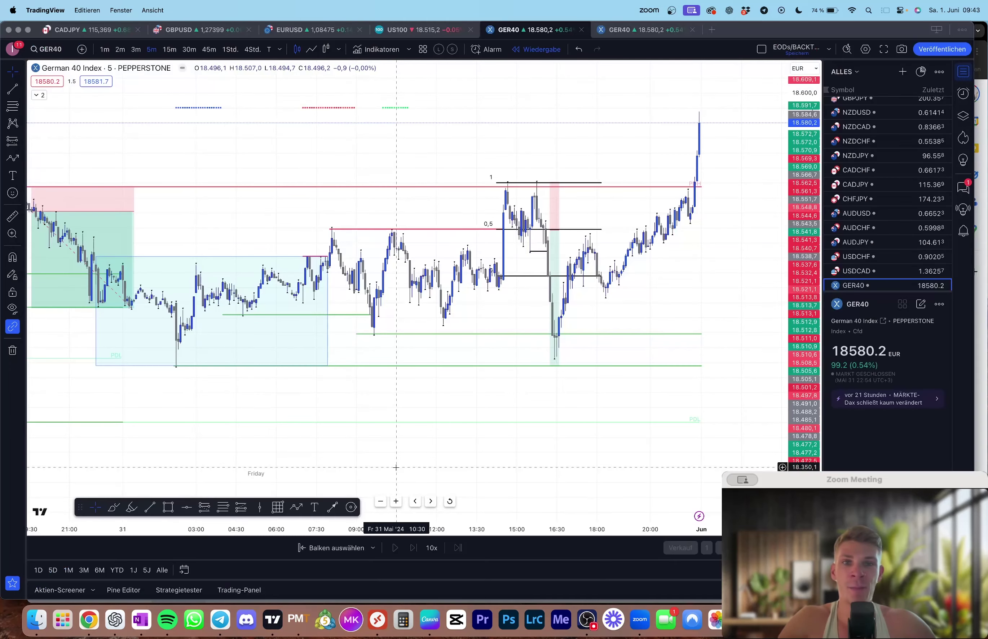
scroll(464, 529, right, 3)
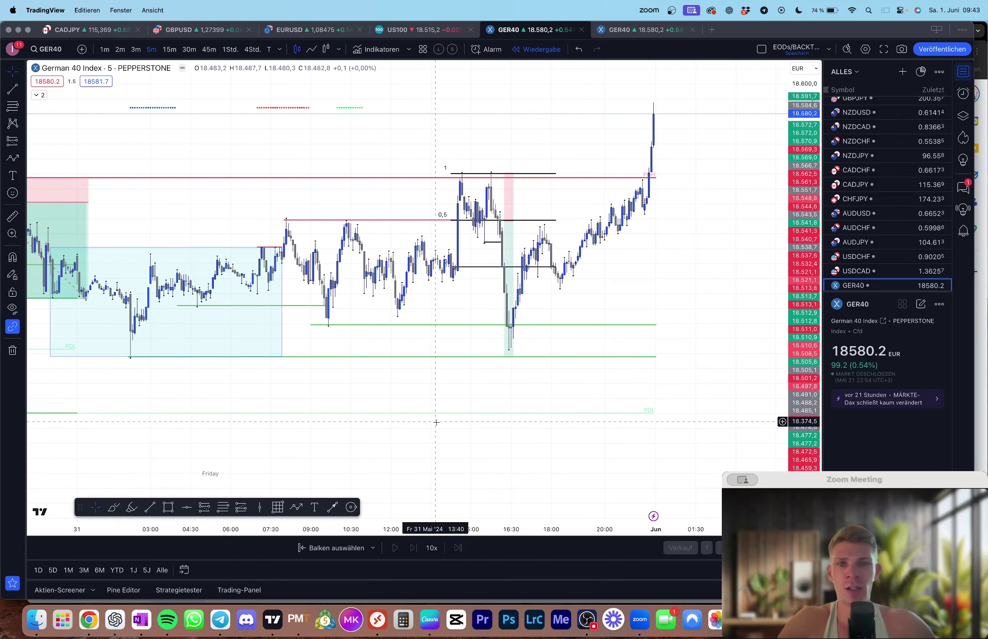
drag(395, 410, 426, 419)
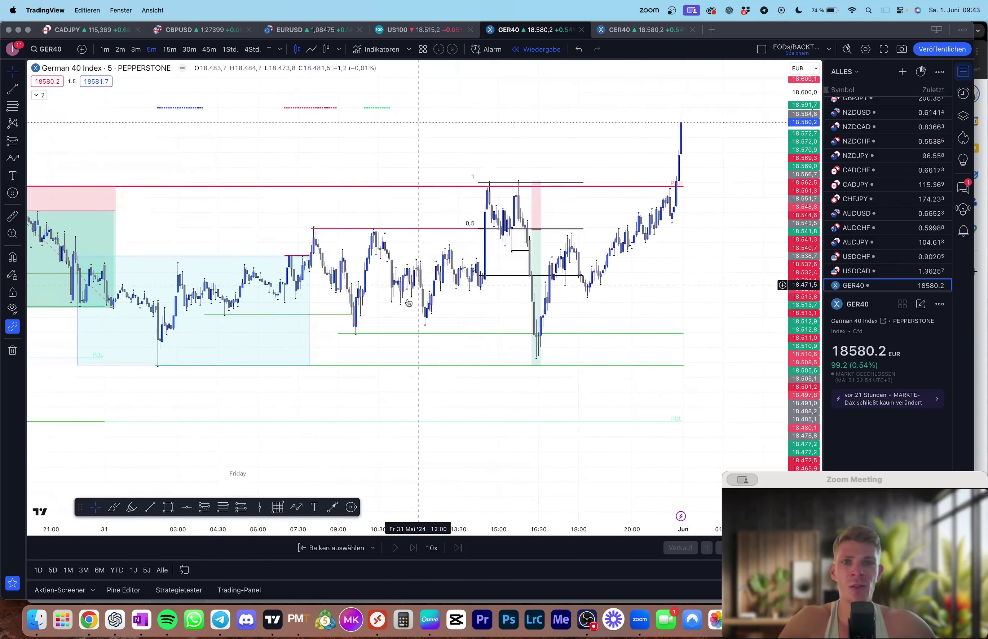
scroll(382, 375, left, 15)
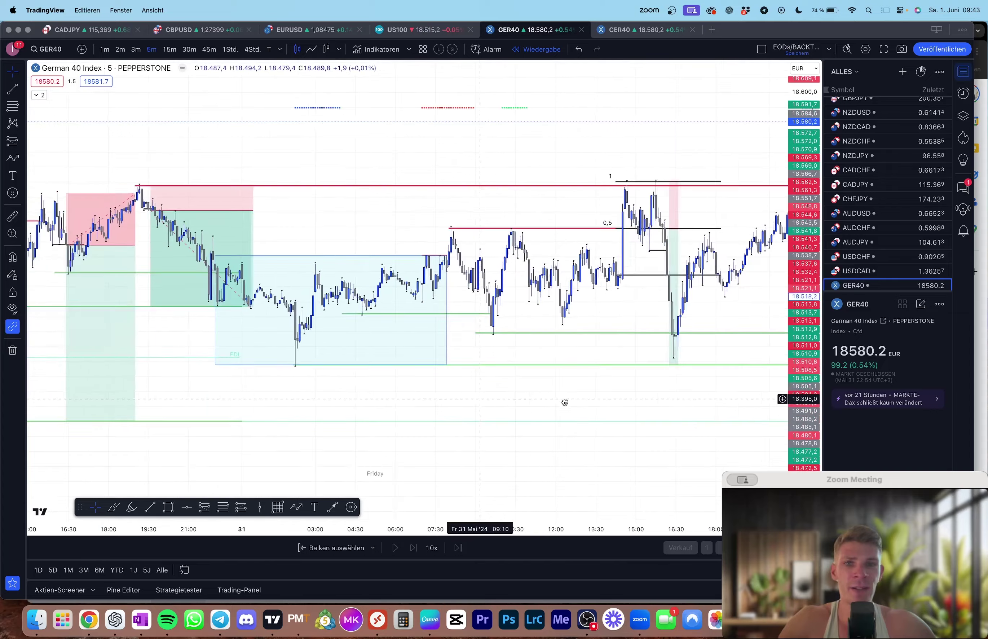
scroll(568, 377, left, 3)
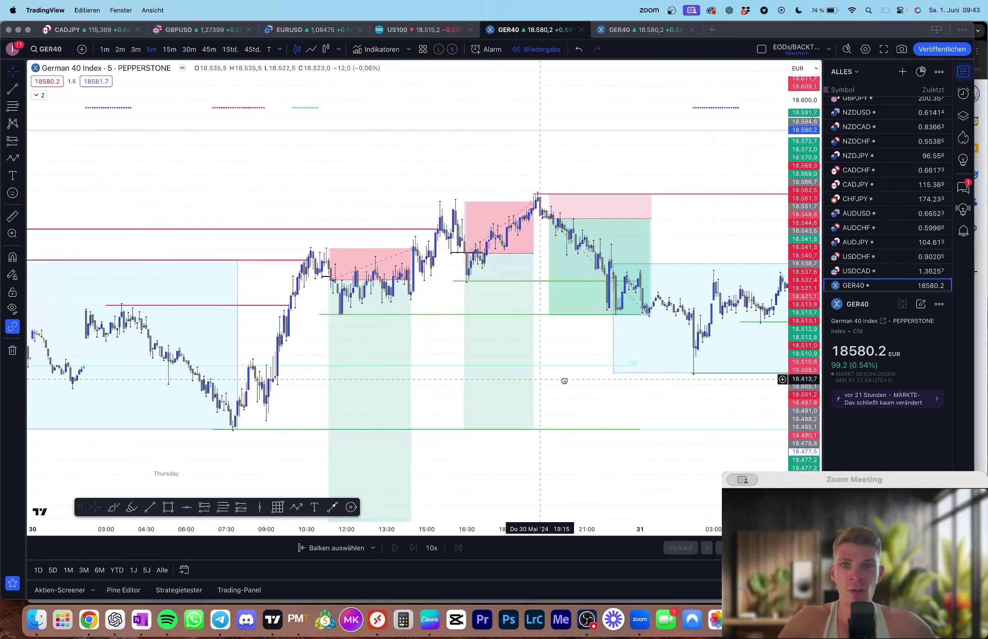
scroll(634, 357, right, 3)
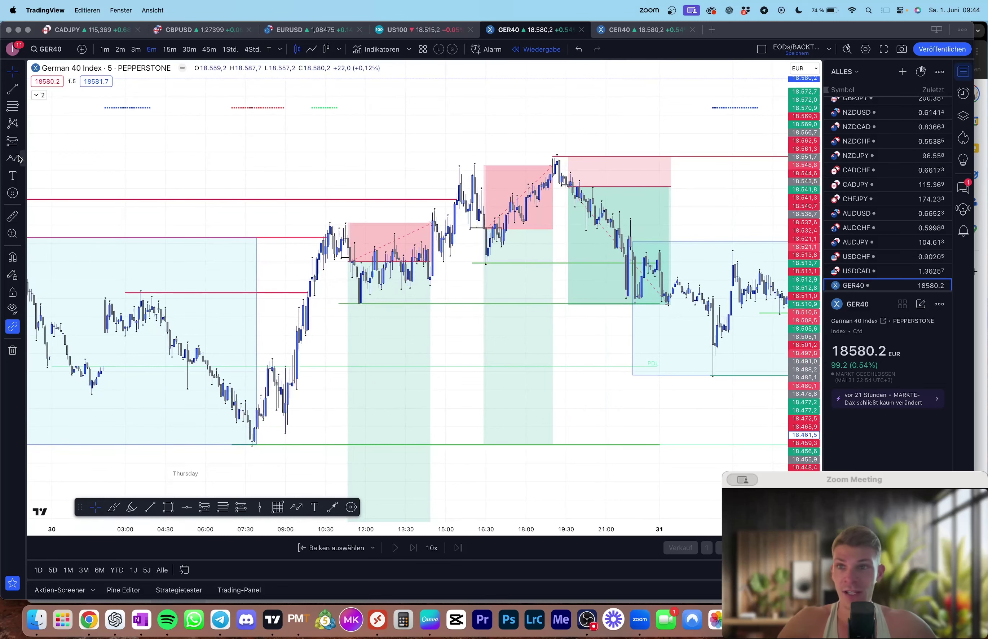
Mark the entry level of Thursday's first short trade with the highlighter and recolour the stroke cyan.
click(113, 507)
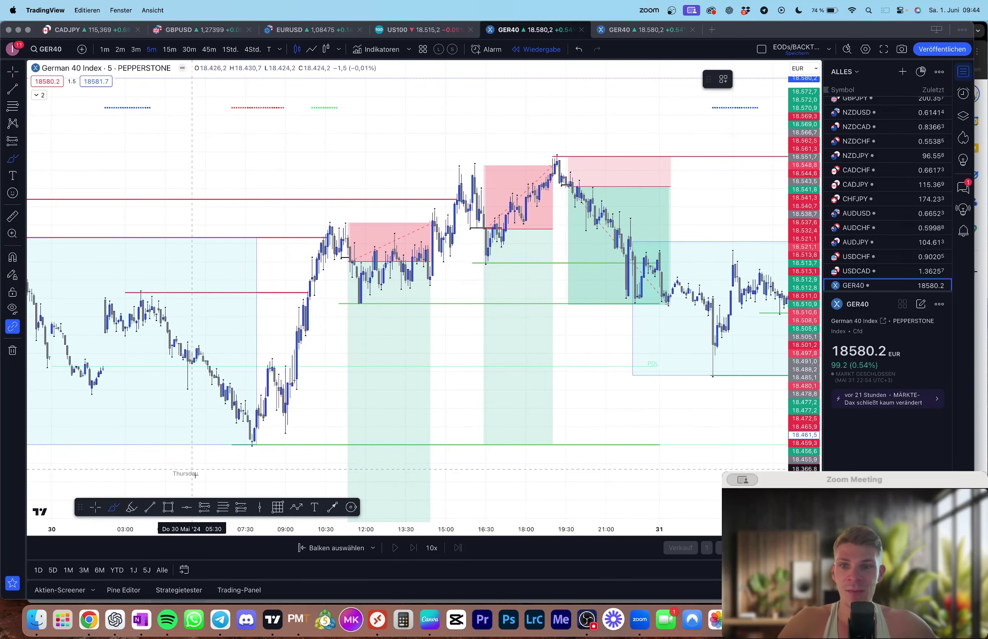
click(131, 507)
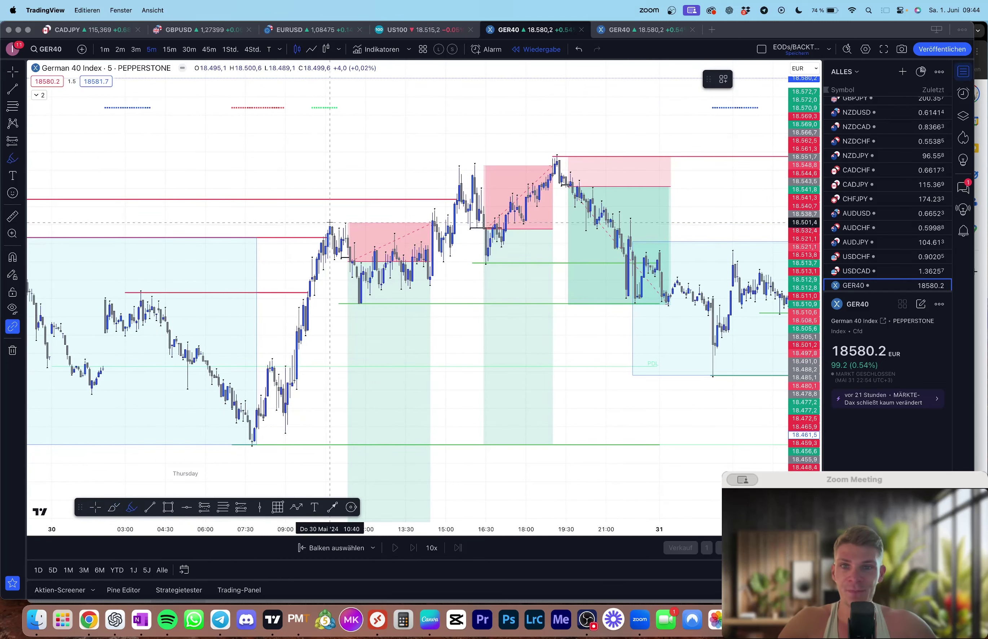
drag(334, 256, 353, 257)
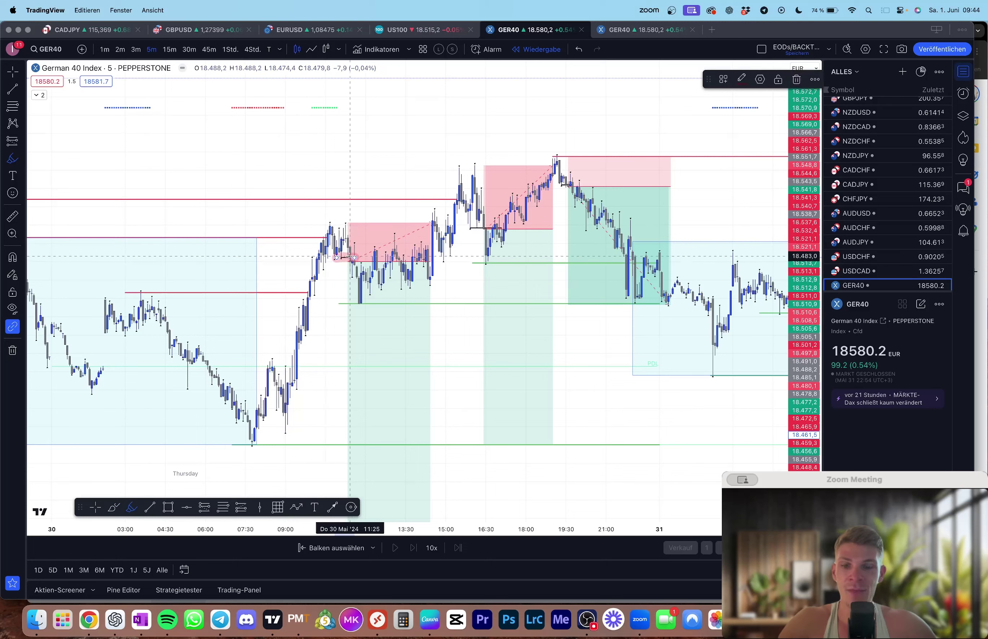
click(741, 79)
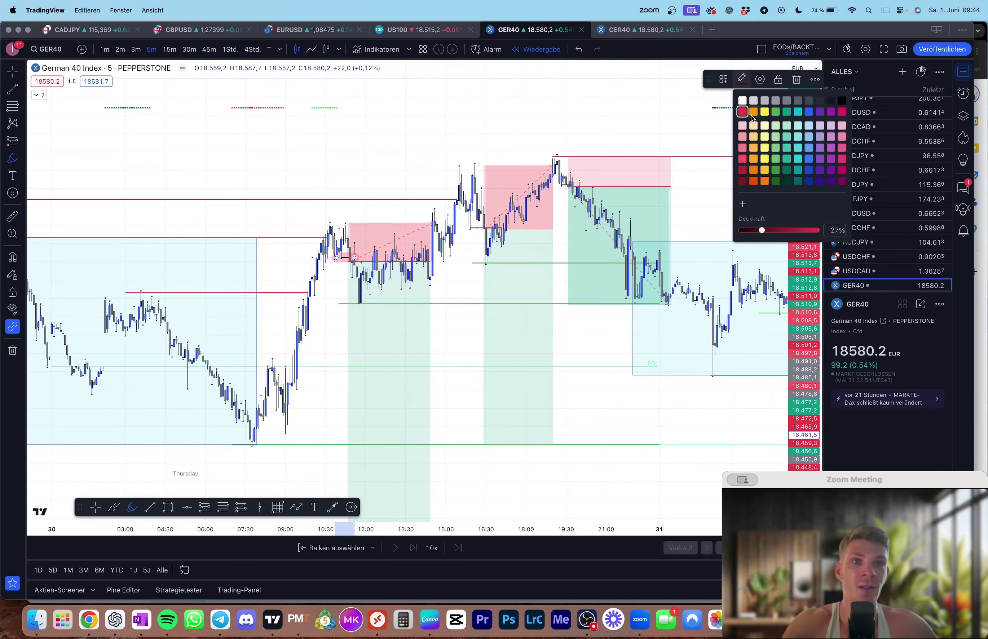
click(798, 112)
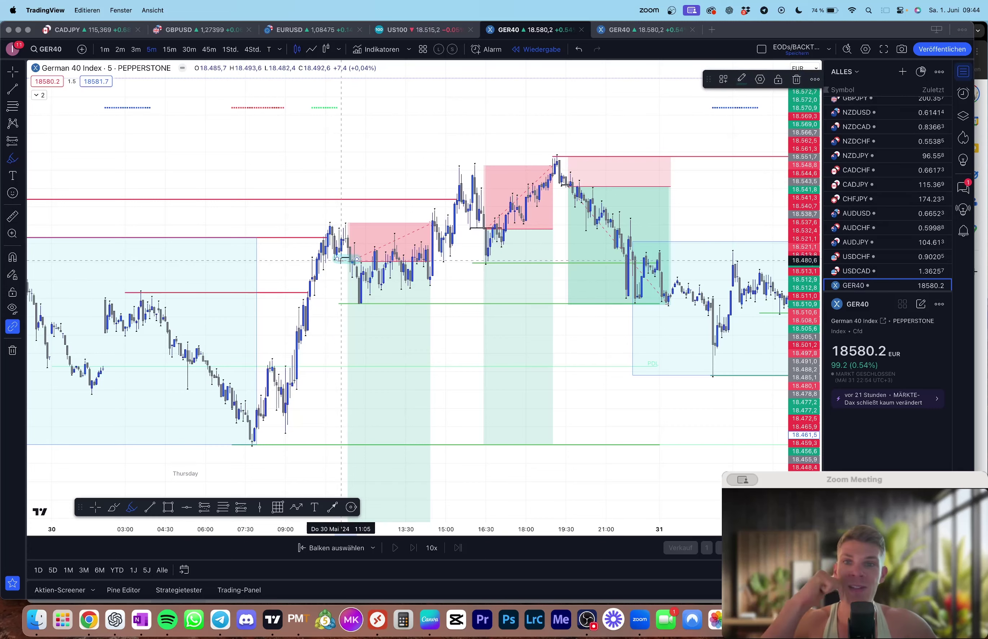
Highlight the highs just above the first short trade's entry, undo those highlighter strokes, and leave the highlighter.
click(331, 221)
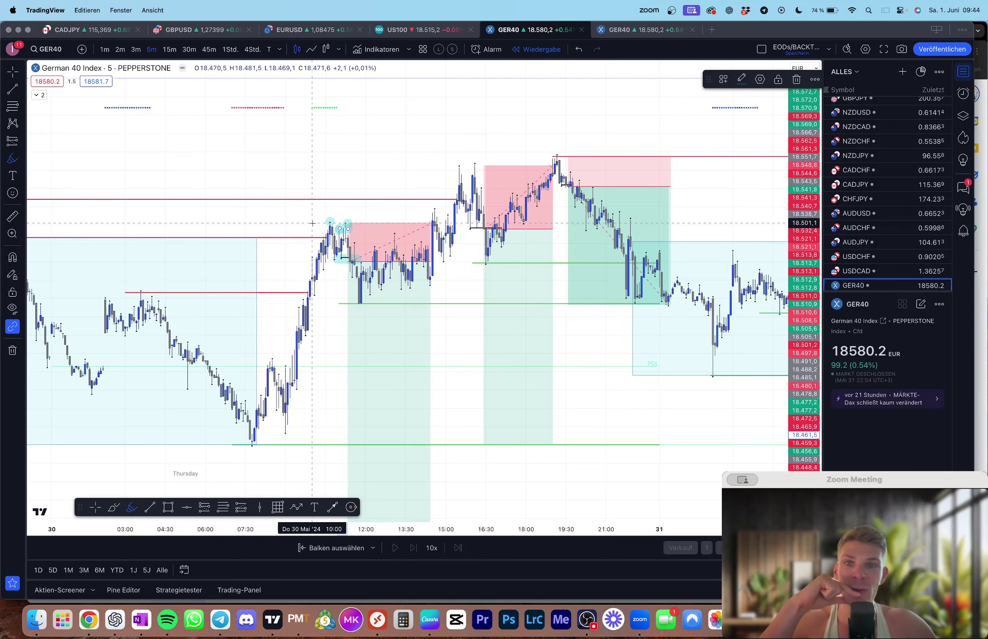
drag(312, 223, 366, 226)
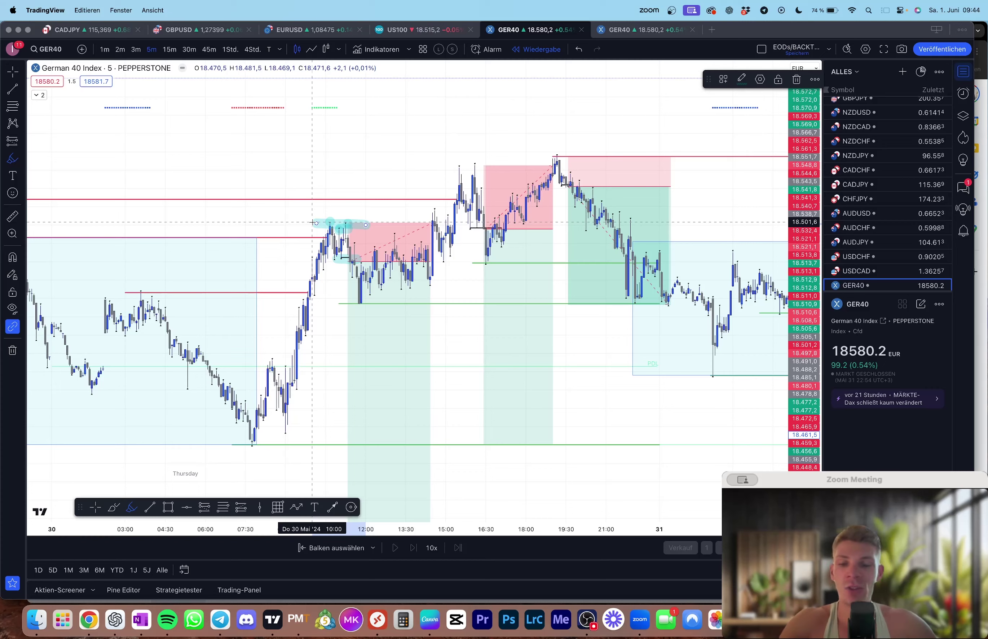
key(super+z)
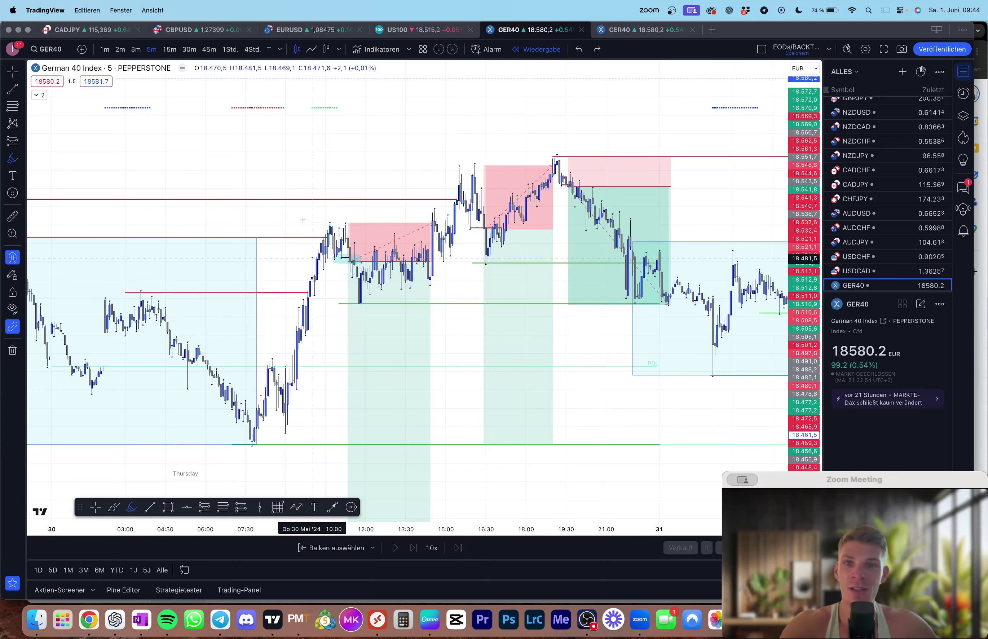
click(13, 72)
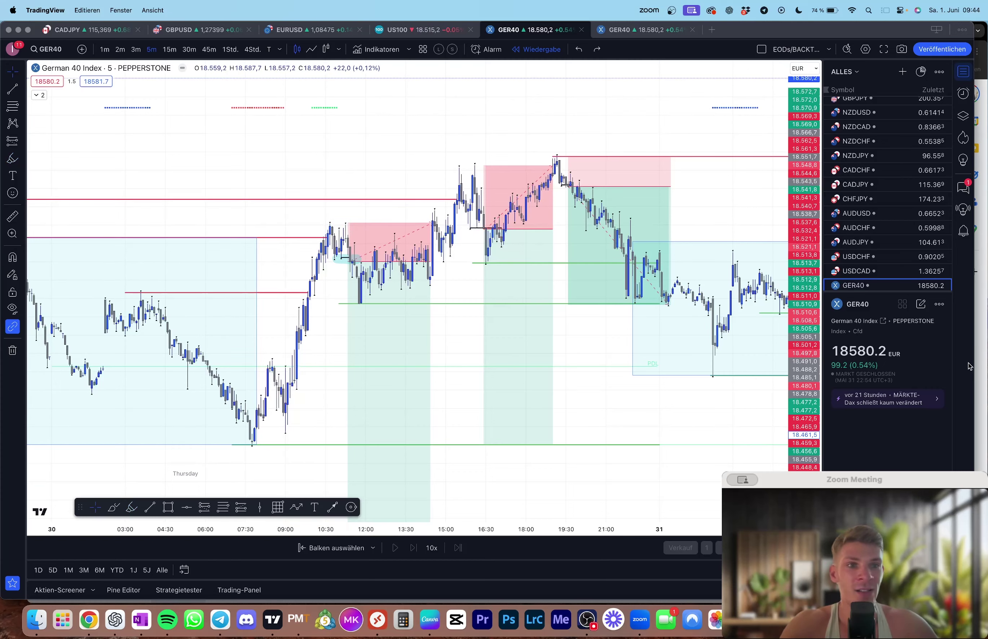
Check the trading plan in Chrome, return to TradingView, and delete Thursday's first short position and its entry highlight.
key(super+Tab)
click(210, 33)
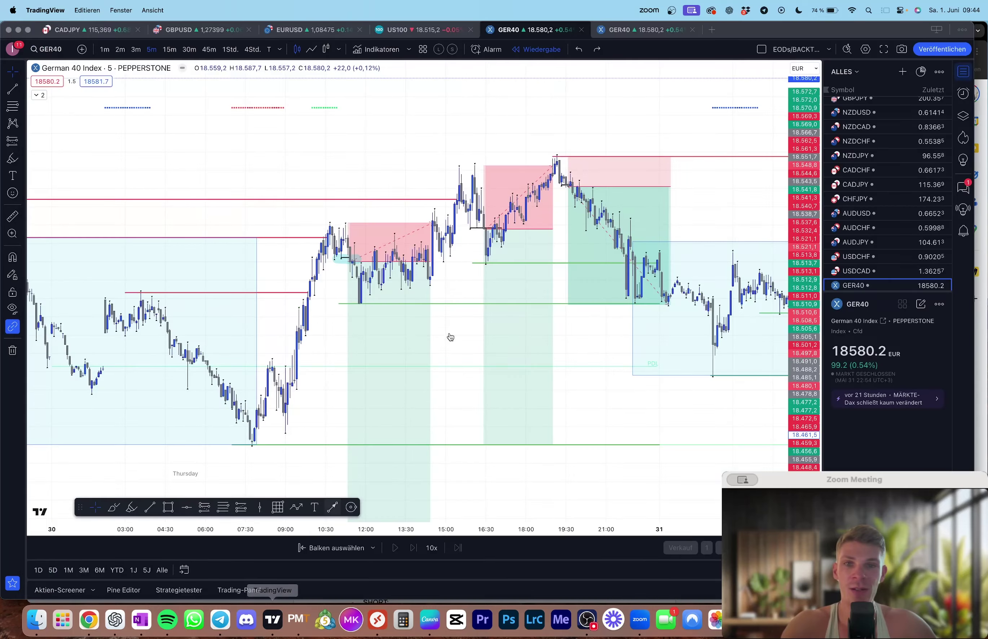
click(274, 620)
click(383, 259)
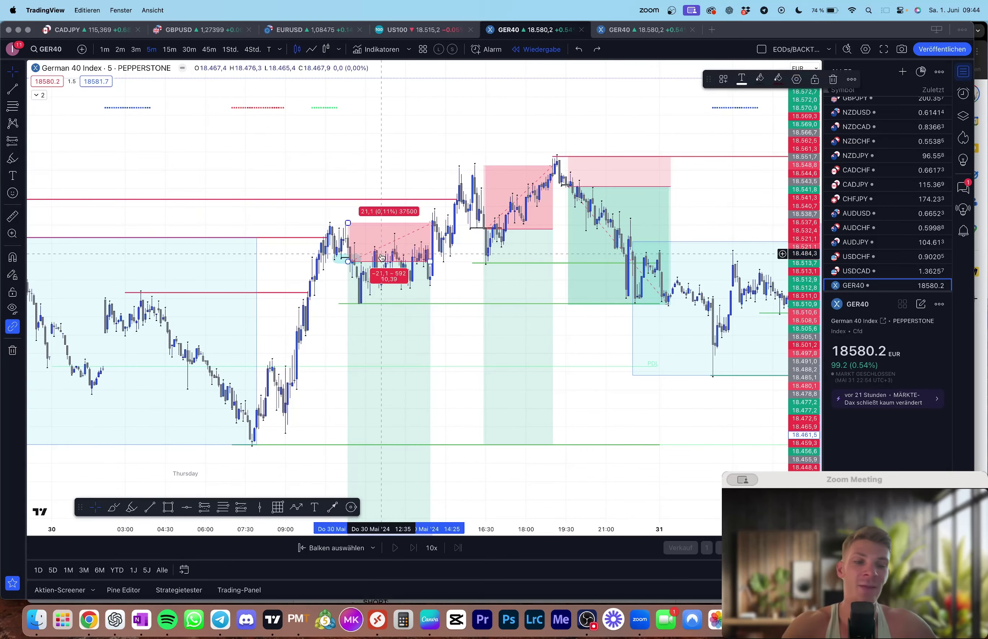
key(Delete)
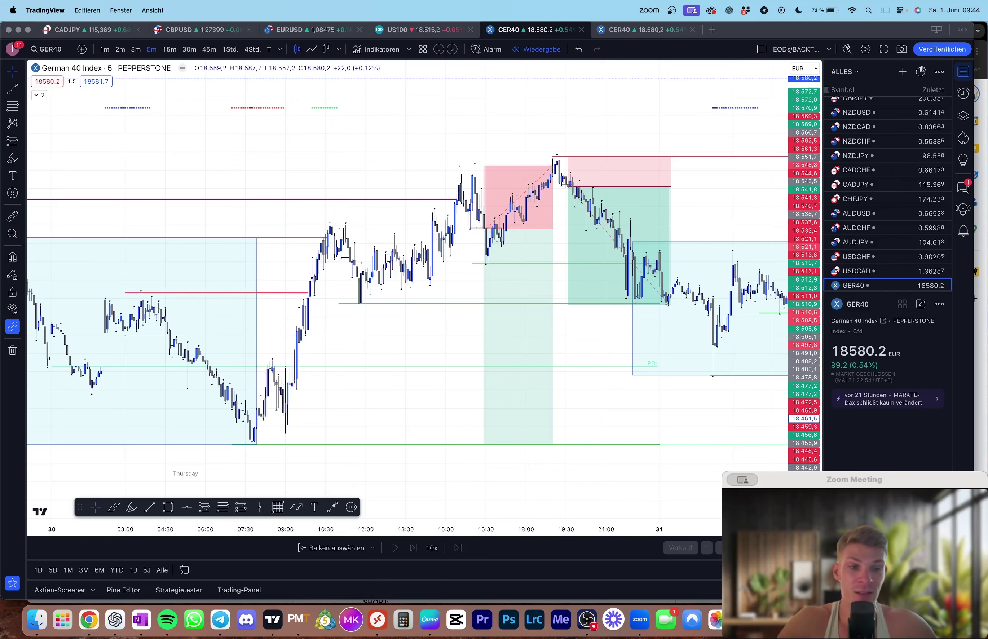
Switch to the V6 spreadsheet in Chrome and clear trade 268 from the JOURNAL sheet, cells B972:H972.
key(super+Tab)
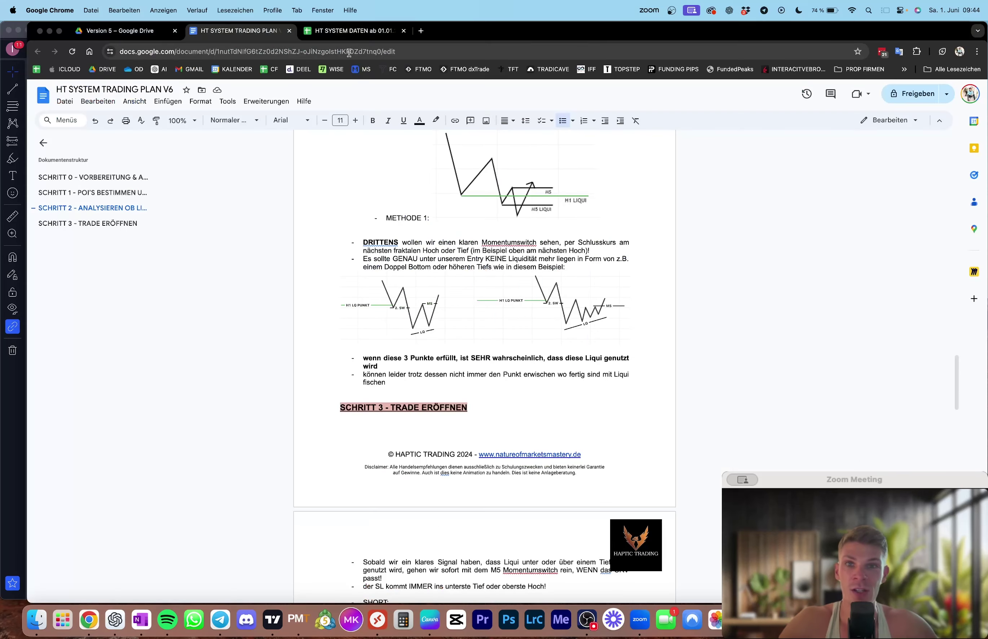
click(344, 29)
click(108, 386)
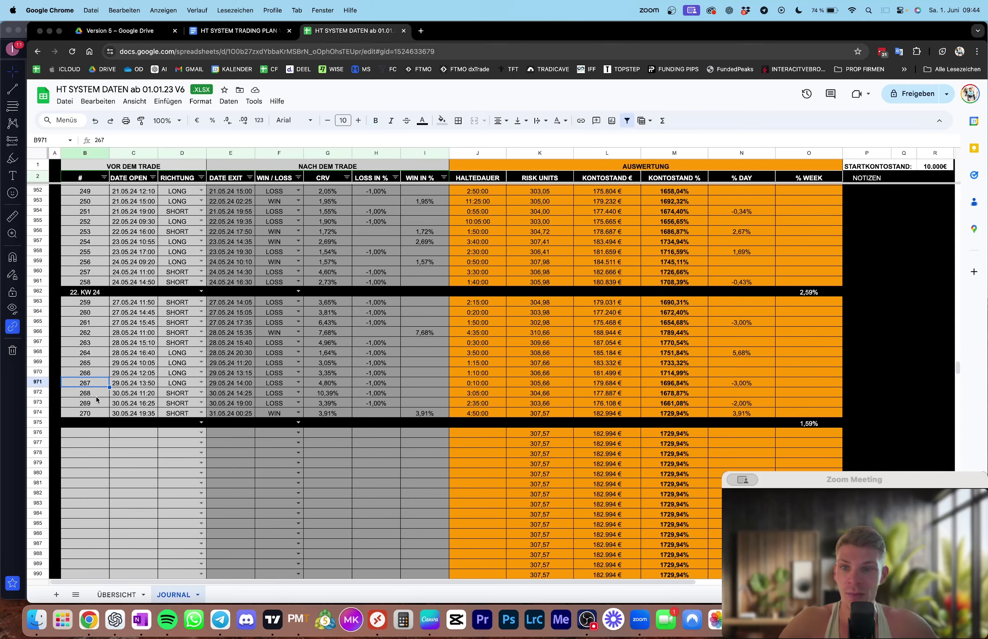
drag(96, 394, 363, 392)
key(Delete)
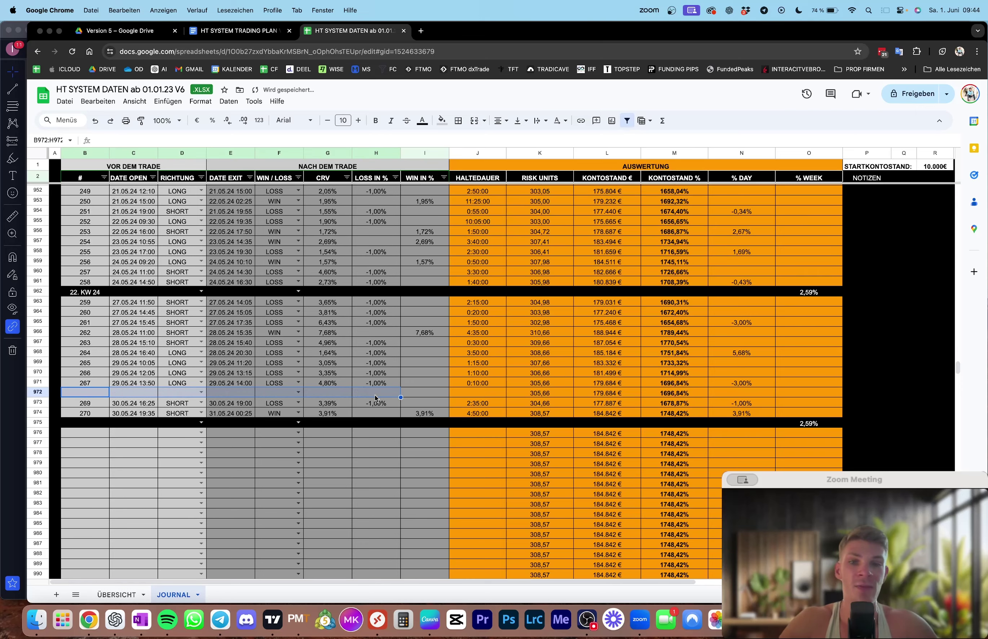
Return to the GER40 chart in TradingView, draw a short trend line across the two highs before Thursday's remaining losing short trade, and delete it.
click(272, 619)
drag(457, 326, 412, 346)
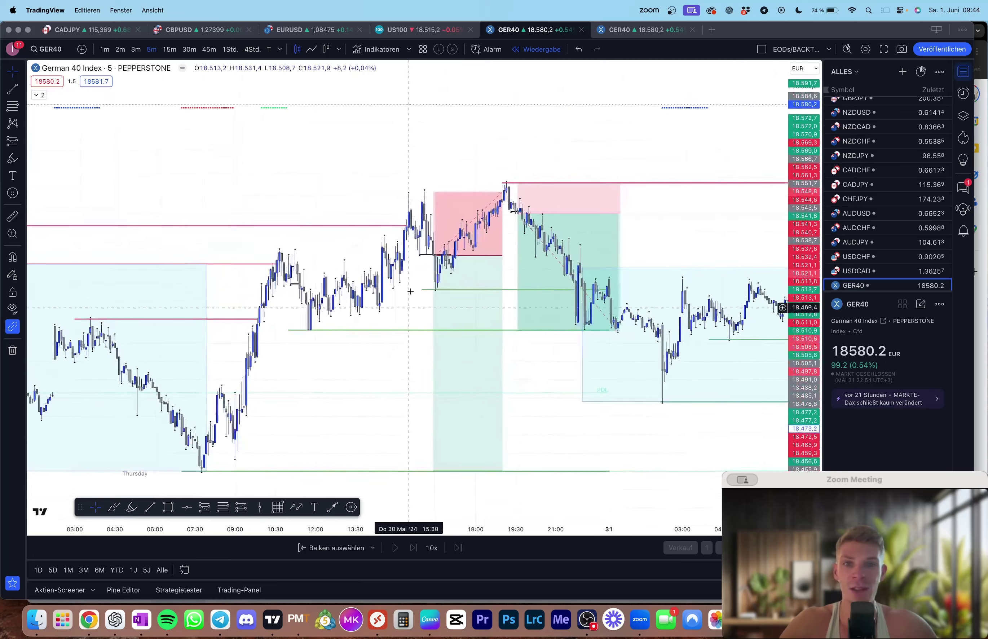
drag(431, 168, 408, 176)
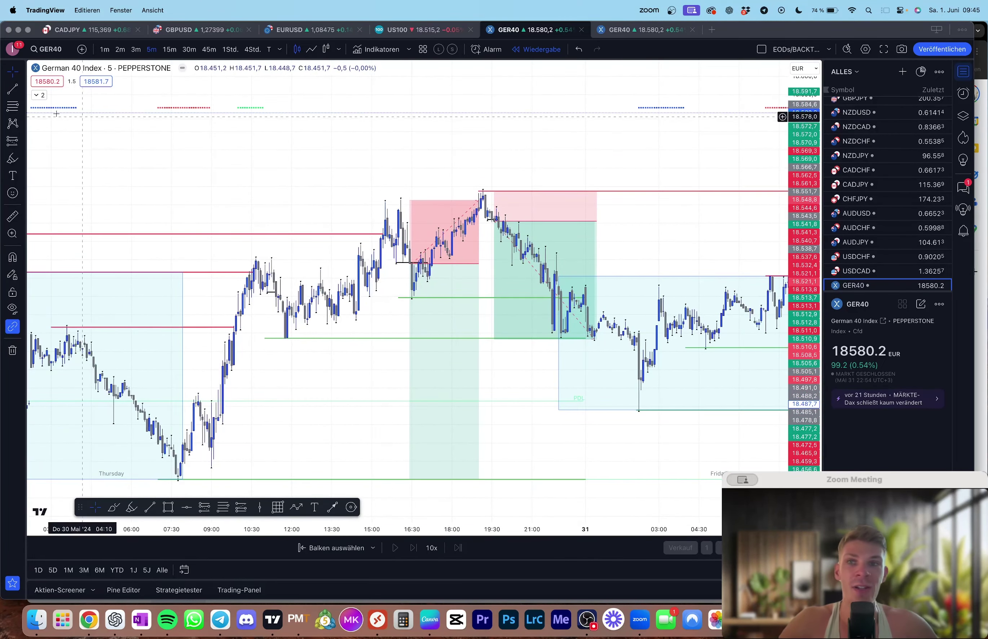
key(alt+t)
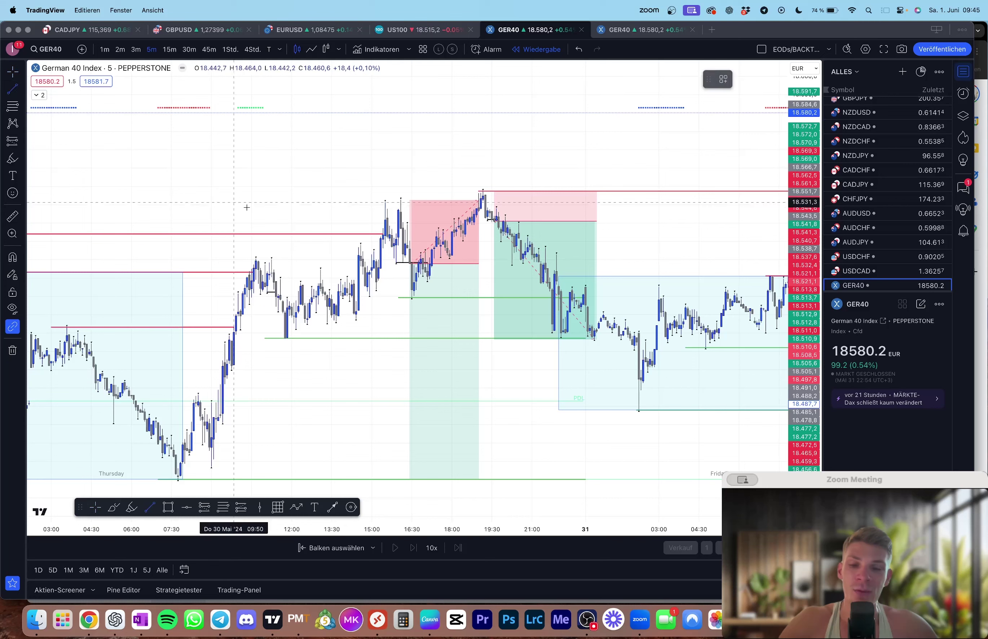
click(386, 202)
click(405, 202)
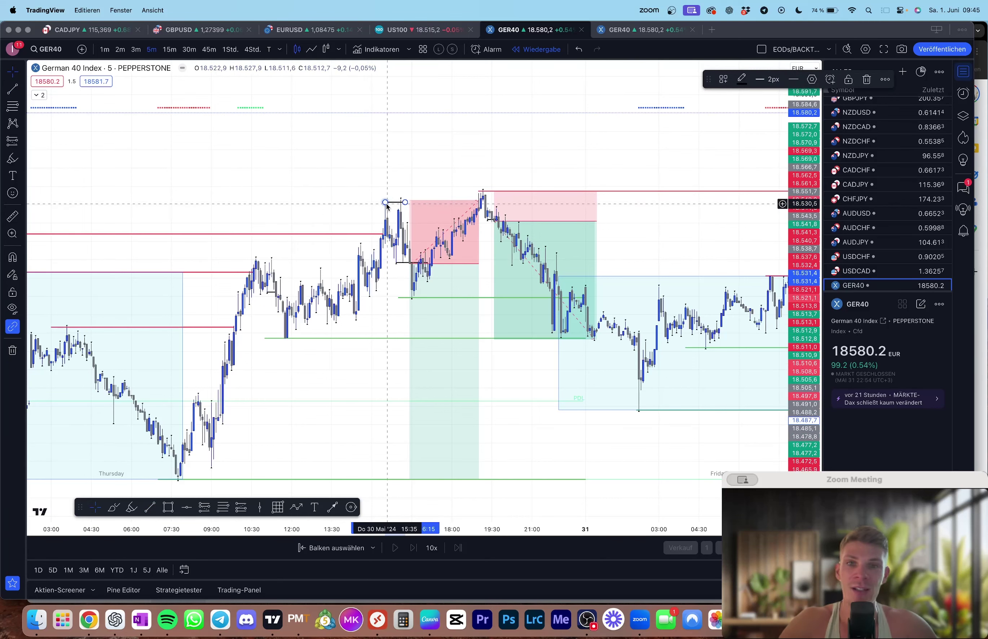
key(Delete)
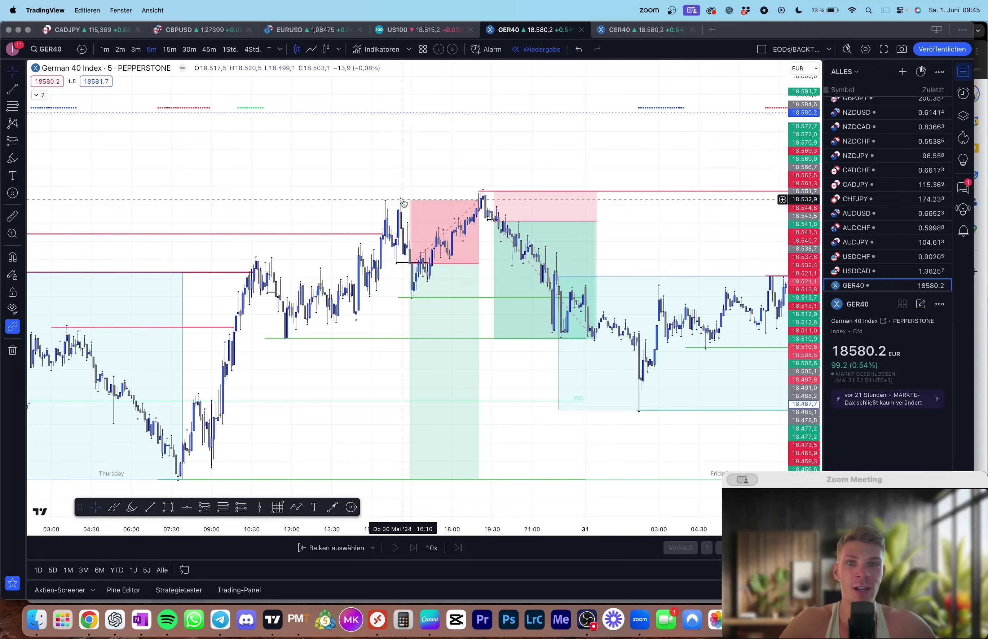
Inspect Thursday's remaining losing short position and the marked trades of Wednesday 29 May on the GER40 chart.
click(421, 213)
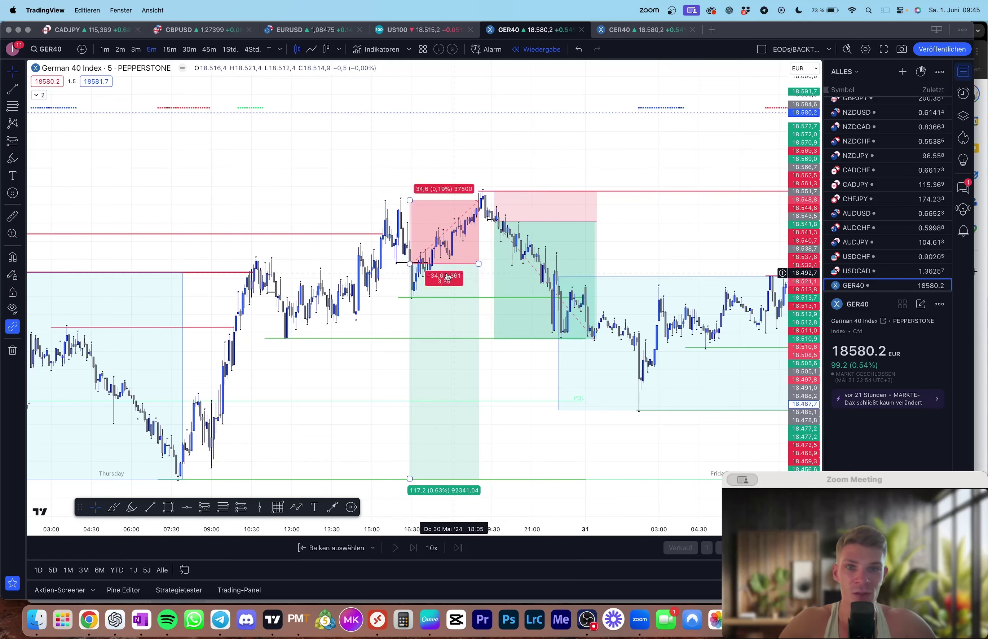
scroll(506, 228, left, 10)
scroll(422, 299, left, 10)
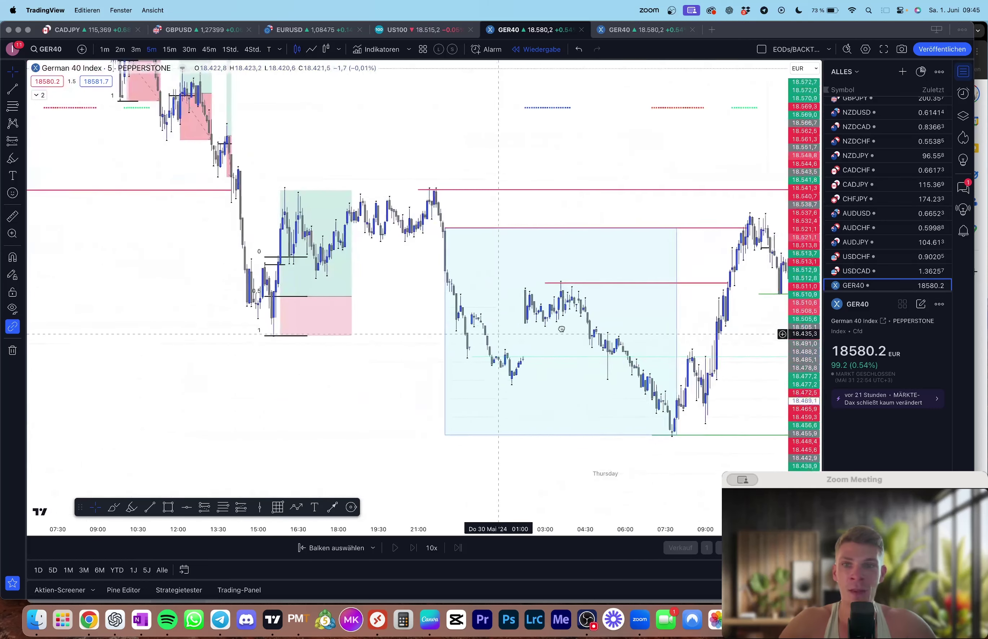
scroll(401, 352, right, 3)
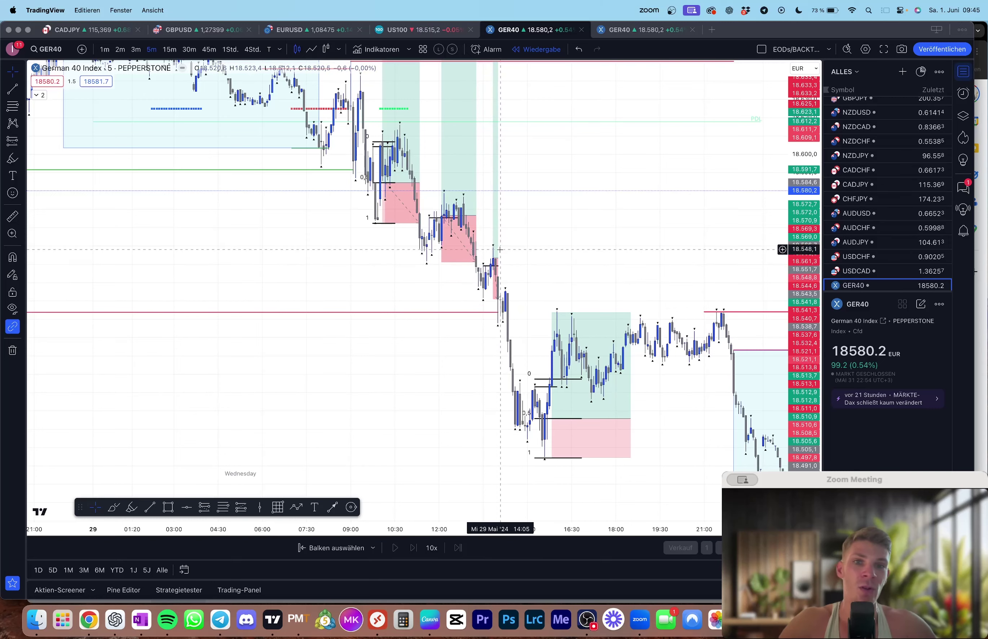
click(498, 266)
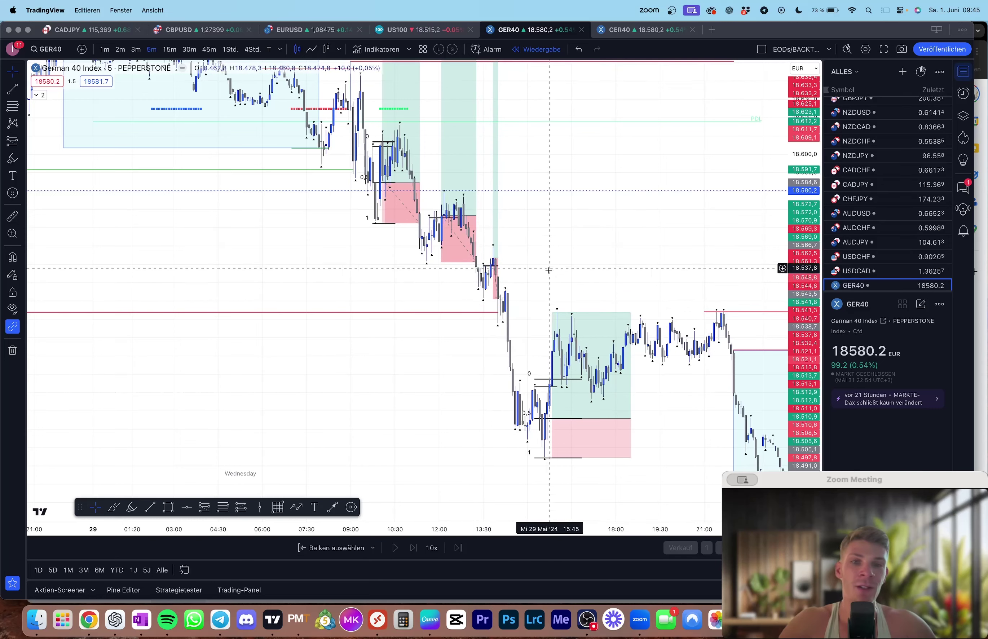
scroll(523, 282, right, 2)
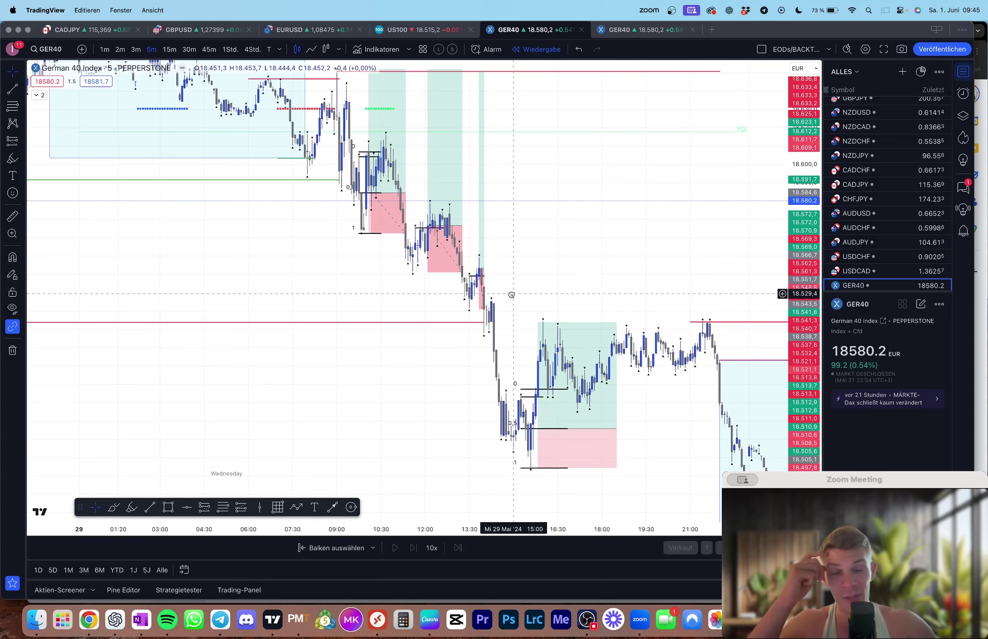
Measure the price distance from the red level line up to the stop area of Wednesday's 13:50 long trade, and dismiss the measurement.
scroll(515, 291, right, 1)
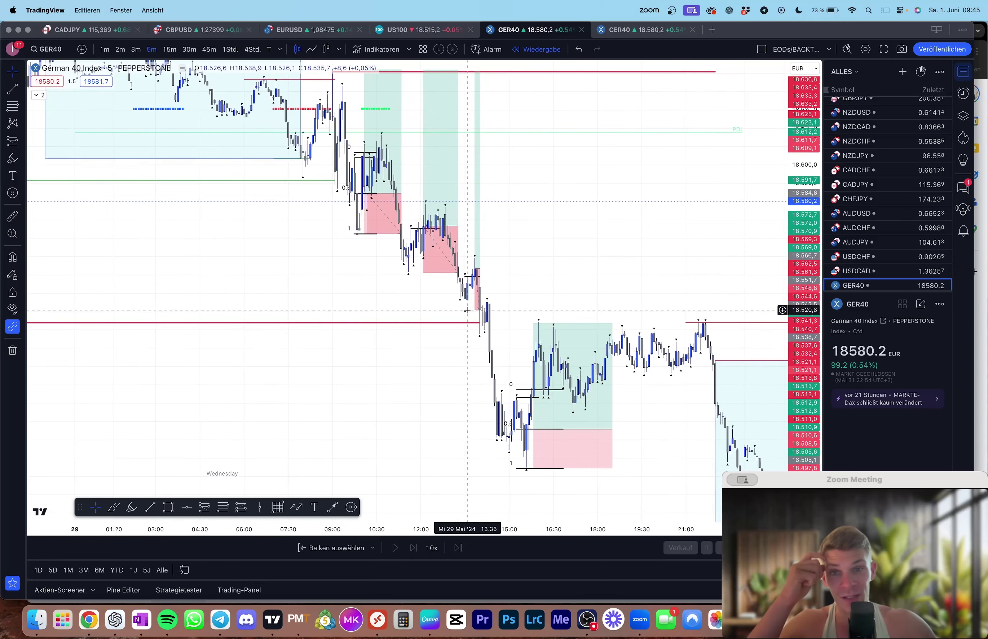
shift+click(448, 323)
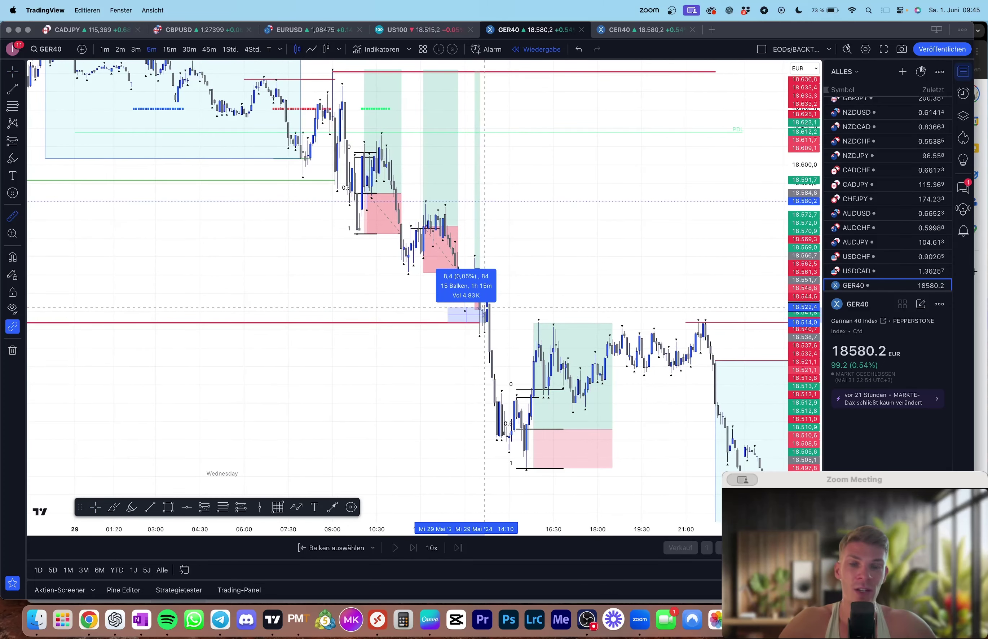
click(480, 323)
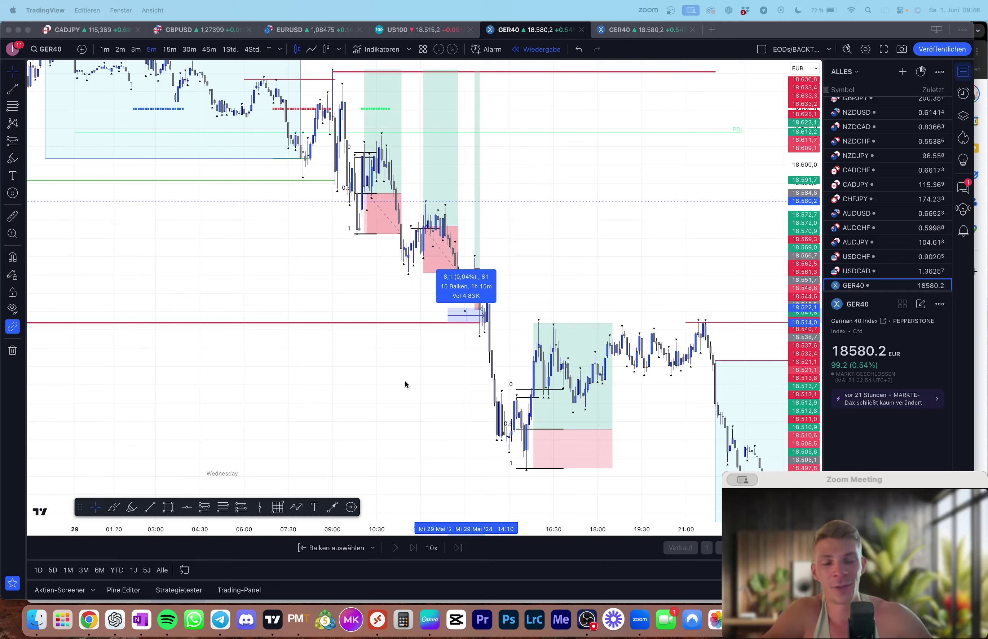
click(379, 377)
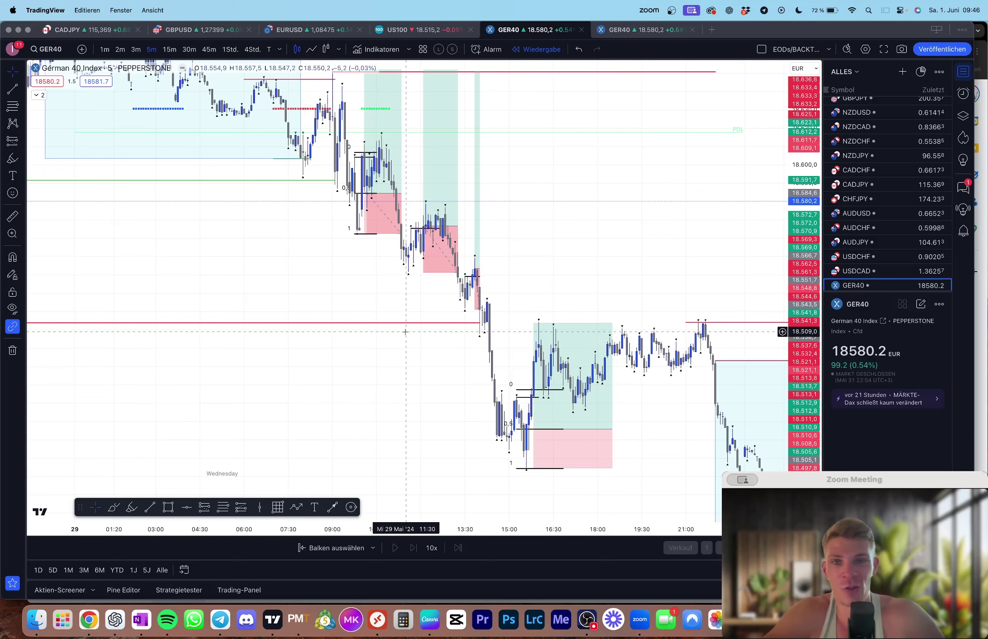
Highlight the rising lows just before the entry of Wednesday's 12:05 long trade on the GER40 chart, and undo the highlight.
drag(399, 311, 411, 305)
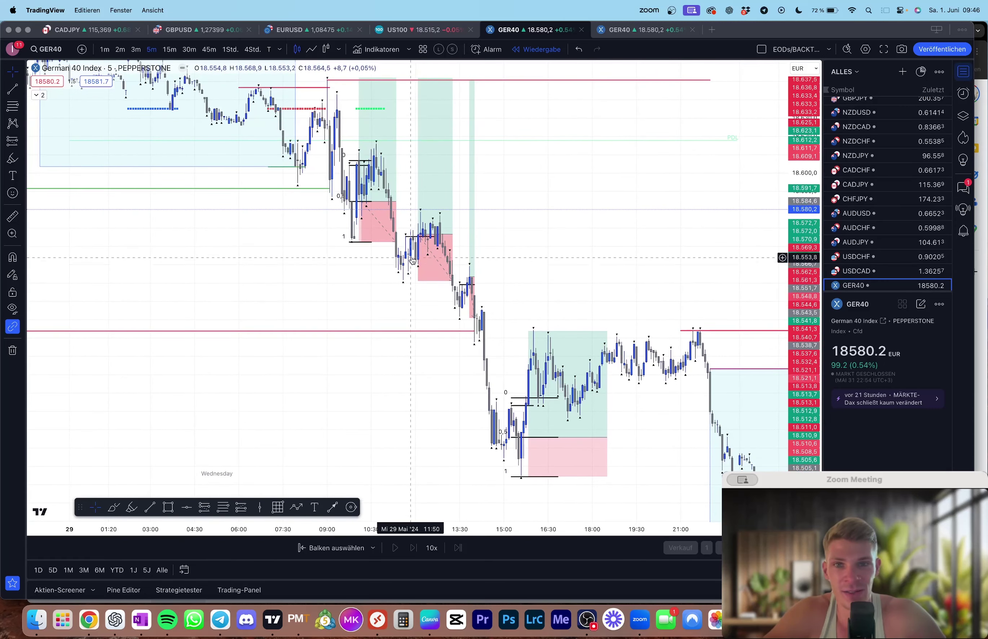
click(419, 241)
click(408, 242)
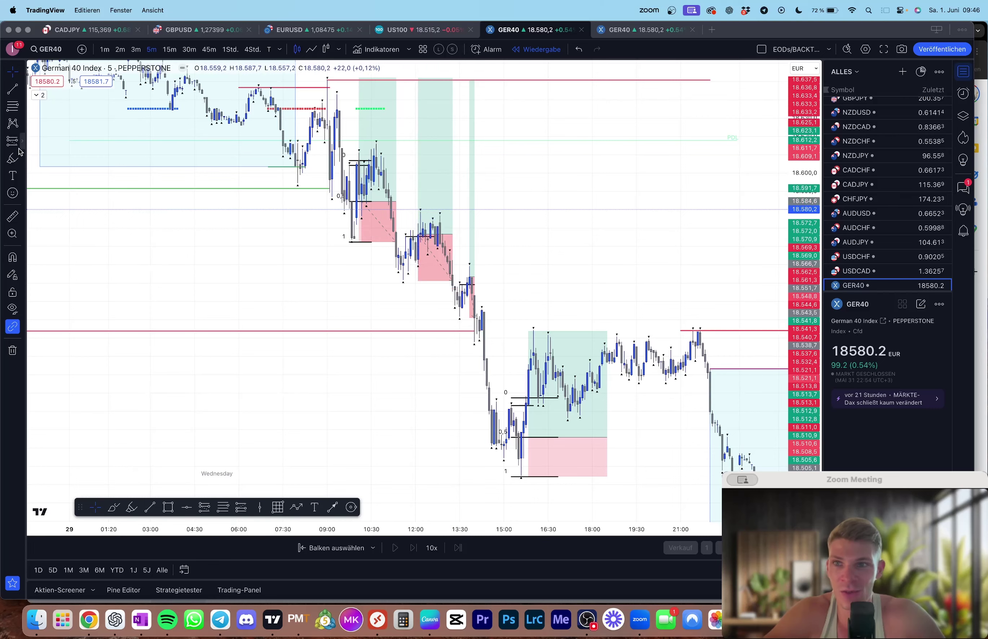
key(alt+shift+h)
click(403, 278)
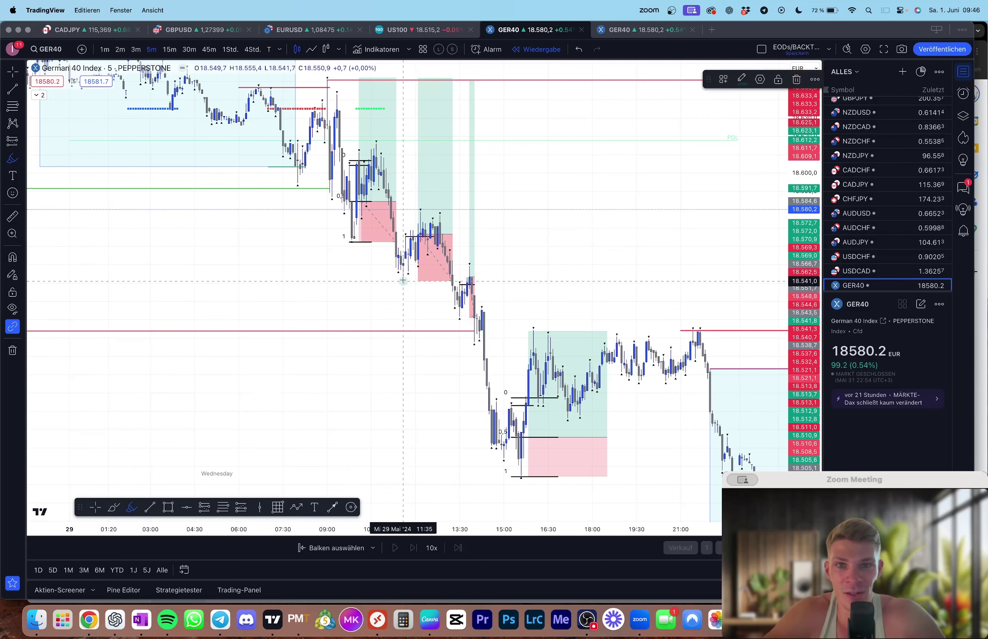
drag(408, 272, 418, 264)
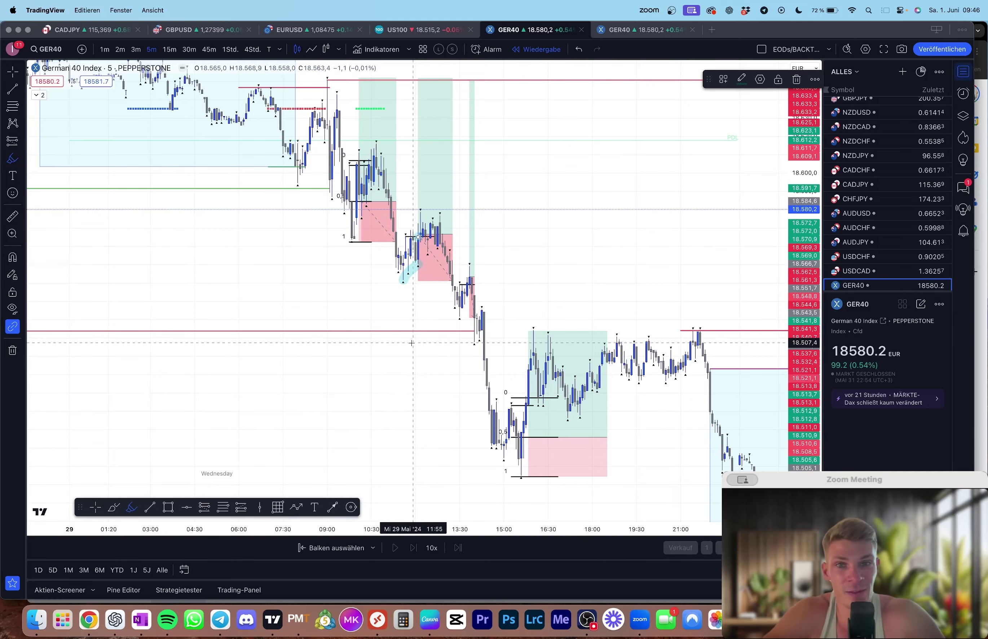
key(super)
key(super+z)
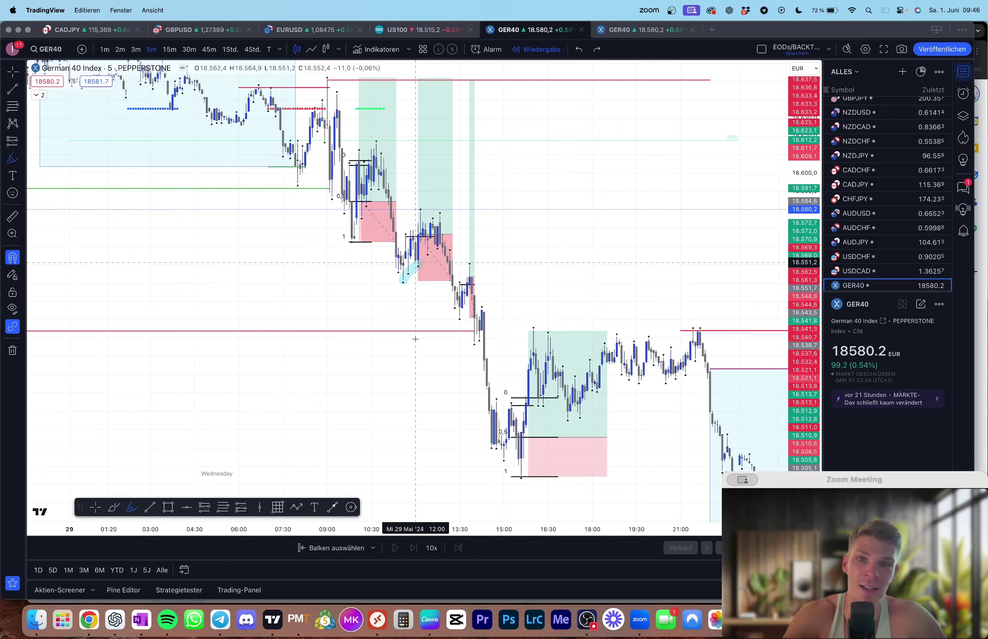
key(Escape)
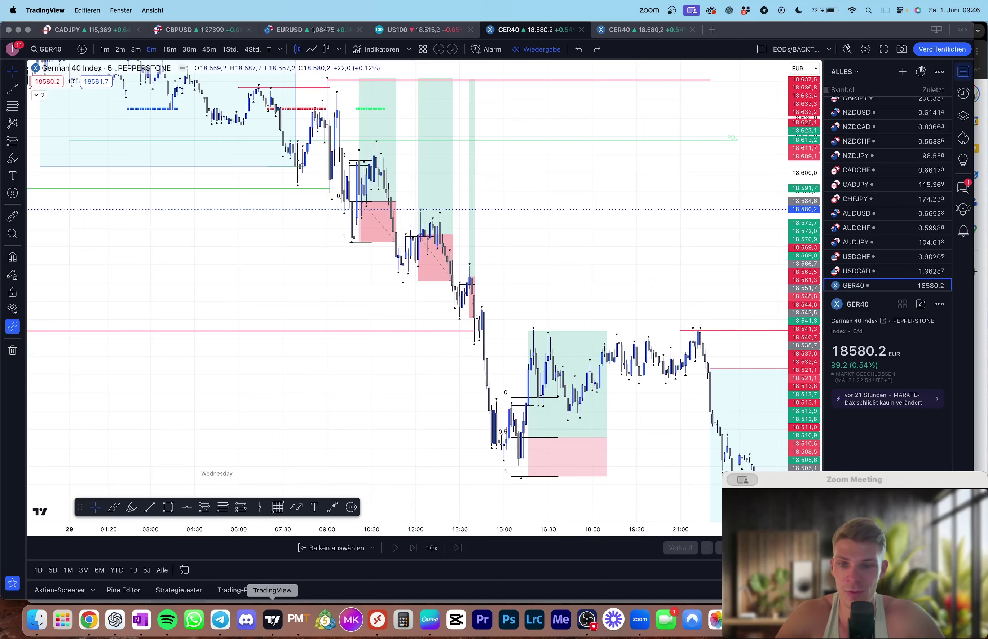
Switch to the V6 spreadsheet in Chrome and clear trade 266 from the JOURNAL sheet, cells B970:H970.
key(super+Tab)
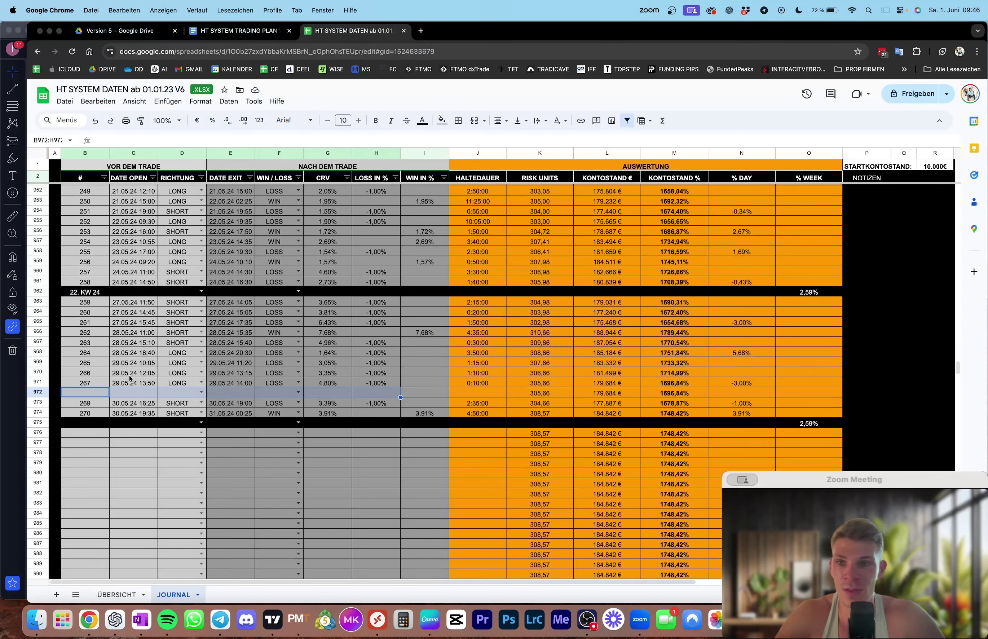
click(99, 383)
drag(93, 373, 390, 372)
key(Delete)
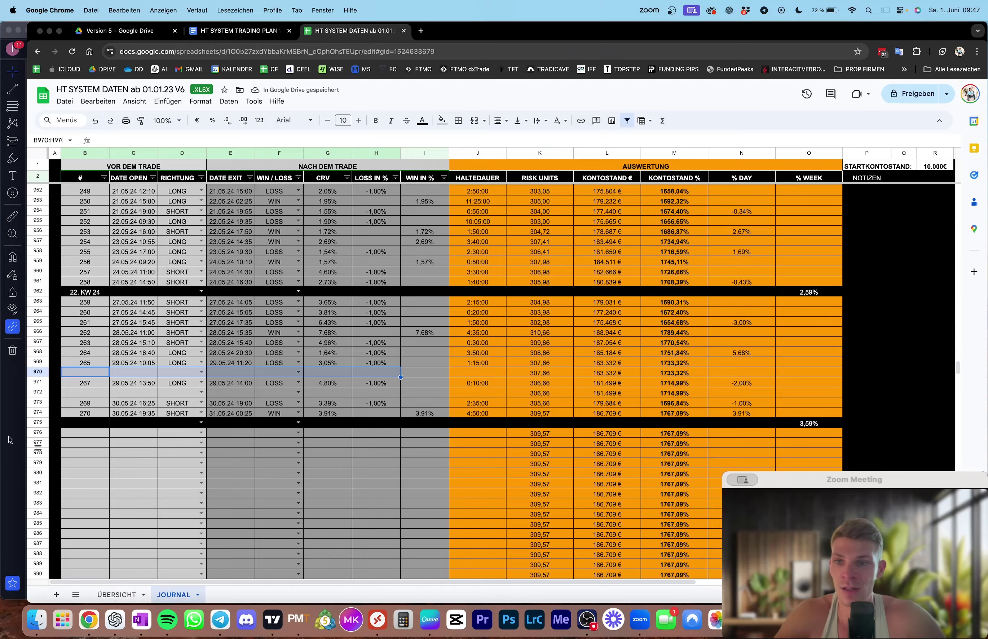
Return to the GER40 chart in TradingView and inspect Wednesday's first long trade and the marked trades of Tuesday 28 May.
key(super+Tab)
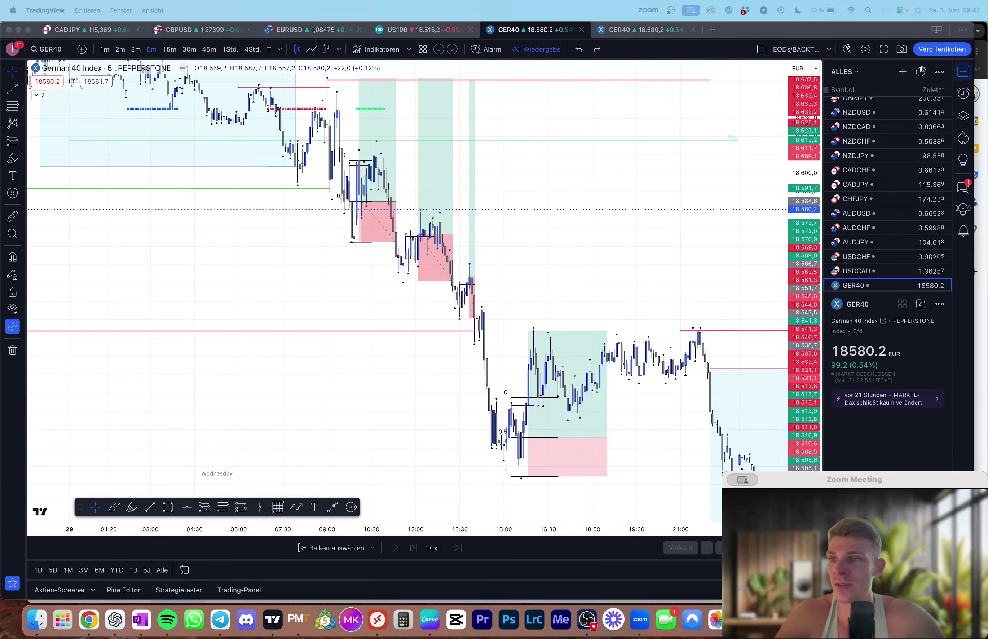
scroll(326, 357, left, 5)
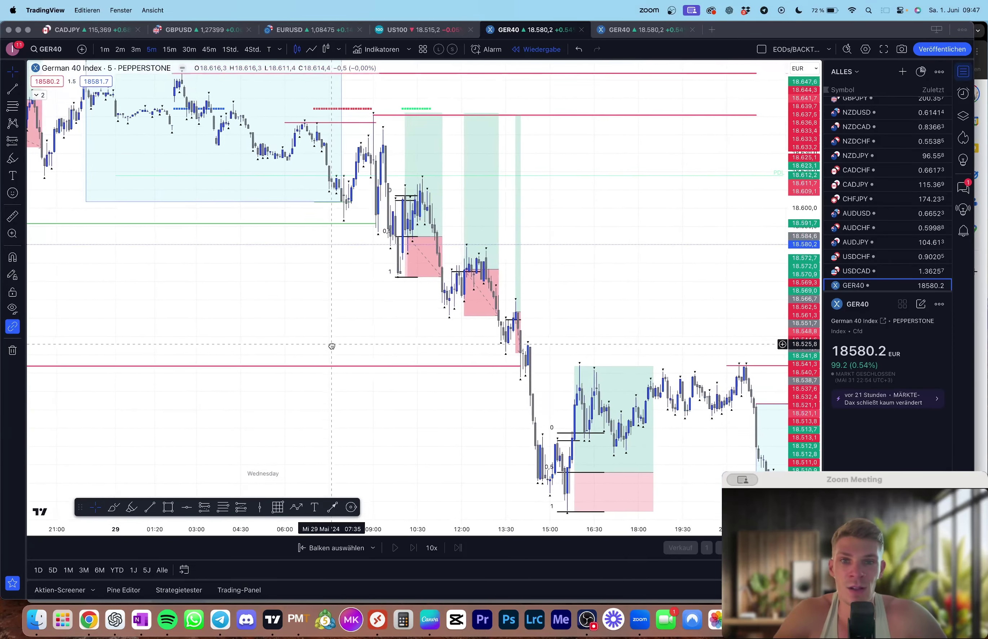
scroll(385, 328, up, 2)
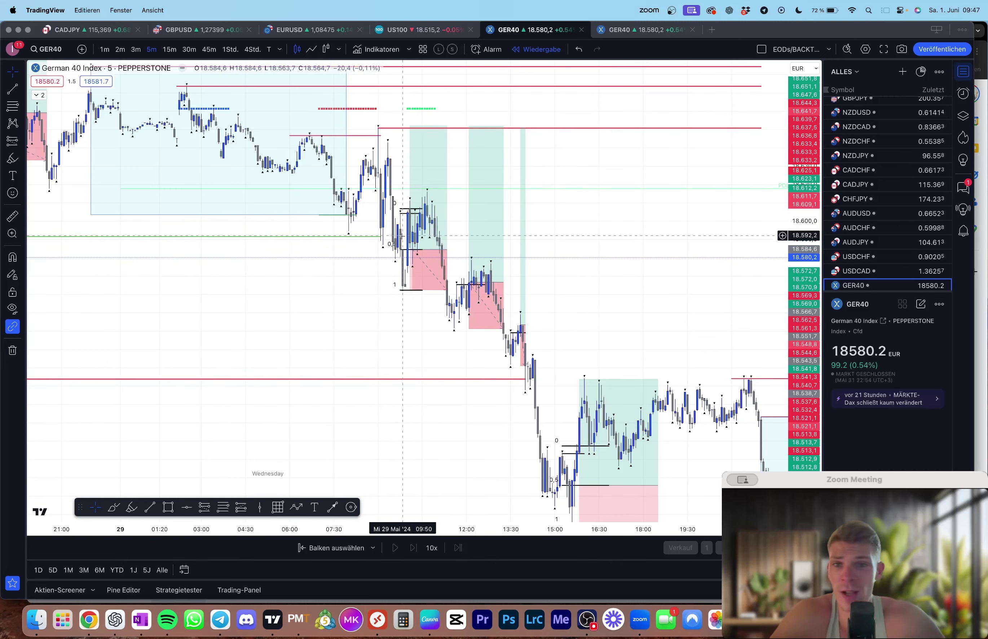
drag(227, 273, 619, 392)
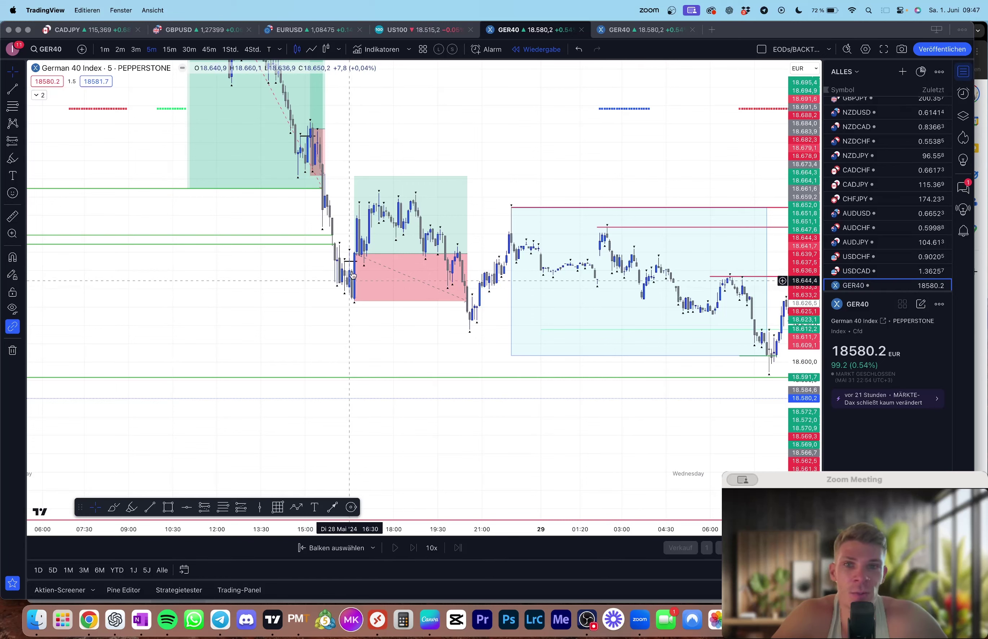
click(355, 257)
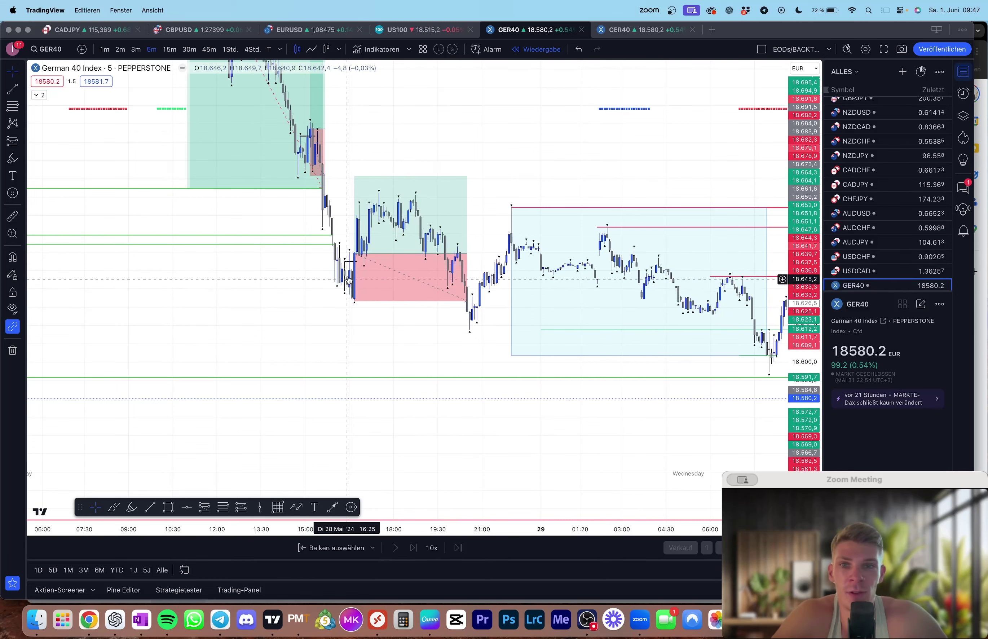
drag(301, 309, 365, 389)
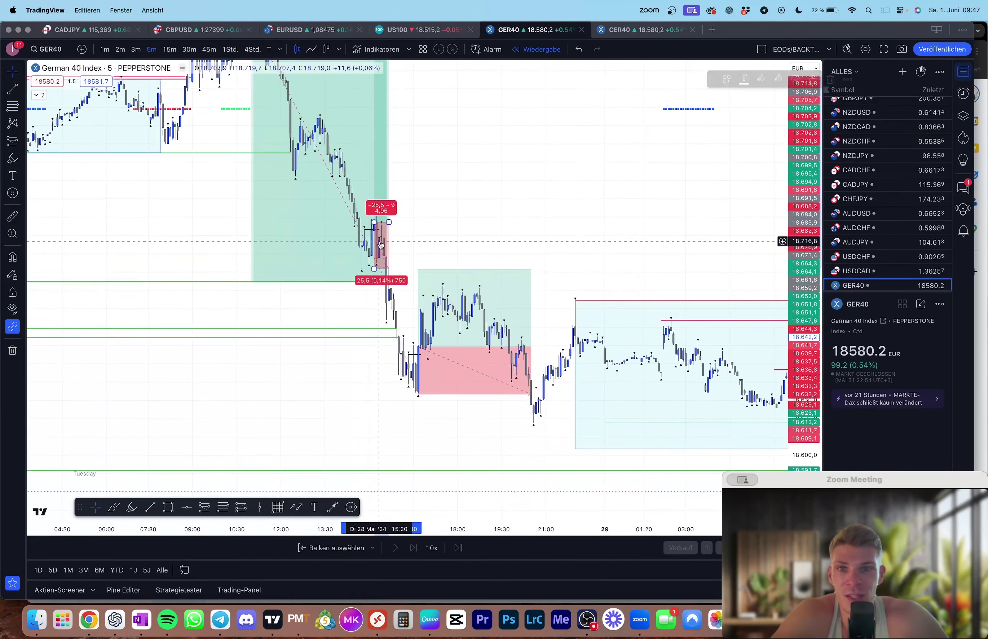
drag(461, 211, 480, 229)
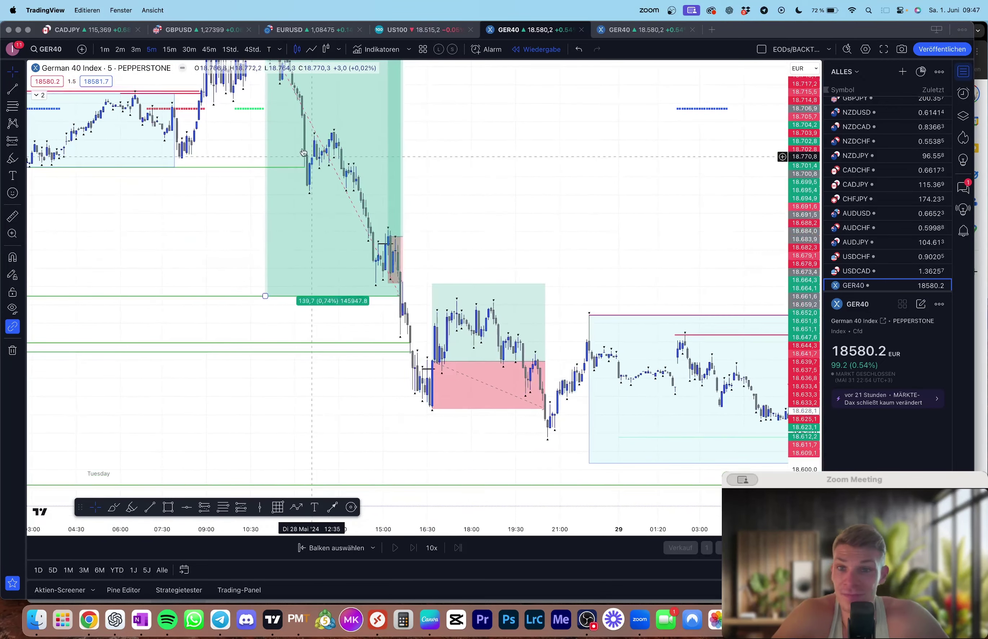
Highlight the swing from the low up to the entry of Tuesday's losing 15:10 trade, and undo the highlight.
click(12, 158)
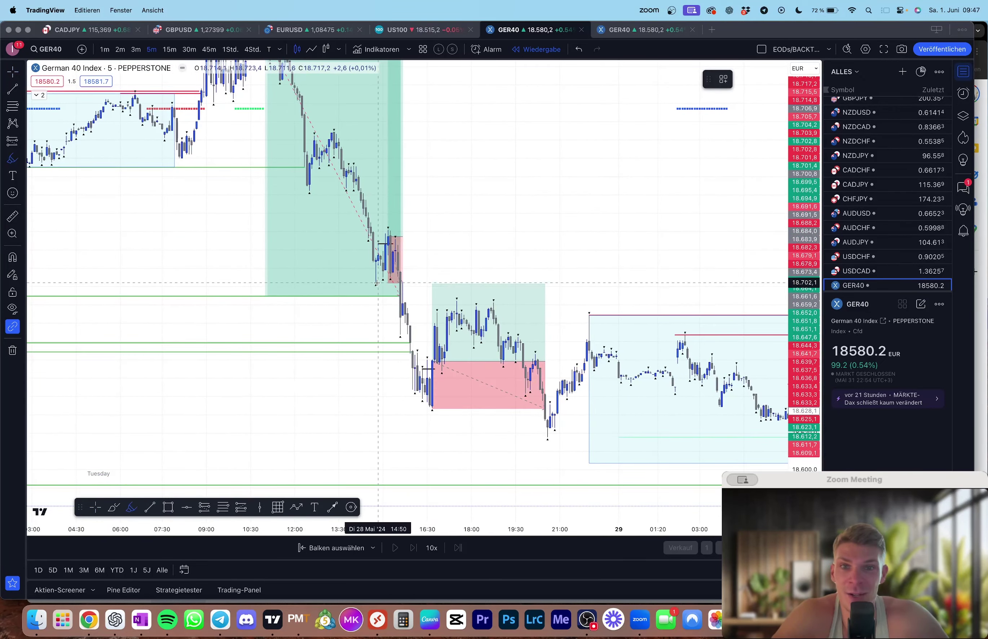
click(376, 282)
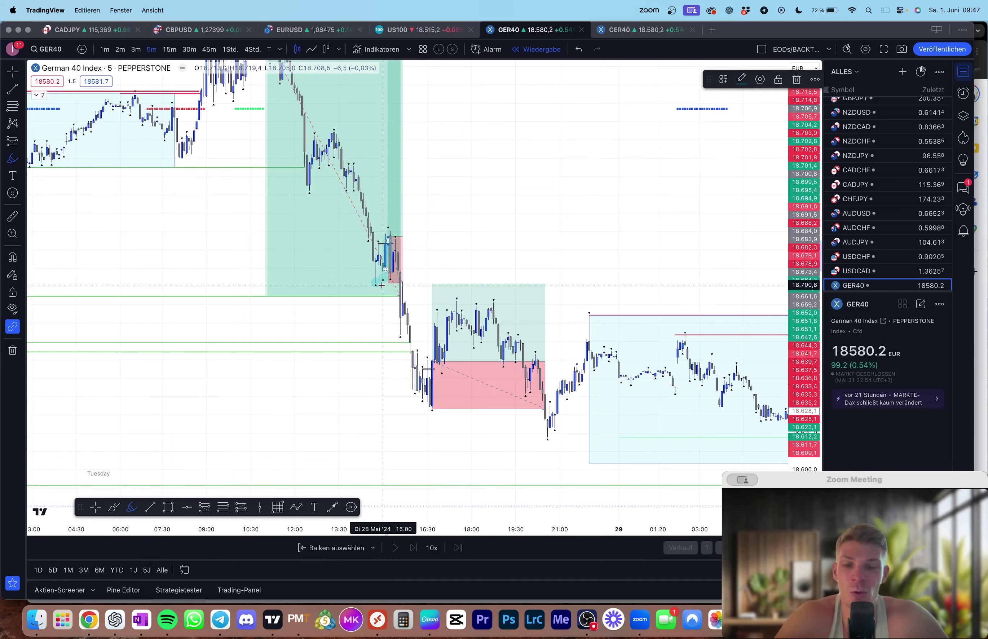
key(super+z)
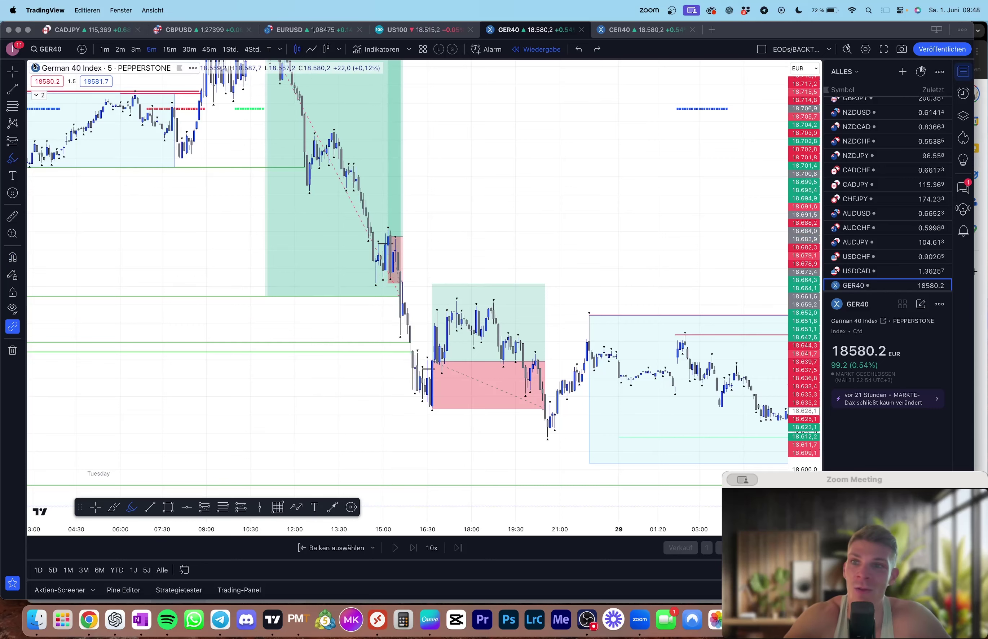
click(13, 72)
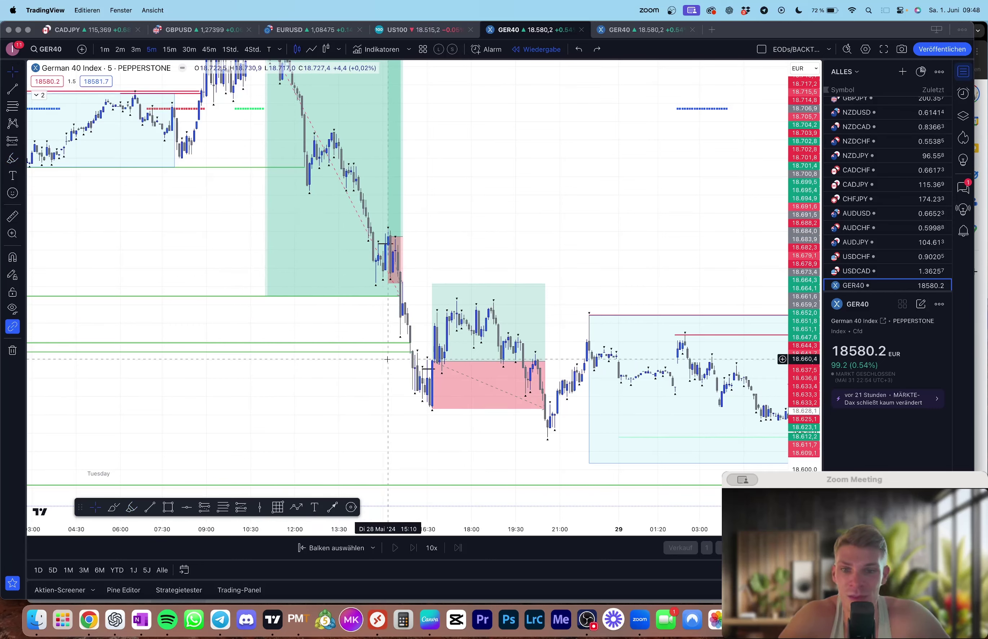
Switch to the V6 spreadsheet in Chrome, clear trade 263 from JOURNAL cells B967:H967, and check the weekly percentage in O975.
key(super+Tab)
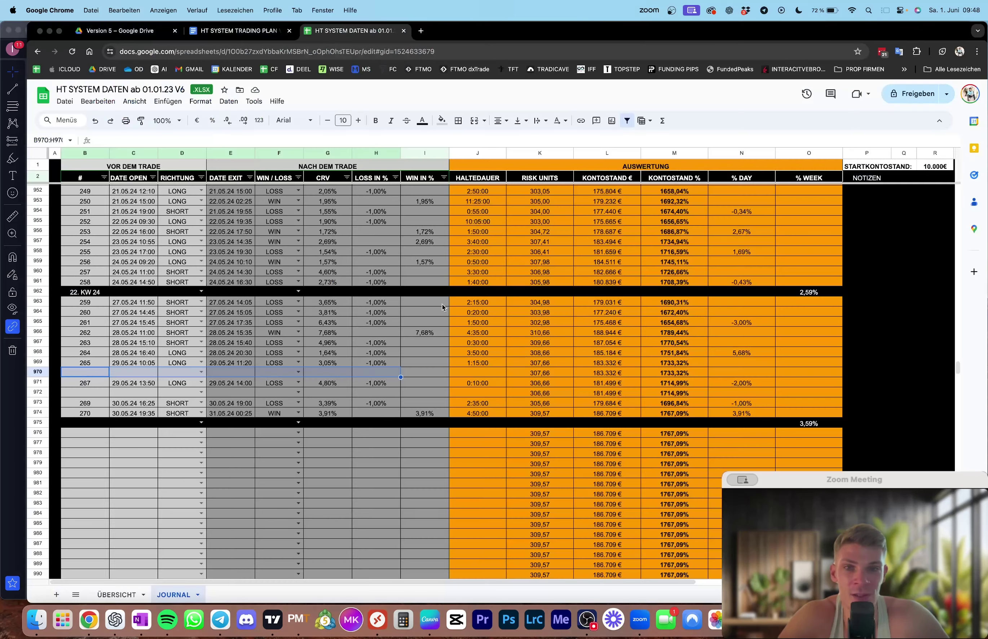
drag(96, 346, 402, 347)
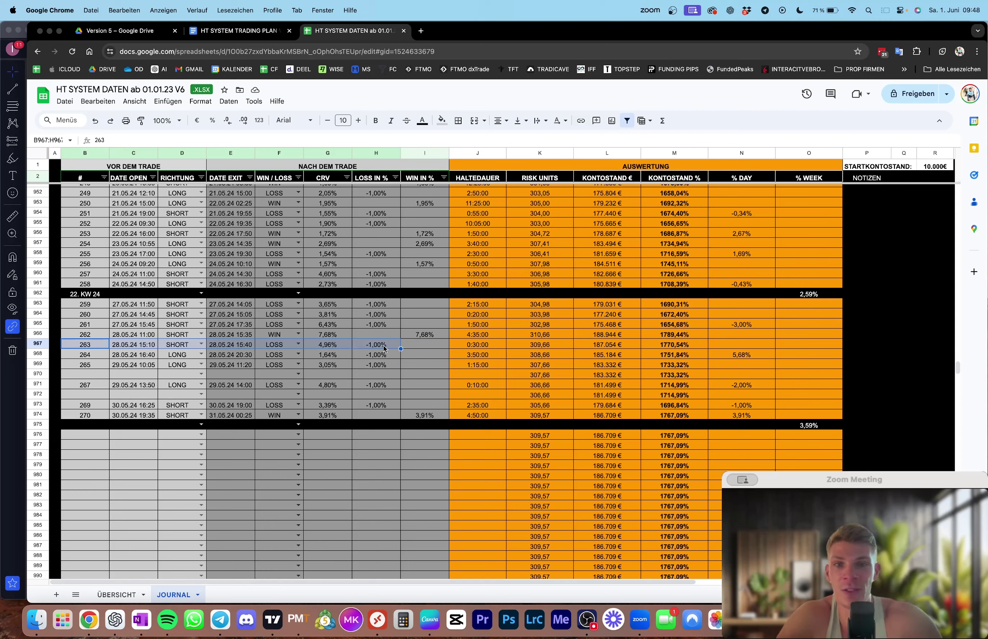
key(Delete)
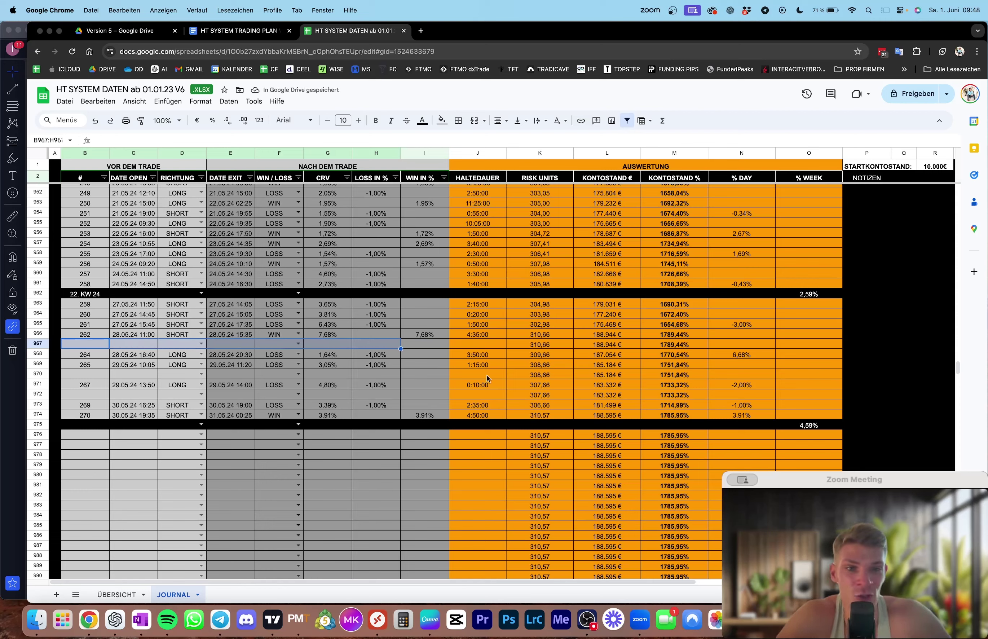
click(816, 427)
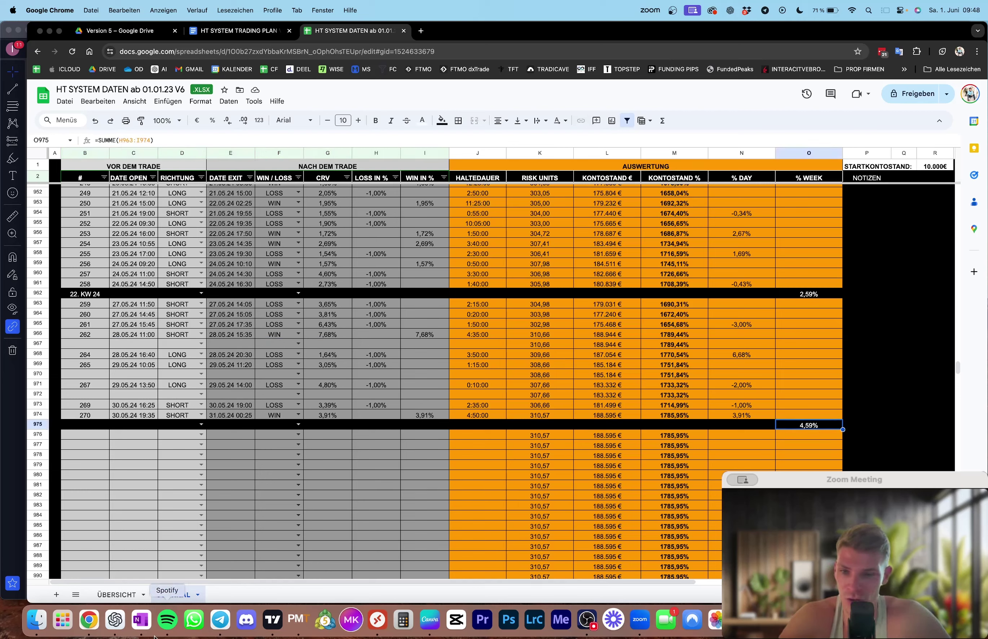
Return to the GER40 chart in TradingView, highlight the swing high and entry of Tuesday's winning 11:00 short trade, and undo the highlight.
click(273, 619)
drag(319, 375, 343, 391)
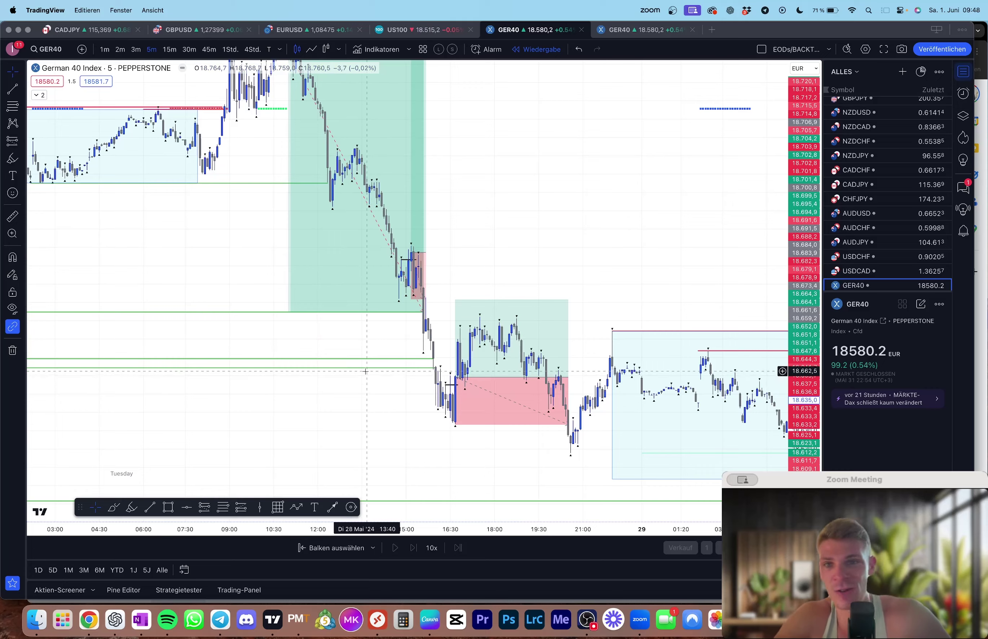
drag(351, 340, 481, 433)
drag(337, 364, 357, 371)
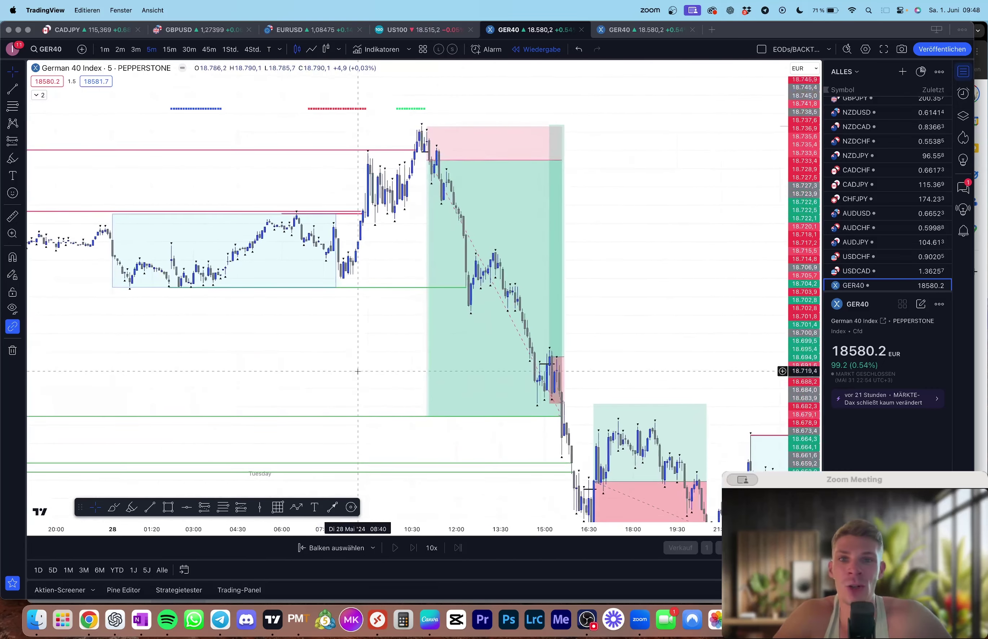
drag(408, 265, 395, 286)
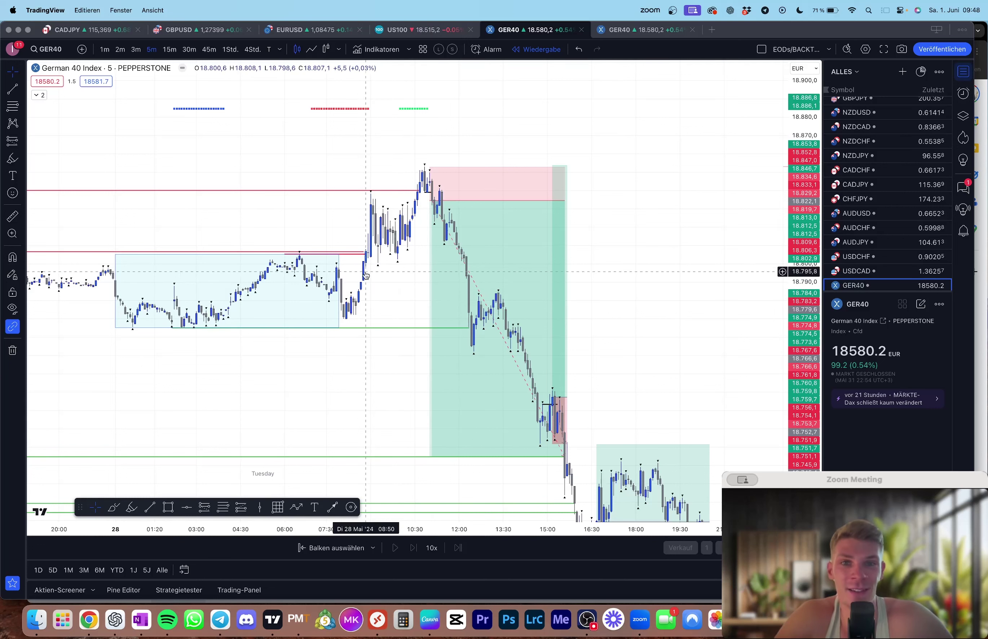
click(17, 162)
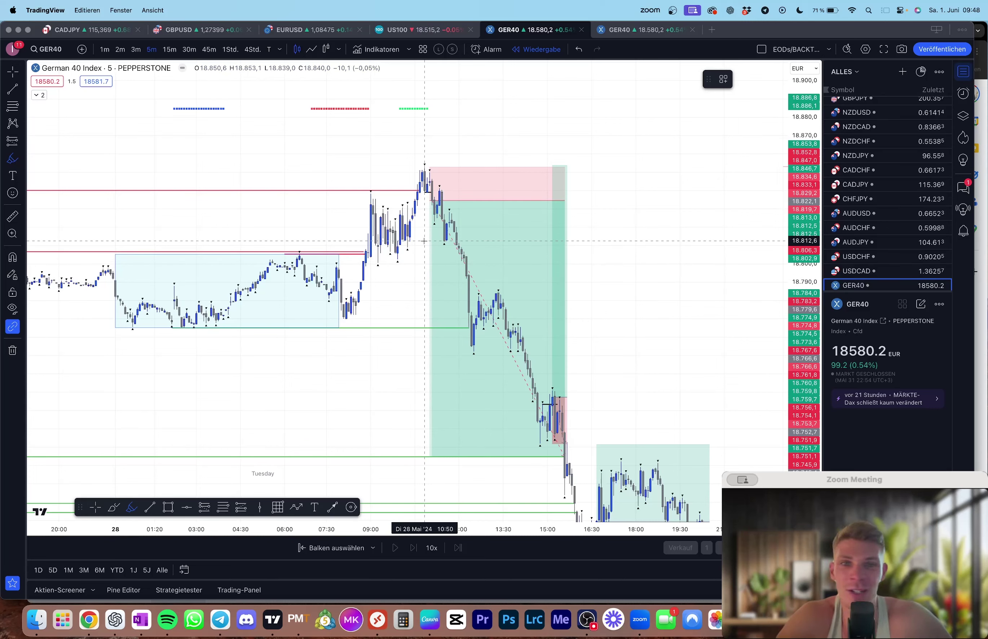
click(432, 199)
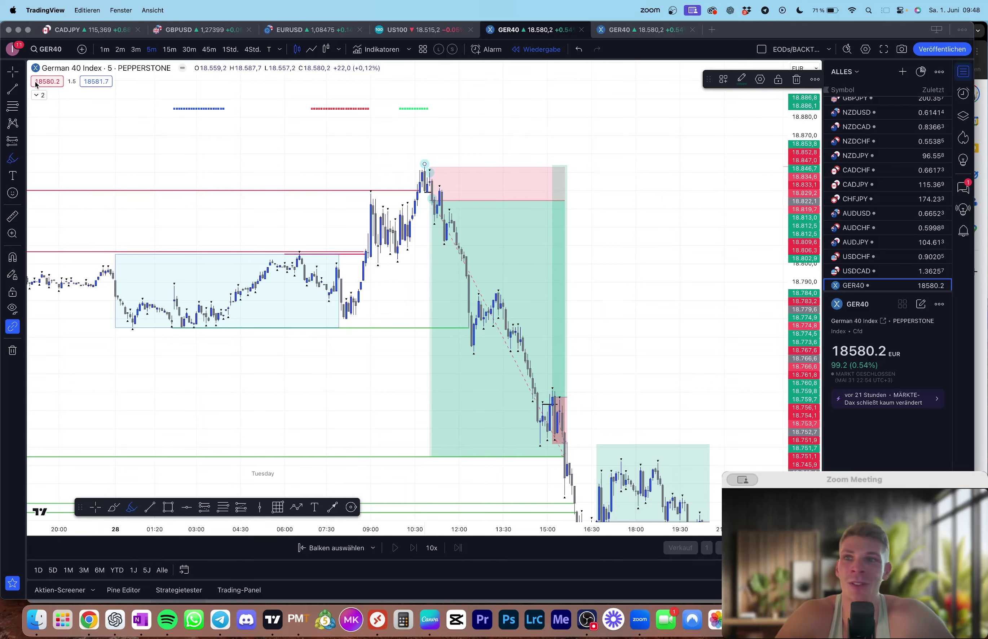
click(14, 74)
click(501, 226)
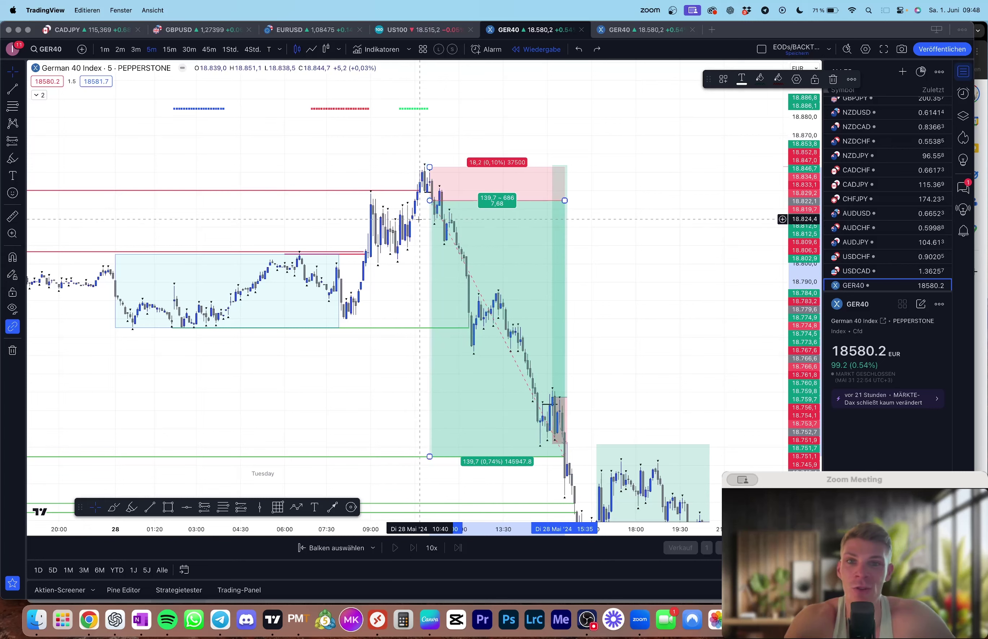
key(super+z)
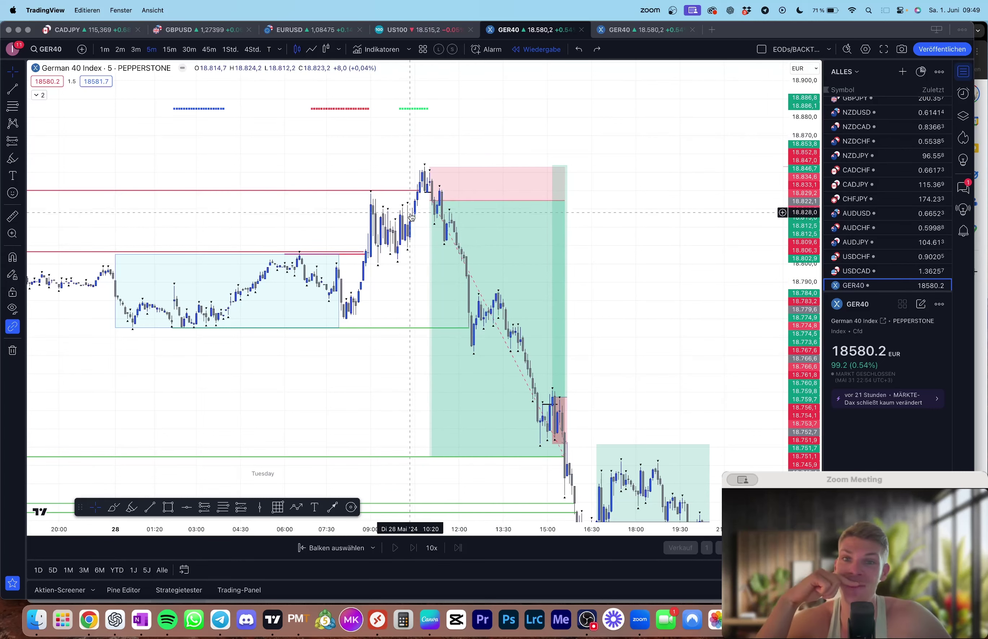
click(428, 174)
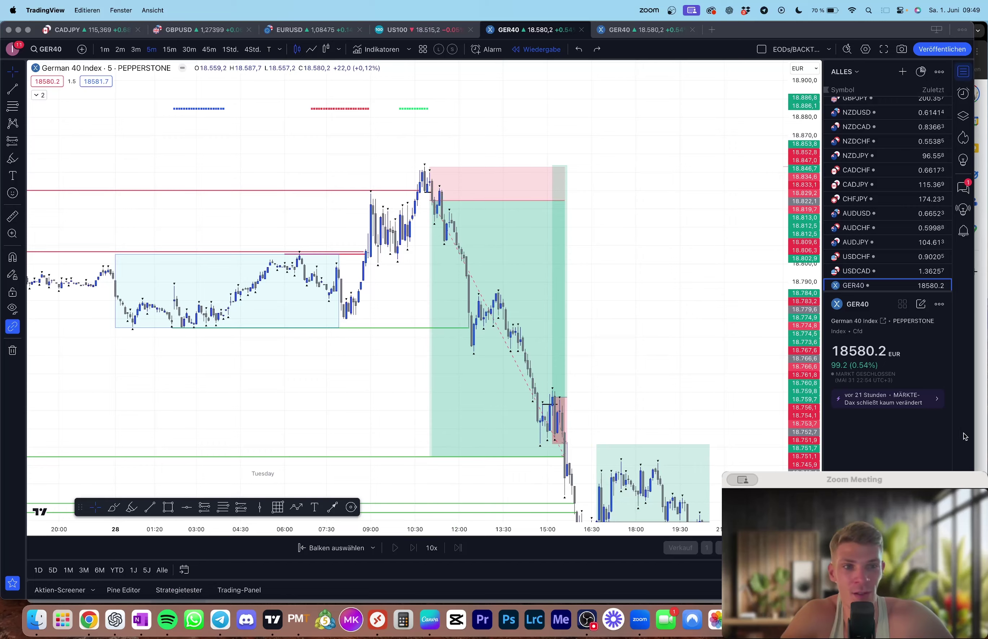
Switch to the V6 spreadsheet in Chrome, clear trade 262 from JOURNAL cells B966:I966, and check the weekly percentage in O975.
key(super+Tab)
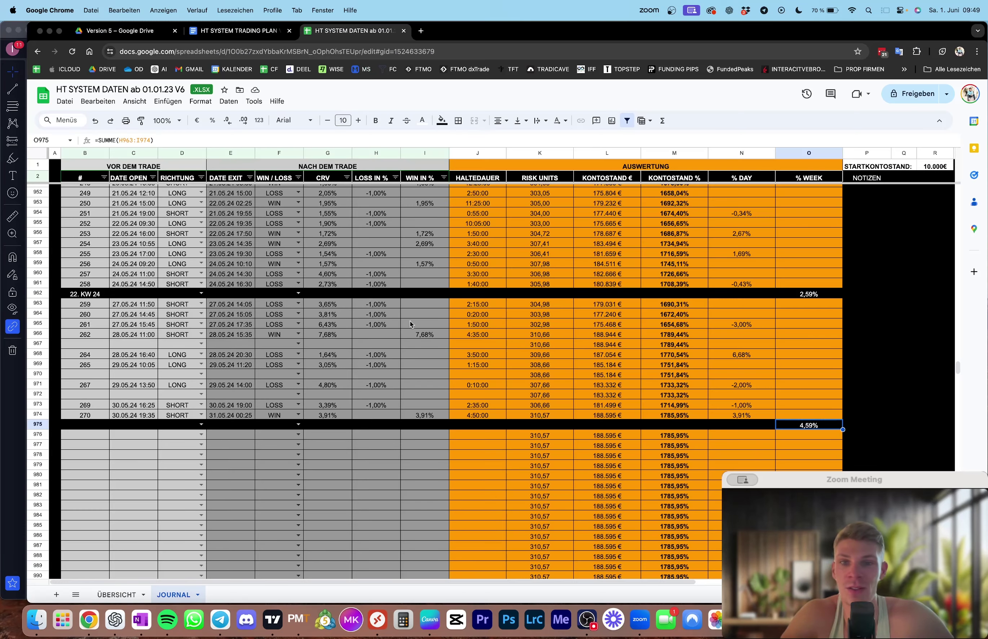
drag(415, 334, 96, 335)
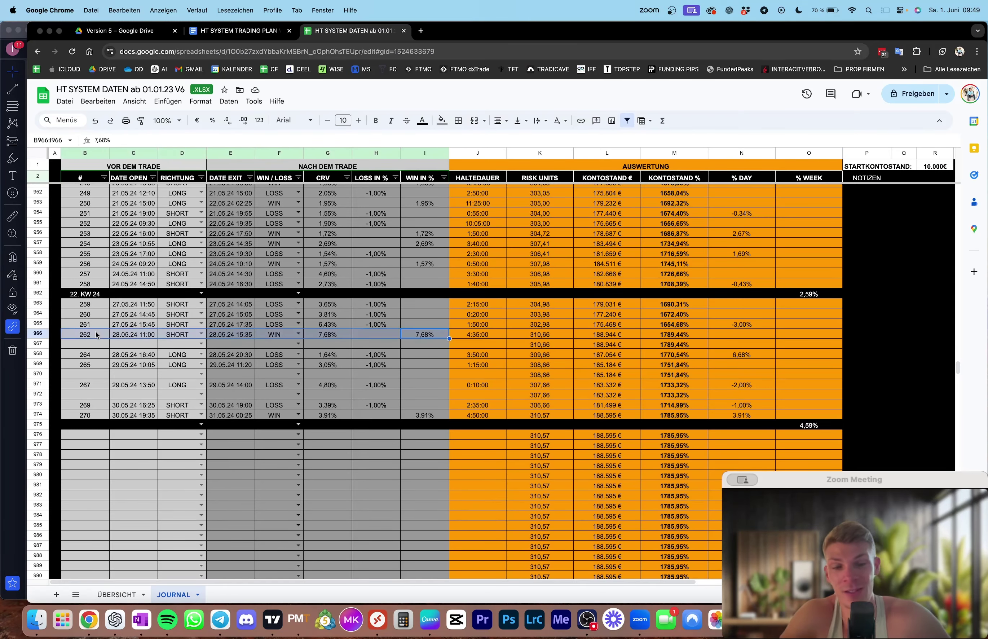
key(Delete)
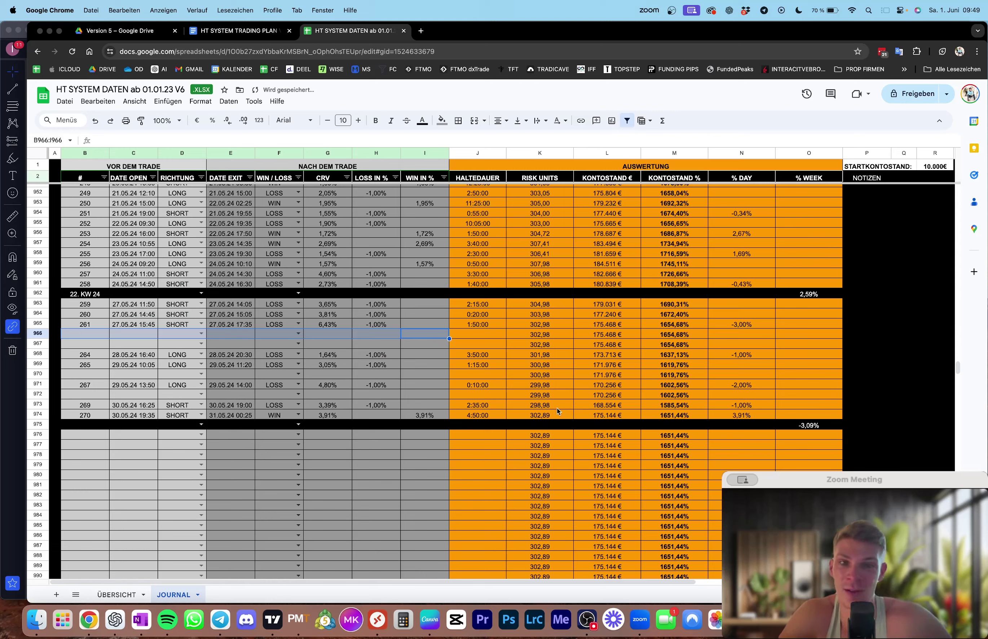
click(814, 428)
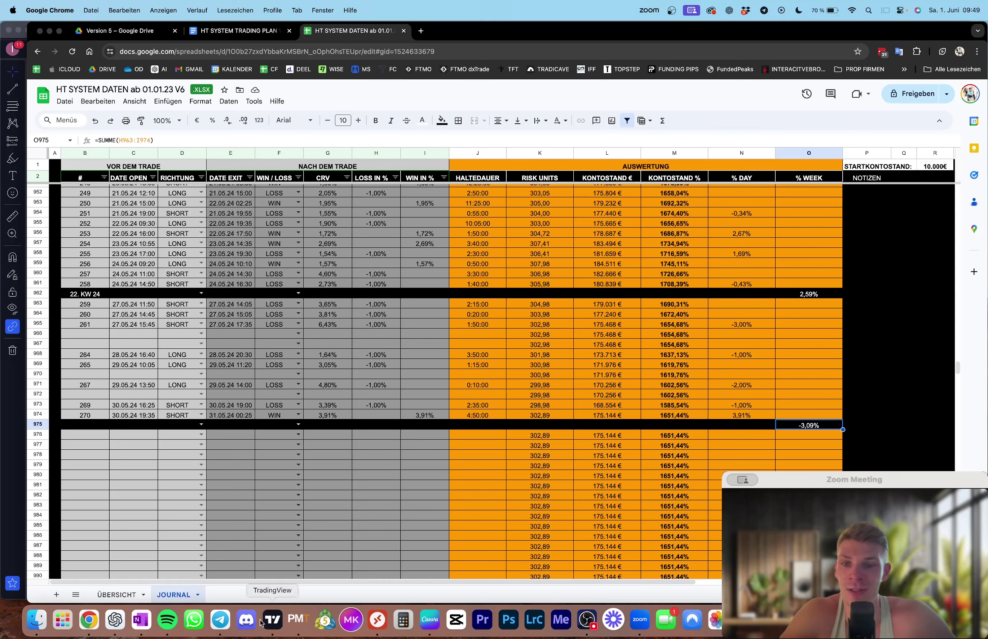
Return to the GER40 chart in TradingView, go back to Monday 27 May, and inspect the 14:45 short trade by selecting its position.
click(284, 620)
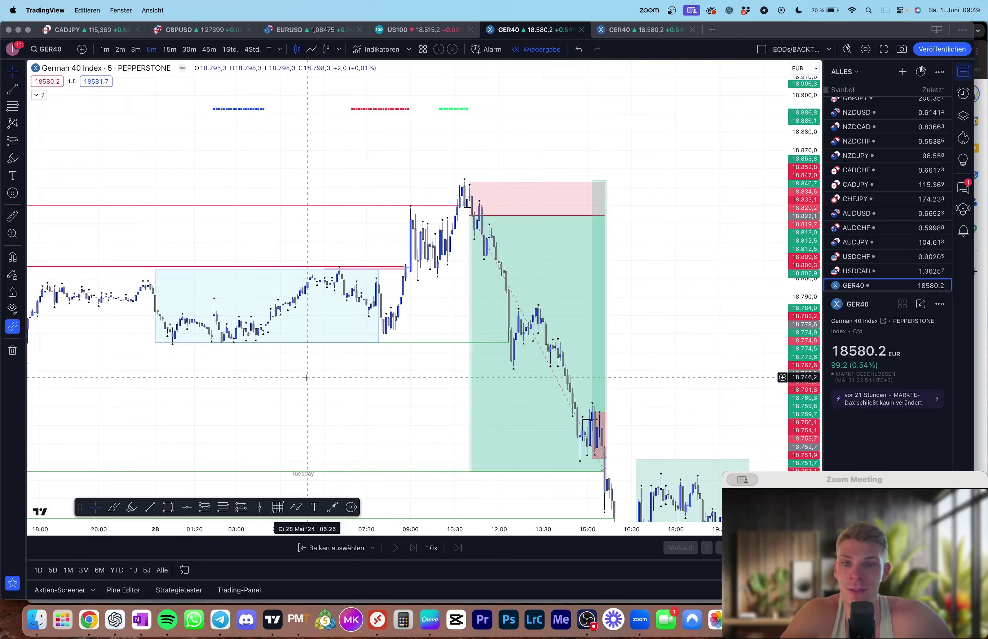
mouse_move(304, 380)
mouse_down()
mouse_move(399, 374)
mouse_move(308, 372)
mouse_up()
scroll(308, 372, left, 10)
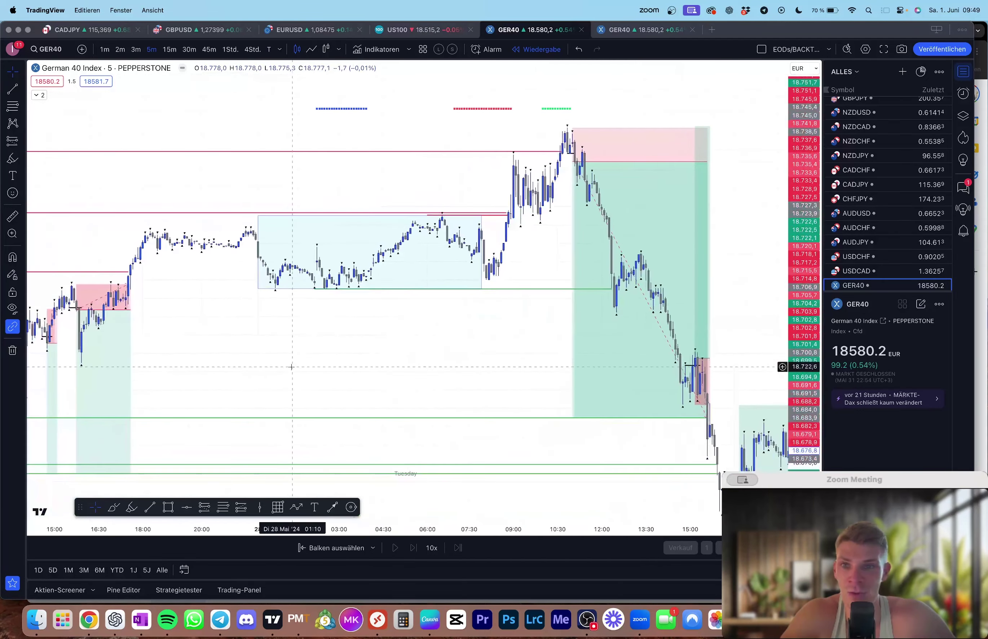
scroll(498, 345, left, 5)
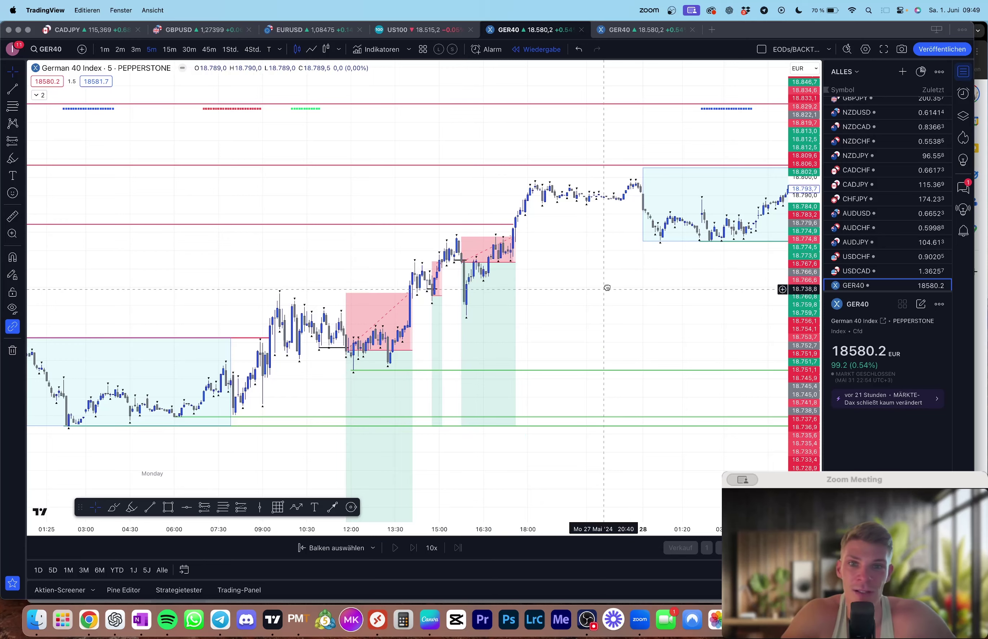
scroll(607, 286, left, 4)
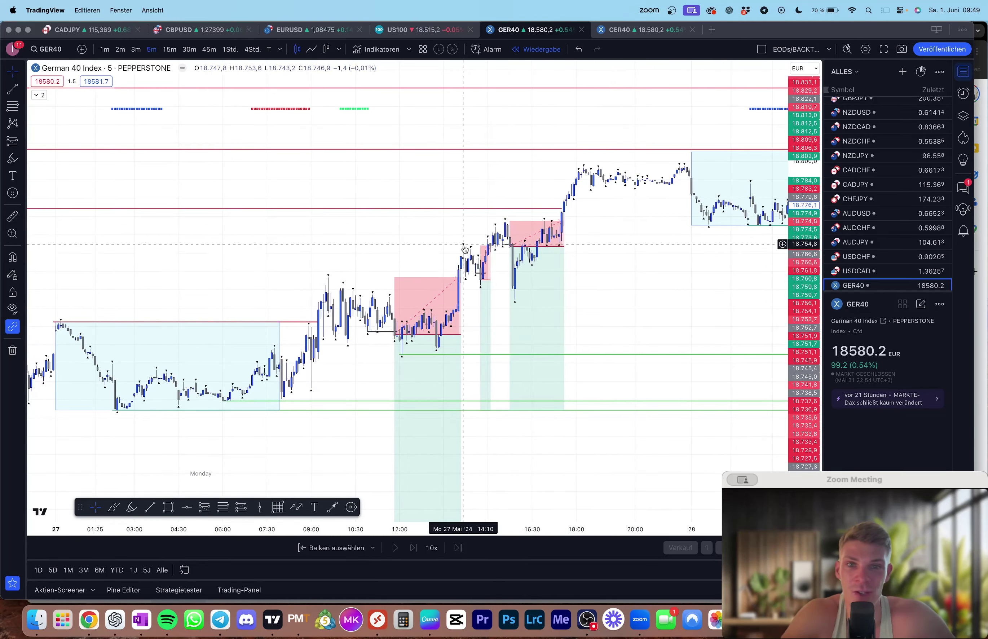
click(481, 272)
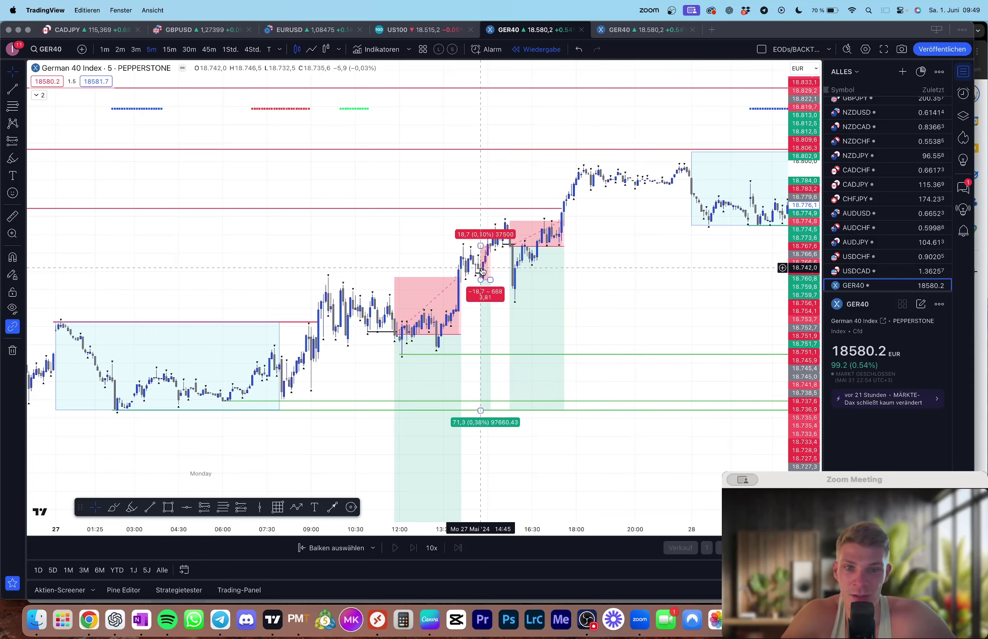
Switch to the V6 spreadsheet in Chrome and clear trade 260 from JOURNAL cells B964:H964.
click(981, 328)
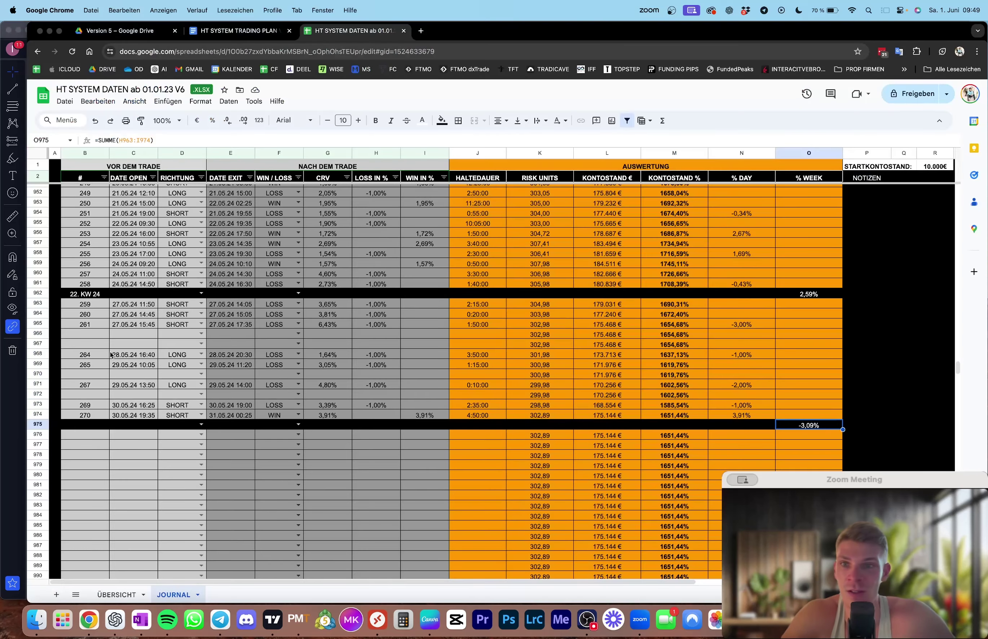
click(106, 334)
drag(96, 314, 376, 314)
key(Delete)
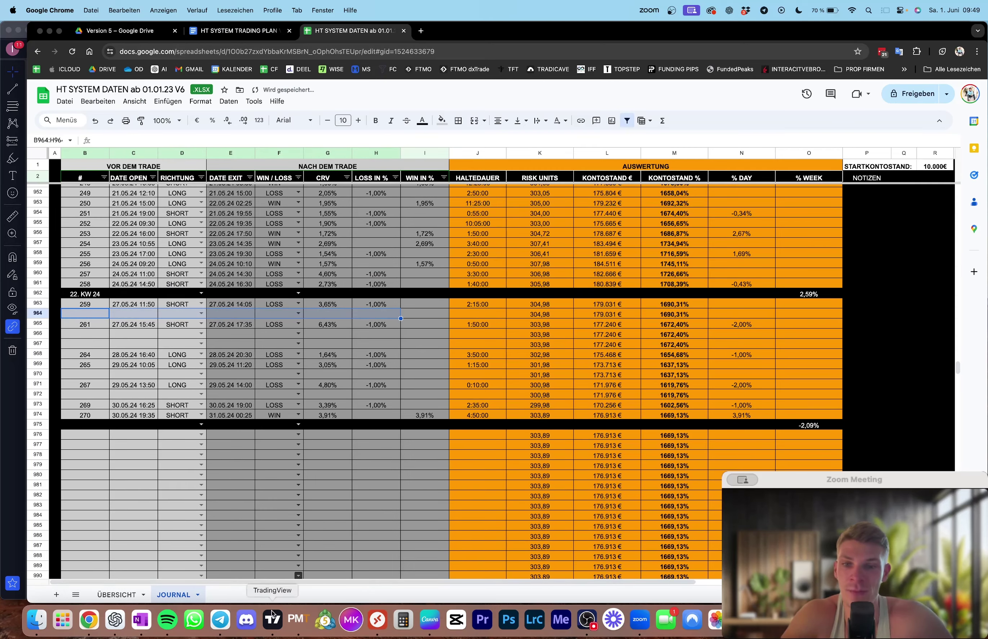
Review Monday's first short trade on the TradingView chart, and clear trade 259 from JOURNAL cells B963:H963 in the Chrome spreadsheet.
click(272, 618)
scroll(348, 203, up, 3)
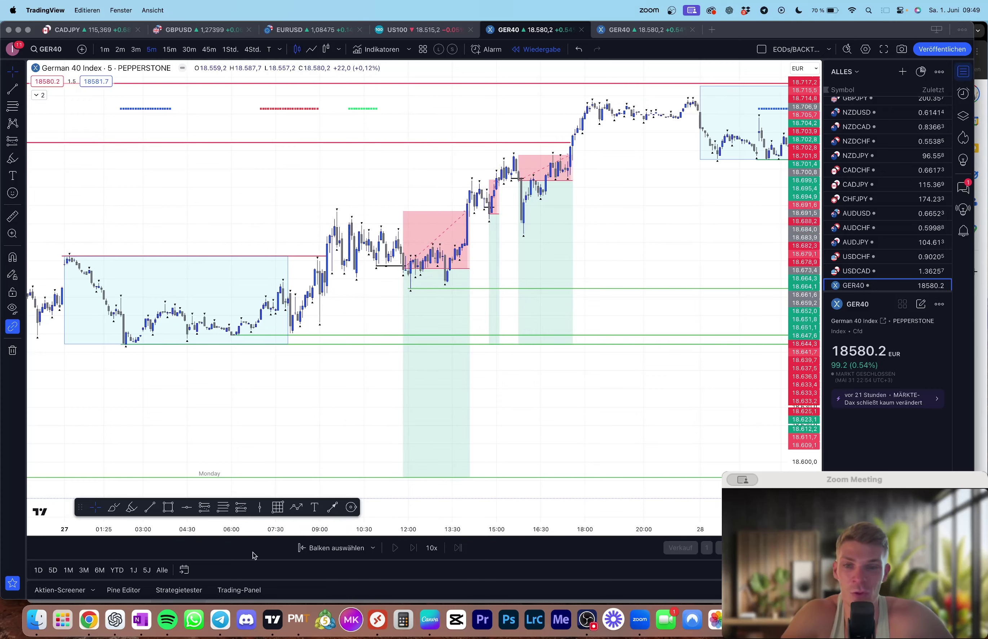
click(88, 620)
drag(86, 305, 384, 308)
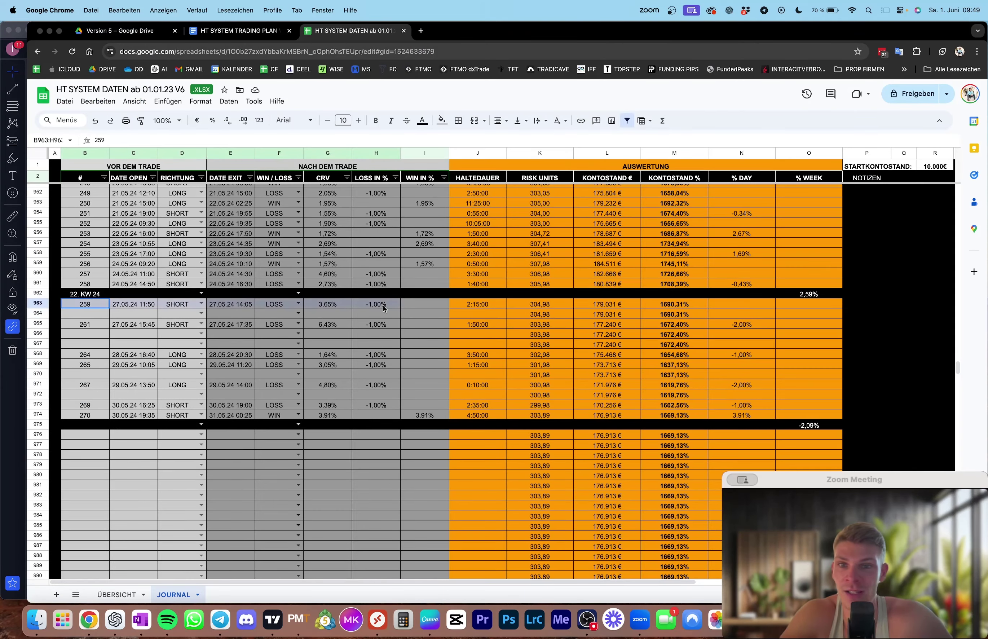
key(BackSpace)
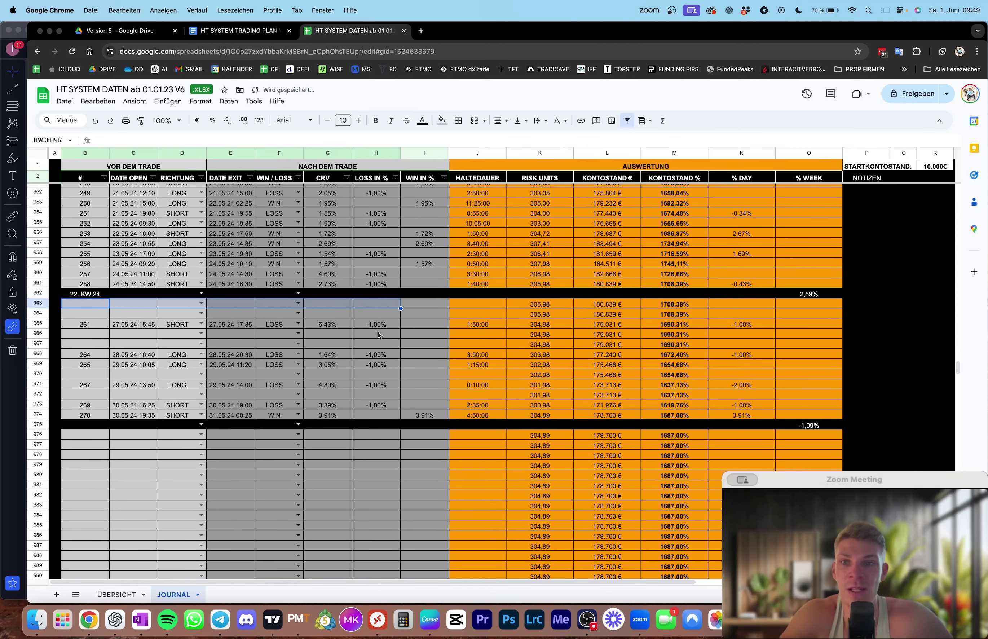
Check the weekly percentage sum in O975 and look over the preceding trades in the journal.
click(387, 334)
click(809, 426)
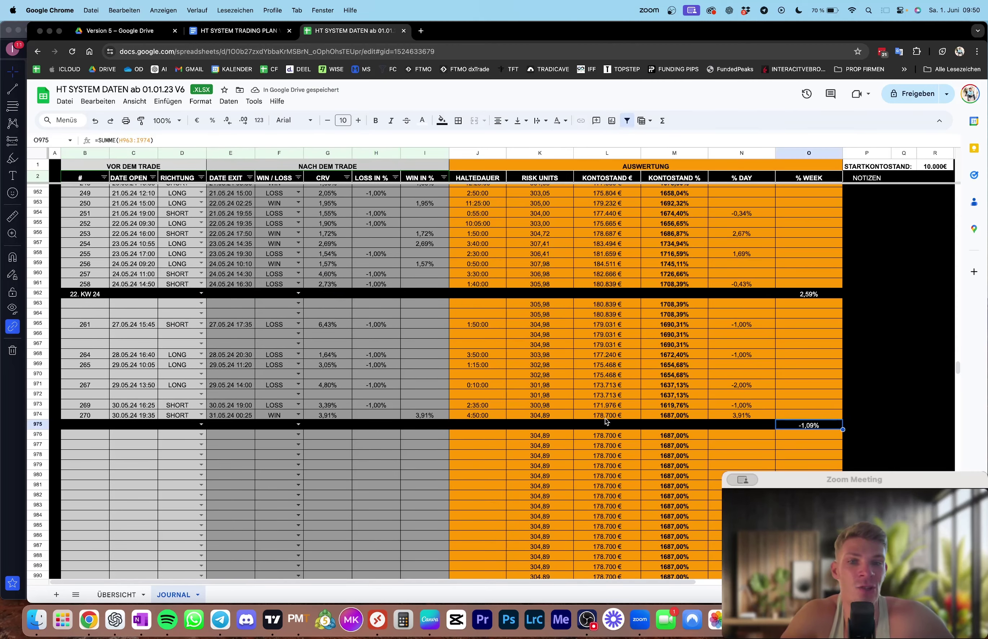
scroll(562, 419, up, 3)
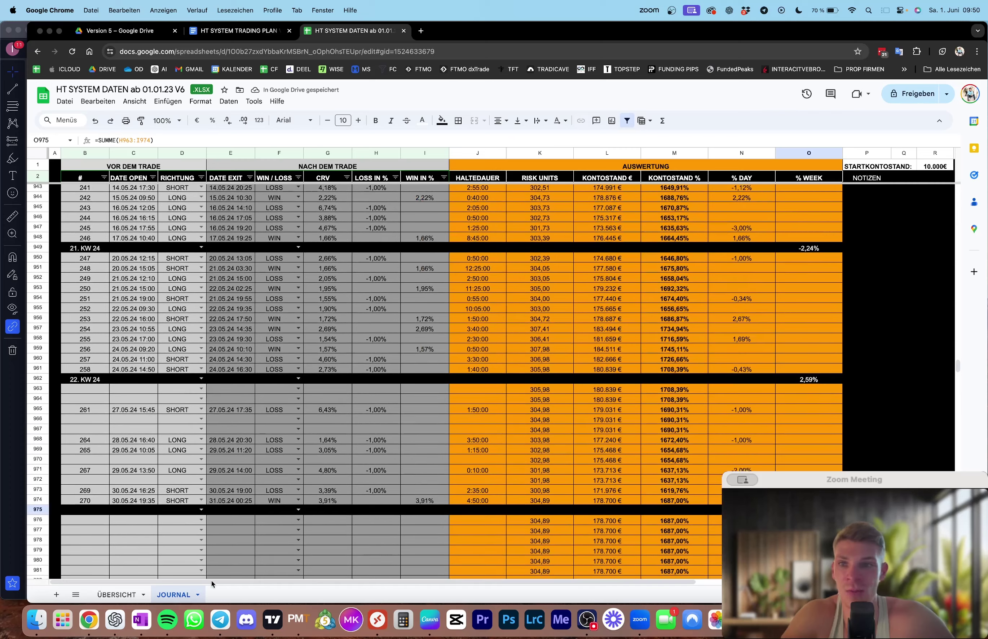
Switch to TradingView and go back on the GER40 5-minute chart to the trades of Friday 24 May.
click(272, 620)
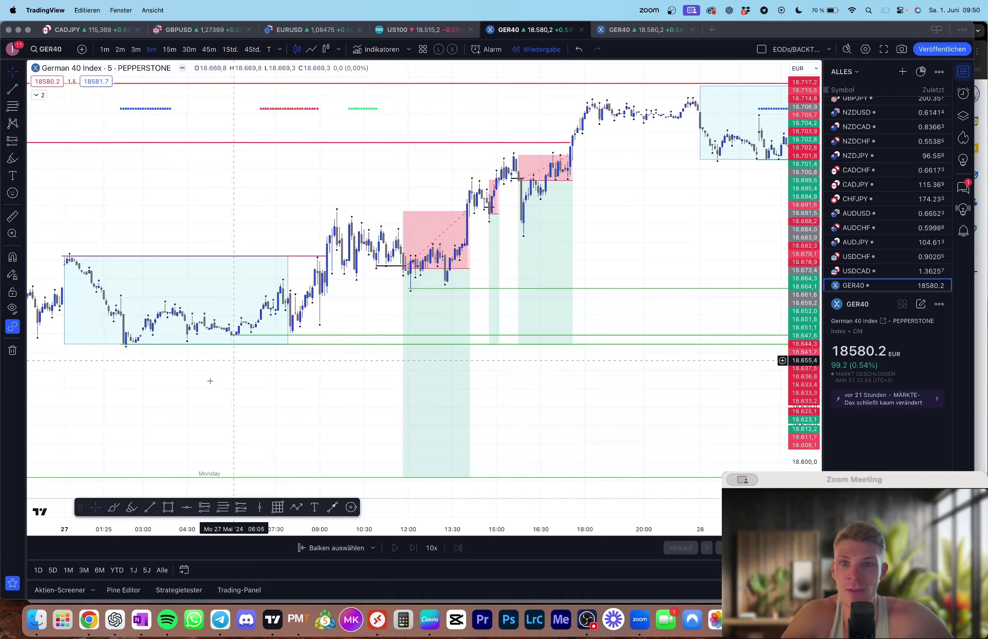
scroll(604, 237, left, 10)
scroll(604, 237, left, 5)
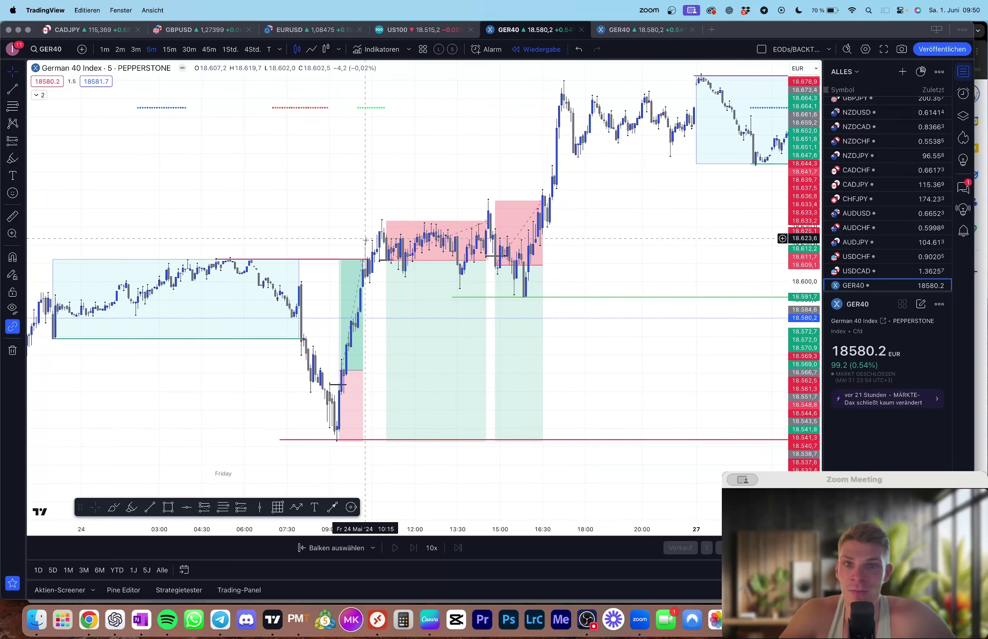
scroll(355, 243, left, 2)
click(536, 222)
click(558, 228)
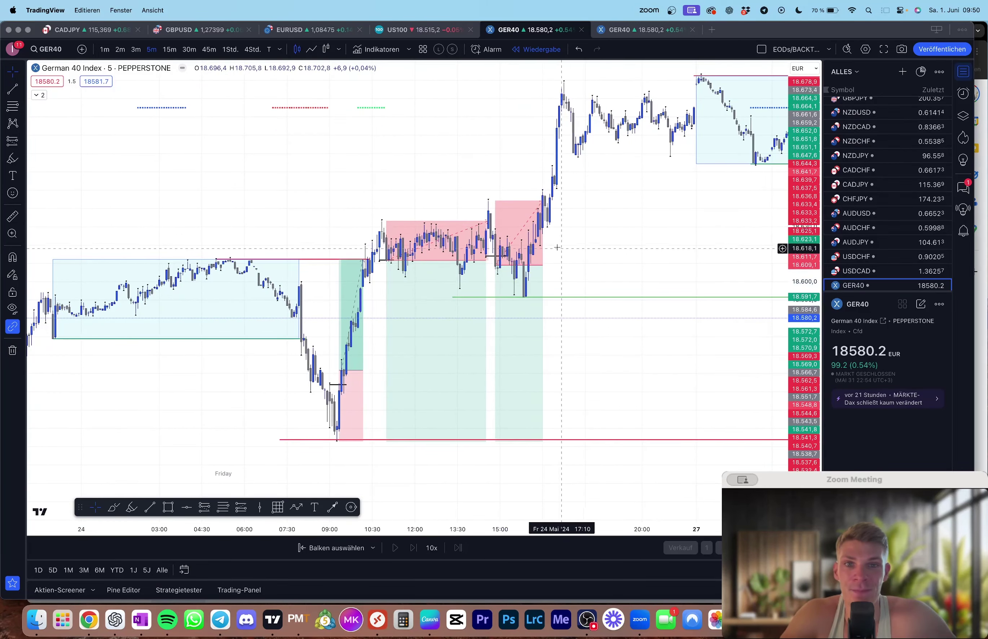
Examine the entries and stops of the two short positions on Friday 24 May against the preceding swing high.
click(496, 235)
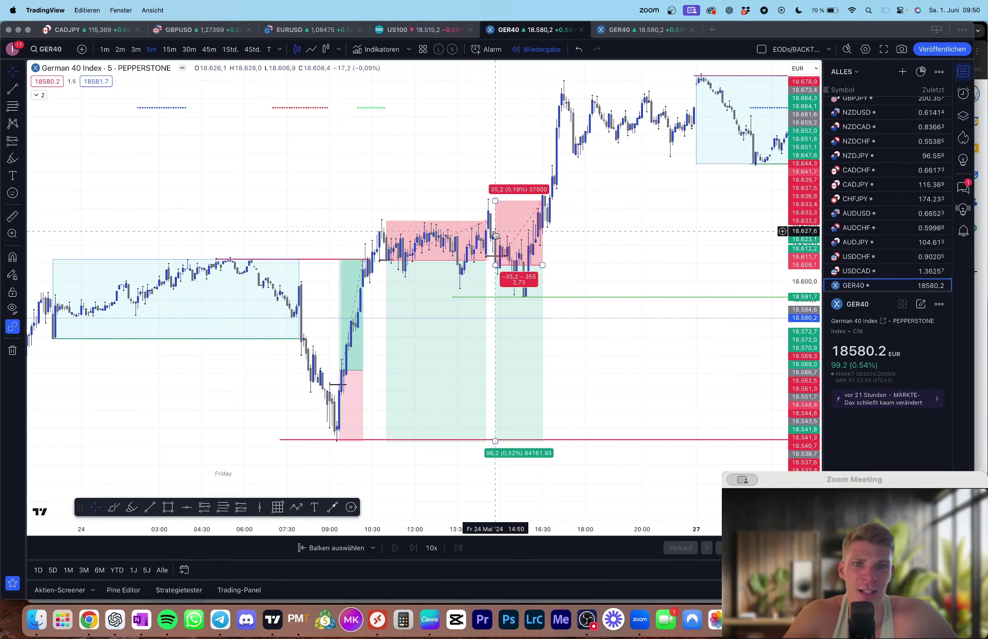
click(489, 232)
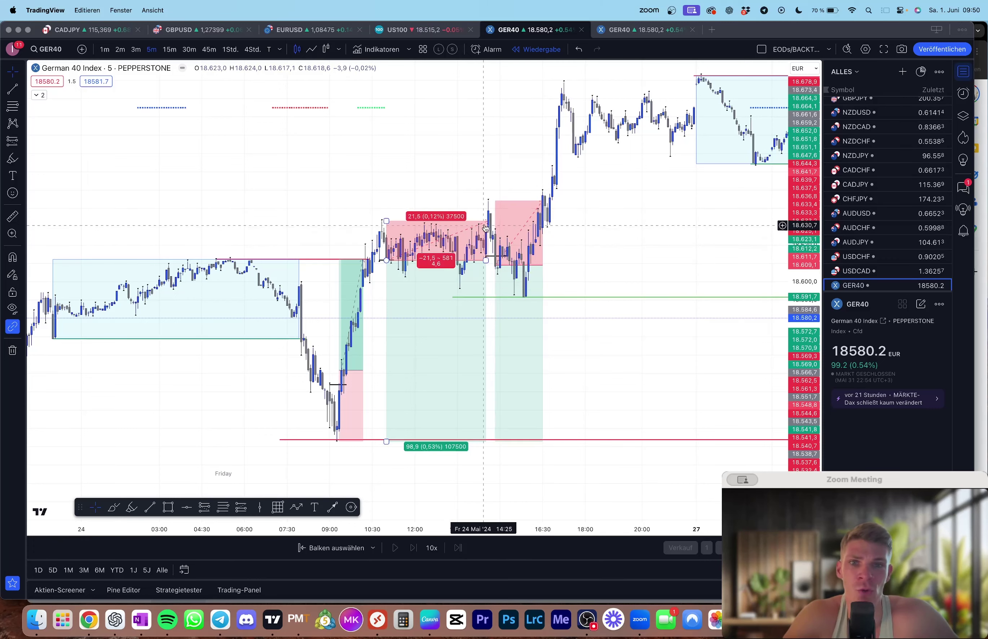
click(497, 266)
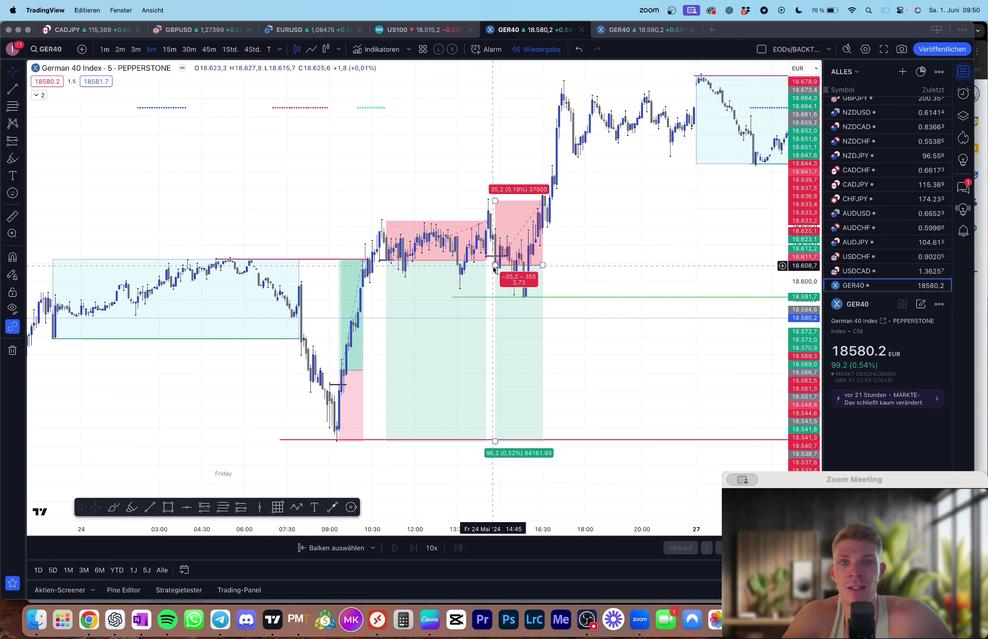
click(487, 222)
click(497, 236)
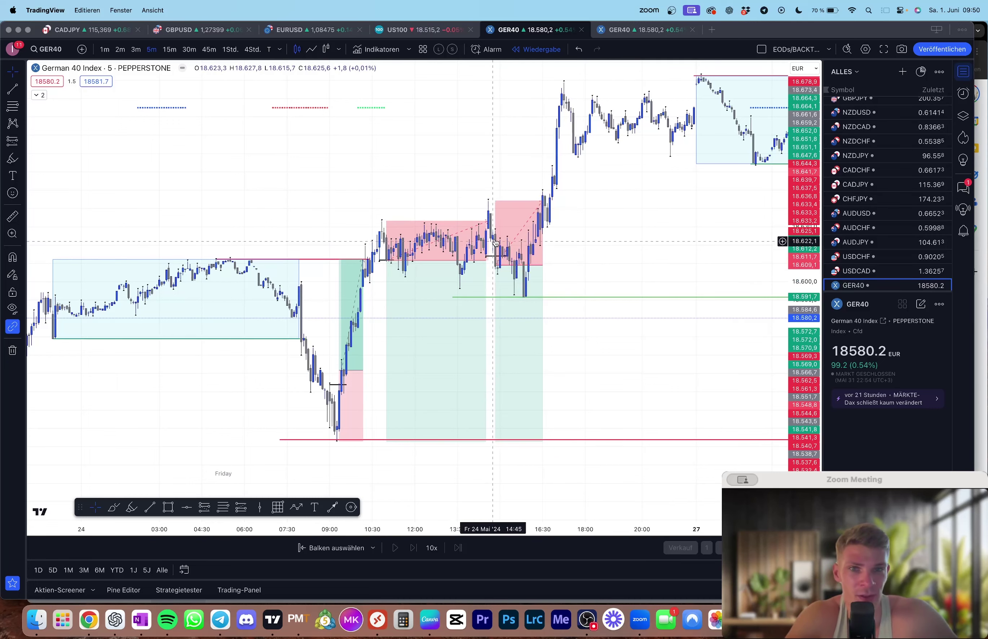
click(489, 198)
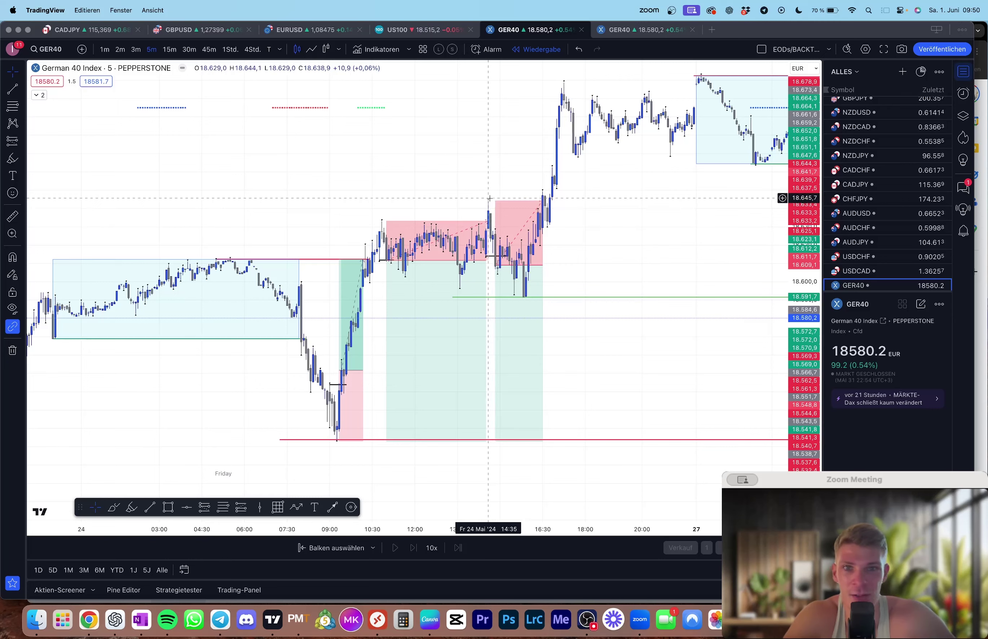
click(495, 202)
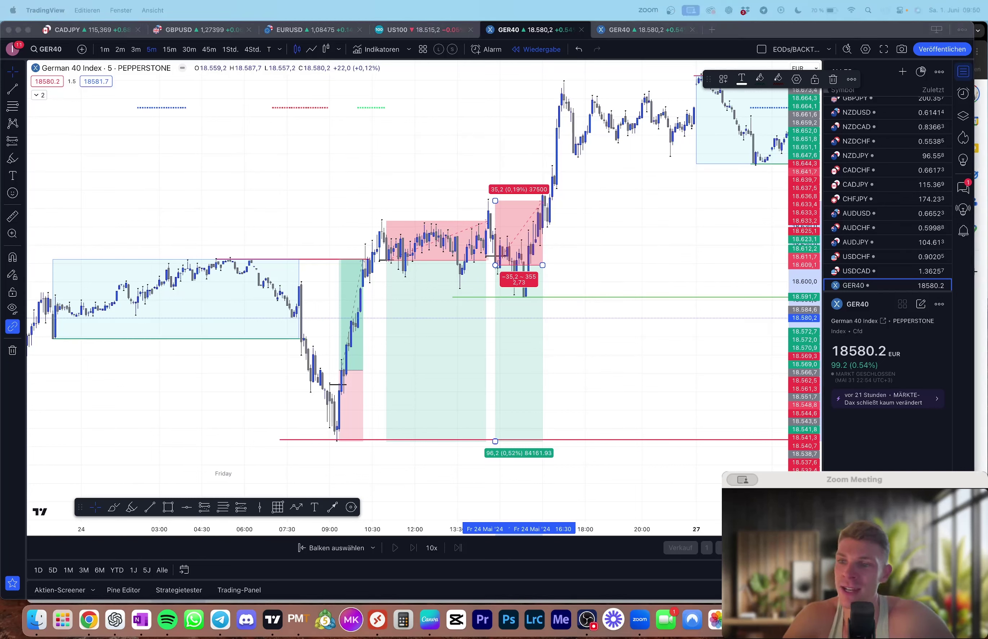
click(331, 199)
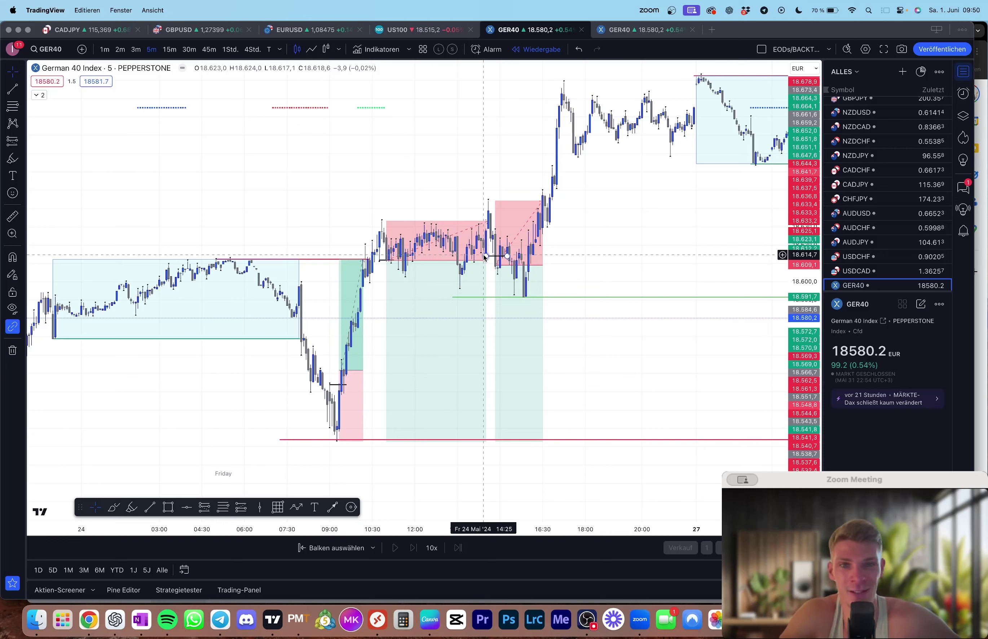
click(515, 250)
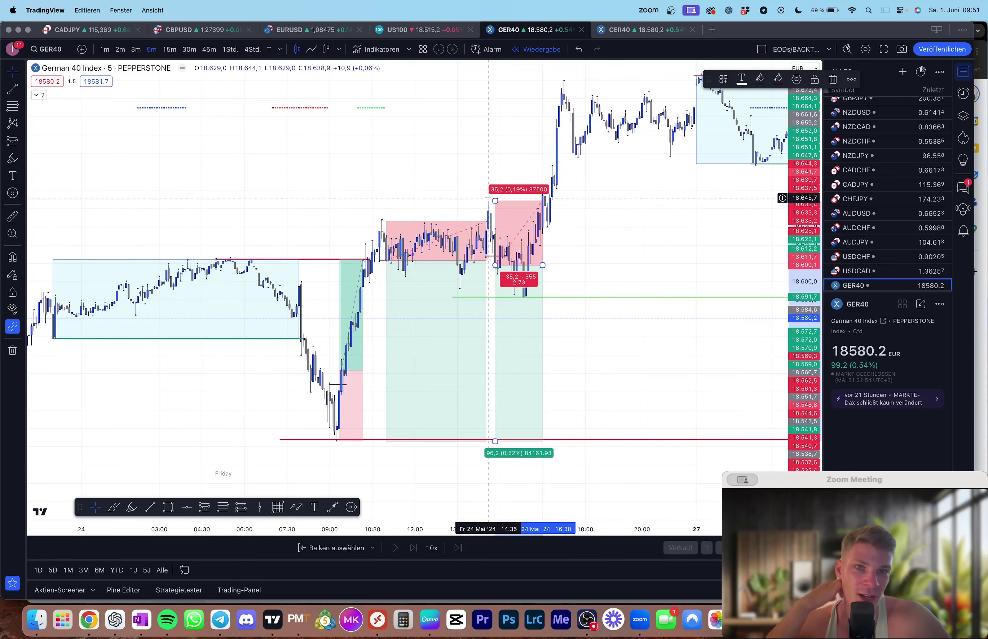
click(488, 198)
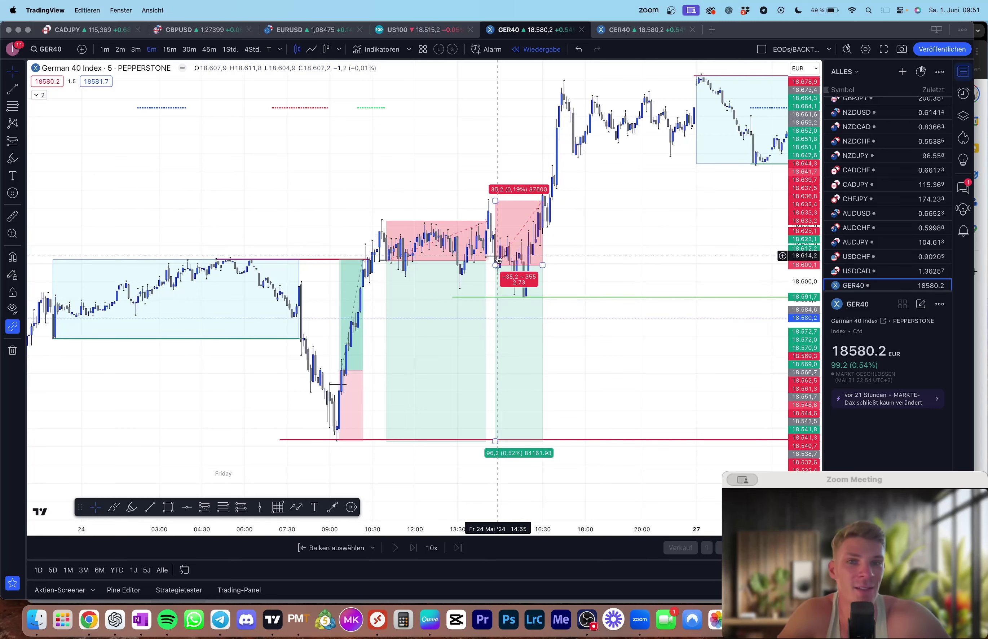
Review the Friday 24 May morning long position and the Thursday 23 May afternoon long position on the chart.
scroll(355, 231, left, 1)
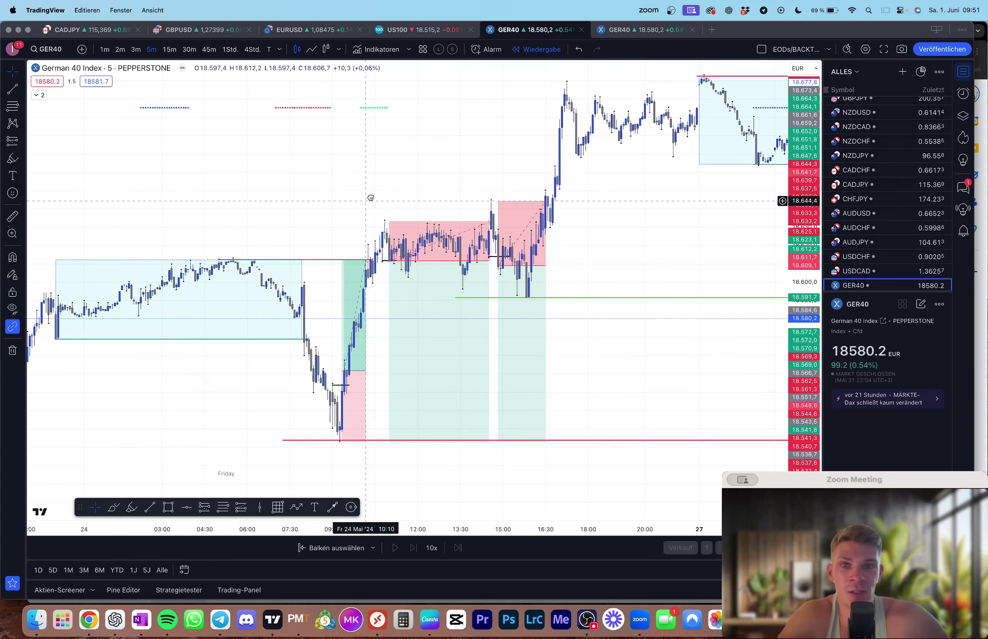
drag(371, 198, 418, 157)
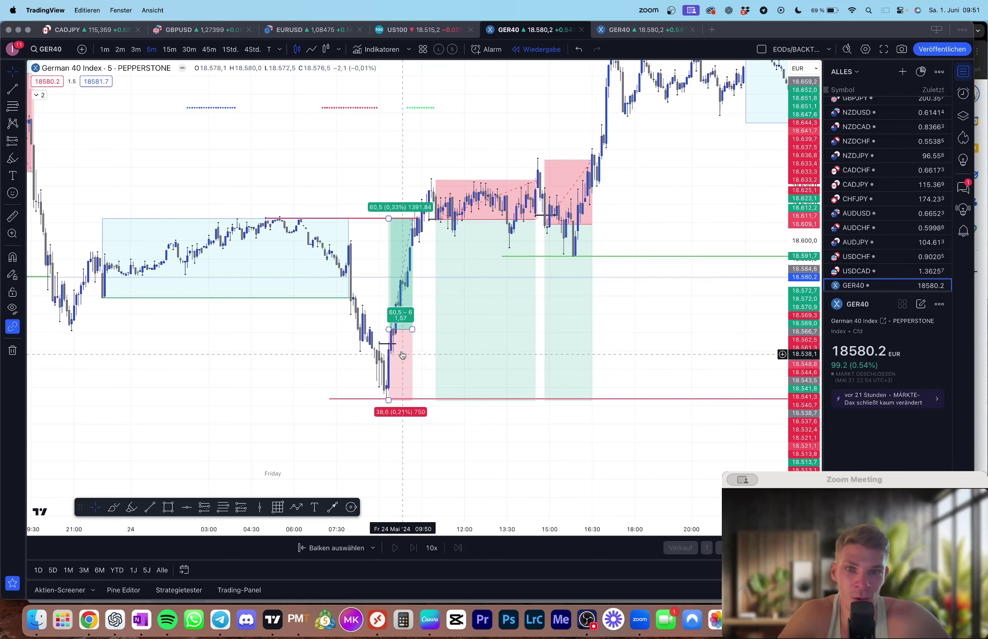
drag(261, 330, 293, 317)
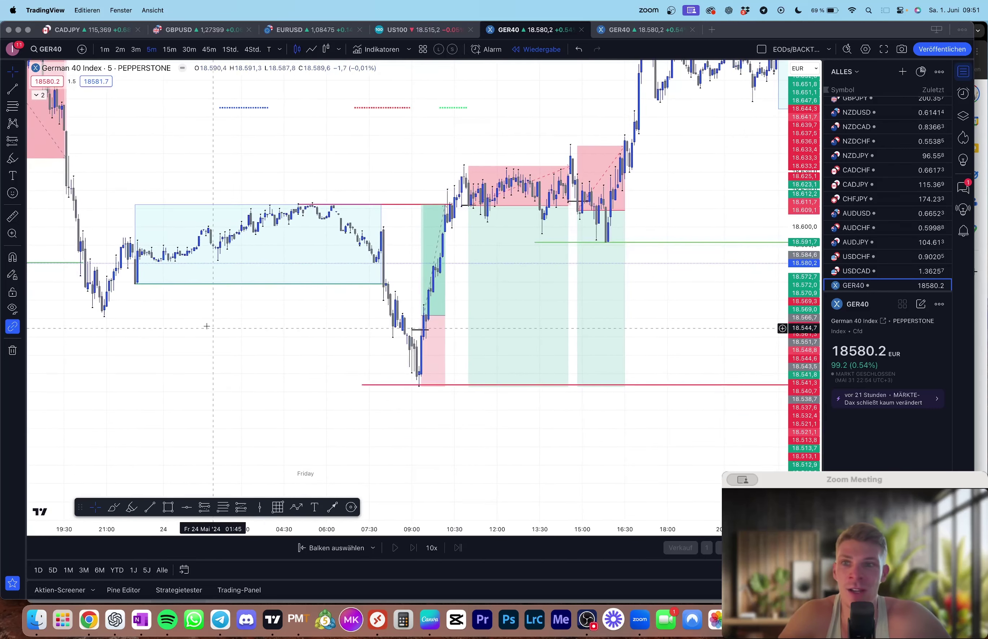
drag(216, 323, 220, 315)
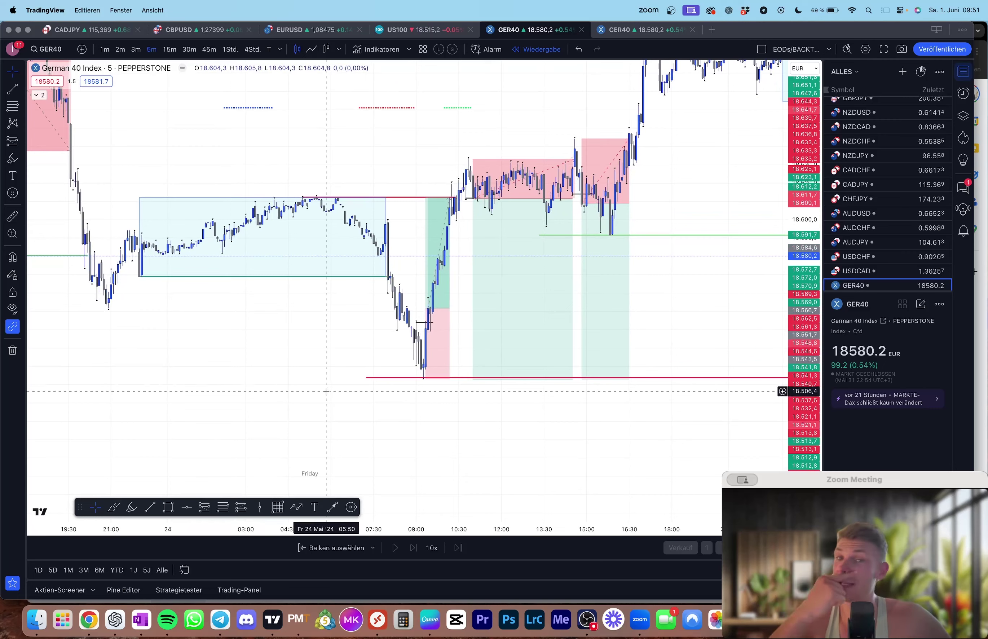
drag(381, 352, 585, 368)
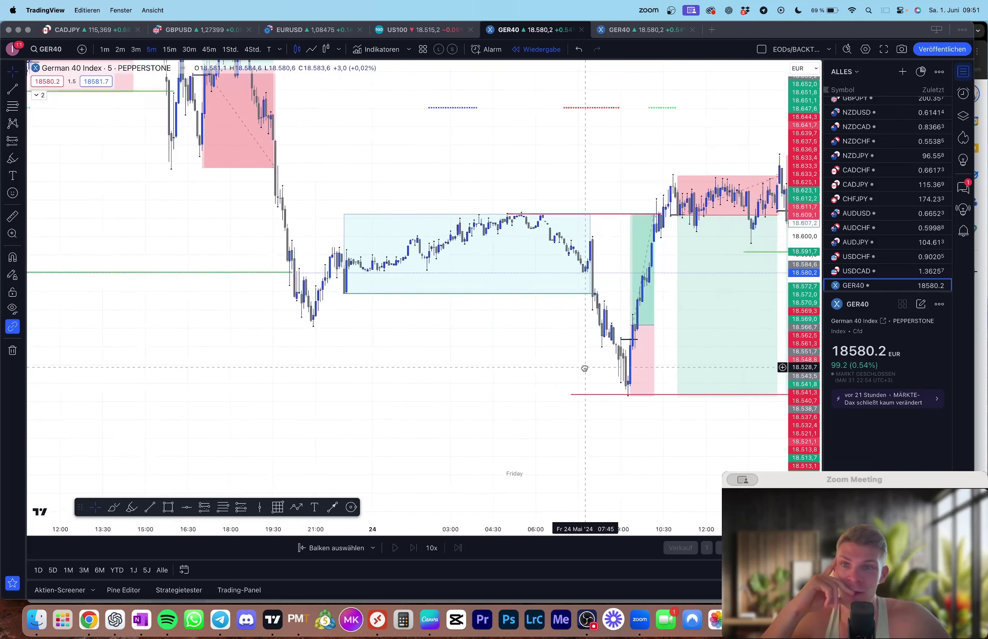
scroll(584, 368, left, 10)
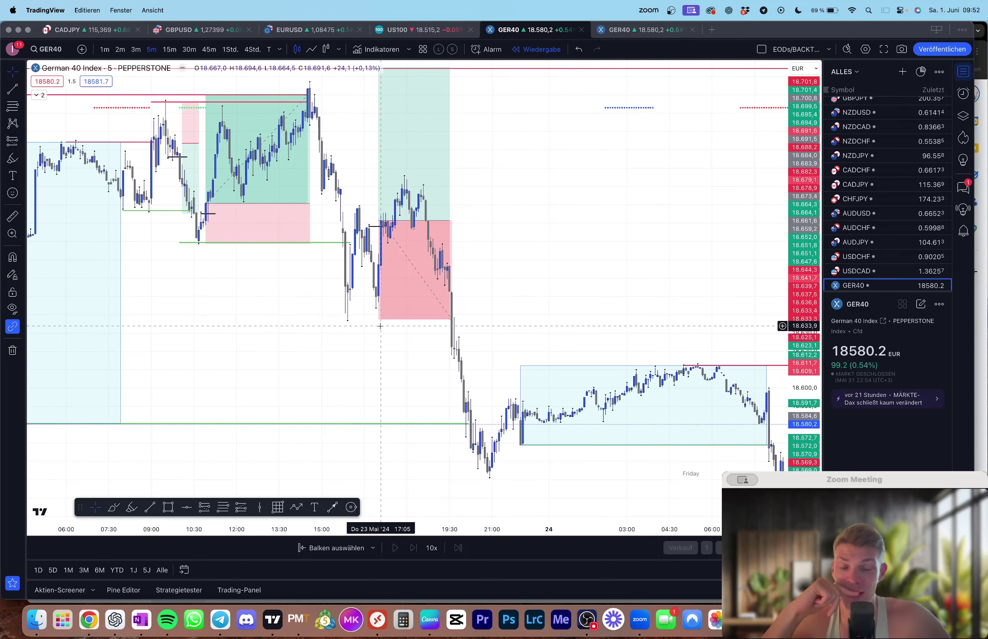
Switch to the journal in Chrome and clear the entries of trade 255 in row 958, from number through loss percentage.
click(84, 619)
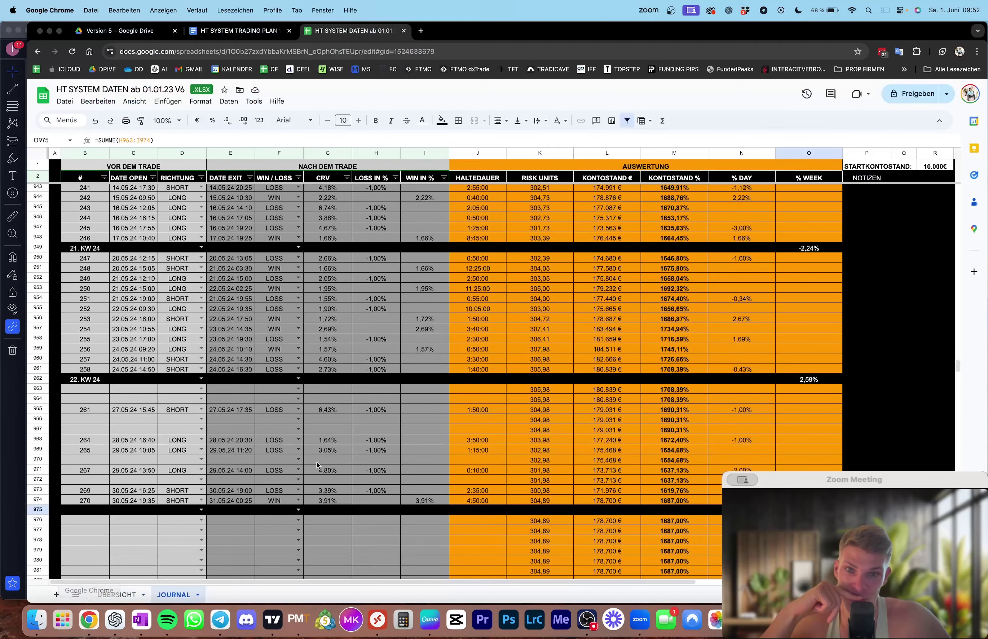
click(97, 327)
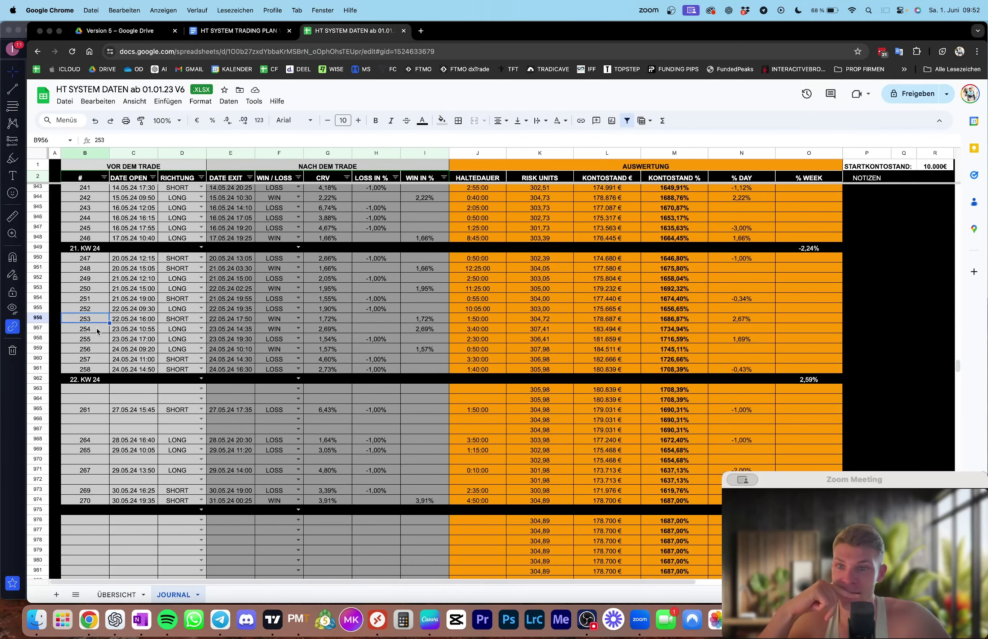
drag(96, 349, 378, 343)
key(Delete)
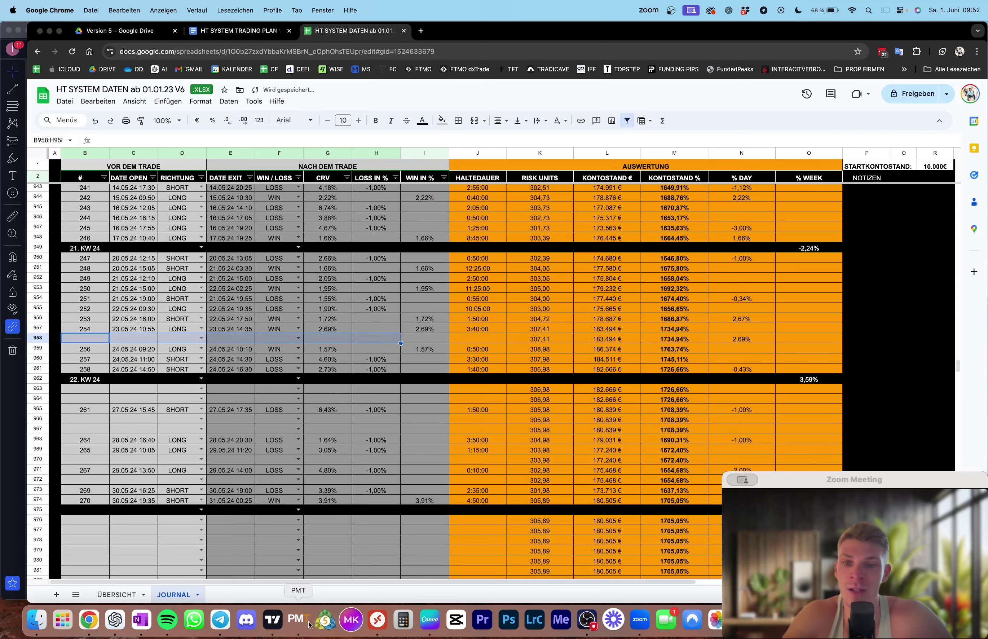
Switch to TradingView and go back on the GER40 chart to the trades of Wednesday 22 May.
click(273, 620)
scroll(331, 346, left, 5)
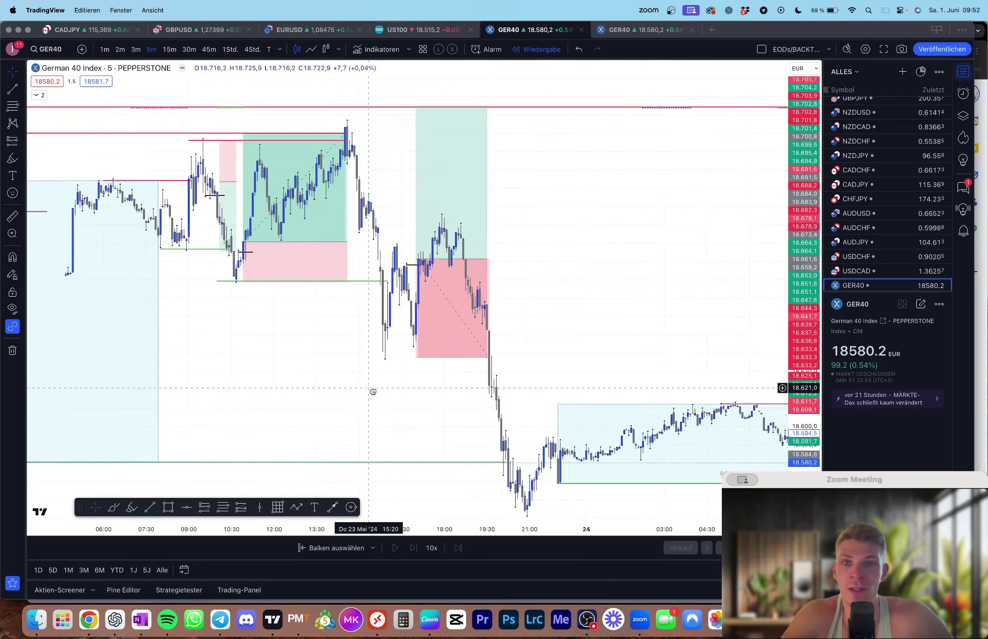
scroll(422, 378, left, 5)
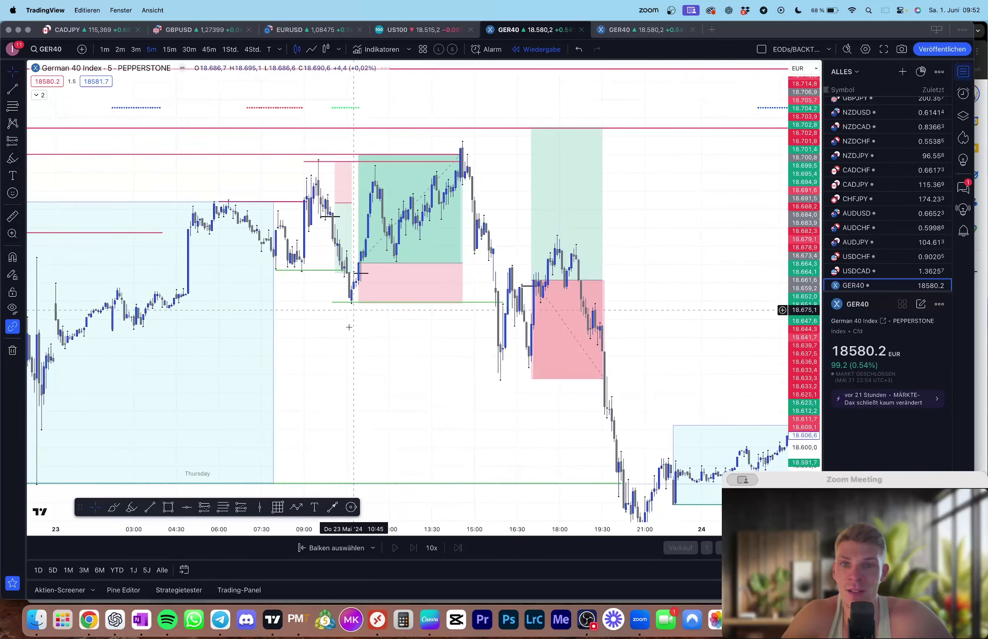
scroll(392, 388, left, 10)
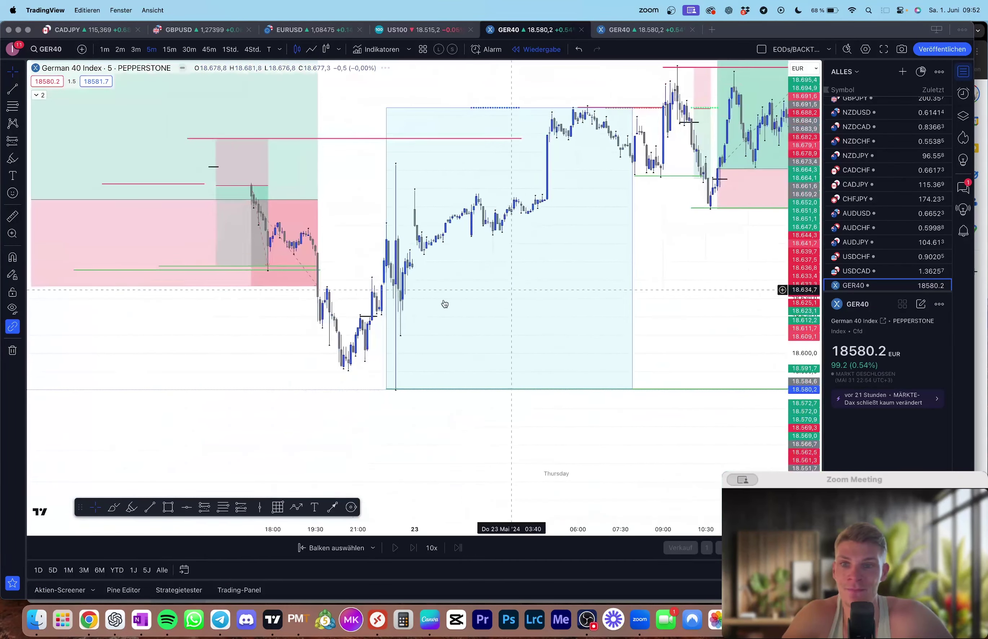
scroll(445, 322, left, 10)
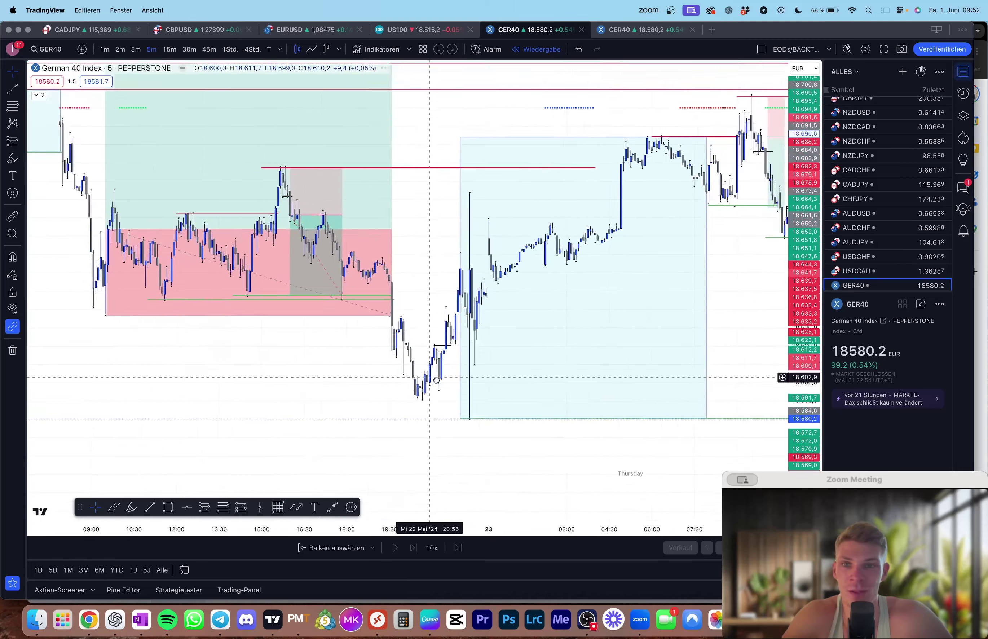
scroll(388, 371, left, 10)
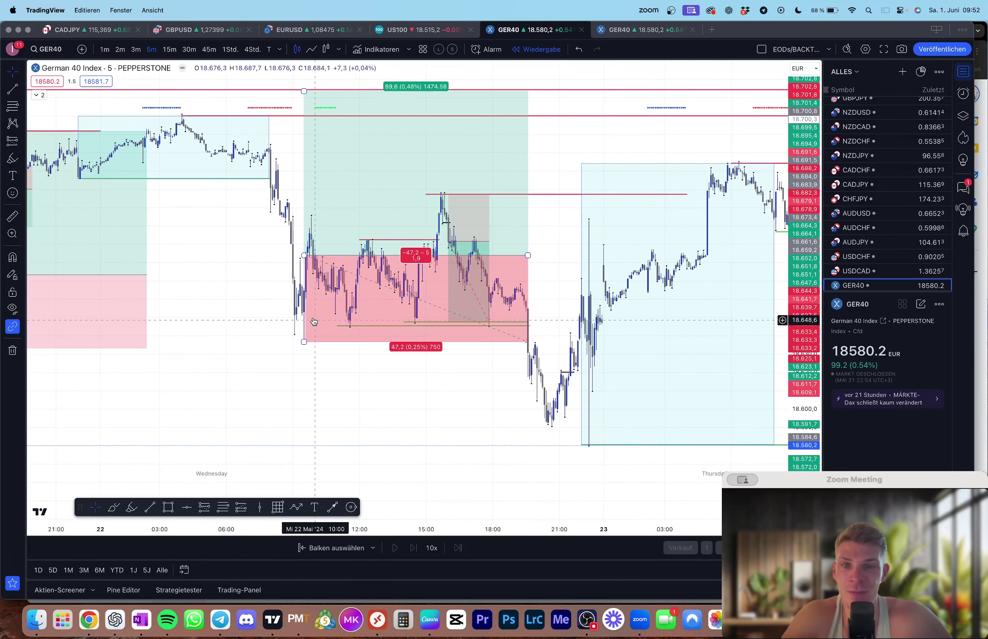
Examine the long position opened at 09:30 on Wednesday 22 May, including its stop, surrounding swing points and exit.
click(303, 305)
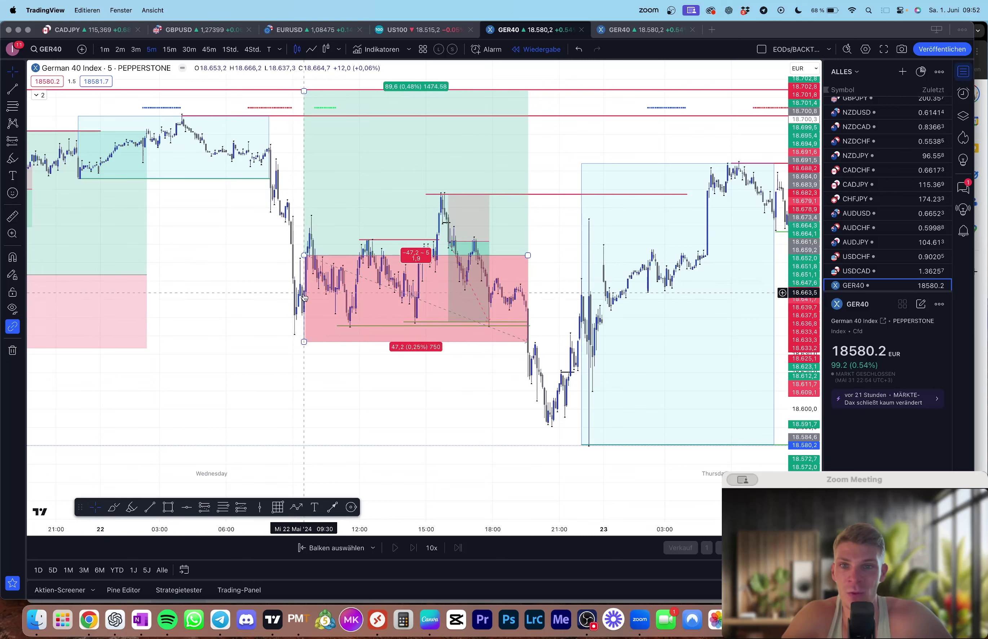
click(294, 335)
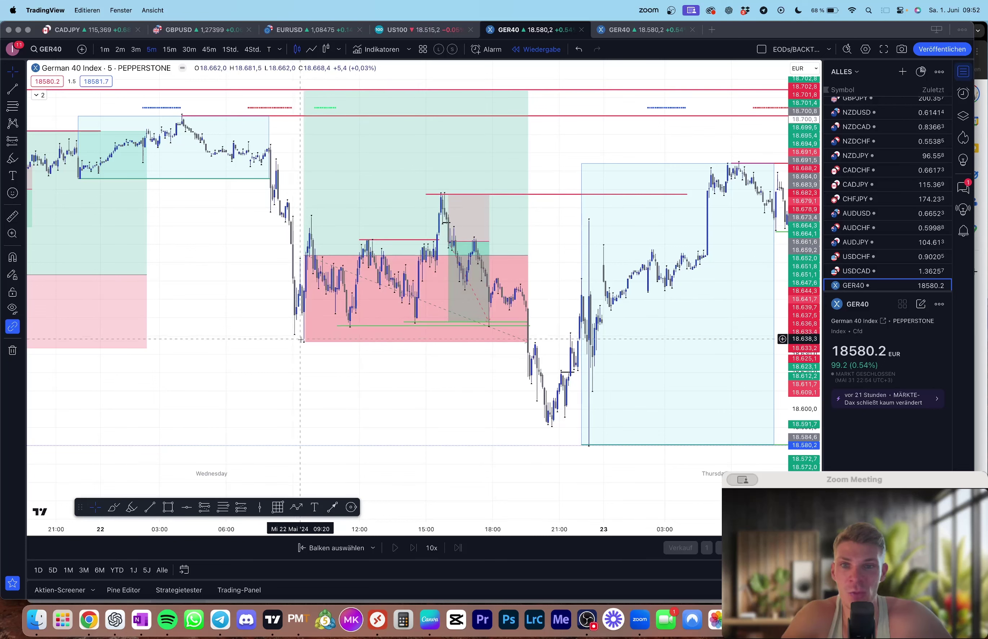
click(312, 229)
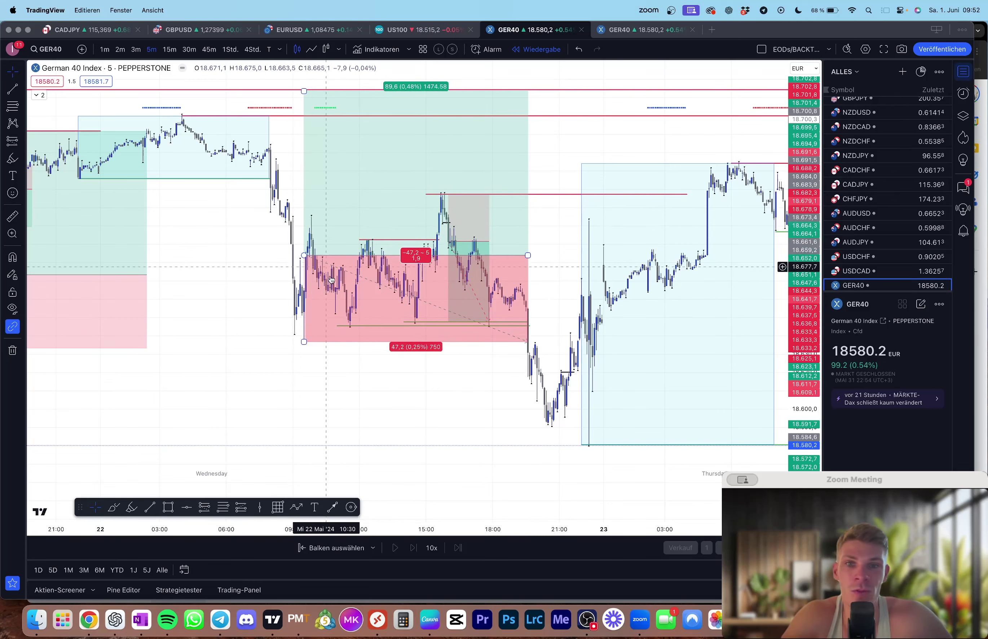
click(457, 266)
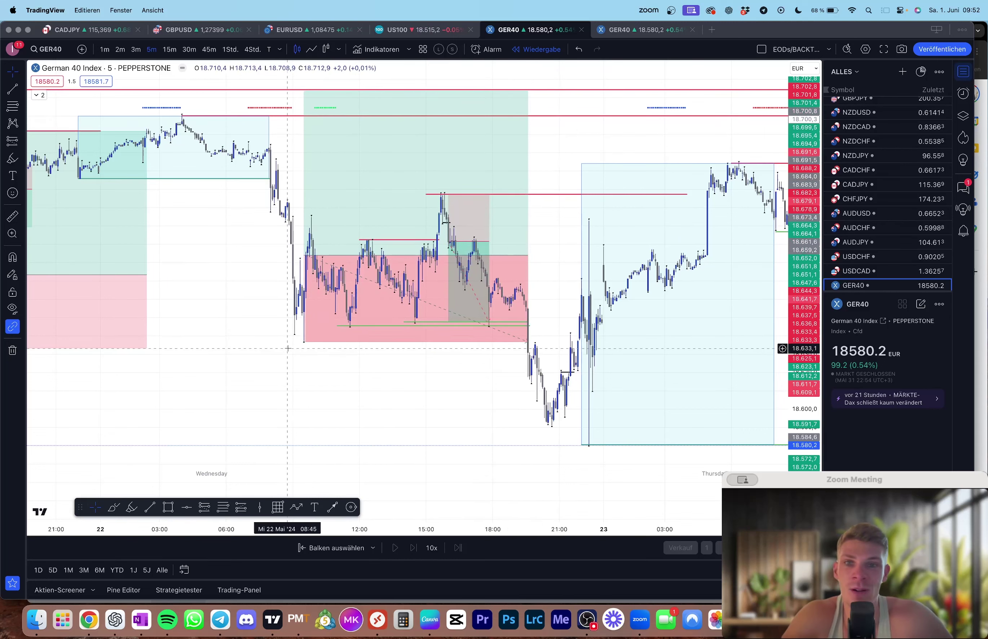
click(521, 339)
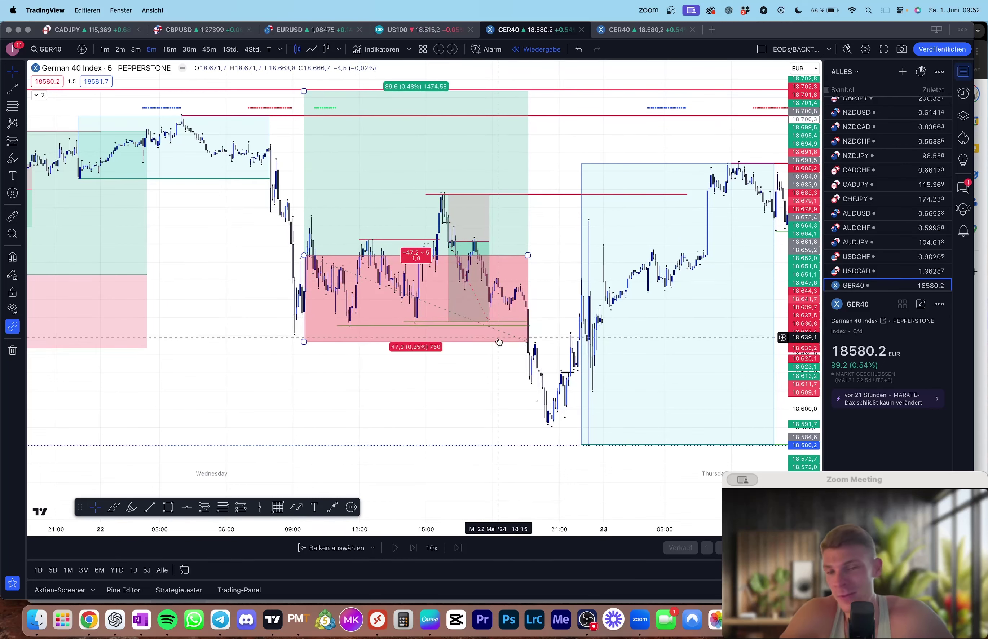
click(377, 366)
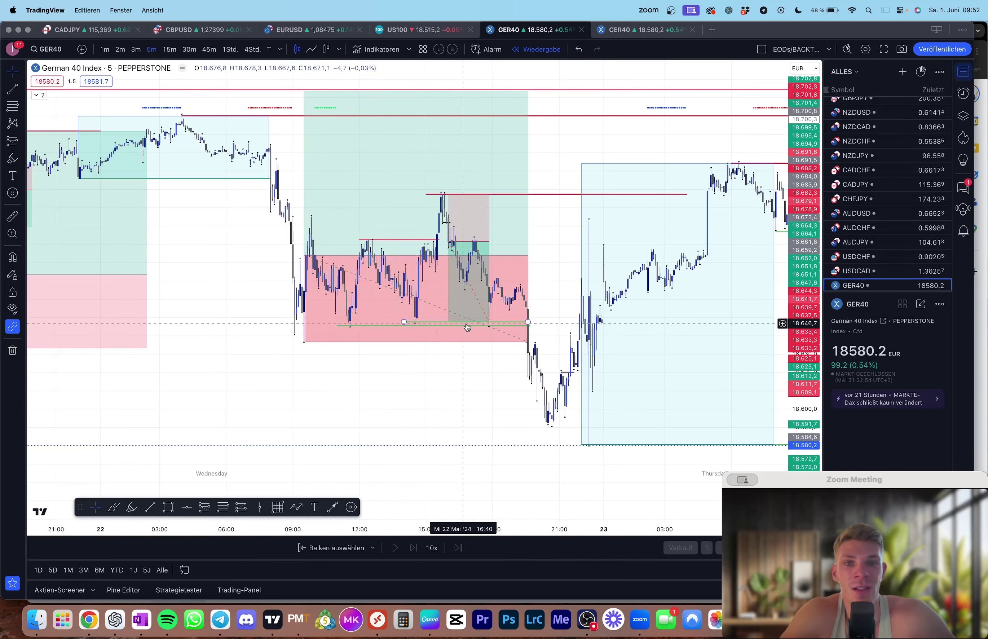
Highlight the equal lows, the stop zone and the drop and recovery around the Wednesday 22 May 09:30 long position.
click(12, 158)
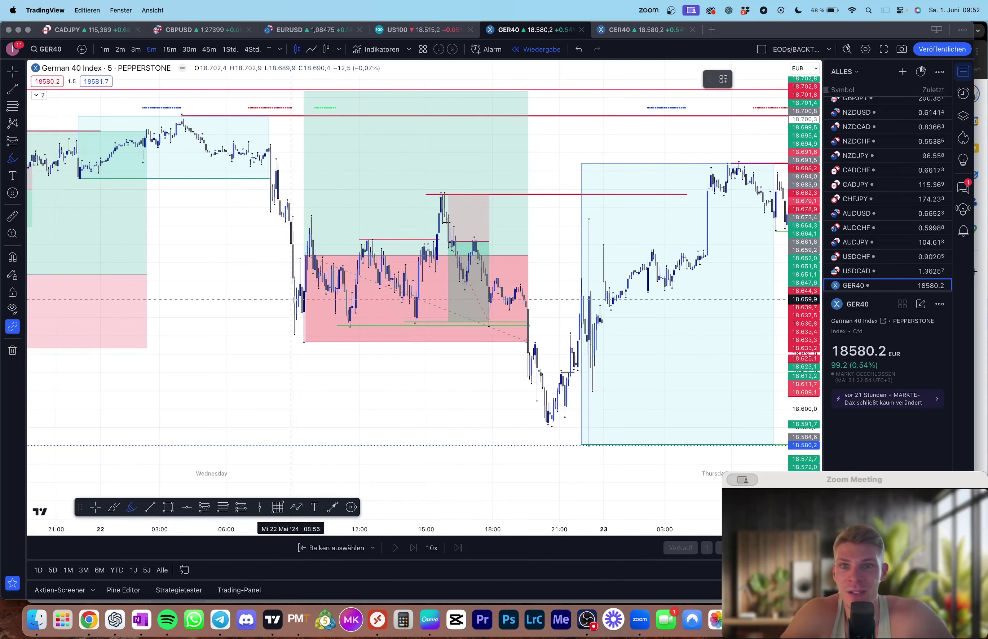
drag(349, 323, 527, 324)
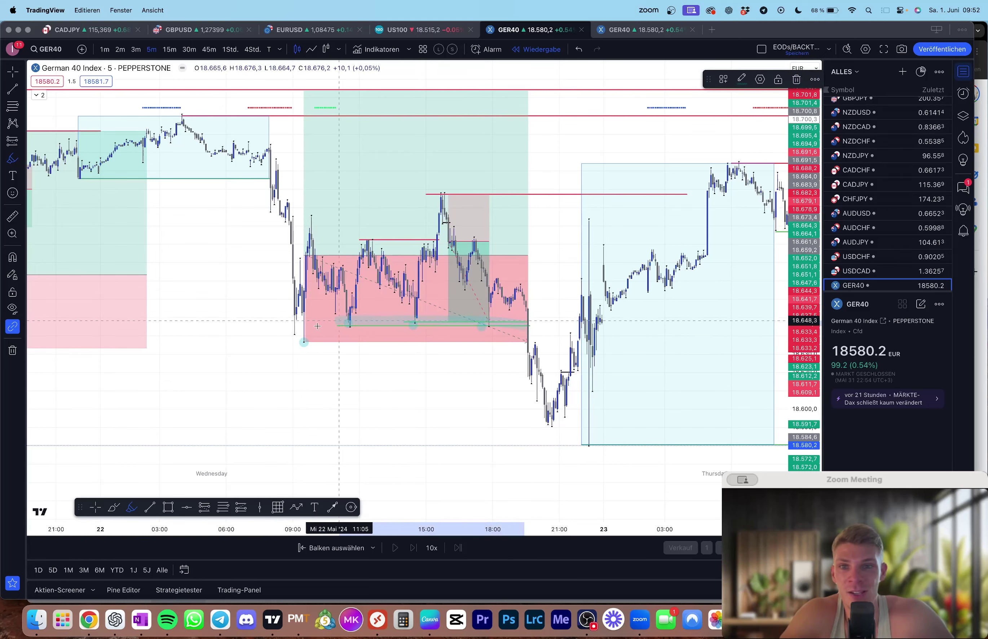
mouse_move(293, 332)
mouse_down()
mouse_move(305, 341)
mouse_move(539, 336)
mouse_up()
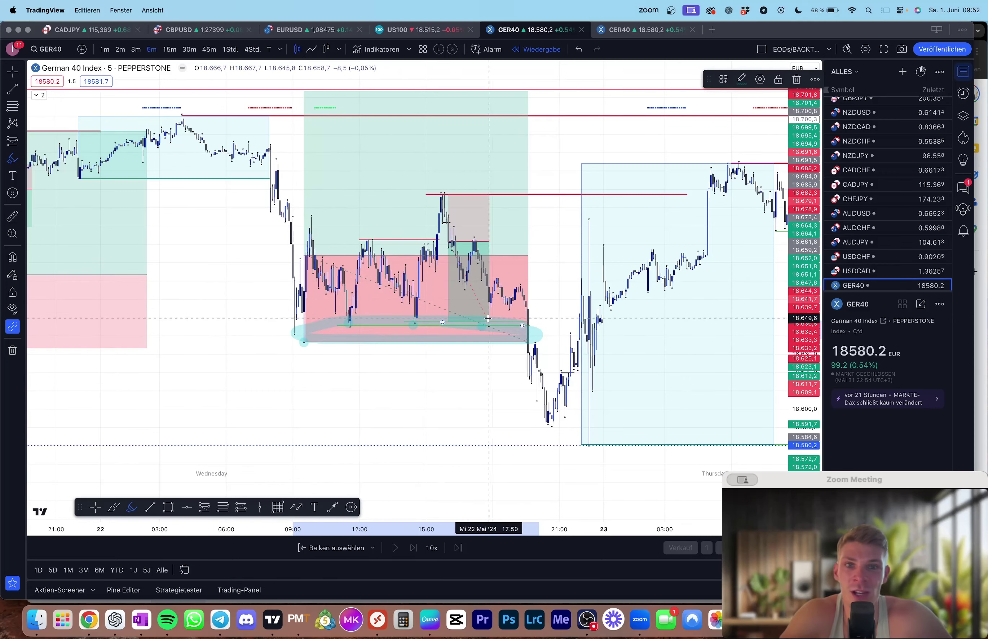
drag(532, 231, 489, 309)
drag(402, 314, 424, 271)
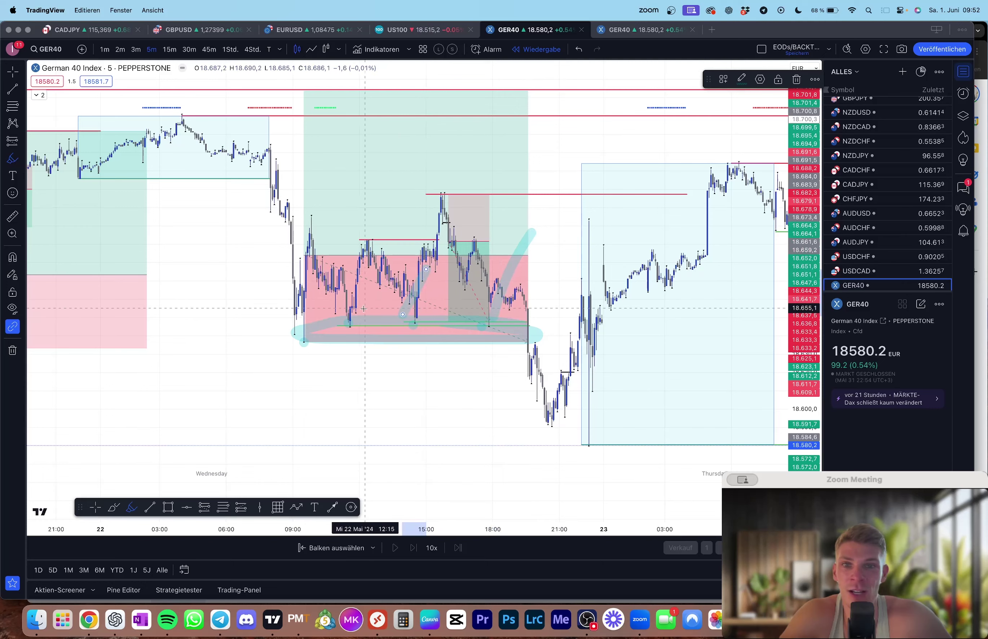
drag(288, 354, 462, 359)
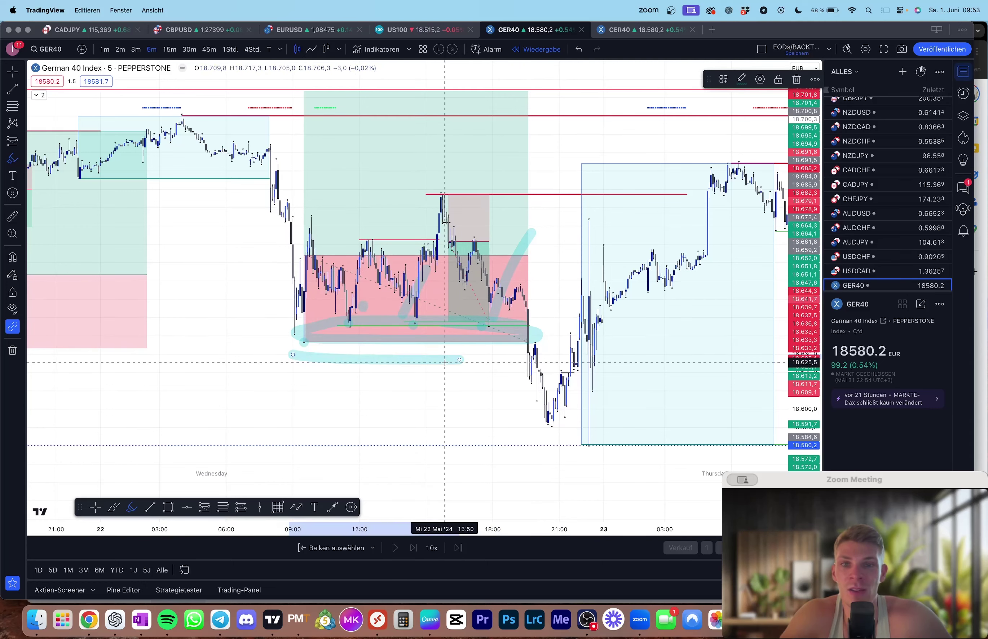
mouse_move(545, 418)
mouse_down()
mouse_move(581, 386)
mouse_move(758, 156)
mouse_up()
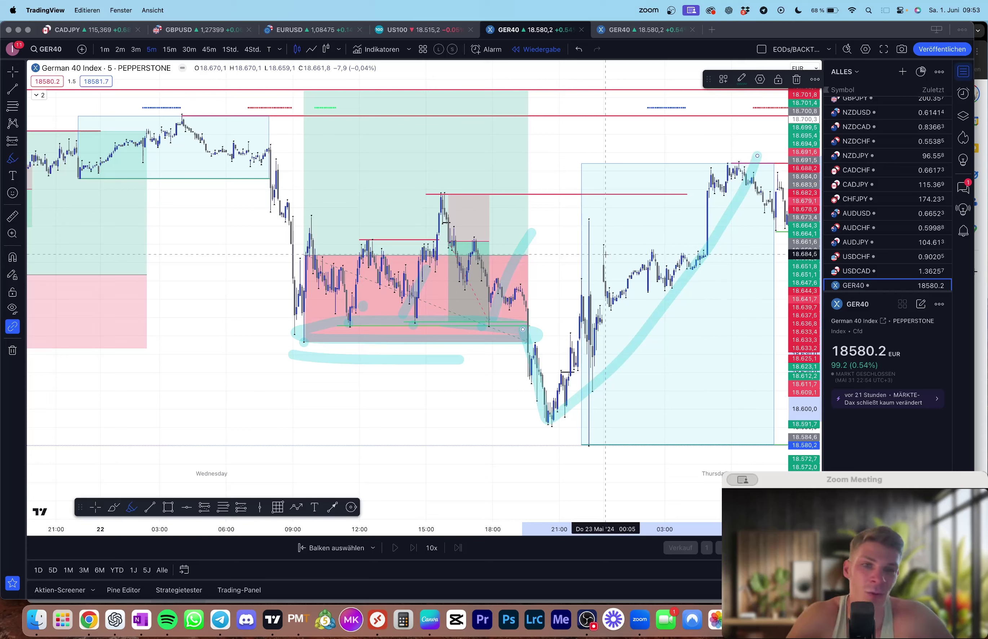
Undo all highlighter strokes around the Wednesday 22 May long position and return to the normal cursor.
key(super+z)
key(super+z)
key(super+z)
key(super+z)
key(super+z)
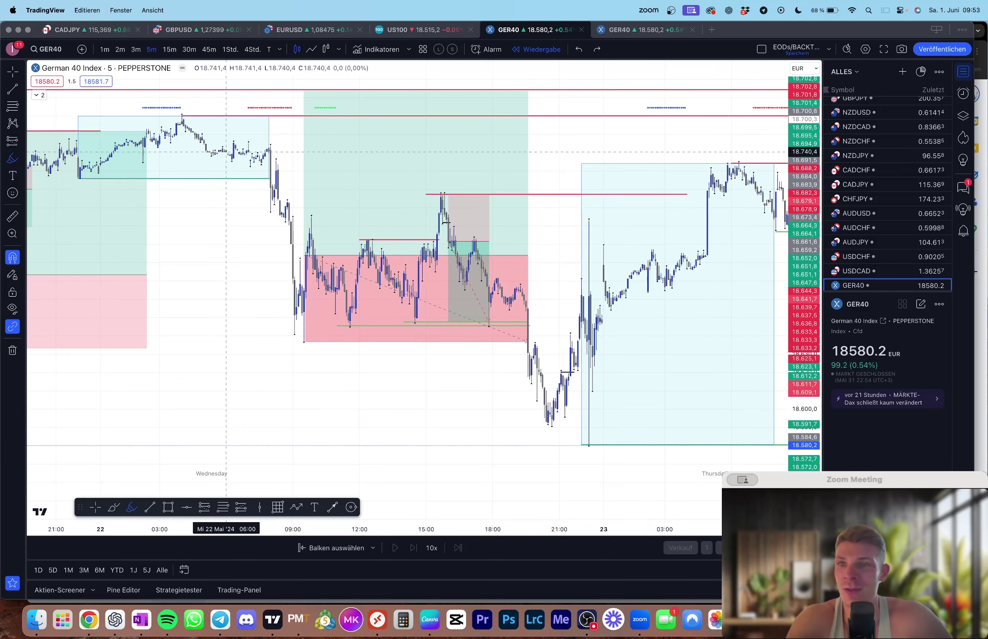
click(12, 71)
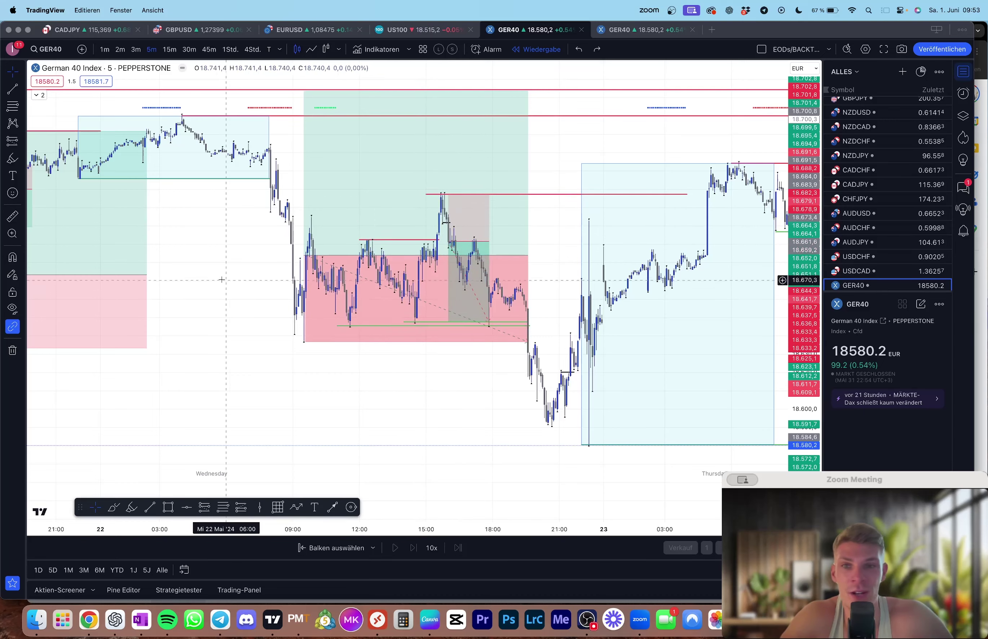
Go back to Tuesday 21 May and examine the small short position opened inside the larger afternoon long position.
scroll(374, 299, left, 10)
scroll(444, 436, left, 5)
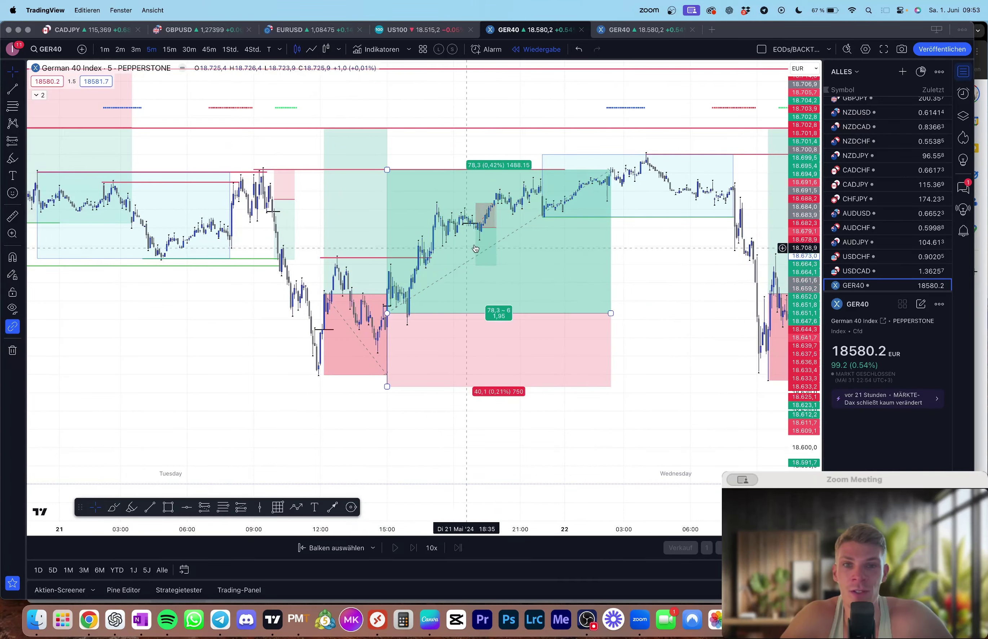
click(477, 231)
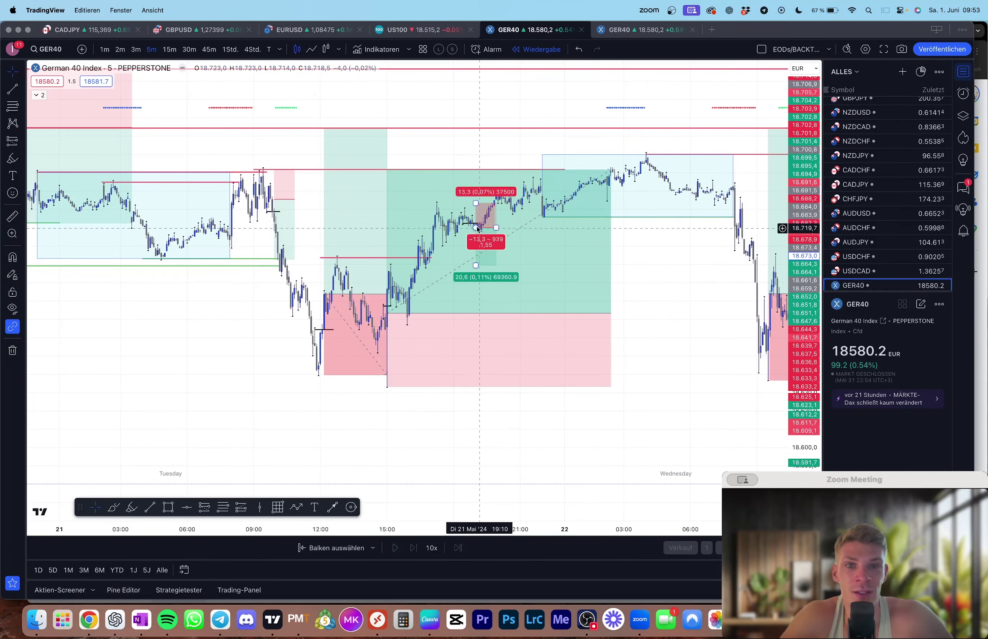
click(463, 222)
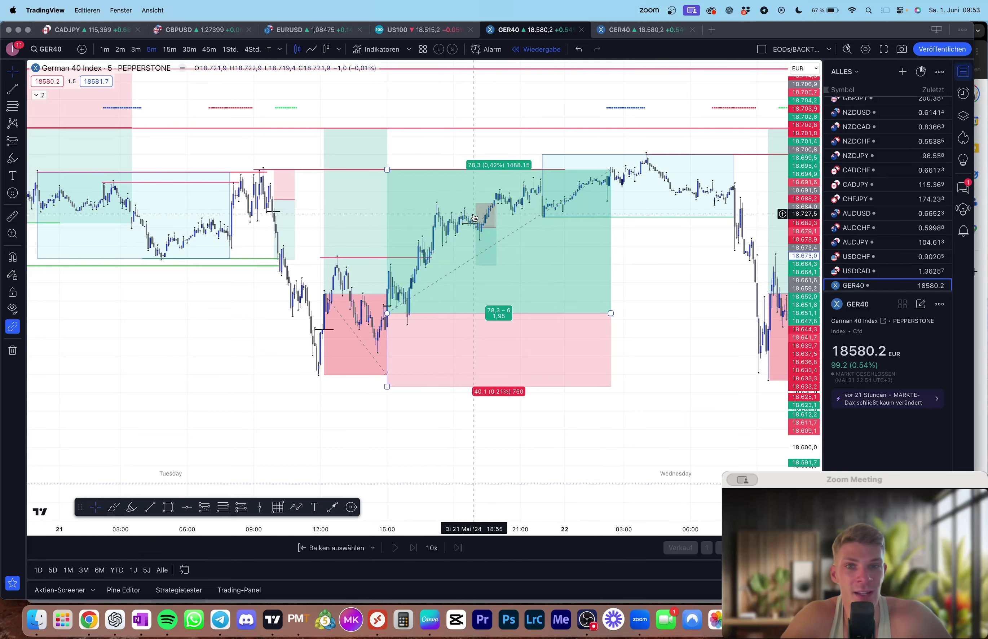
click(490, 222)
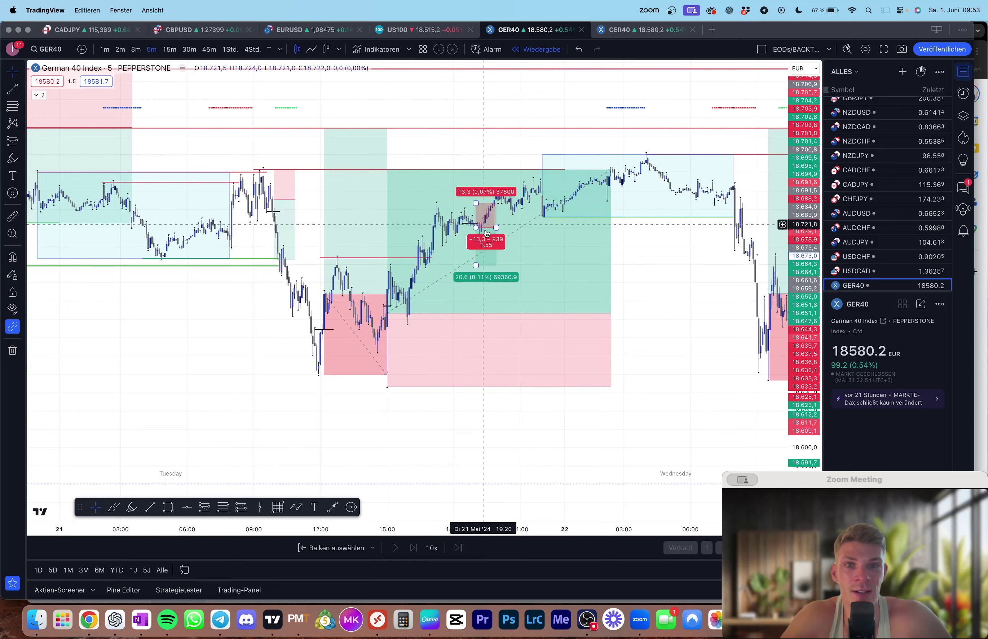
click(467, 208)
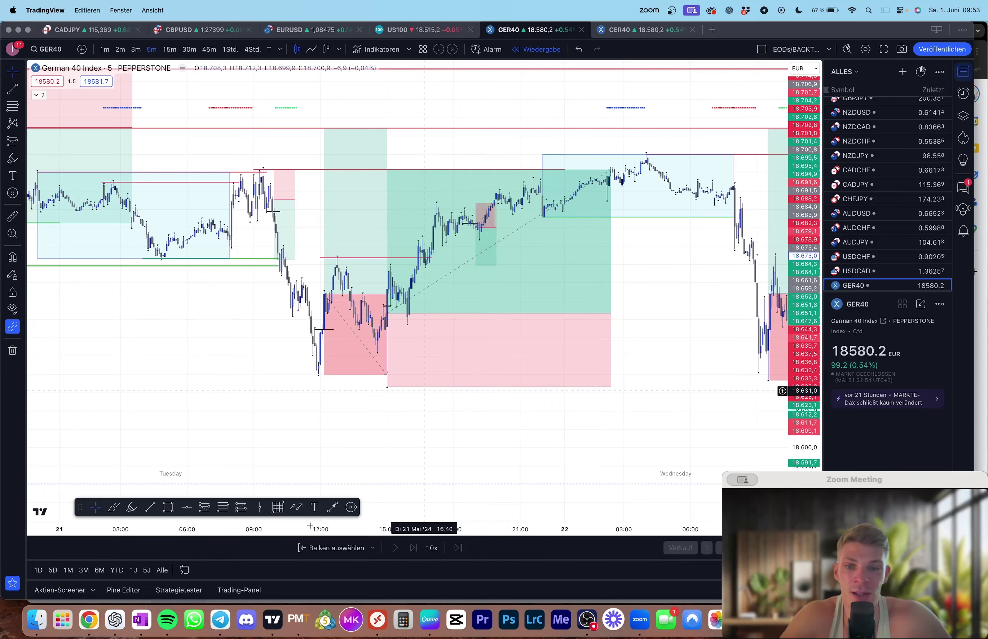
Switch to the journal in Chrome and clear the entries of trade 251 in row 954, from number through loss percentage.
click(89, 620)
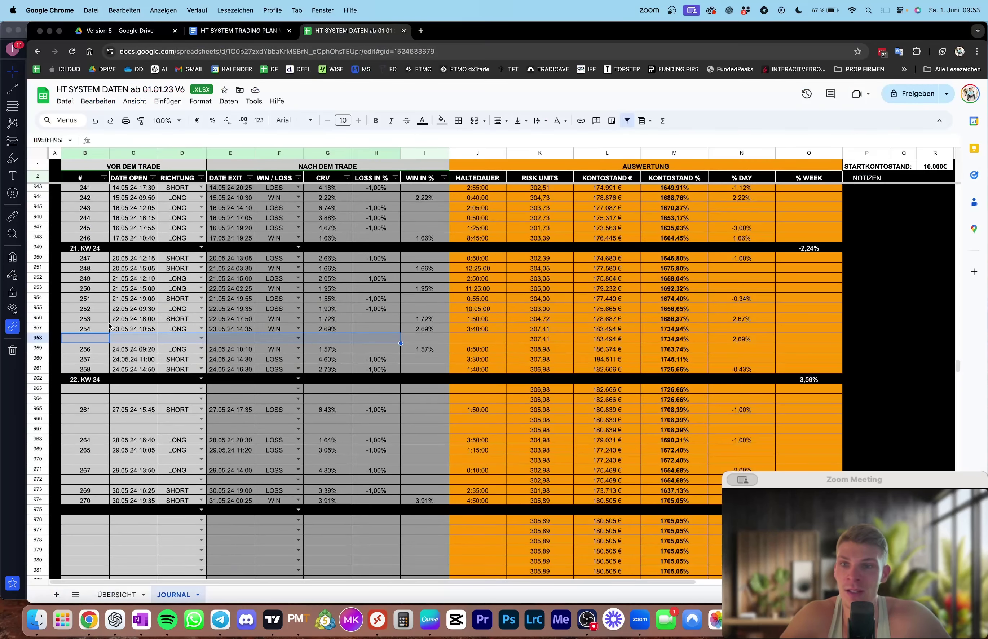
click(121, 330)
click(130, 290)
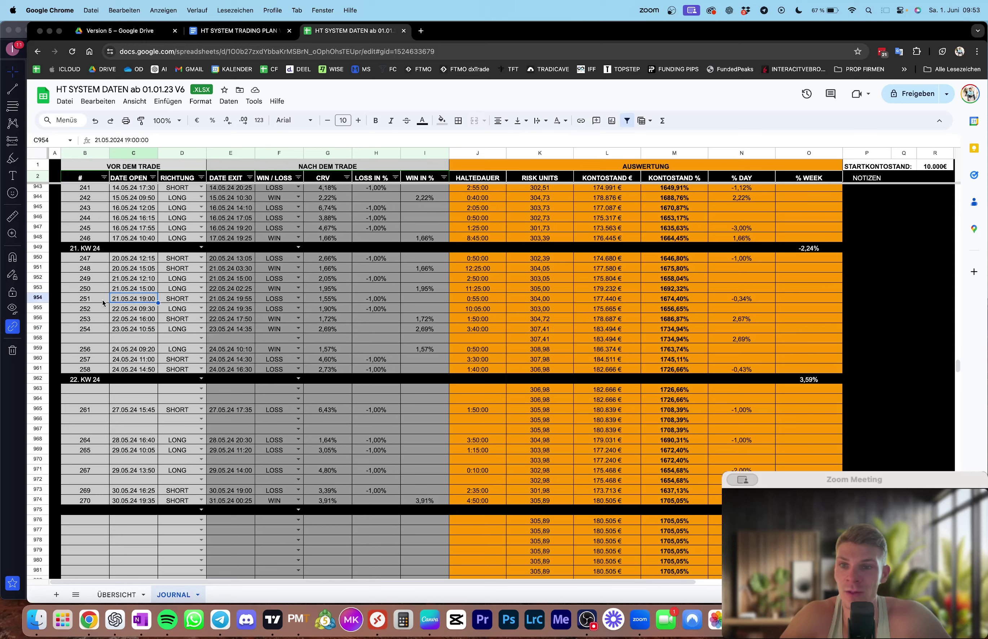
drag(104, 302, 363, 299)
key(Delete)
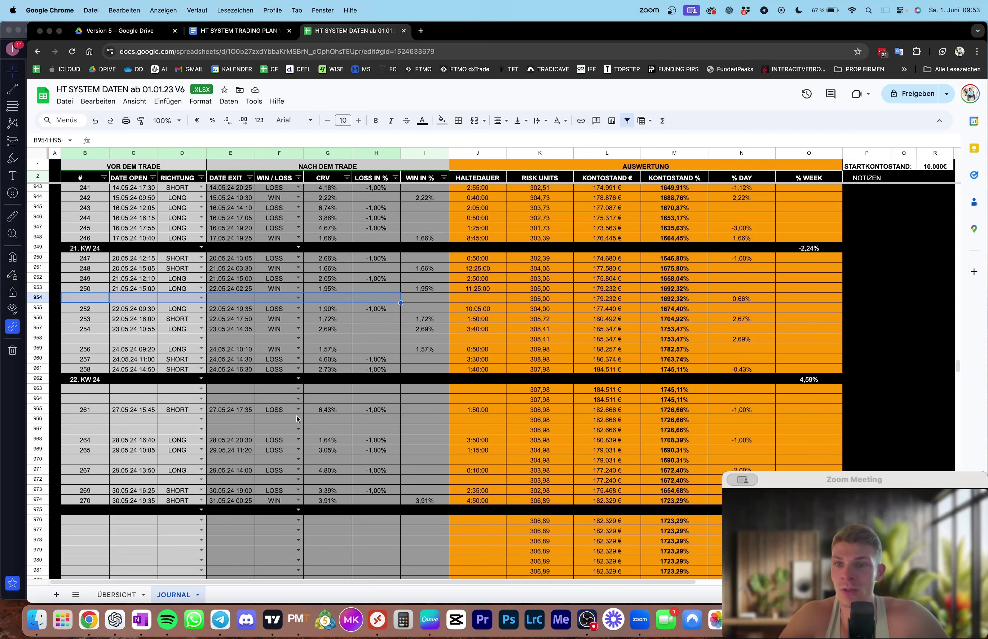
Switch to TradingView and go back on the GER40 chart from Tuesday 21 May to the trades of Monday 20 May.
click(272, 620)
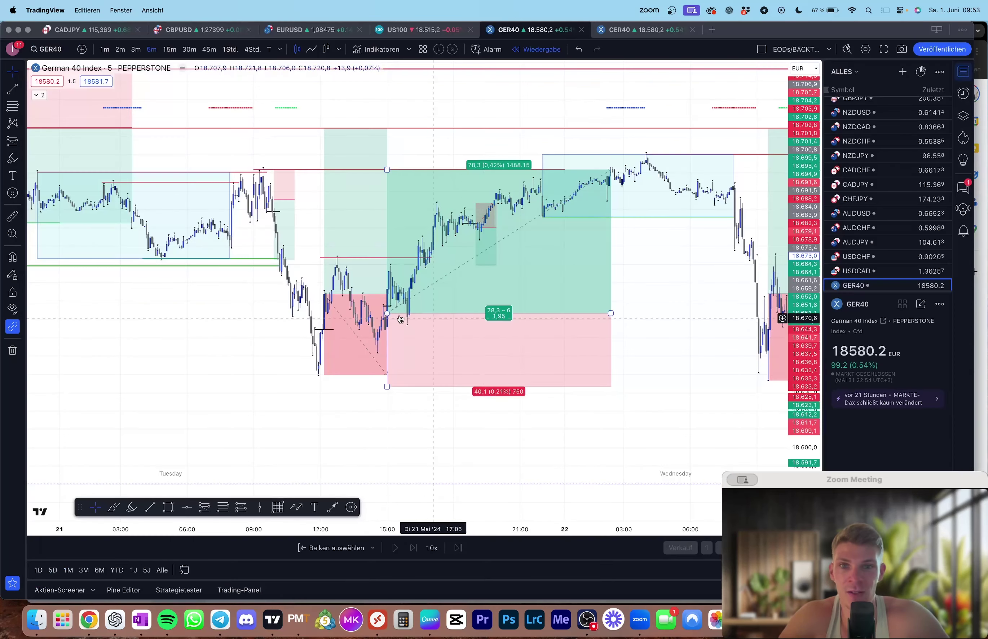
drag(353, 396, 364, 399)
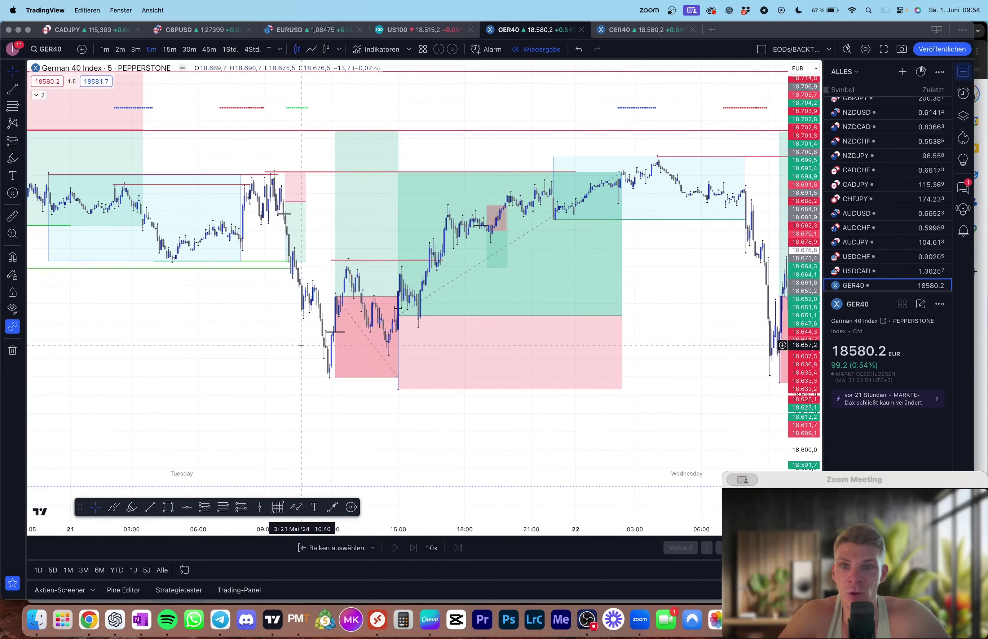
drag(302, 345, 546, 411)
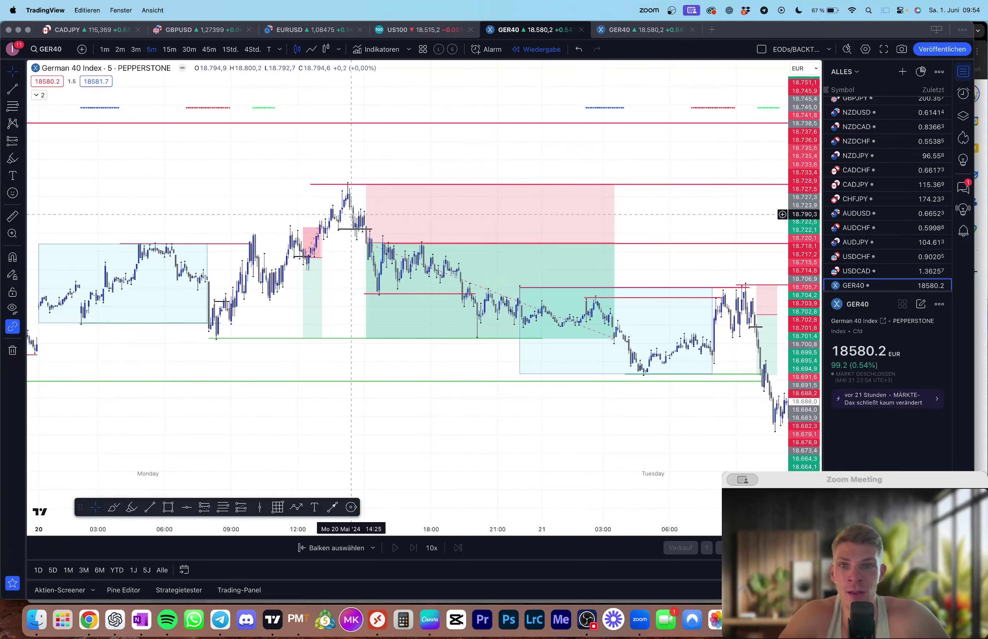
mouse_move(366, 225)
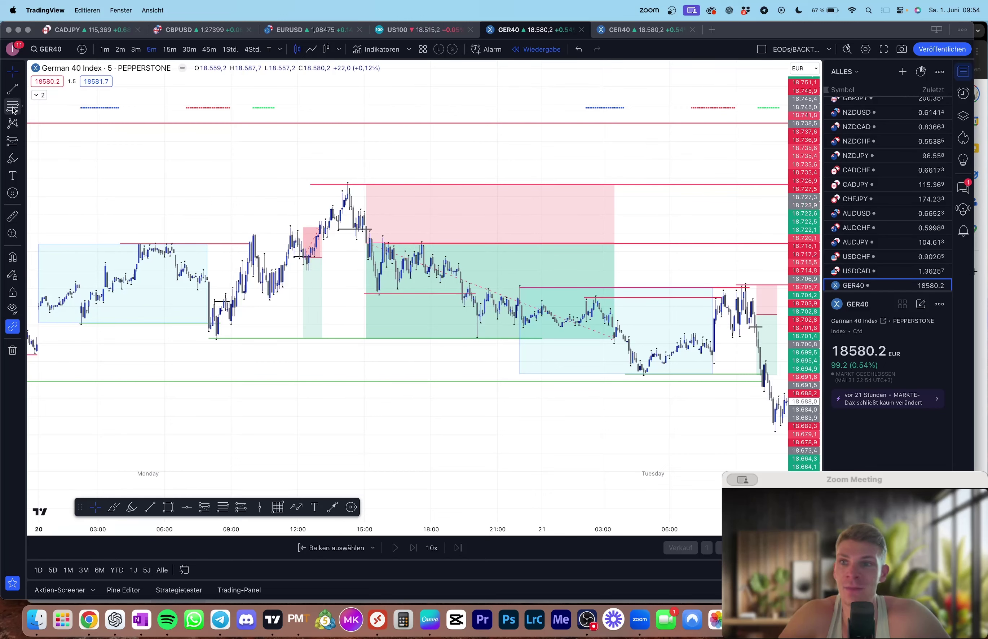
Highlight the sell-off from the Monday 20 May high into the afternoon short position, and undo the strokes.
click(13, 159)
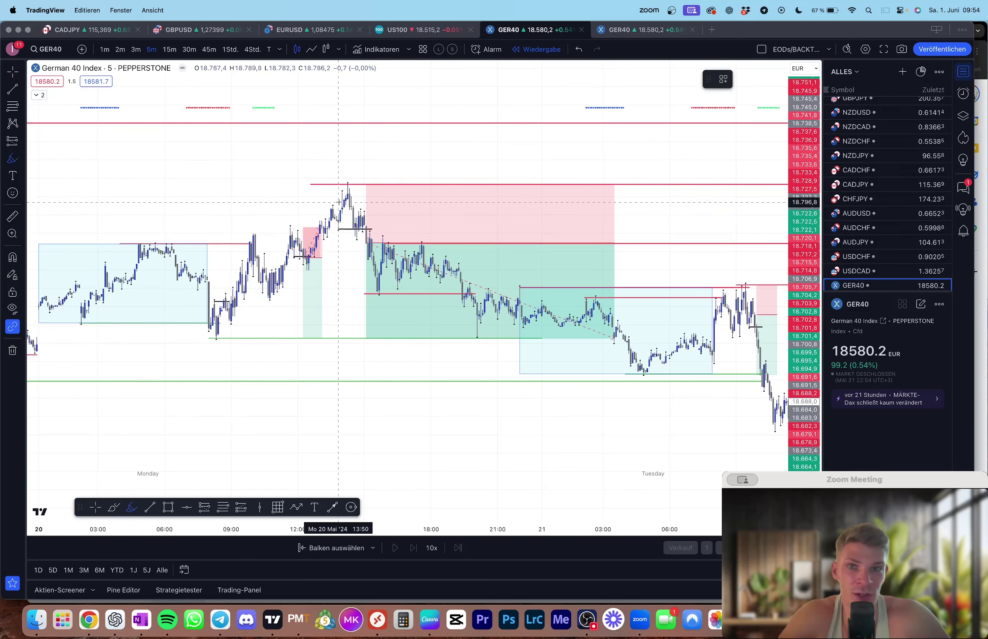
mouse_move(346, 182)
mouse_down()
mouse_move(356, 228)
mouse_move(364, 213)
mouse_move(338, 228)
mouse_move(368, 232)
mouse_move(362, 218)
mouse_move(366, 243)
mouse_move(551, 323)
mouse_move(593, 330)
mouse_up()
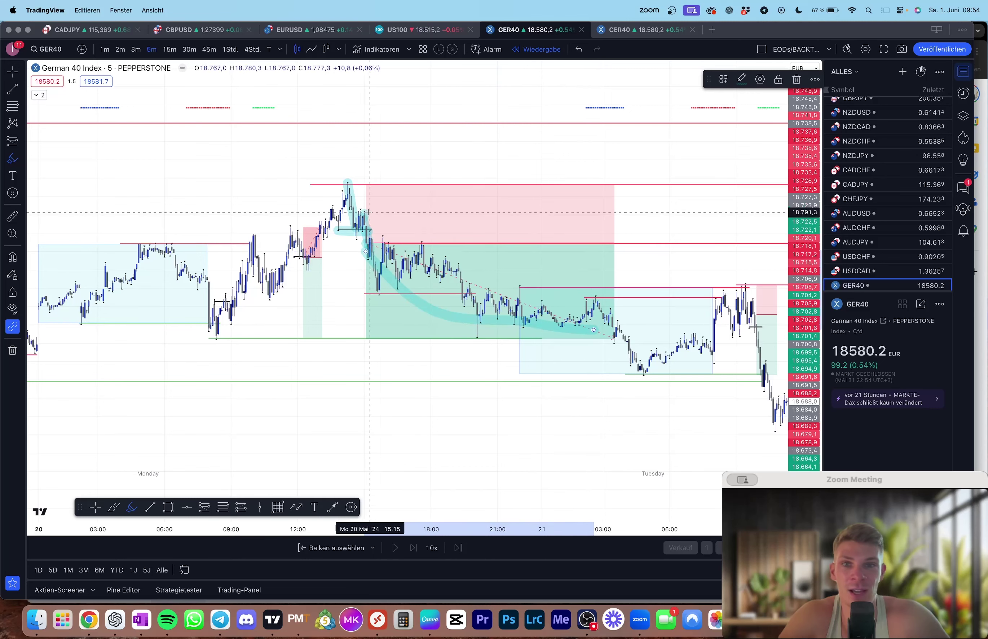
key(super+z)
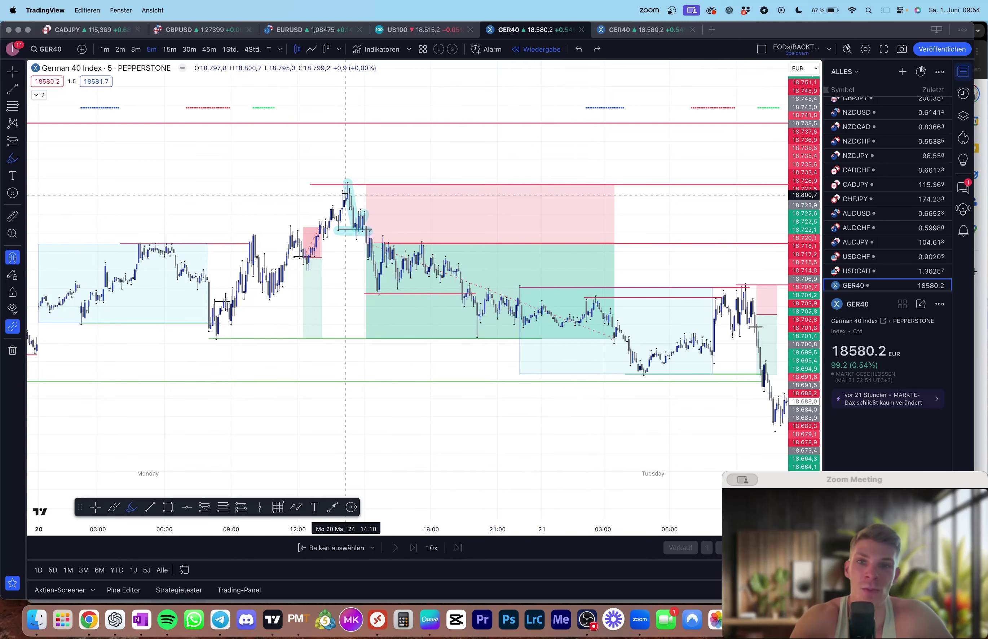
scroll(328, 198, right, 3)
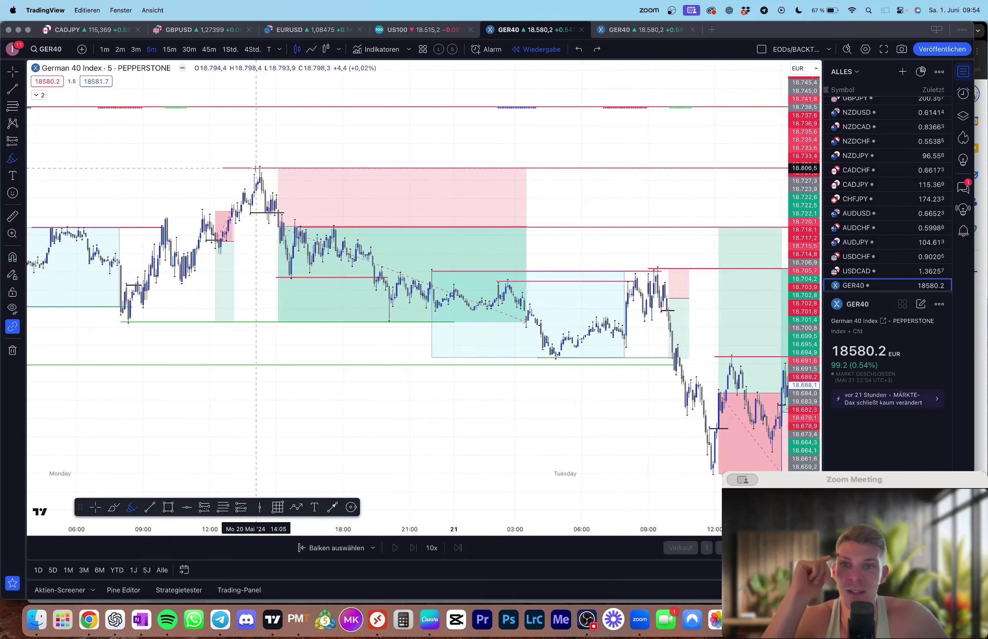
mouse_move(258, 170)
mouse_down()
mouse_move(269, 210)
mouse_move(285, 170)
mouse_up()
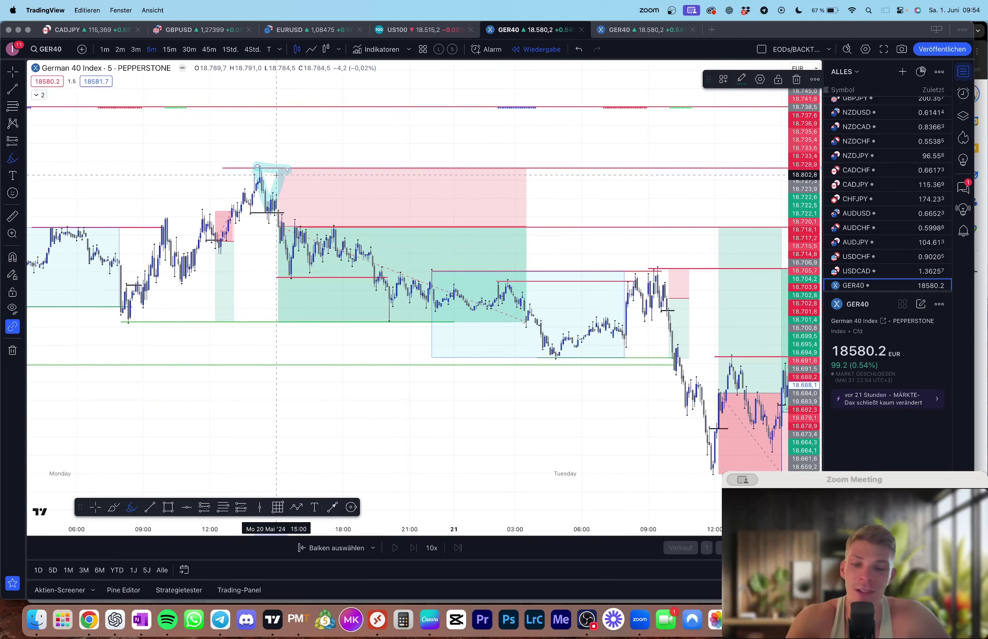
key(super+z)
key(super+y)
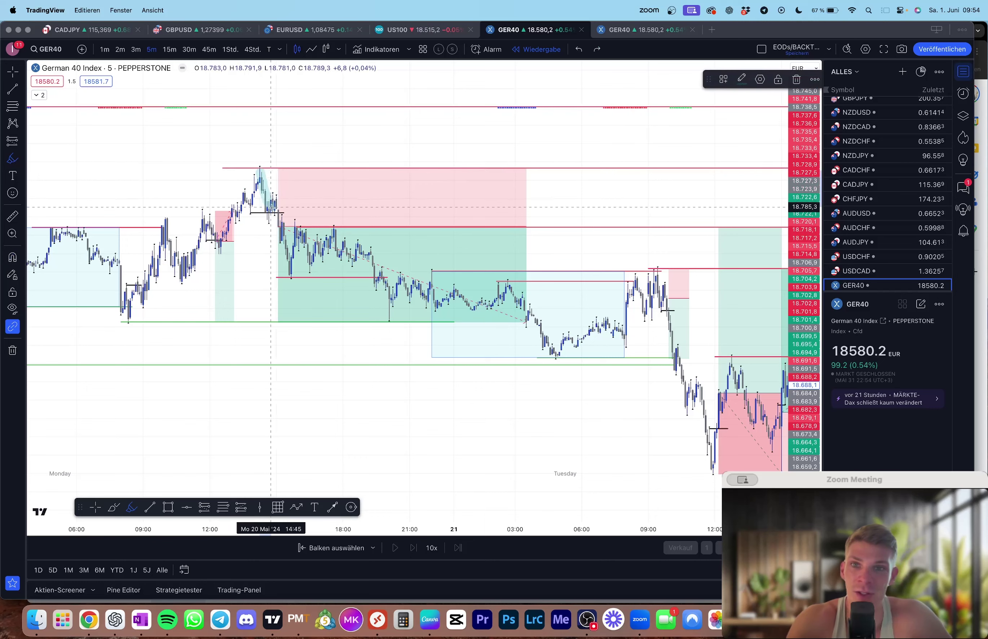
key(super+z)
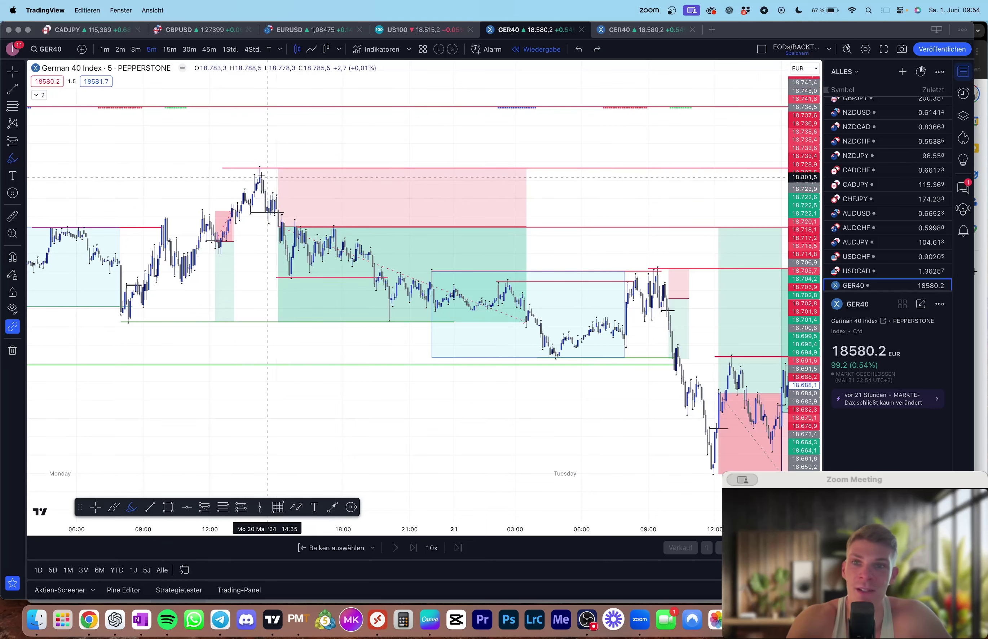
Sketch a zigzag price pattern with falling highs beside the Monday 20 May high using the Brush, and undo the strokes.
click(113, 508)
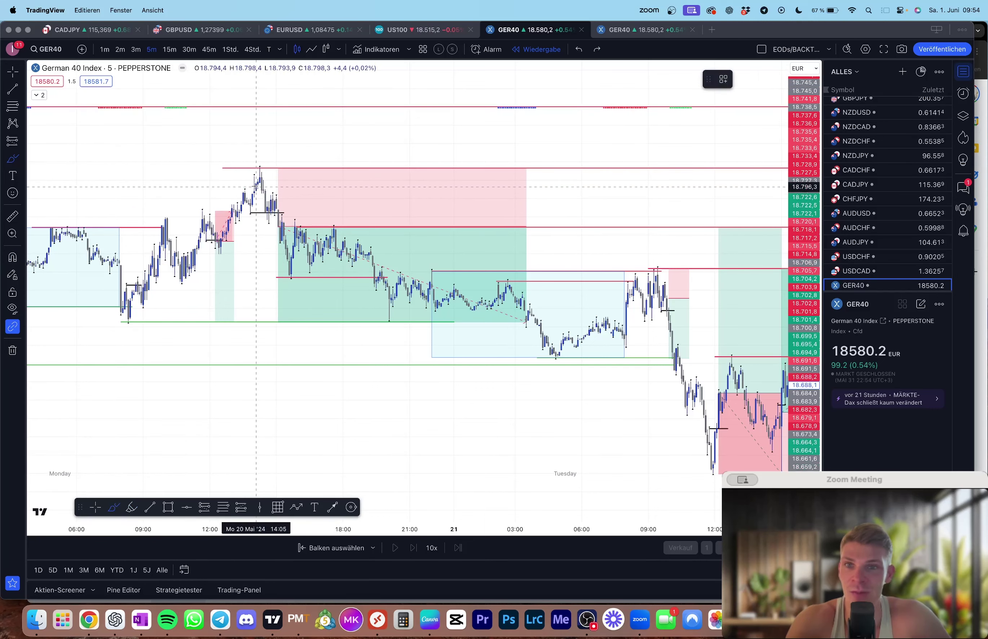
drag(260, 168, 263, 199)
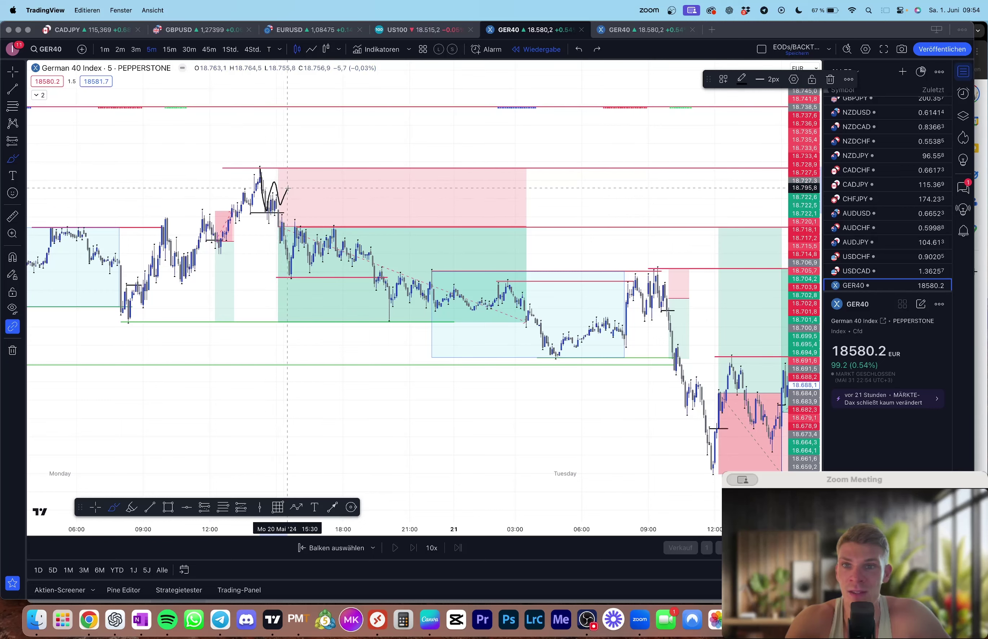
mouse_move(295, 217)
mouse_down()
mouse_move(260, 164)
mouse_move(295, 195)
mouse_up()
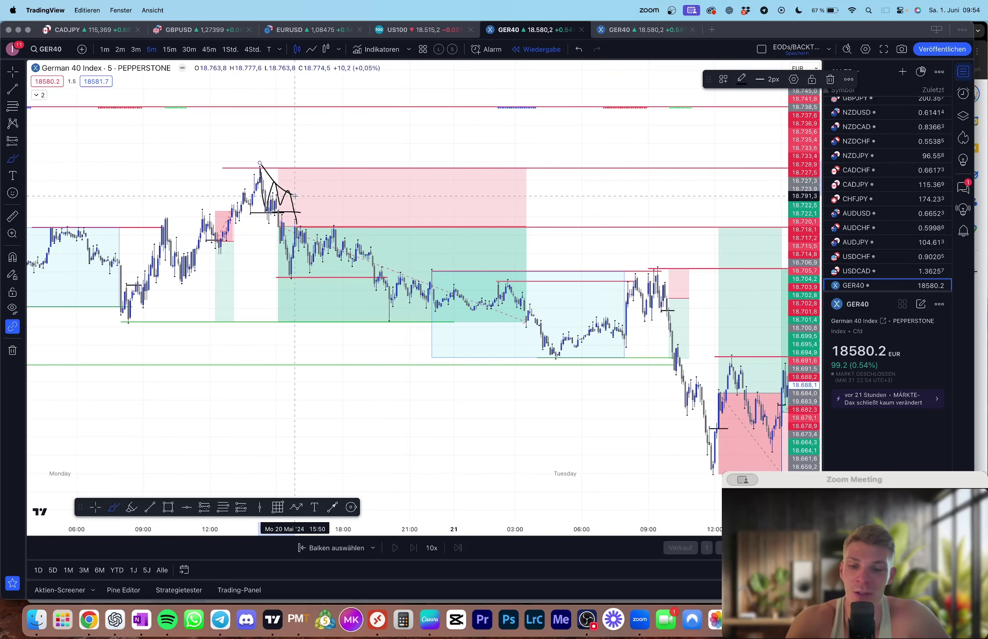
key(super+z)
key(super+z)
Draw a trend line from the swing high before Monday 20 May's midday short position down into its stop zone.
scroll(178, 171, right, 3)
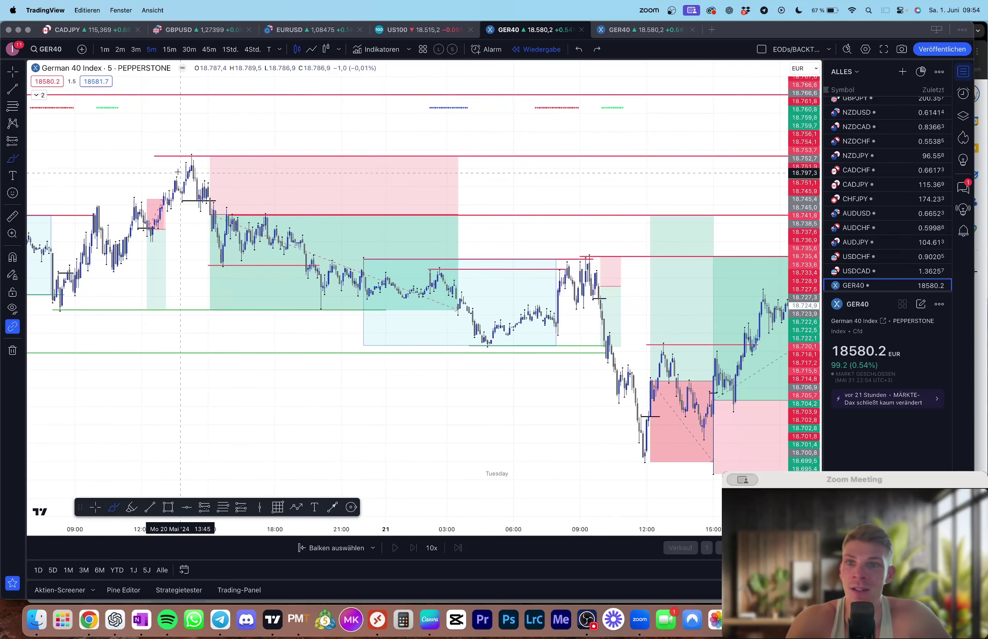
click(13, 71)
drag(164, 185, 360, 200)
click(340, 214)
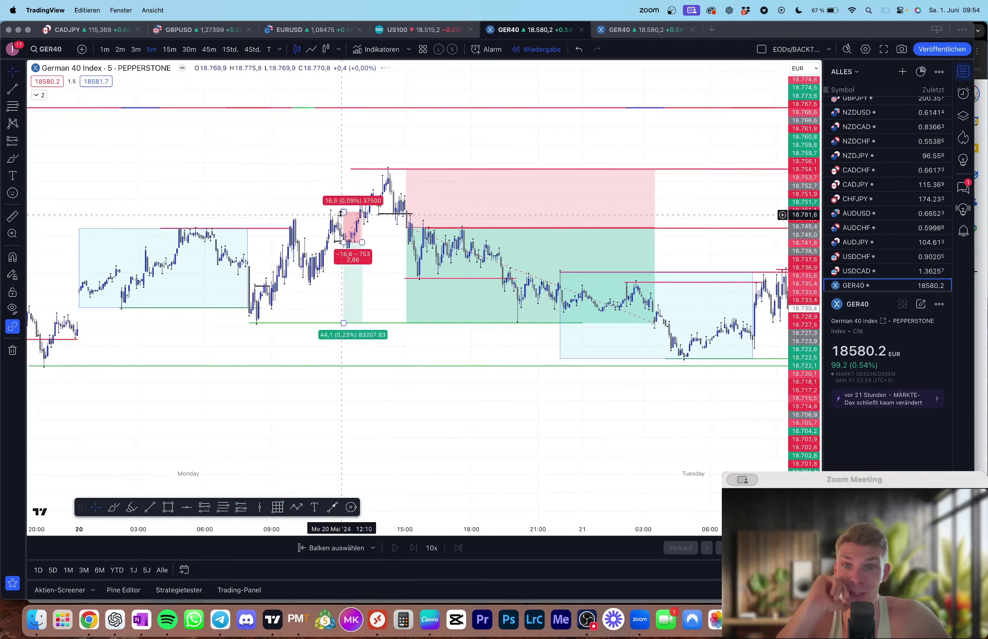
click(13, 89)
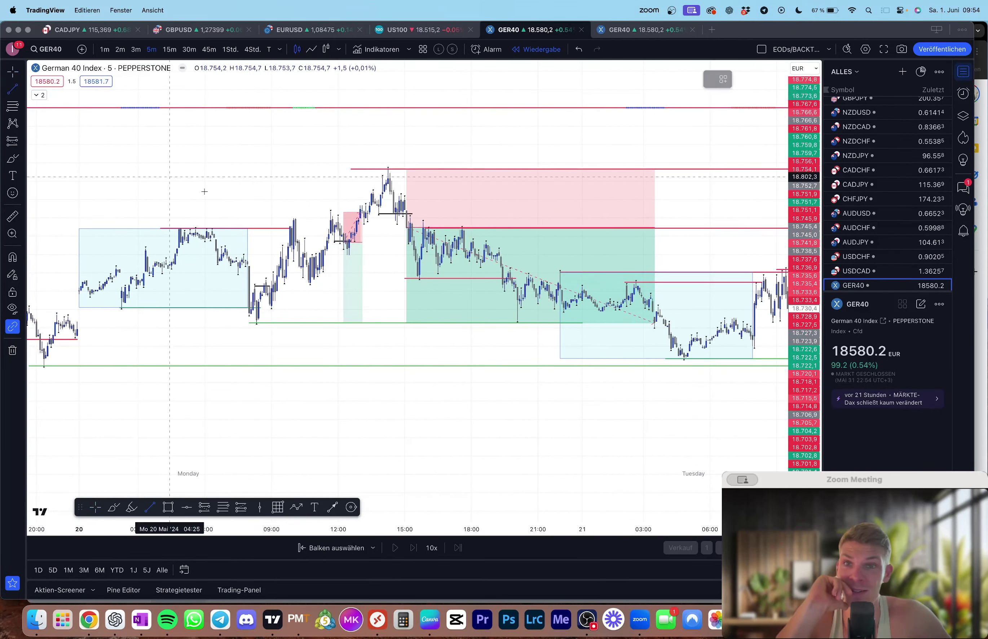
click(329, 210)
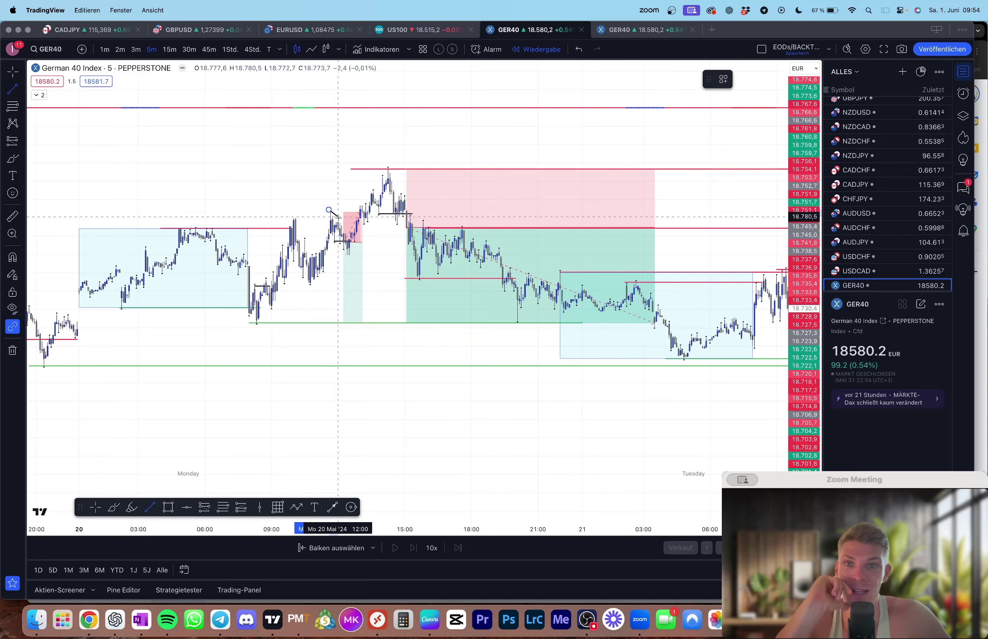
click(352, 236)
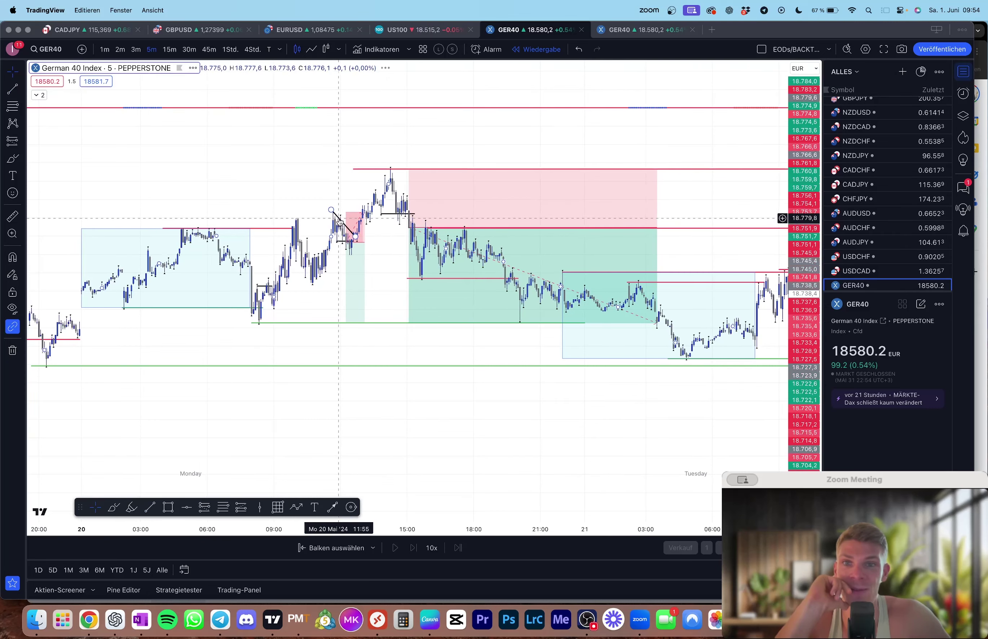
Delete the trend line running into Monday 20 May's midday short position.
drag(339, 221, 341, 220)
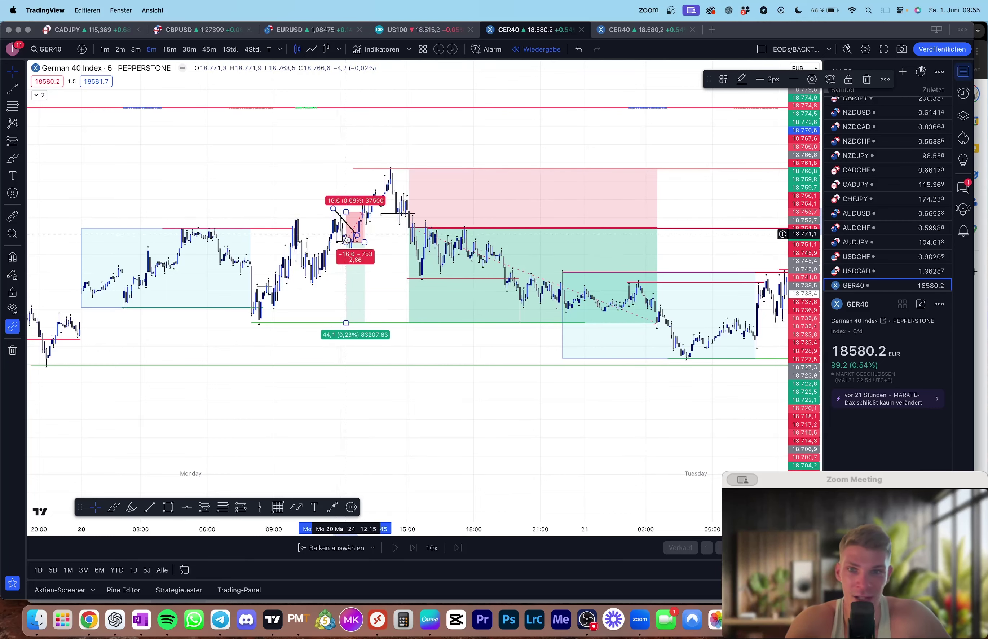
key(Delete)
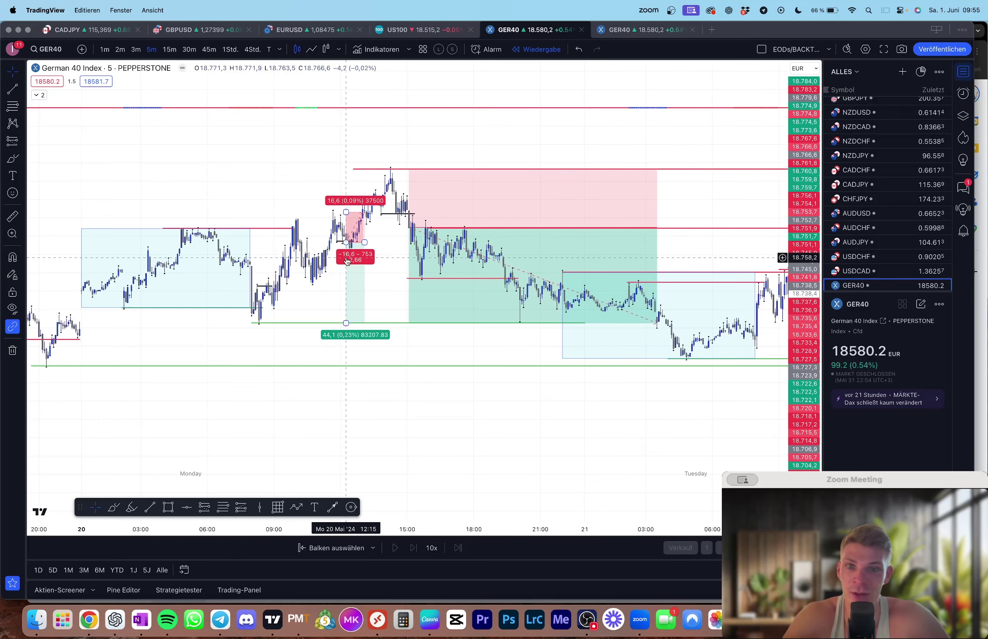
Switch to the V6 trading journal in Chrome and clear trade 247 of 20.05.24 12:15 from row 950.
key(super+Tab)
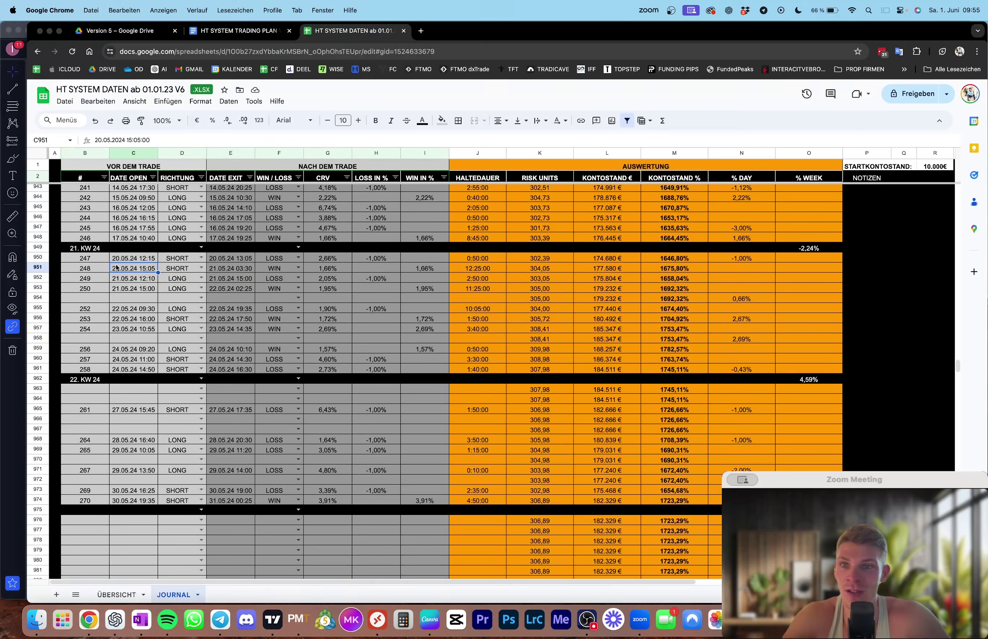
drag(85, 258, 394, 262)
key(Delete)
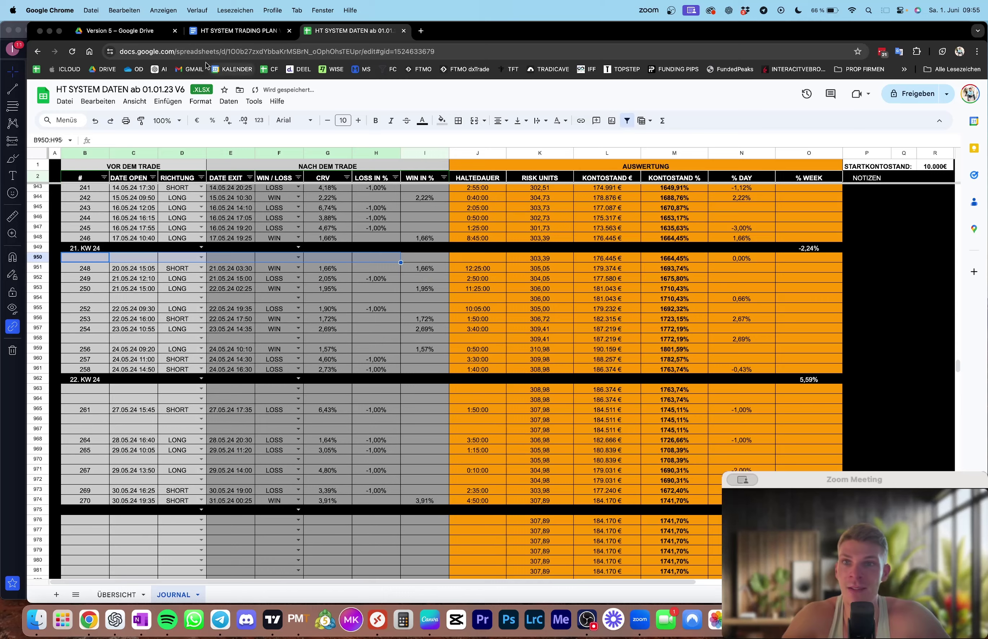
Open the HT SYSTEM DATEN spreadsheet from the Version 5 folder in Google Drive and place it after the V6 spreadsheet.
click(118, 30)
click(260, 125)
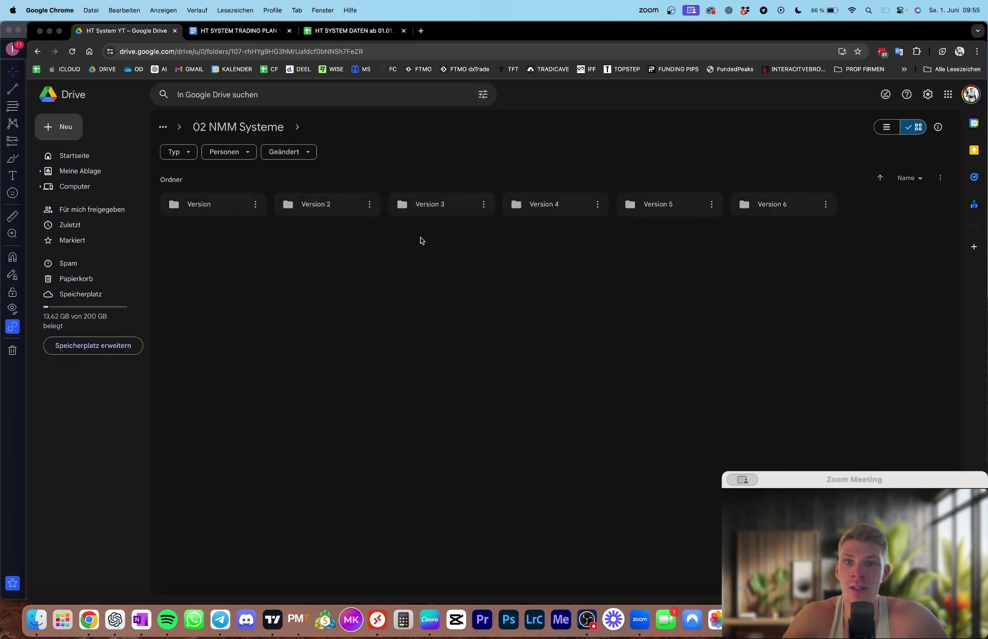
double_click(659, 209)
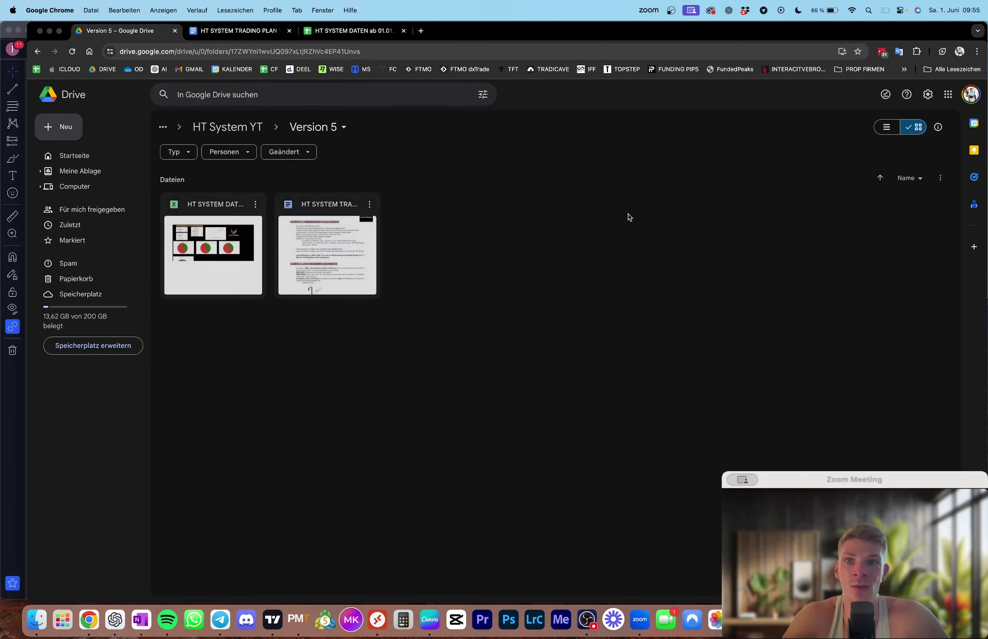
double_click(253, 257)
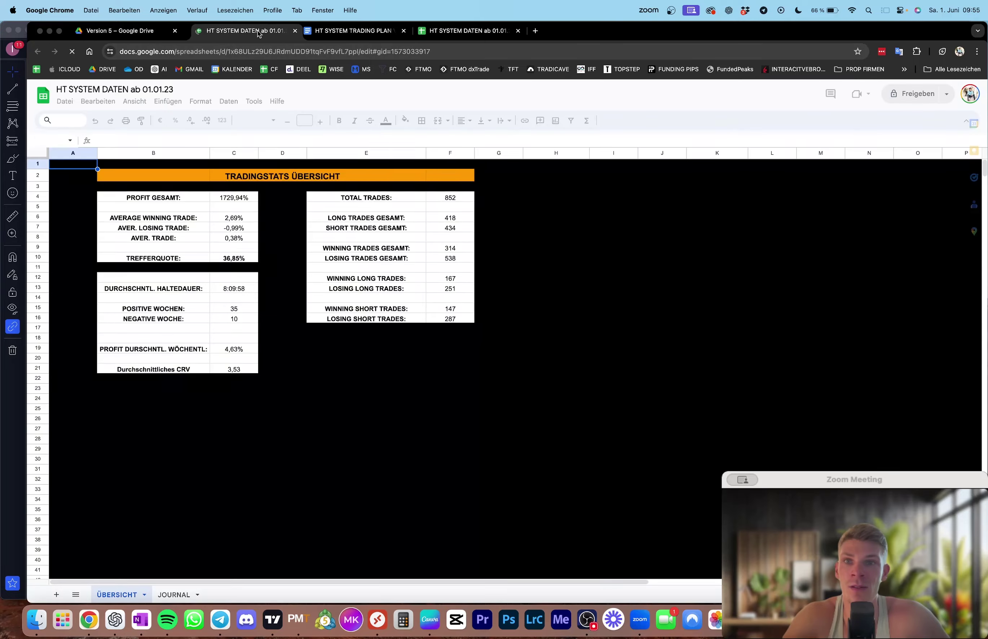
drag(261, 30, 463, 30)
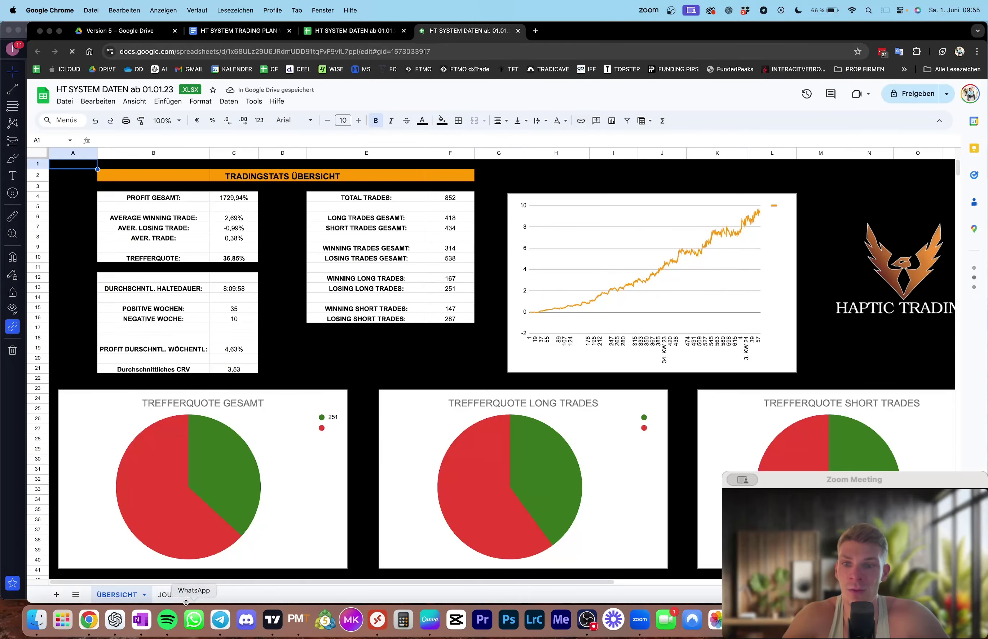
Look up the weekly result in cell O962 of the Version 5 spreadsheet's JOURNAL sheet.
click(173, 594)
scroll(307, 369, down, 20)
scroll(306, 369, down, 20)
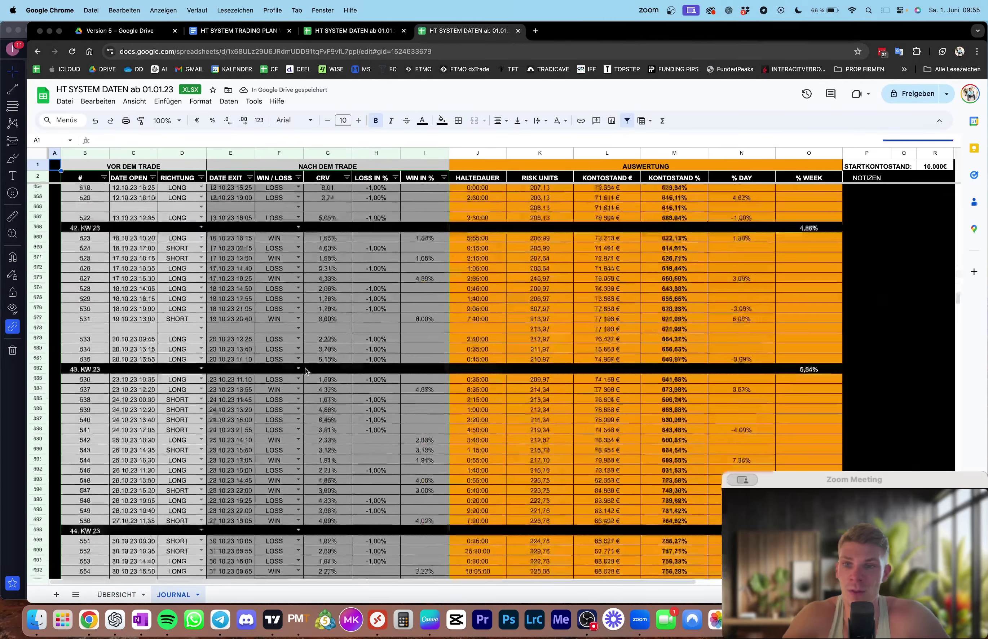
scroll(290, 369, down, 10)
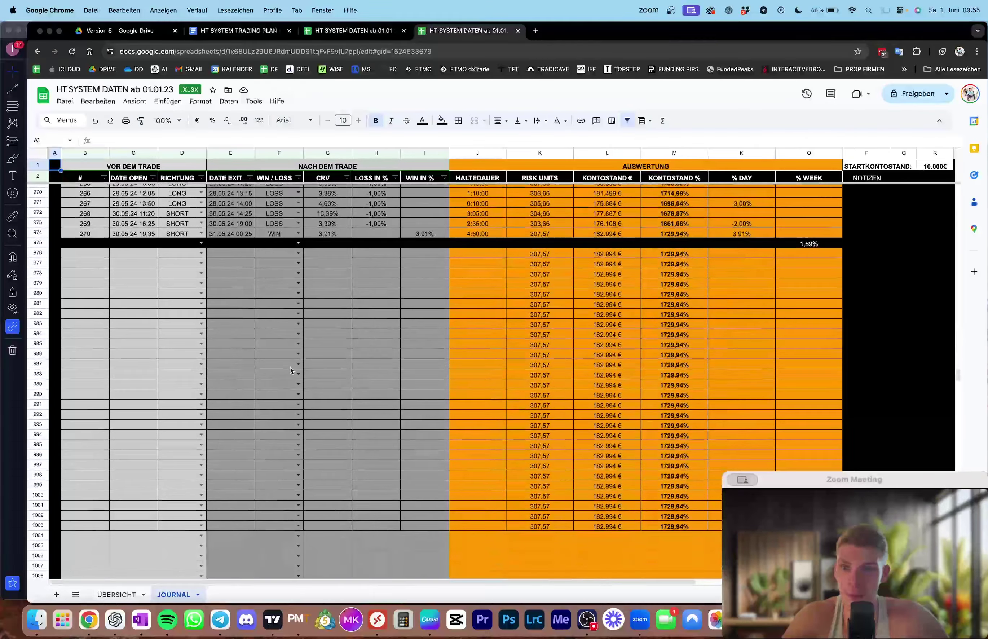
scroll(296, 406, up, 5)
scroll(301, 435, down, 2)
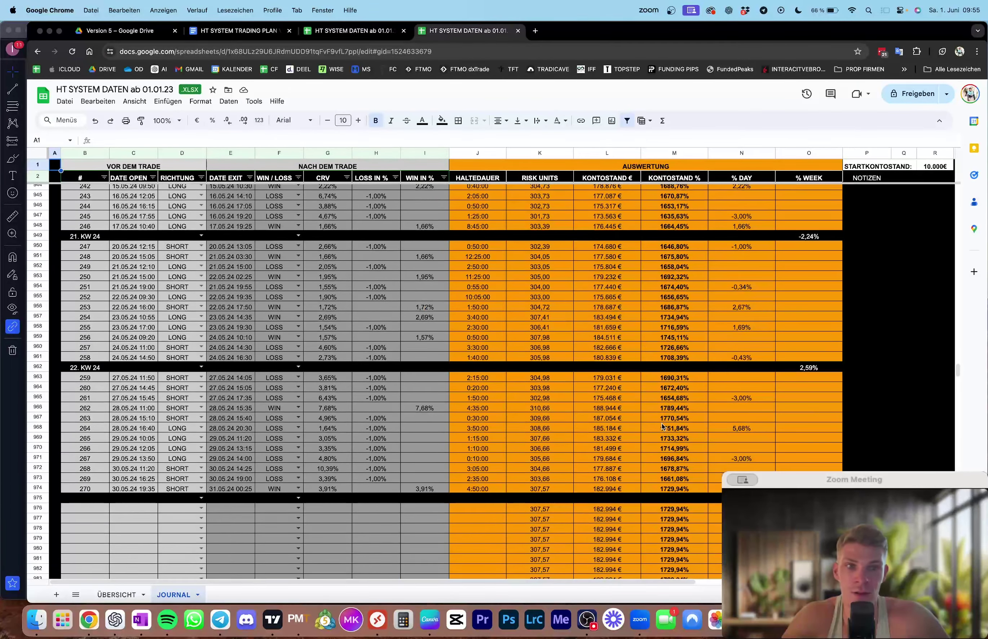
scroll(663, 427, up, 1)
click(799, 391)
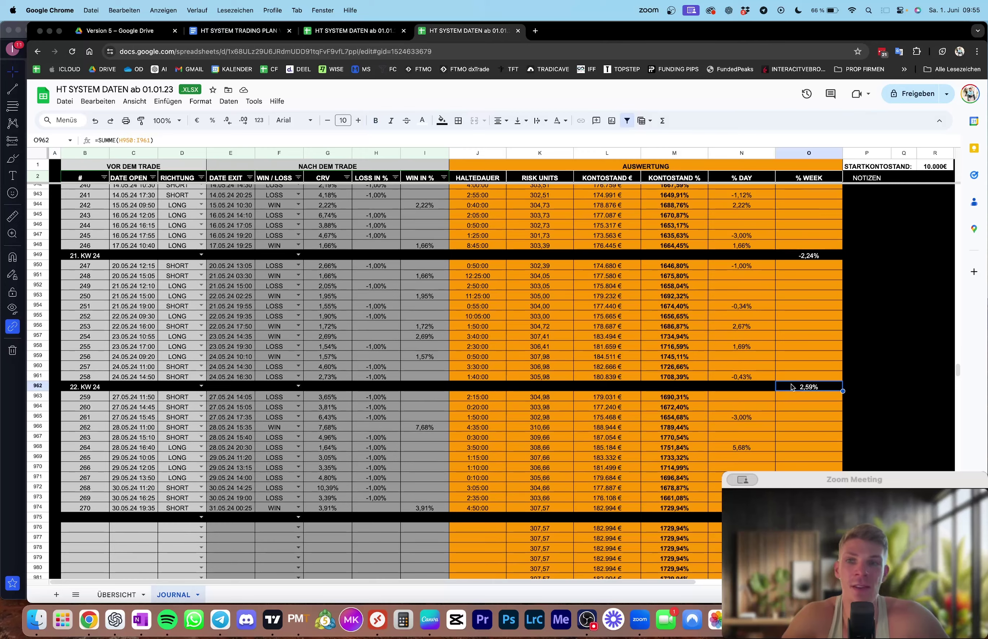
Place the Version 5 spreadsheet ahead of the trading plan and check the same weekly result, O962, in the V6 journal.
drag(348, 30, 234, 31)
click(462, 35)
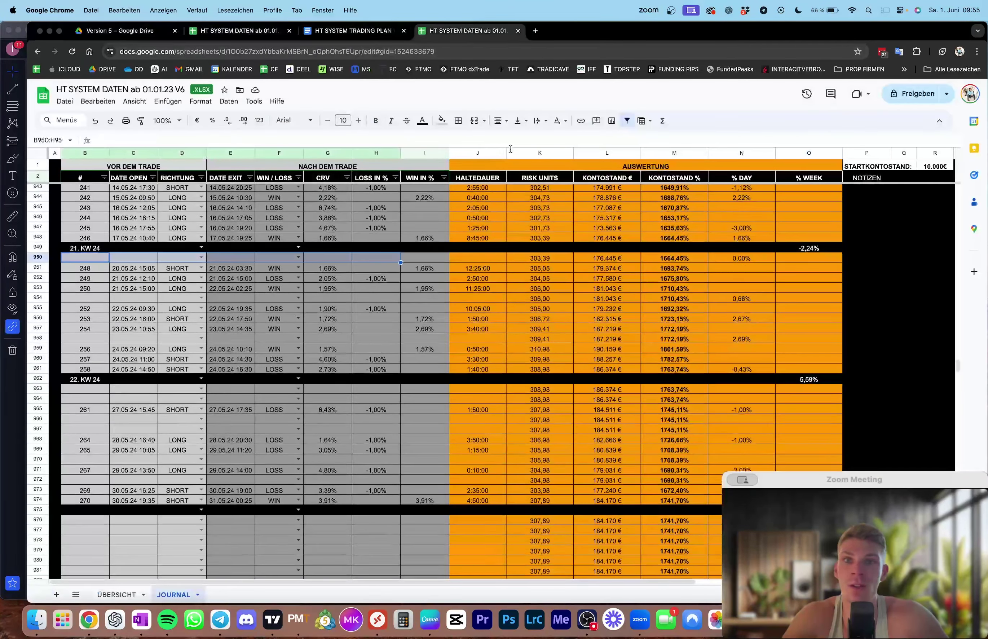
click(802, 382)
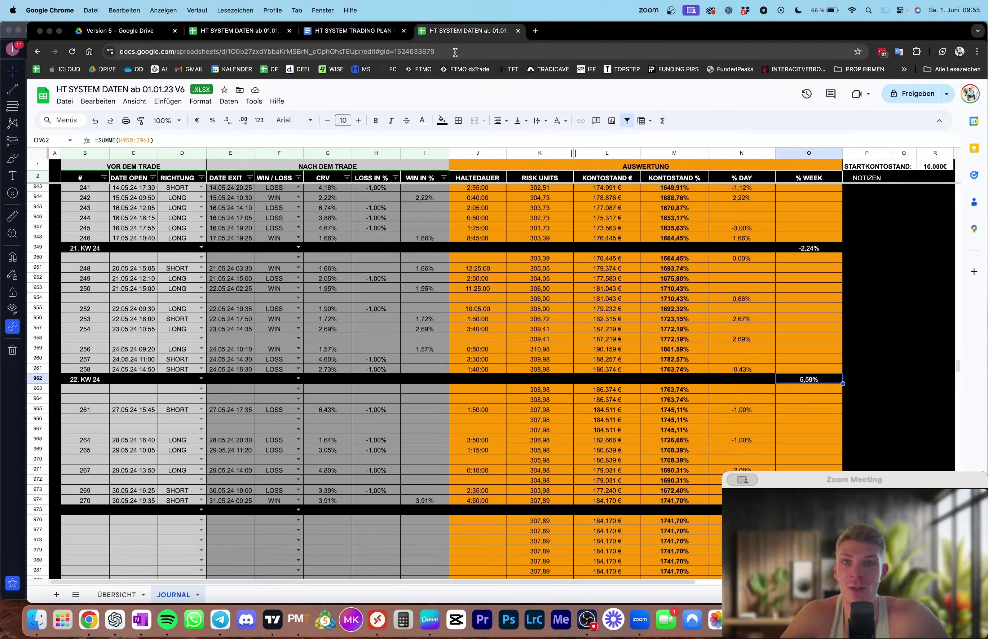
click(326, 33)
click(465, 31)
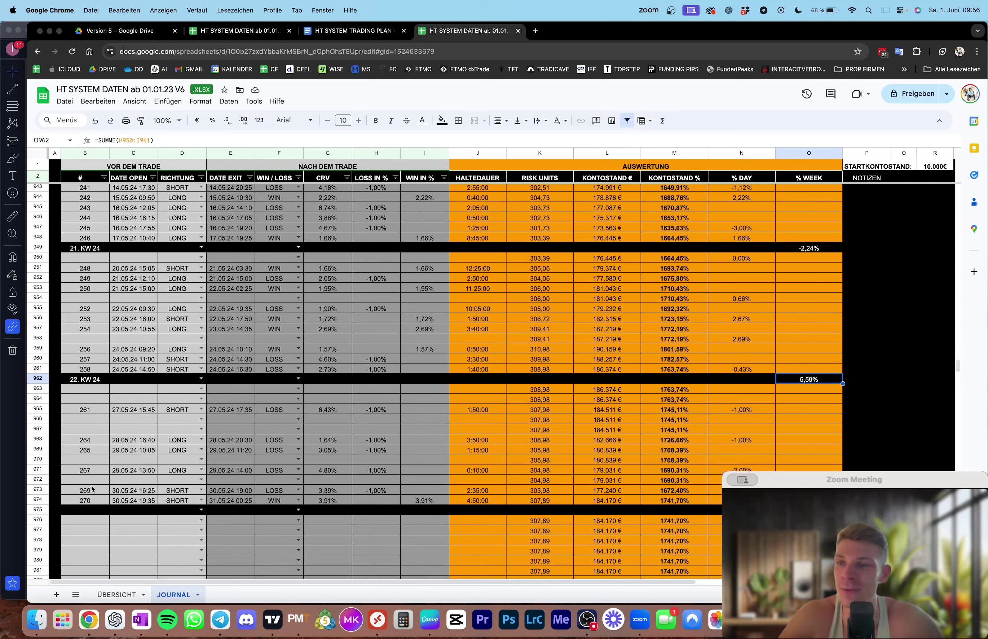
Switch to TradingView and go back on the GER40 chart from Monday 20 May to the long trade of Friday 17 May.
click(12, 274)
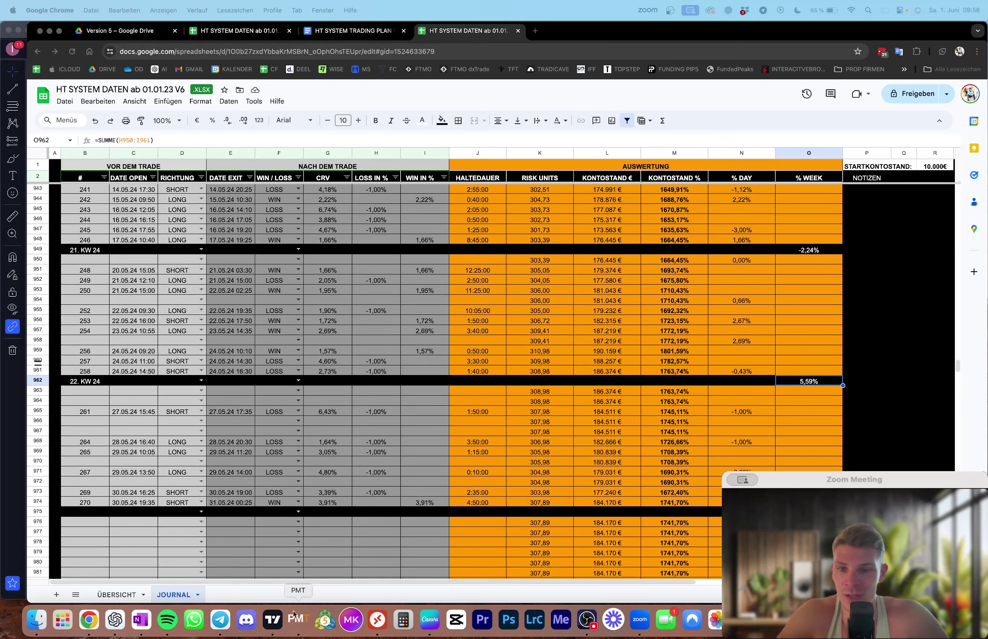
click(272, 620)
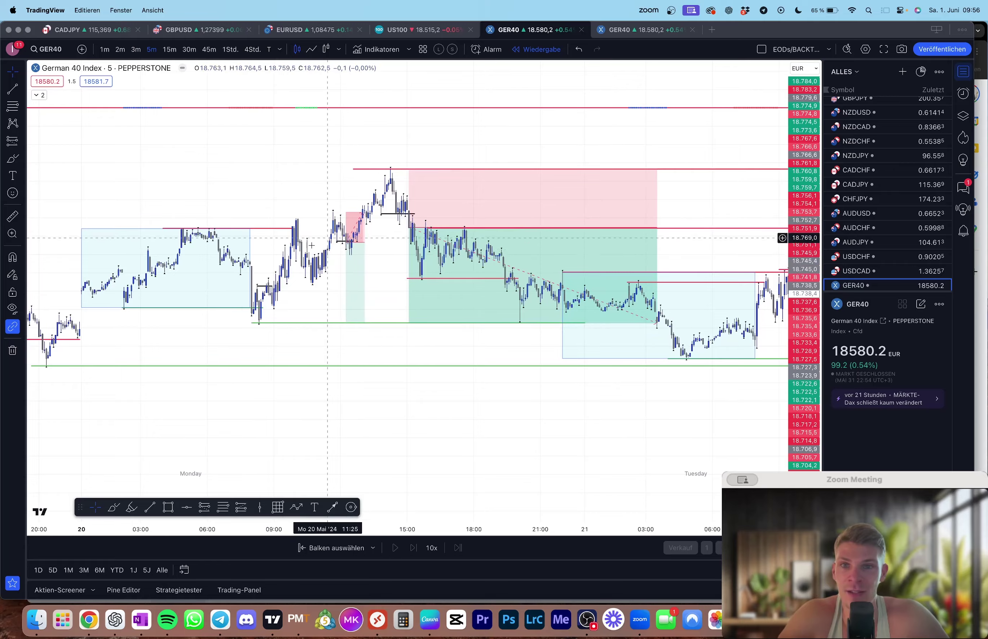
scroll(457, 313, left, 8)
scroll(477, 320, left, 5)
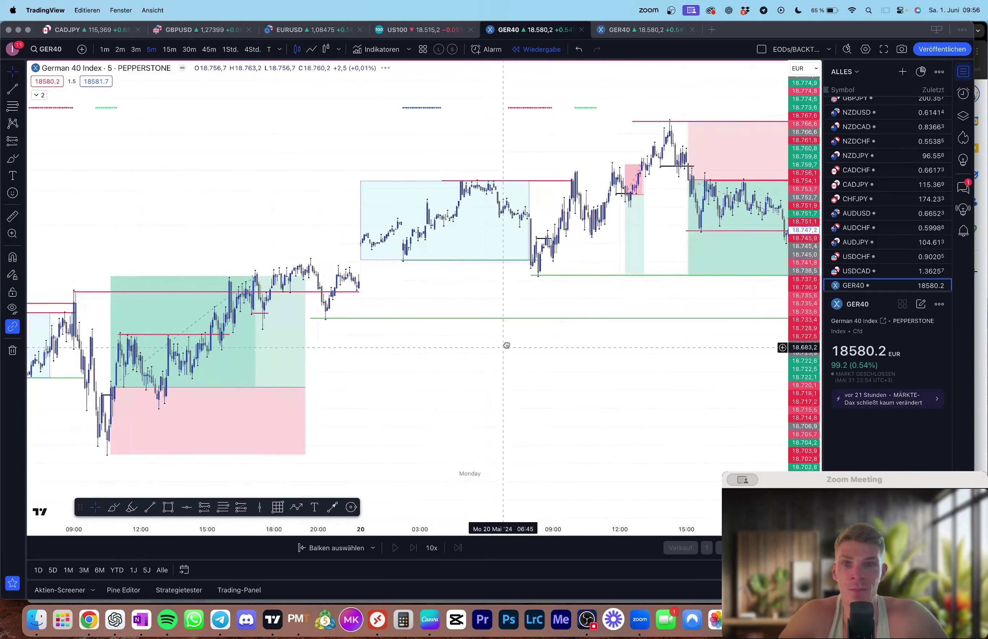
scroll(598, 324, left, 3)
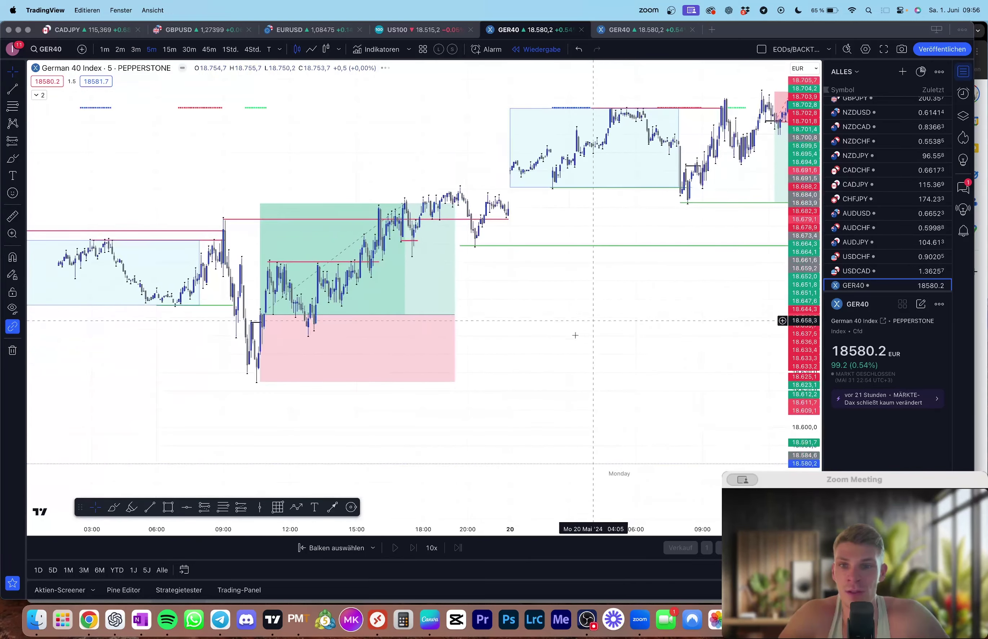
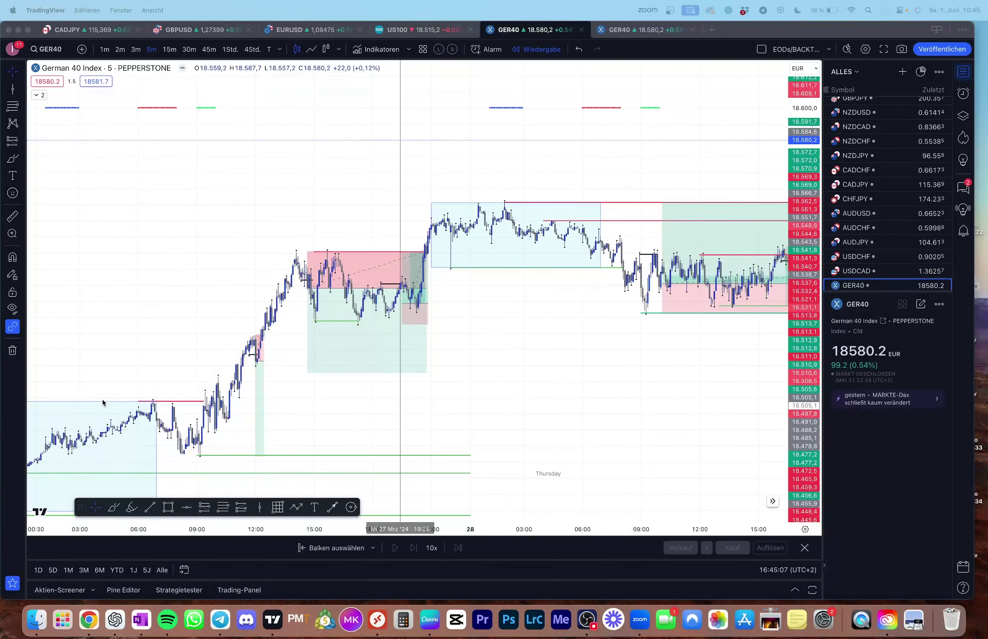
click(477, 420)
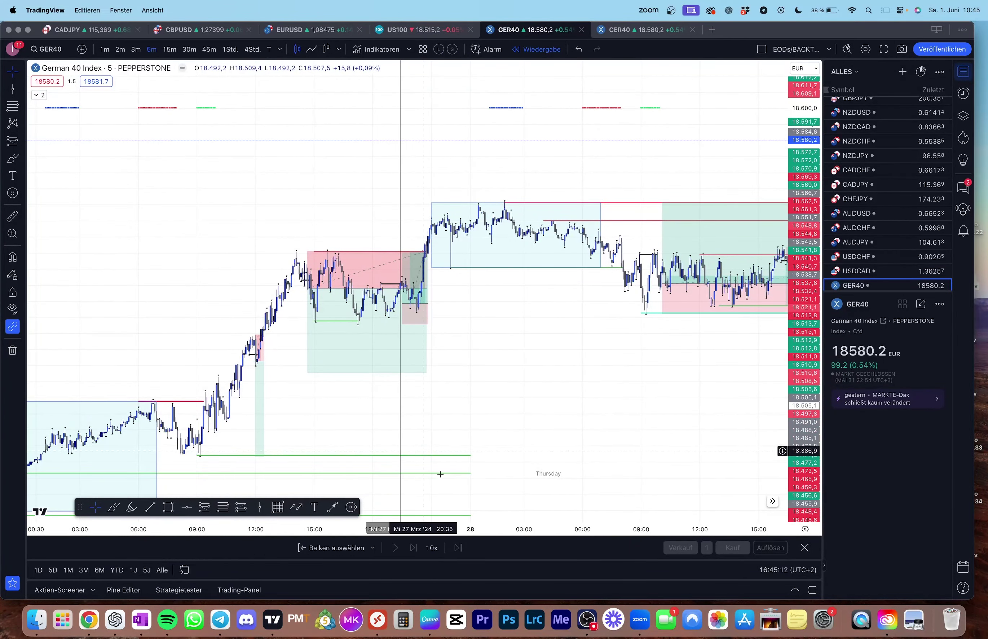
mouse_move(451, 504)
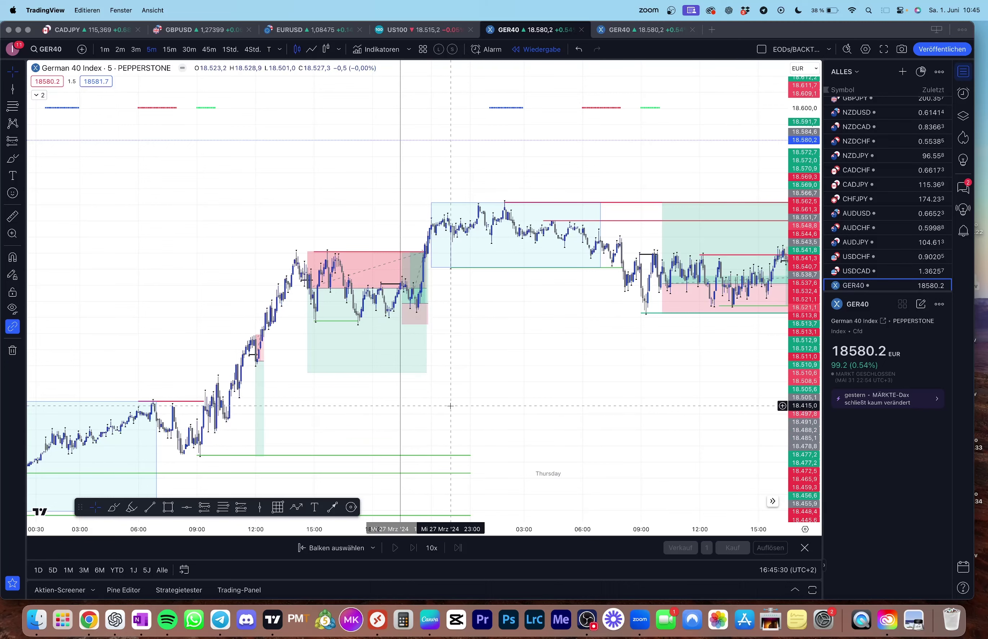
drag(451, 405, 449, 398)
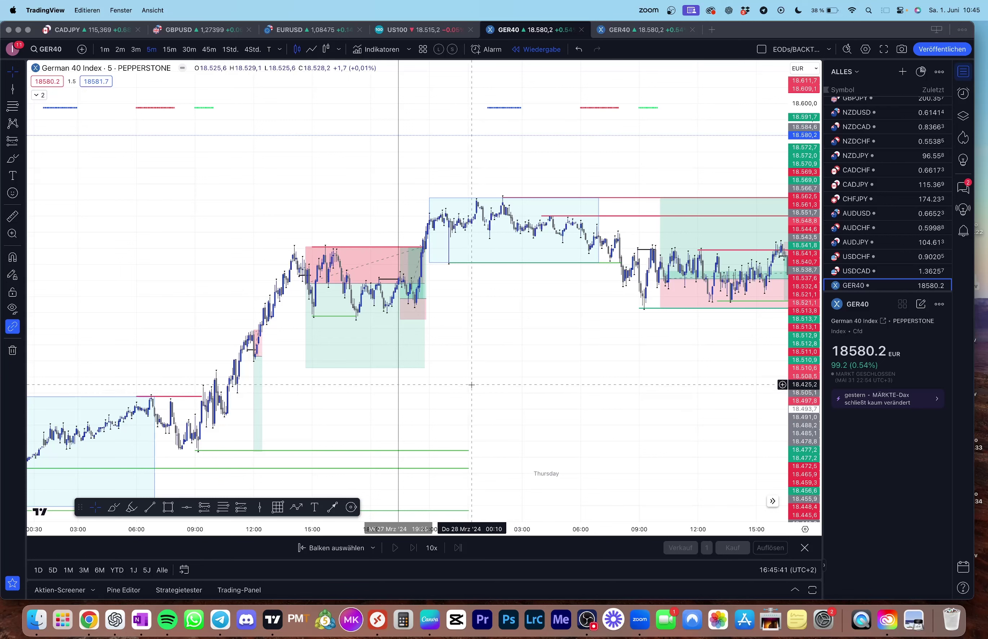
Place the planning, testing and optimising cycle image on the GER40 chart, enlarge and reposition it above the 27 March trades, and delete it.
click(47, 619)
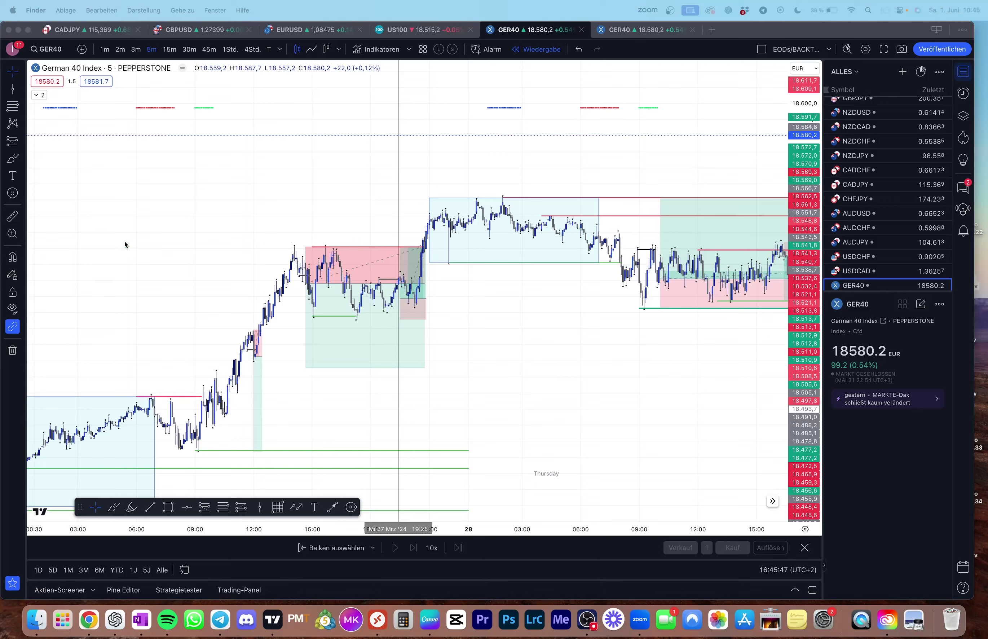
drag(124, 241, 192, 261)
drag(352, 271, 208, 139)
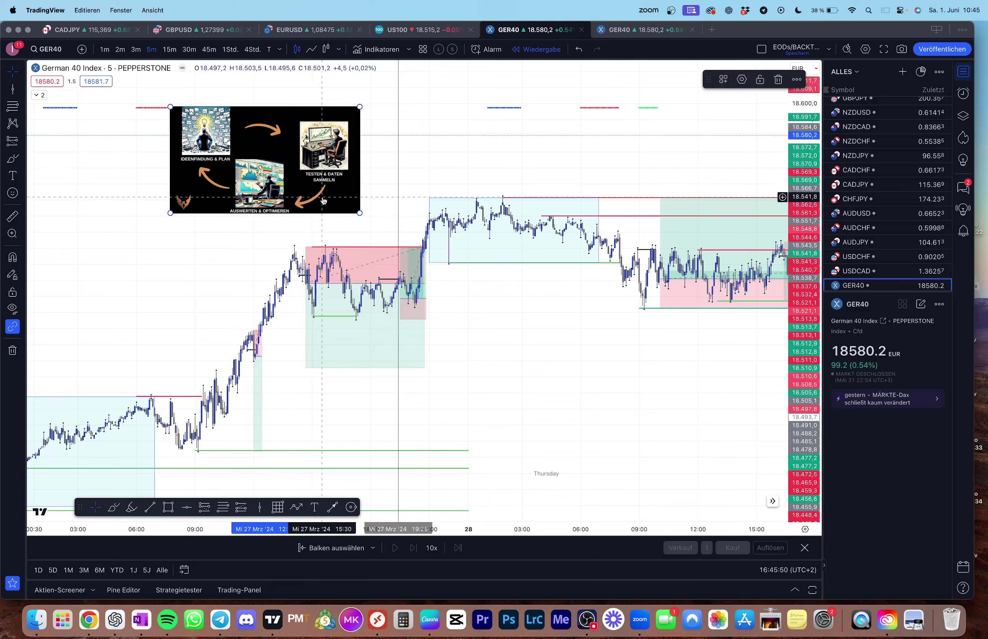
drag(360, 214, 492, 289)
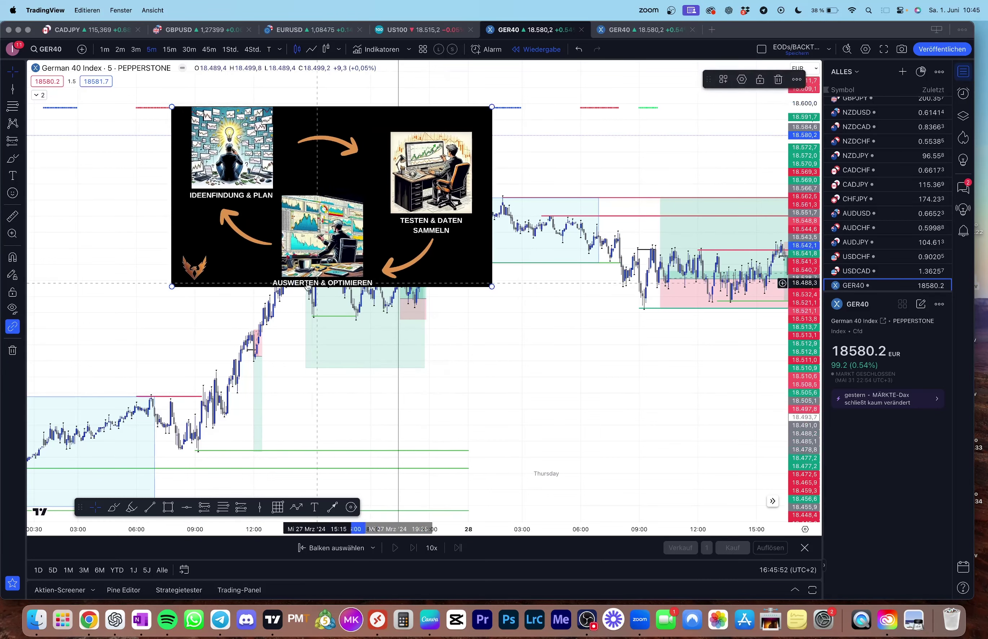
drag(285, 216, 199, 207)
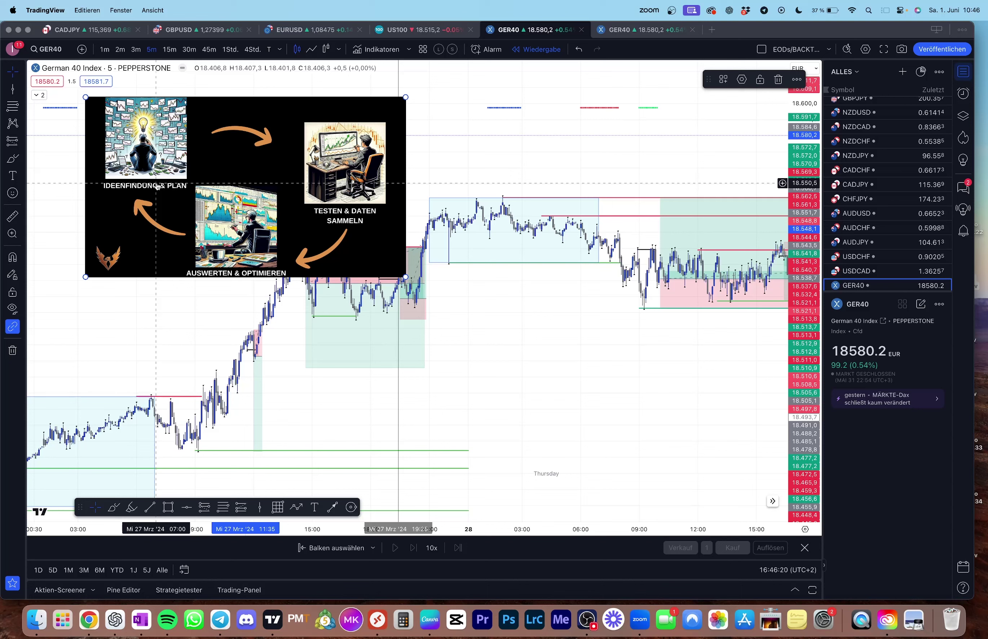
key(BackSpace)
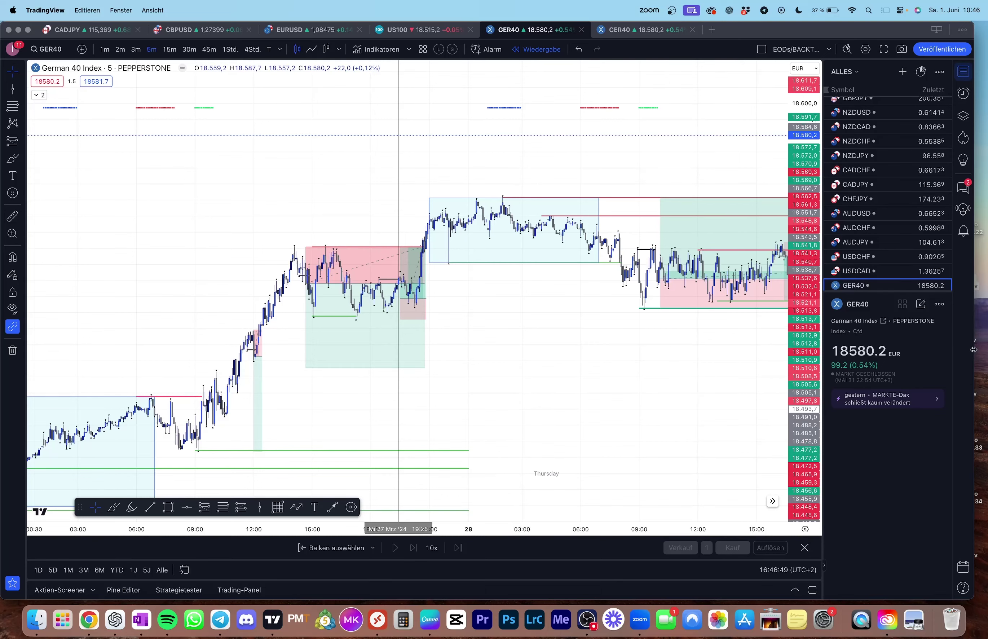
Widen the chart window to the screen edge and go through the GER40 trades from Wednesday 27 March to Tuesday 2 April.
drag(974, 353, 987, 352)
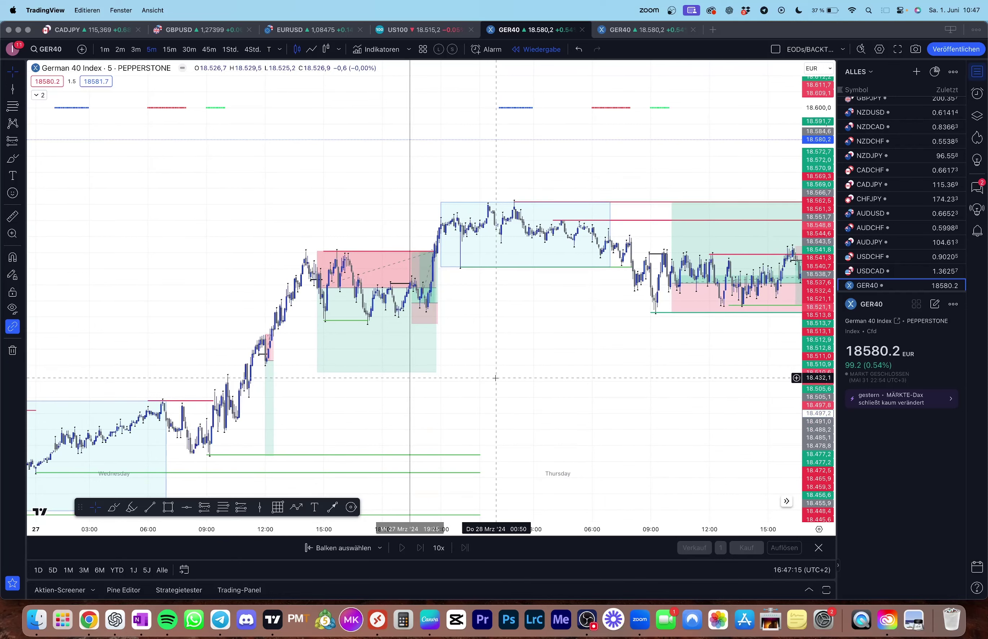
click(353, 323)
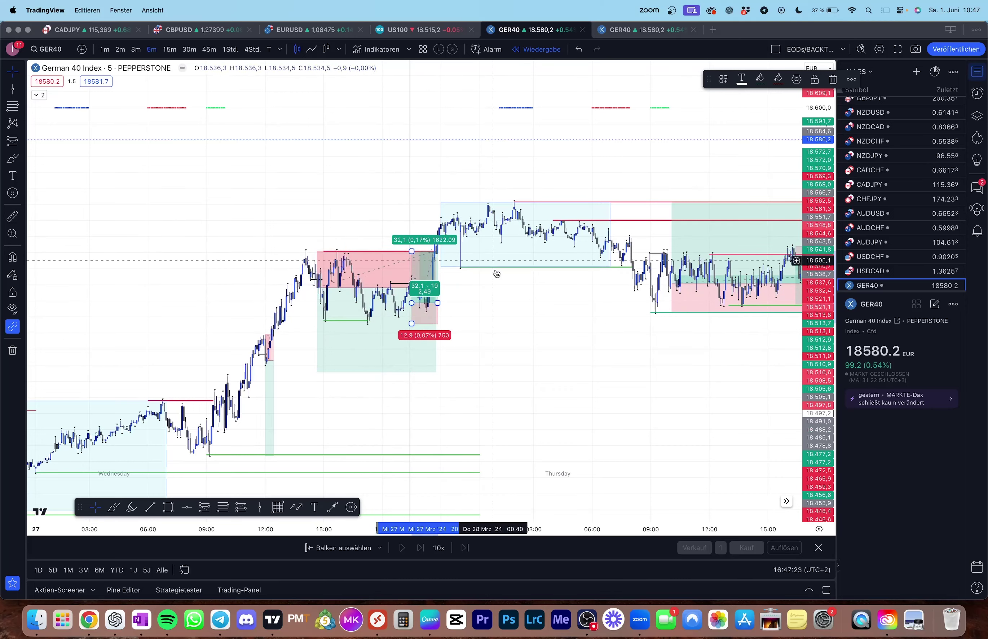
drag(488, 341, 483, 340)
scroll(483, 340, right, 10)
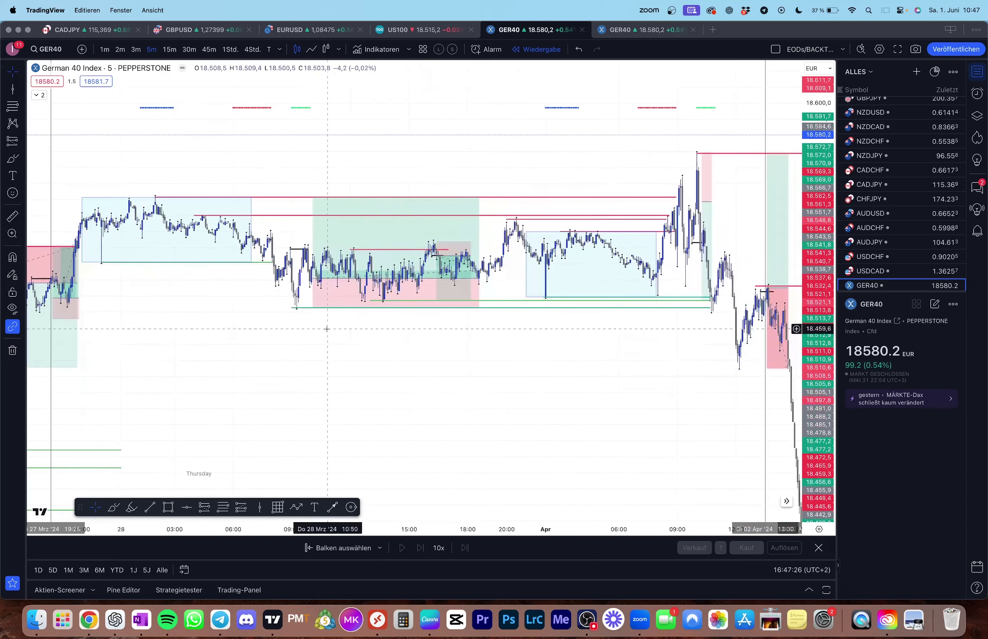
click(350, 309)
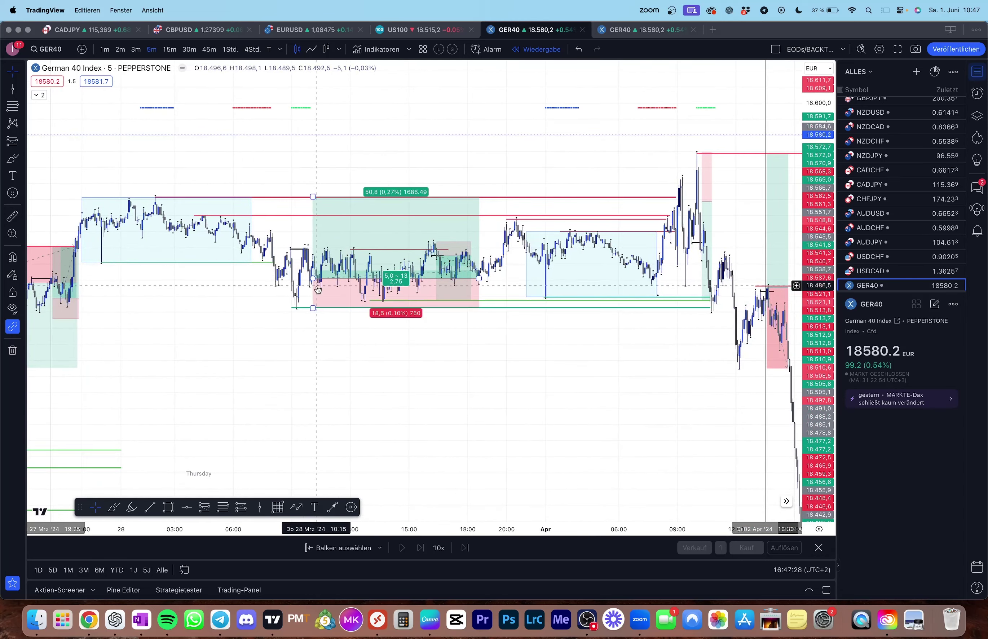
scroll(374, 333, right, 8)
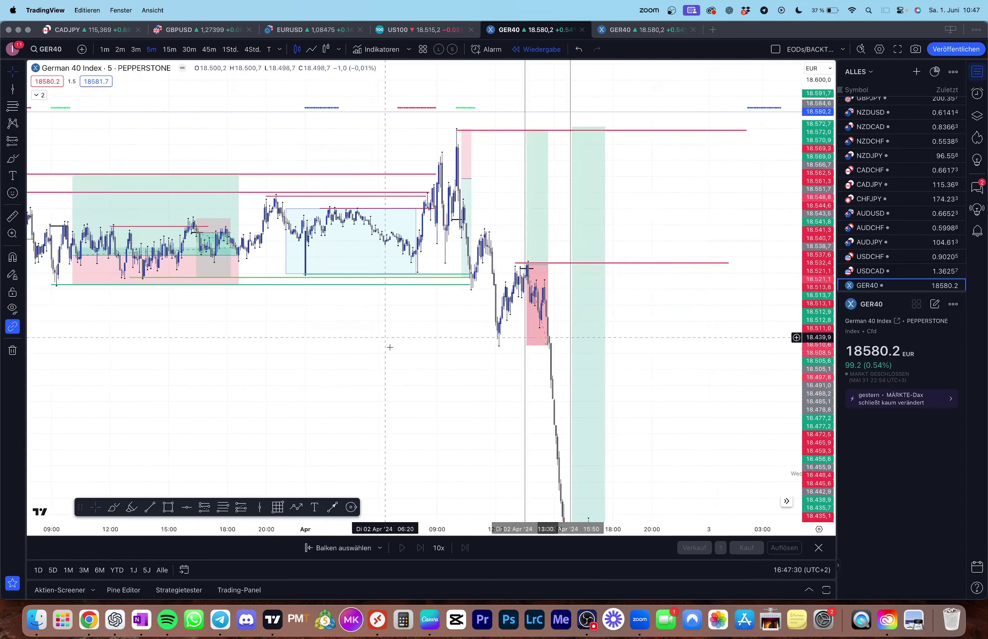
scroll(411, 380, right, 1)
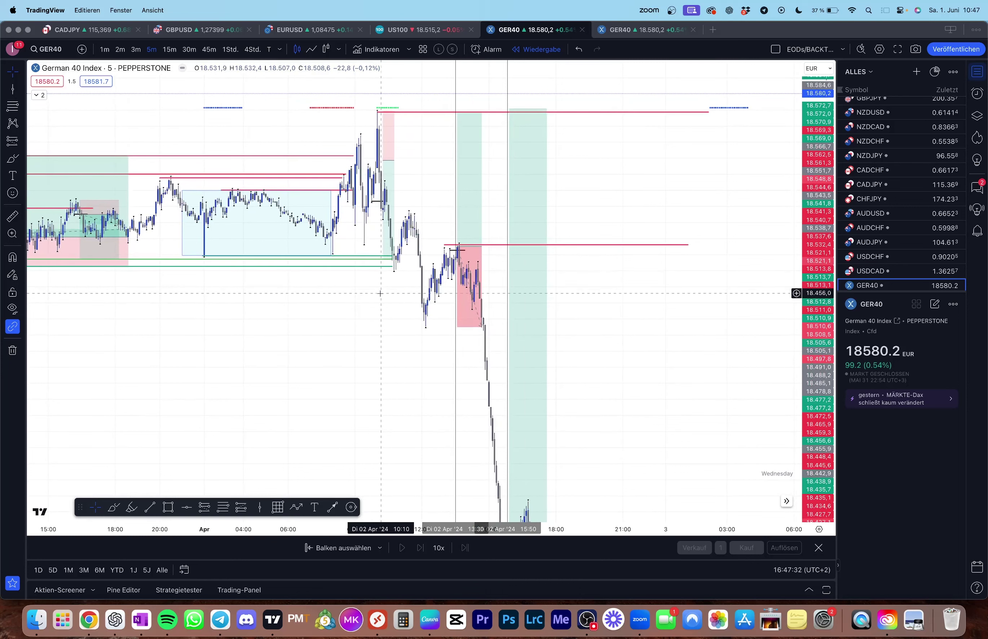
Draw a trend line along the midday rise of Tuesday 2 April, from about 18,435 to 18,465, ahead of the long trade.
click(150, 507)
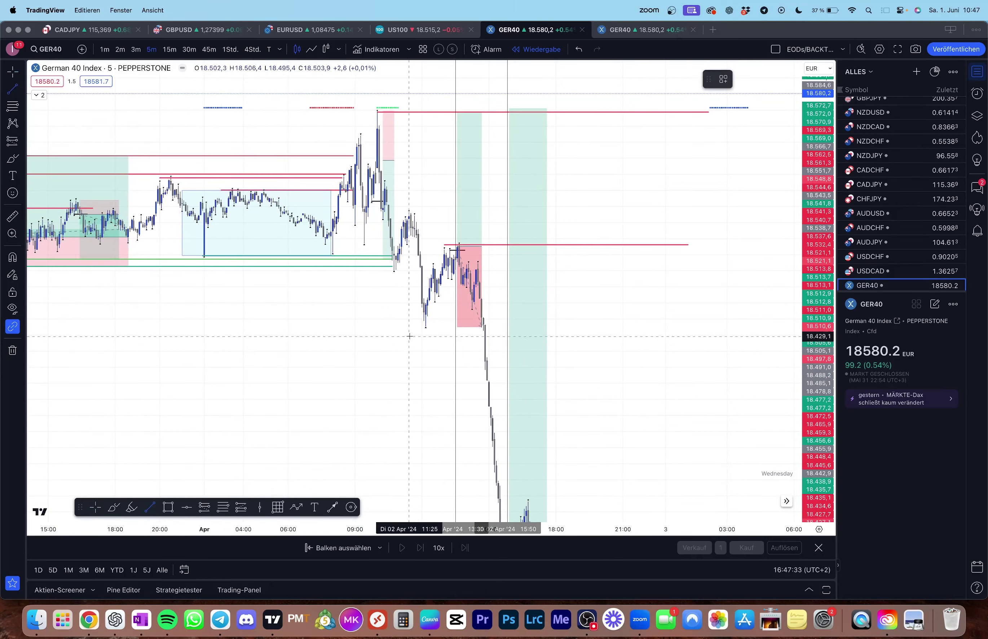
drag(429, 327, 450, 278)
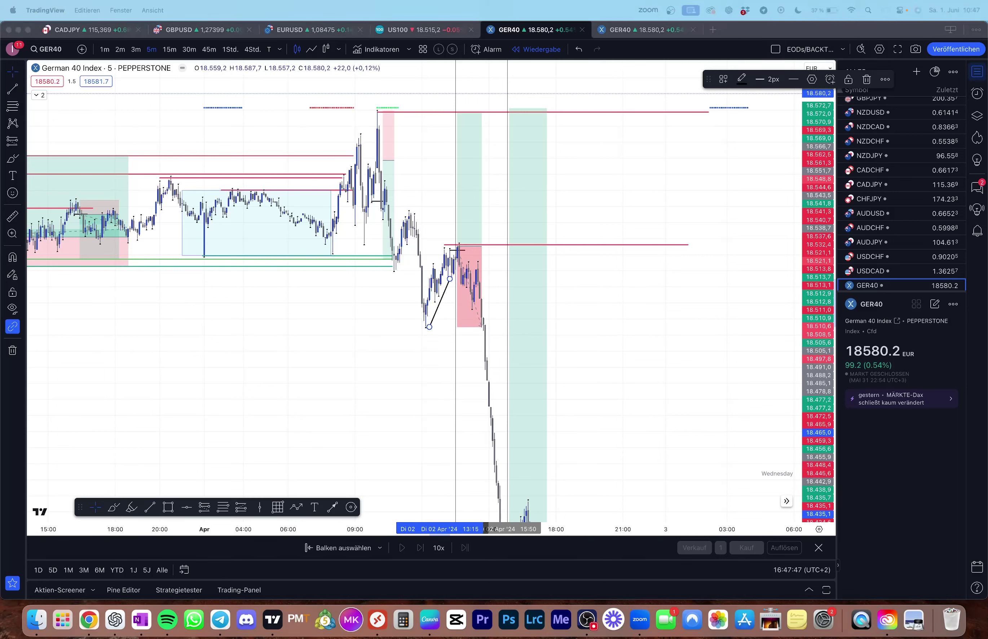
click(320, 370)
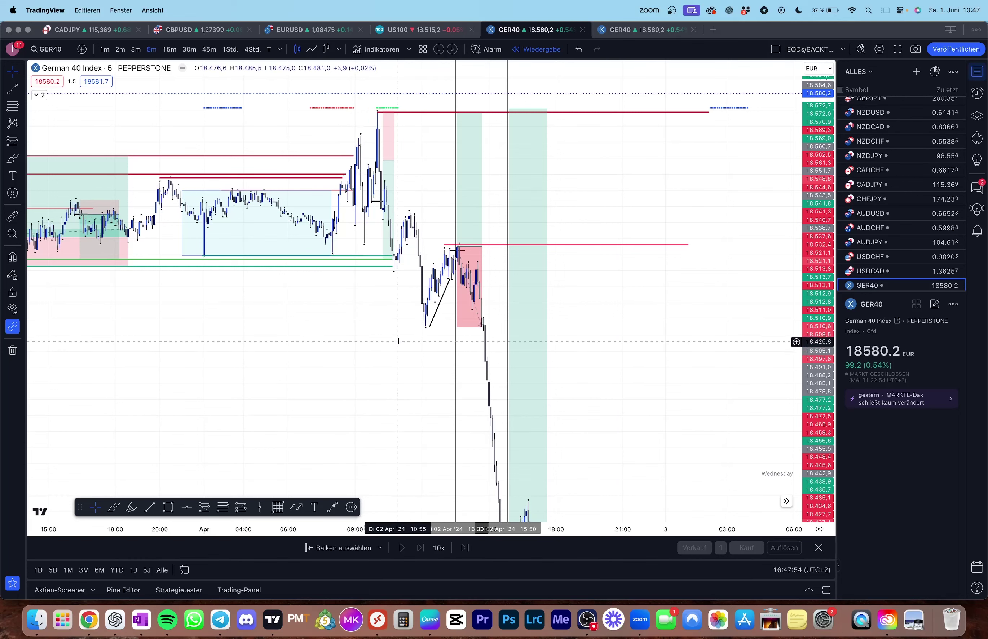
Go through the GER40 trades from the afternoon of Tuesday 2 April to Thursday 4 April.
drag(430, 327, 315, 342)
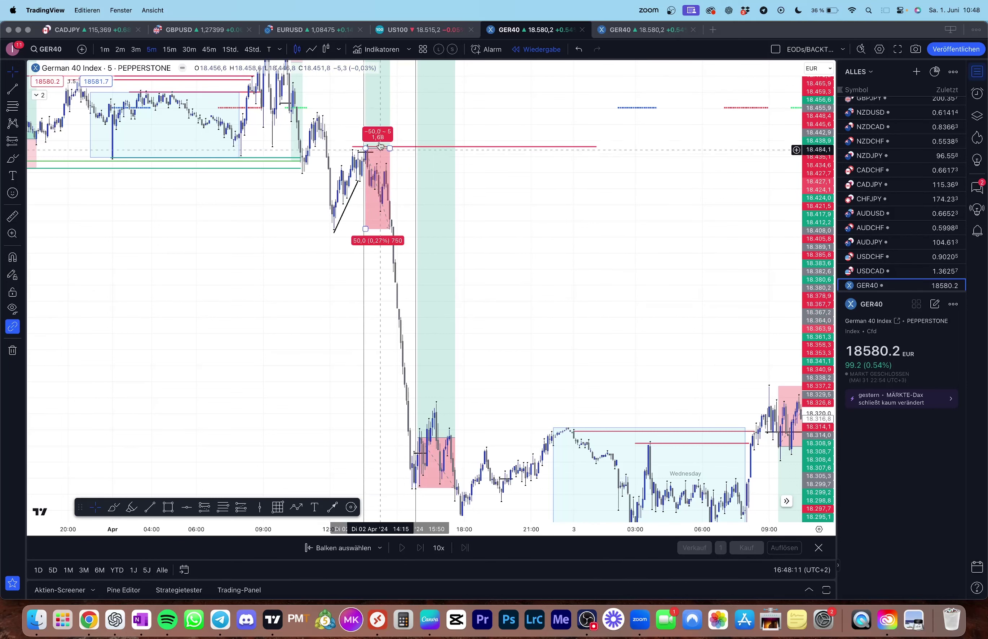
drag(344, 304, 298, 229)
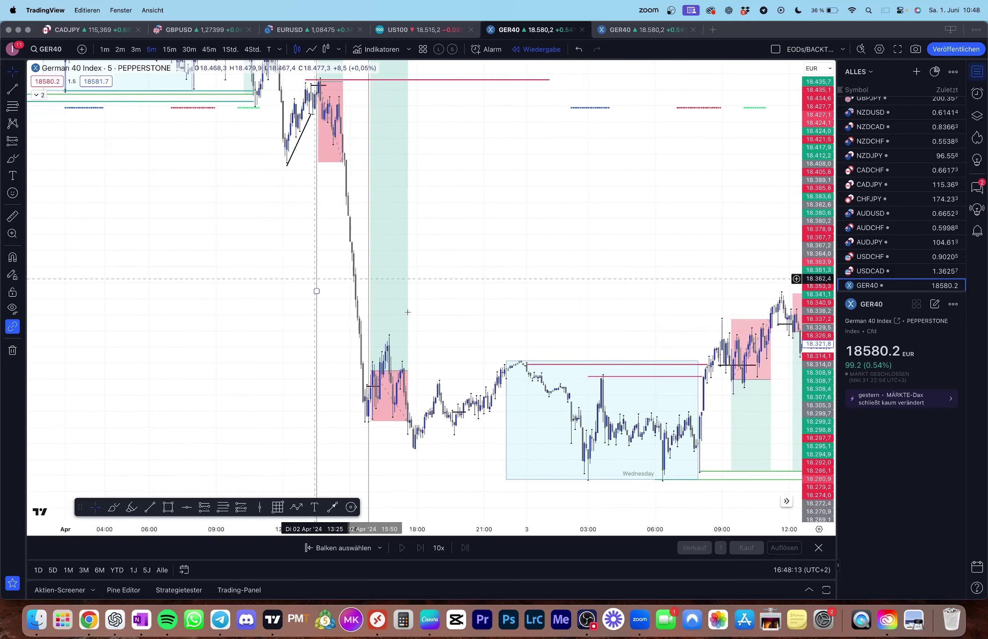
click(406, 289)
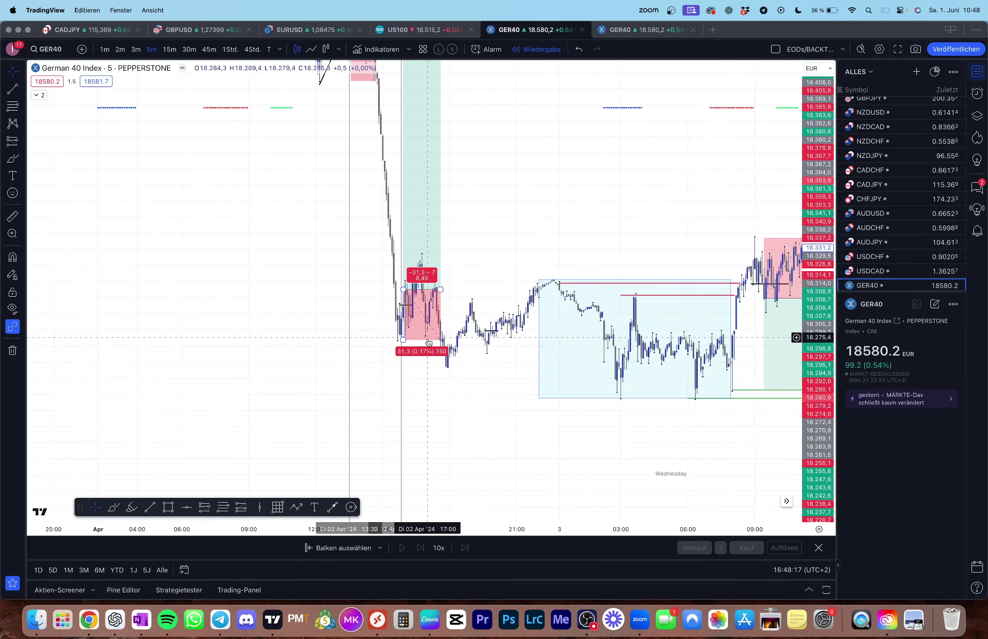
key(shift+Right)
key(shift+Right)
key(shift+Right)
key(shift+Right)
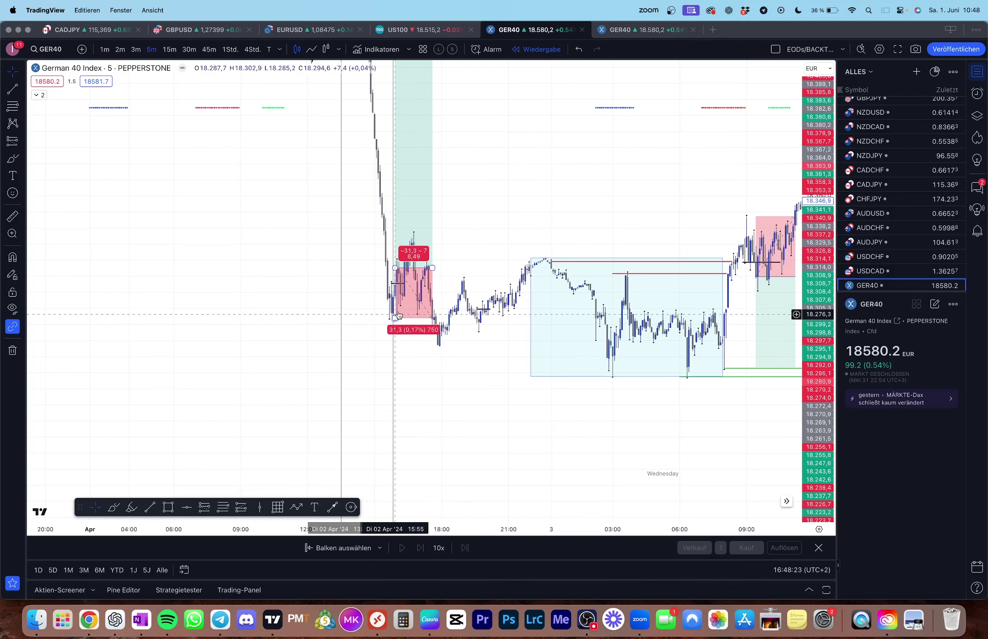
drag(519, 399, 281, 386)
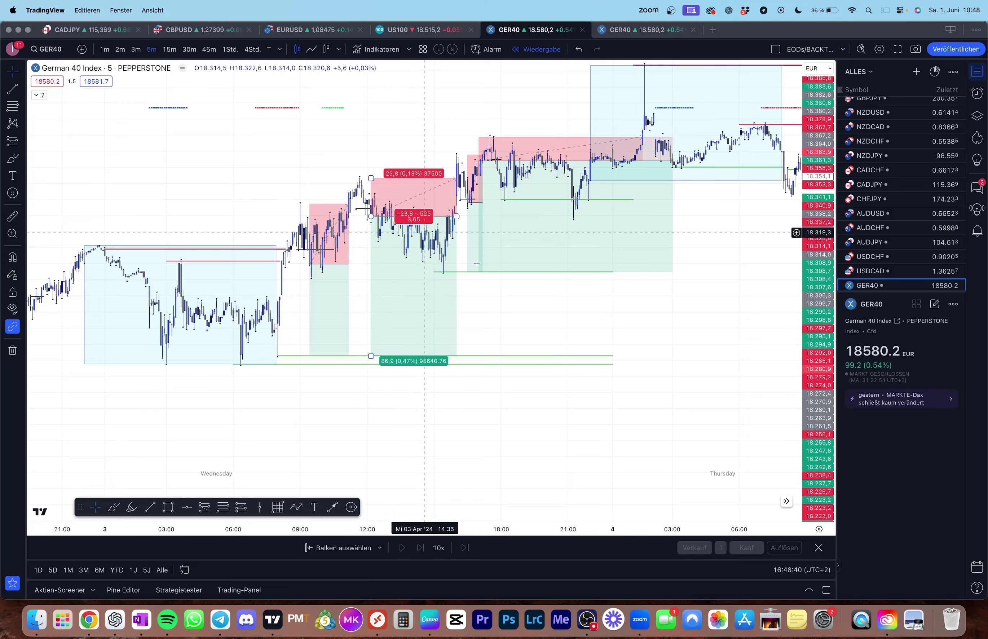
scroll(525, 334, right, 5)
scroll(526, 333, right, 2)
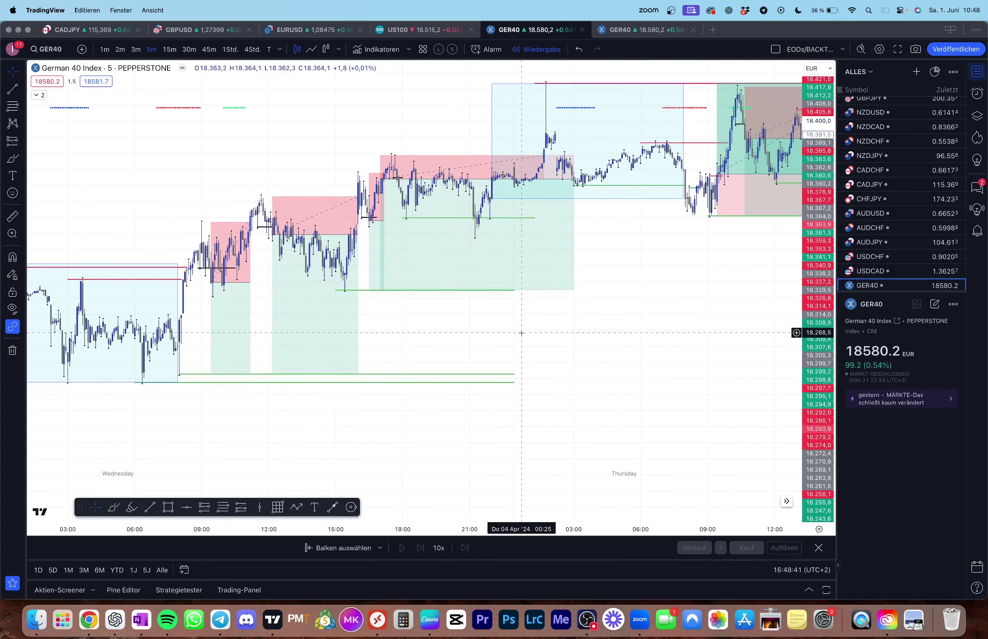
scroll(540, 353, right, 3)
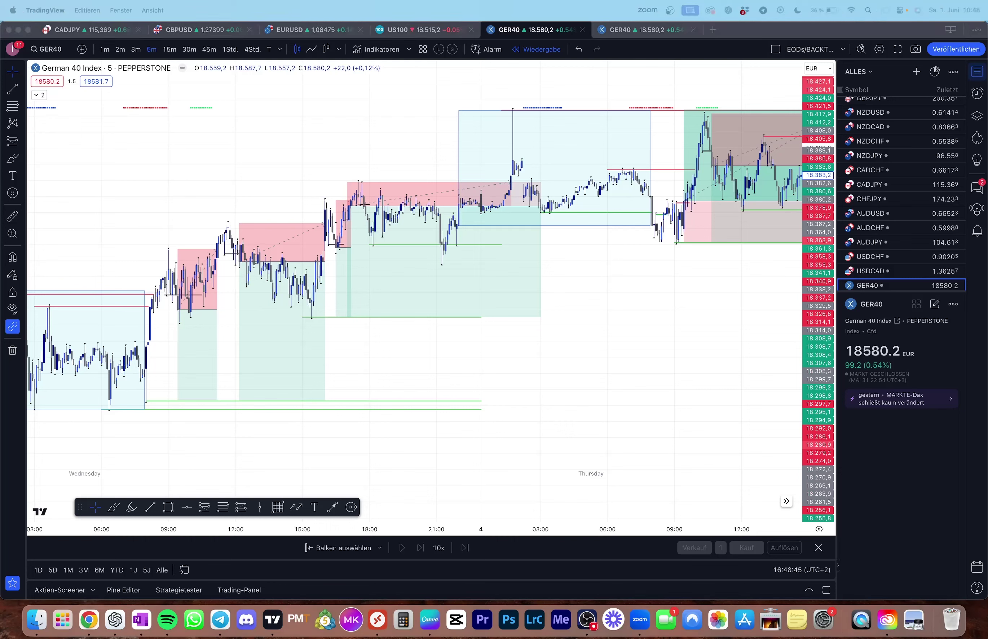
Place the planning, testing and optimising cycle image below the short trades of Wednesday 3 April and enlarge it.
drag(331, 203, 548, 395)
drag(515, 345, 722, 463)
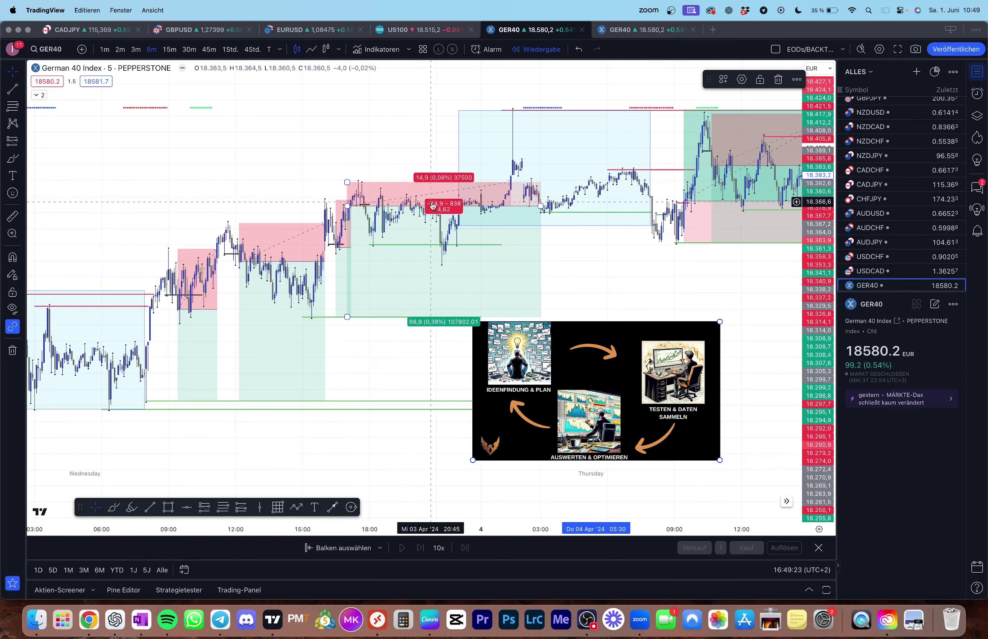
Draw a falling trend line across the evening short trade of 3 April, from about 18,380 at 17:25 to 18,363 at 21:40.
click(12, 88)
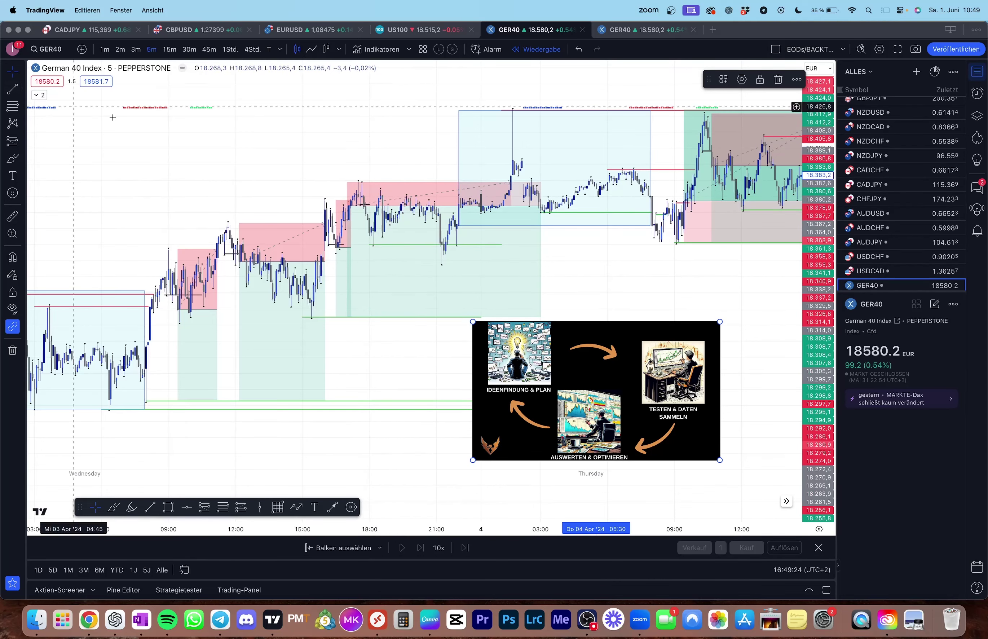
click(357, 180)
click(451, 207)
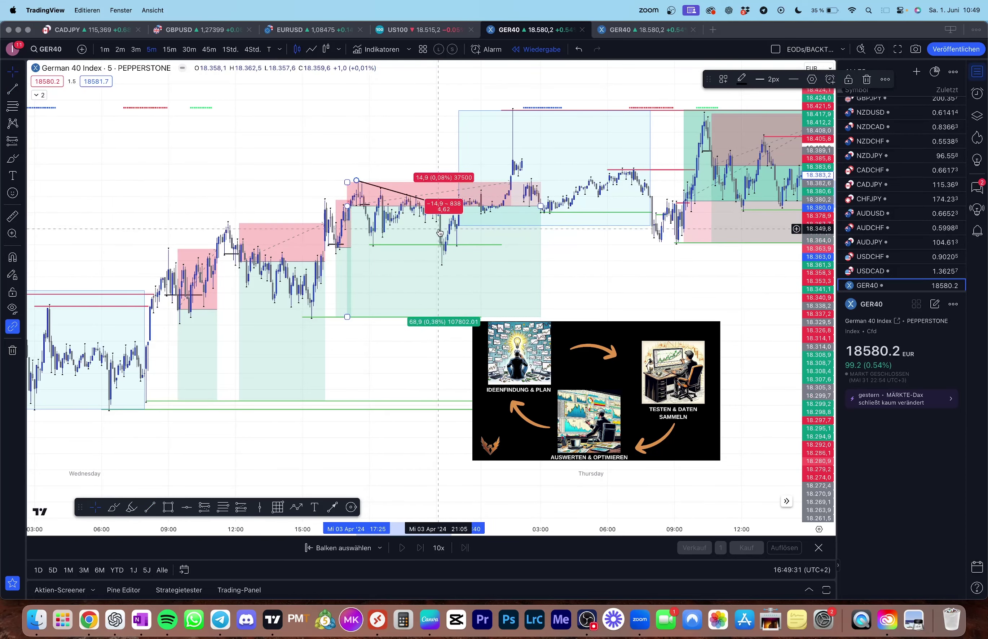
key(Escape)
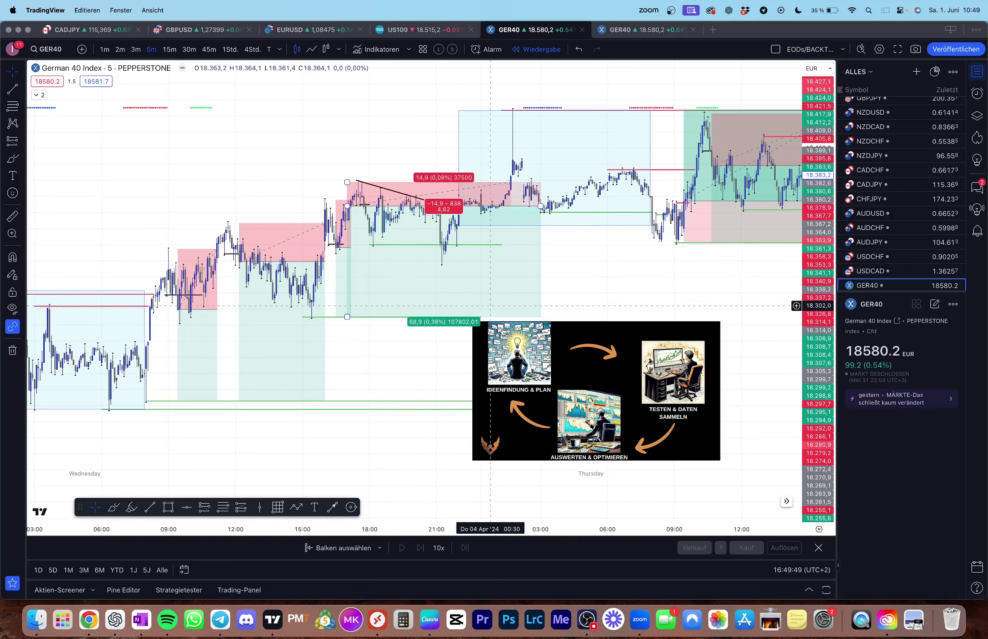
Delete the falling trend line of 3 April and the planning, testing and optimising cycle image.
click(625, 457)
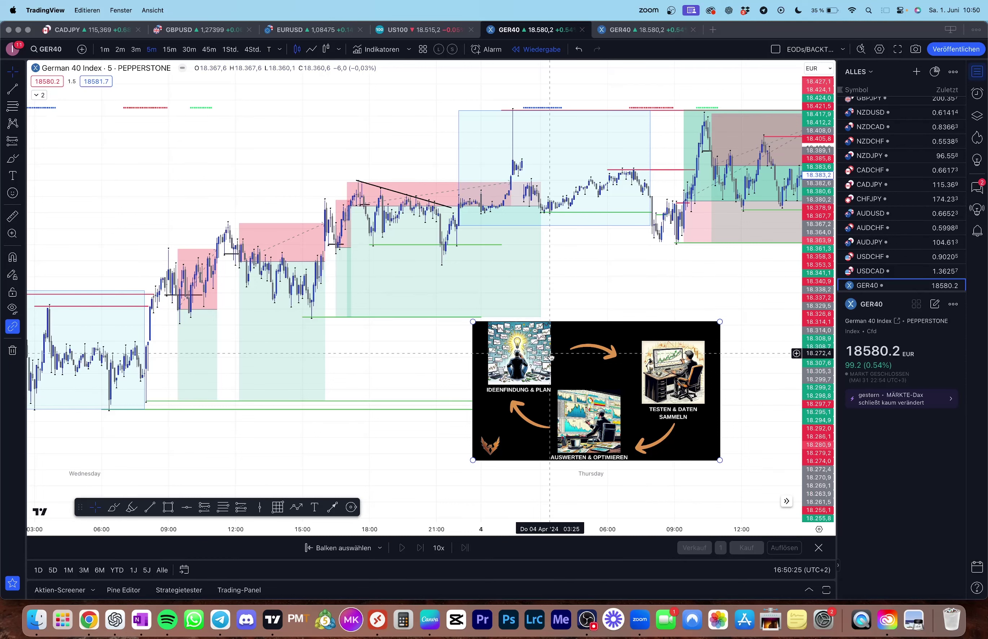
click(357, 182)
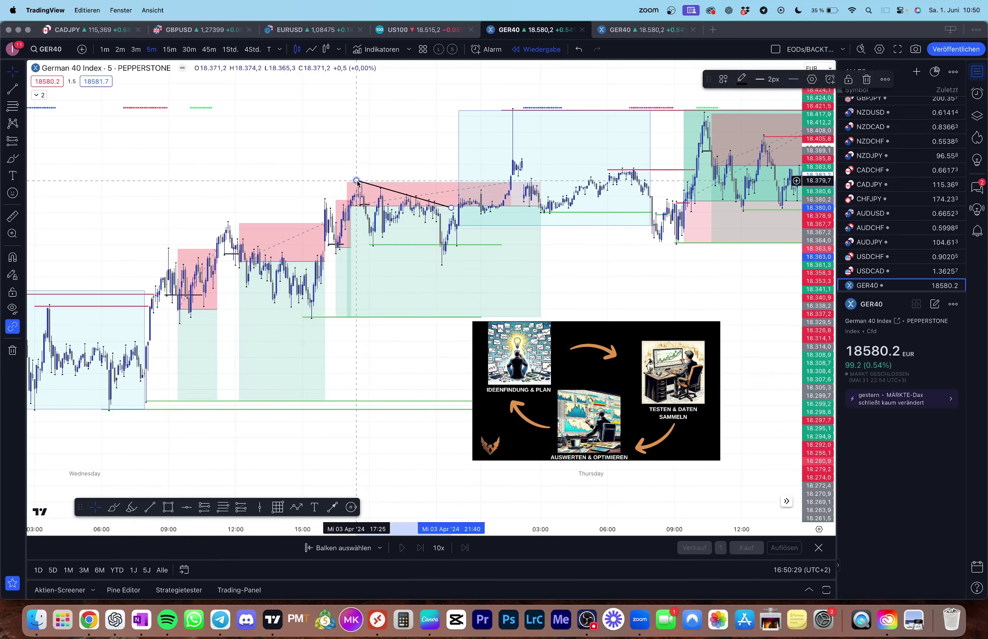
key(BackSpace)
click(501, 329)
key(BackSpace)
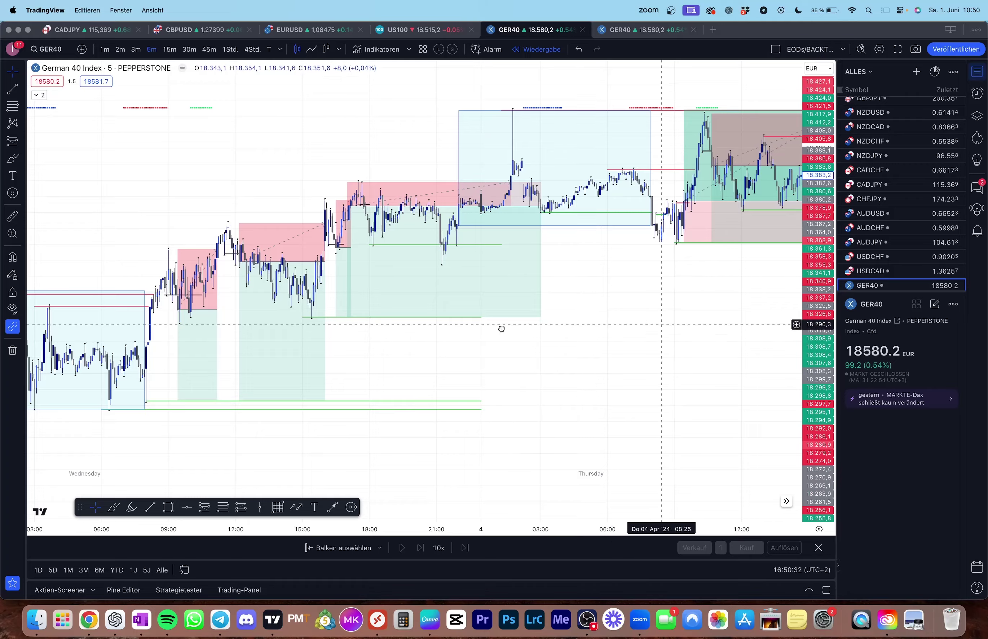
Go through the GER40 trades from Friday 5 April to the short trades of Monday 8 April.
scroll(501, 329, right, 15)
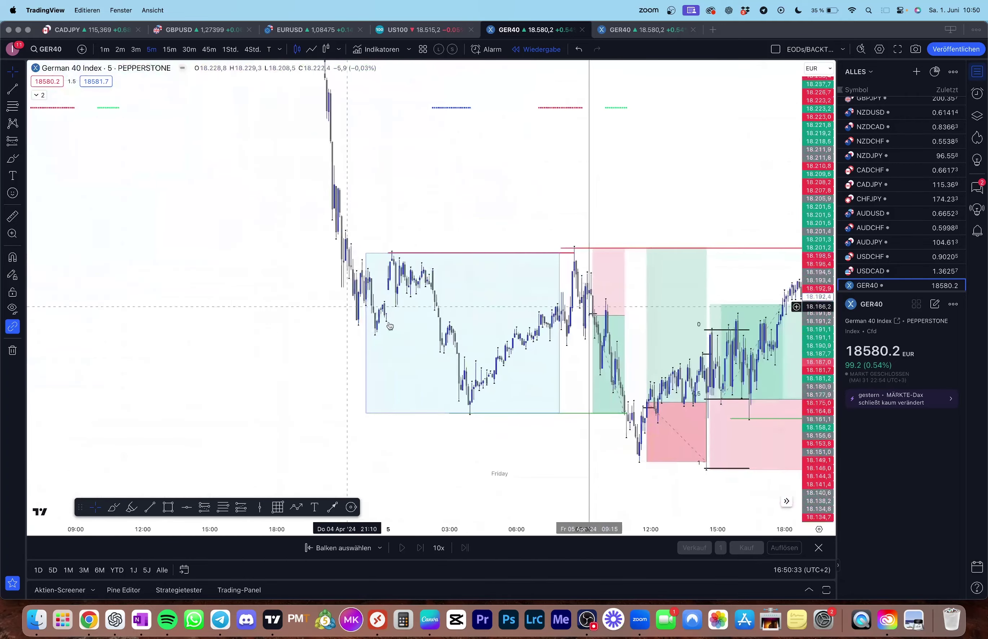
scroll(390, 326, right, 5)
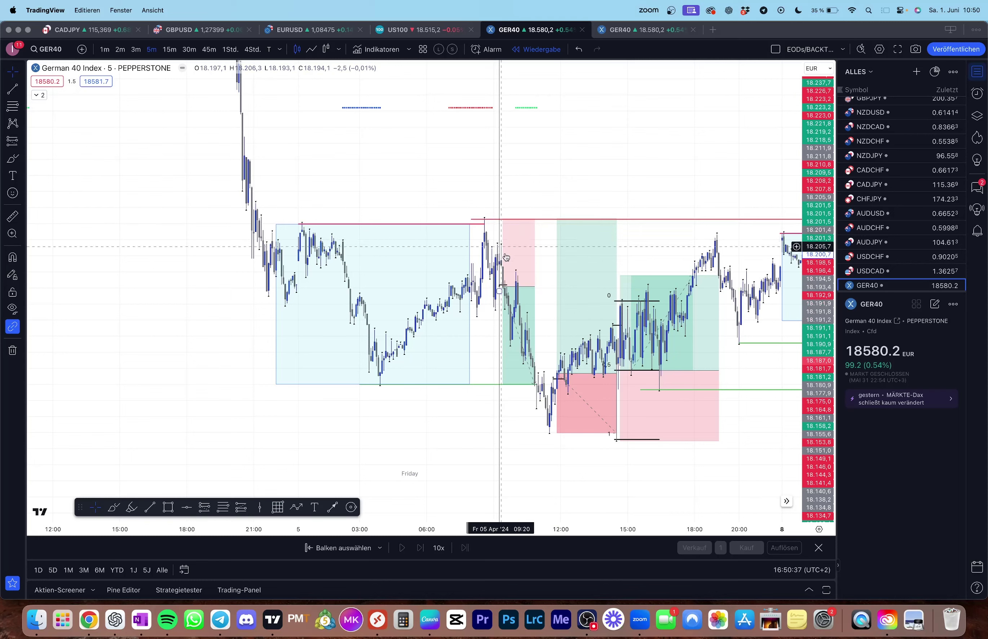
scroll(324, 282, right, 7)
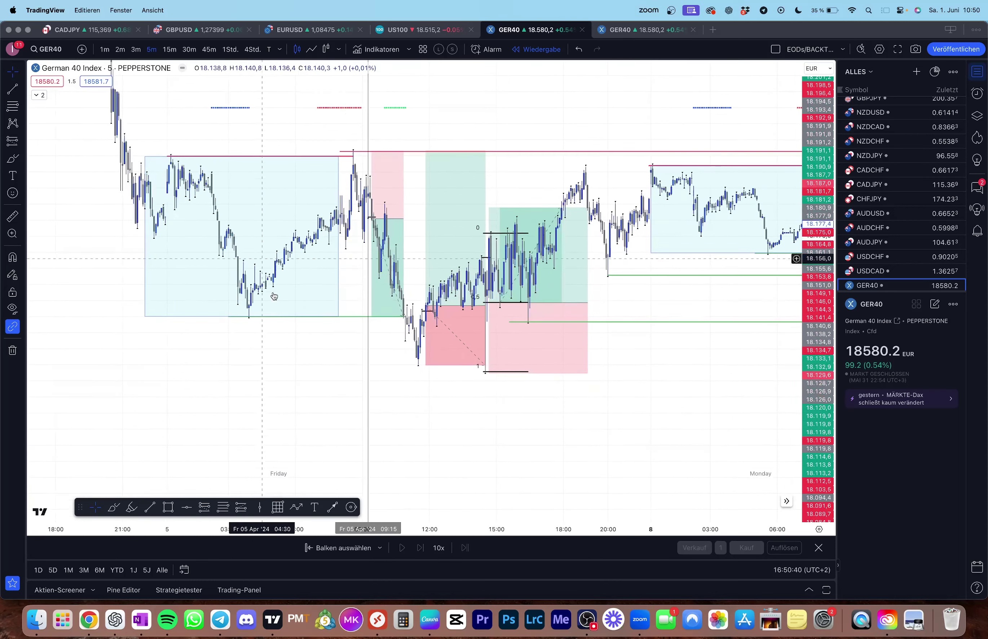
scroll(348, 394, right, 12)
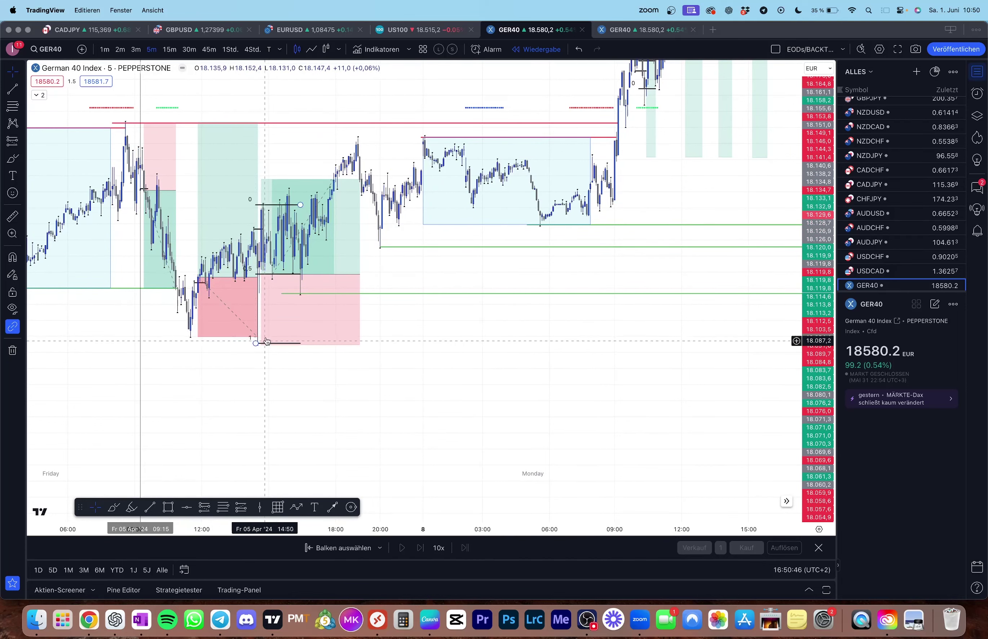
scroll(510, 367, right, 10)
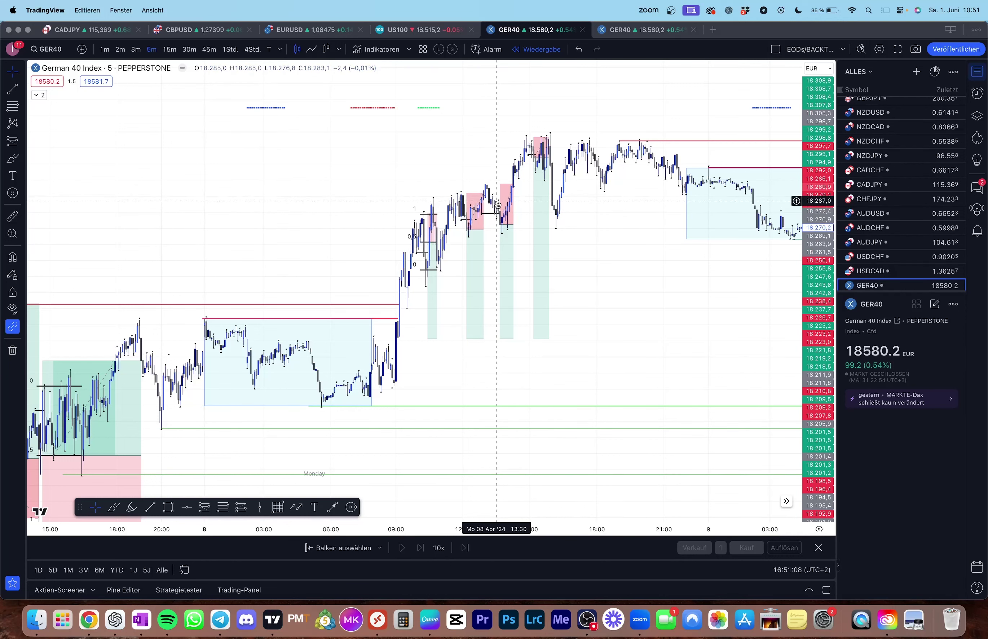
Draw a short trend line over the 8 April pullback, from about 18,297 to 18,282 around 13:50, and delete it.
click(12, 88)
click(484, 184)
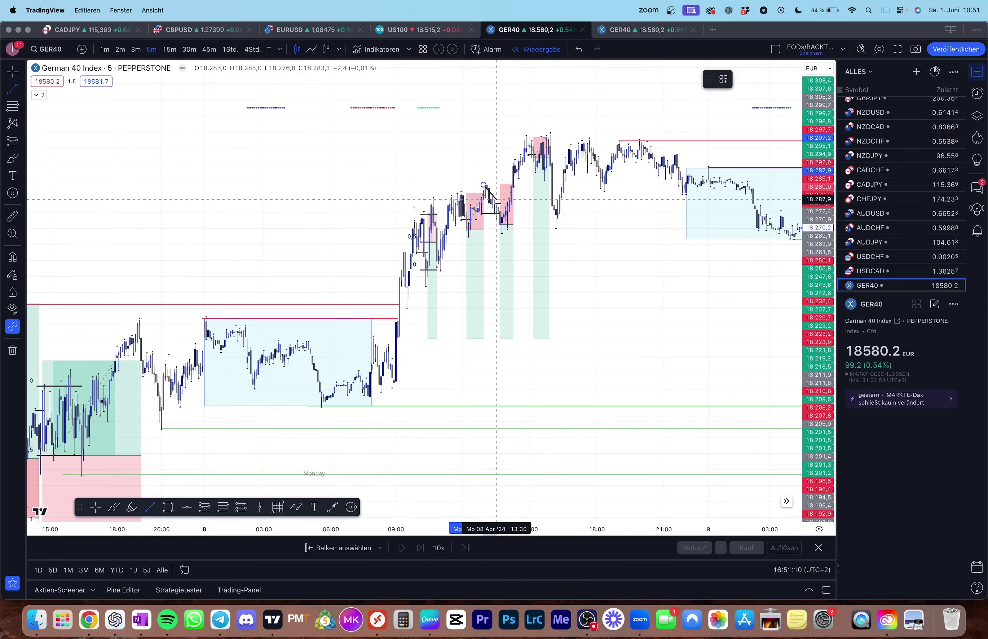
click(504, 209)
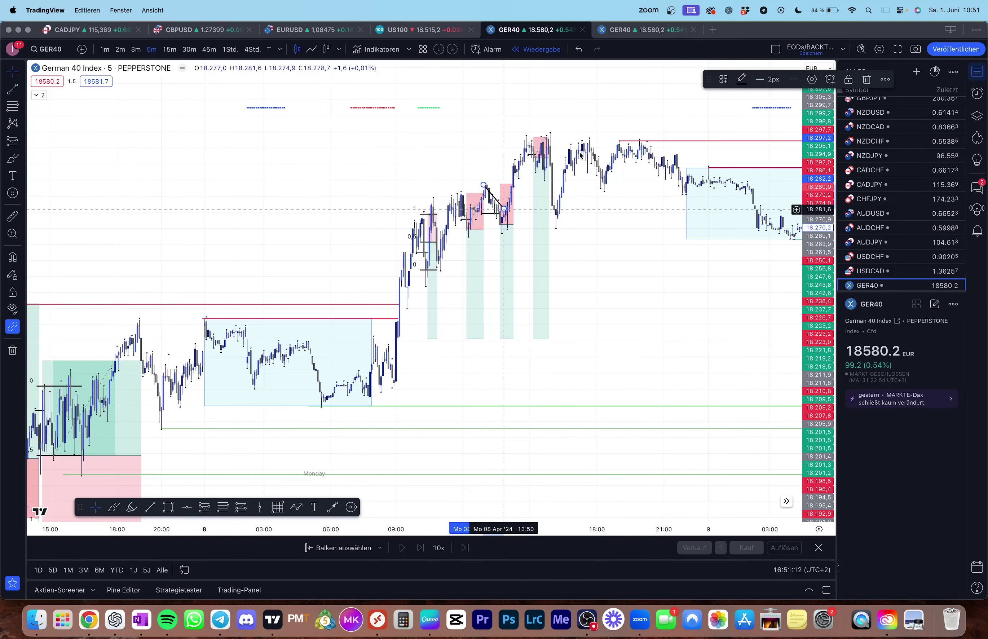
click(867, 79)
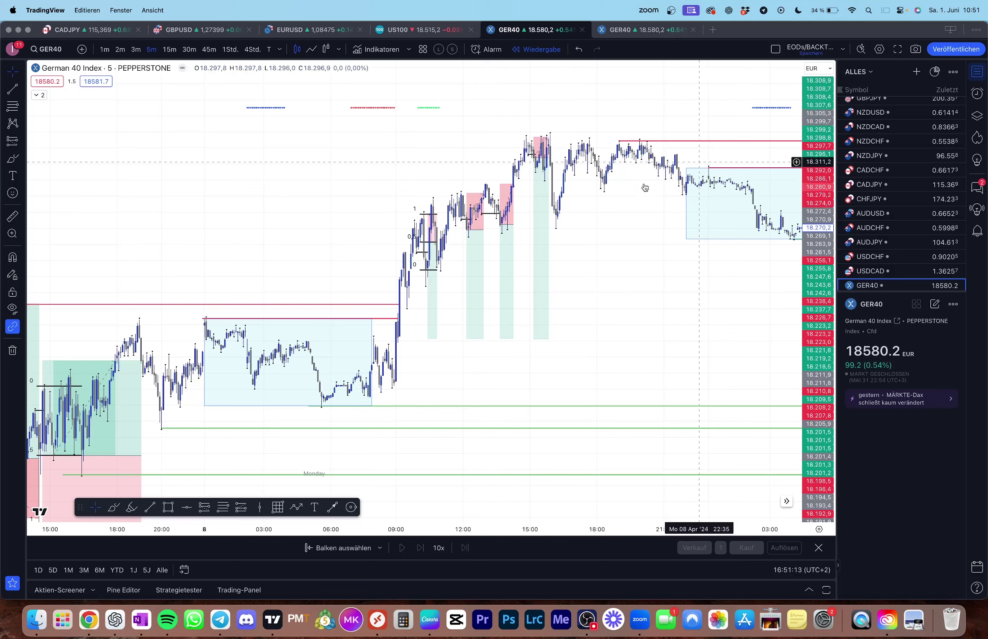
Examine the last two short trades of Monday 8 April, starting with the one around 13:50.
click(504, 209)
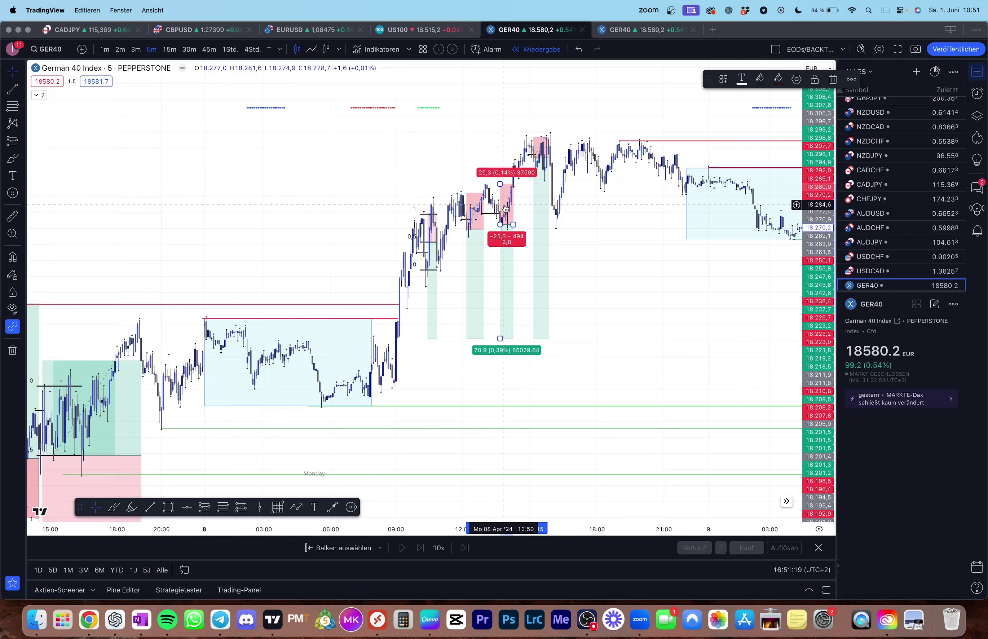
click(494, 194)
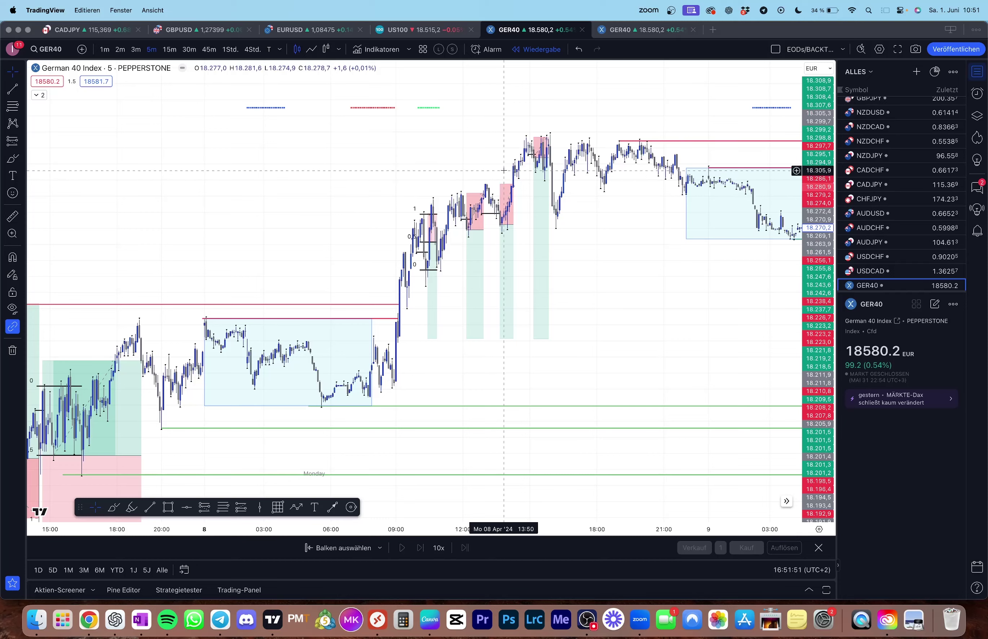
drag(494, 173, 465, 187)
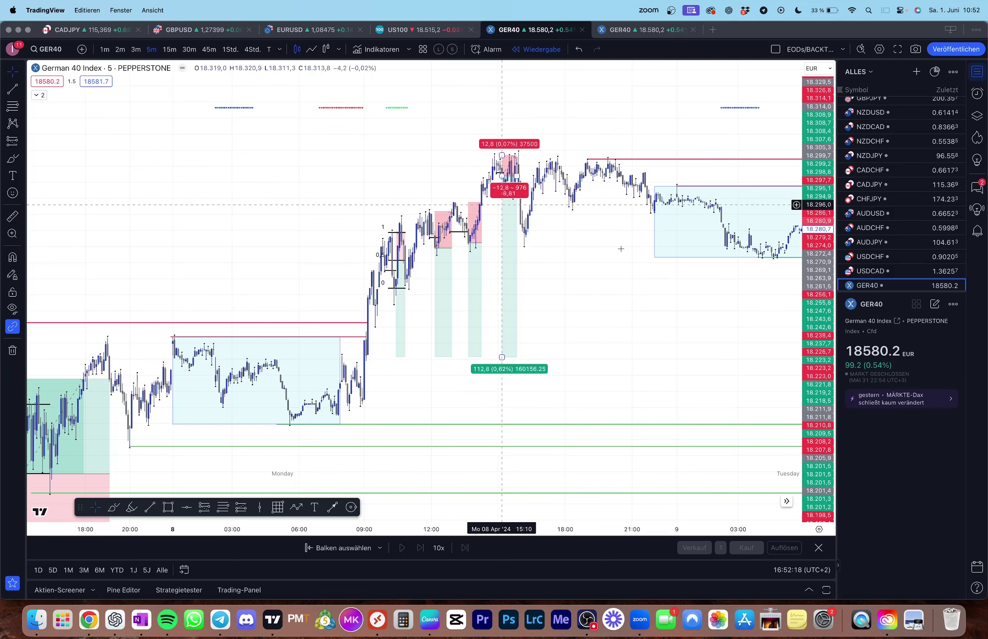
Move ahead on the GER40 chart to the long trades of Tuesday 9 April and review them up to Wednesday 10 April.
scroll(527, 239, right, 5)
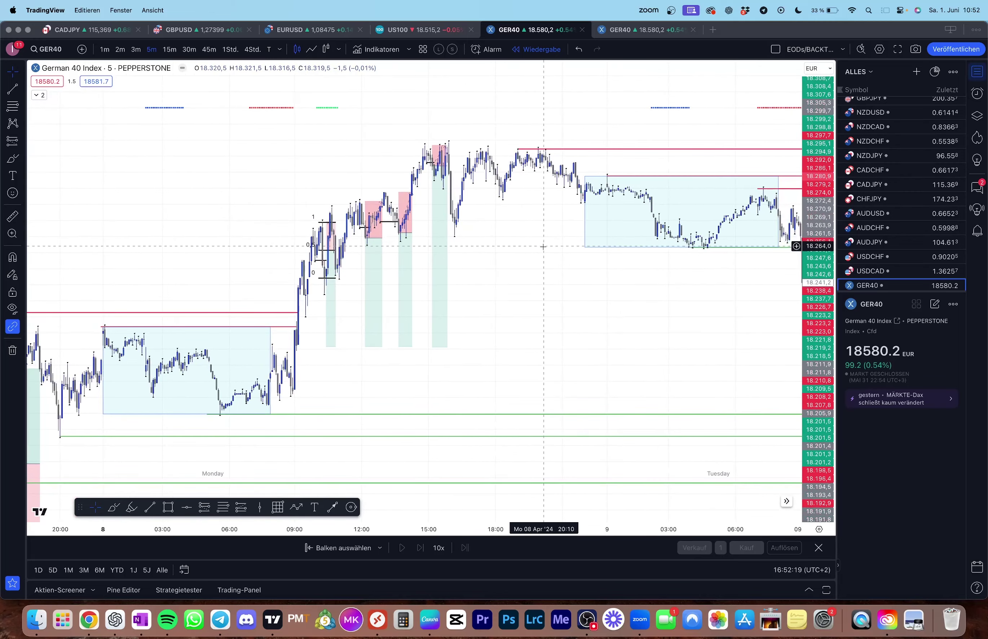
scroll(527, 245, right, 3)
scroll(519, 258, right, 6)
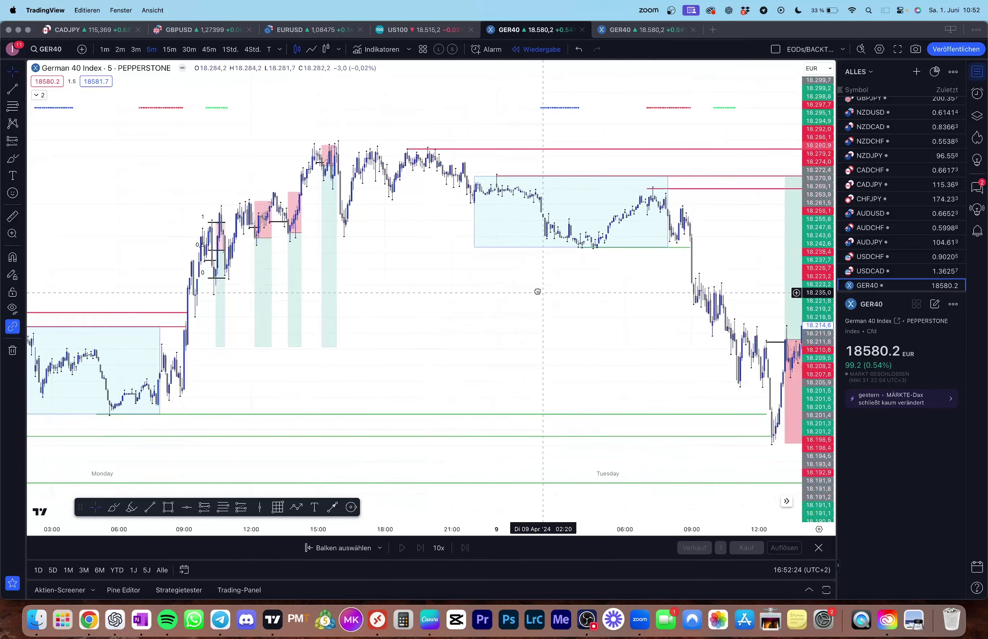
drag(536, 289, 274, 269)
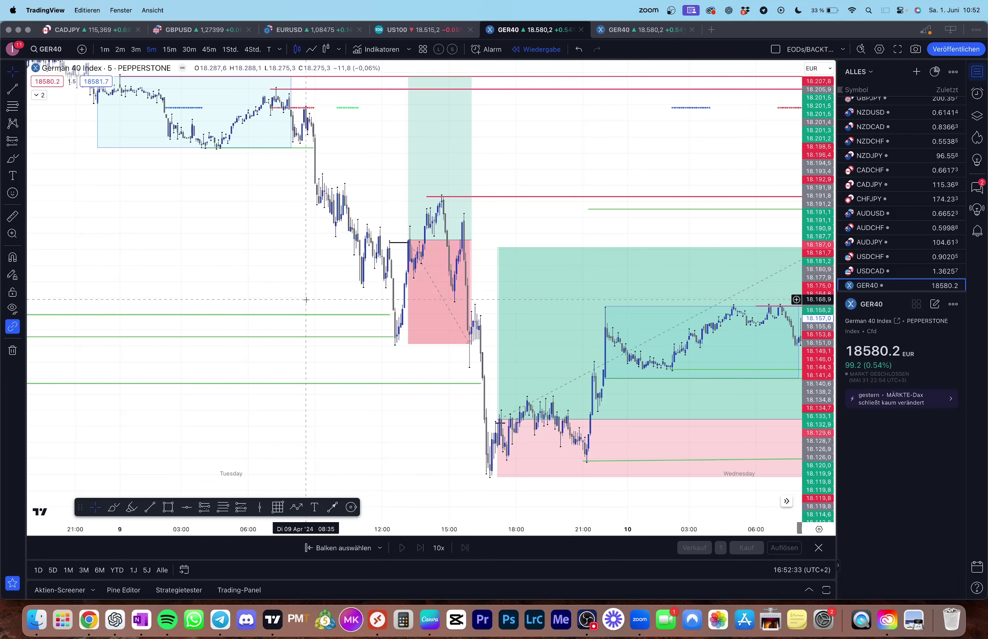
key(shift+Right)
key(shift+Right)
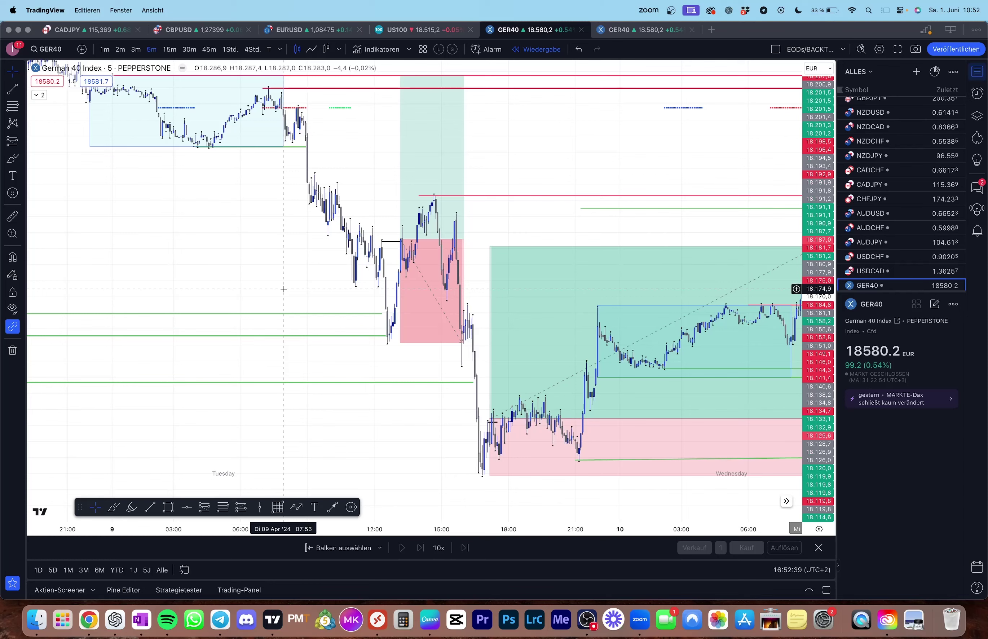
key(shift+Right)
key(shift+Right)
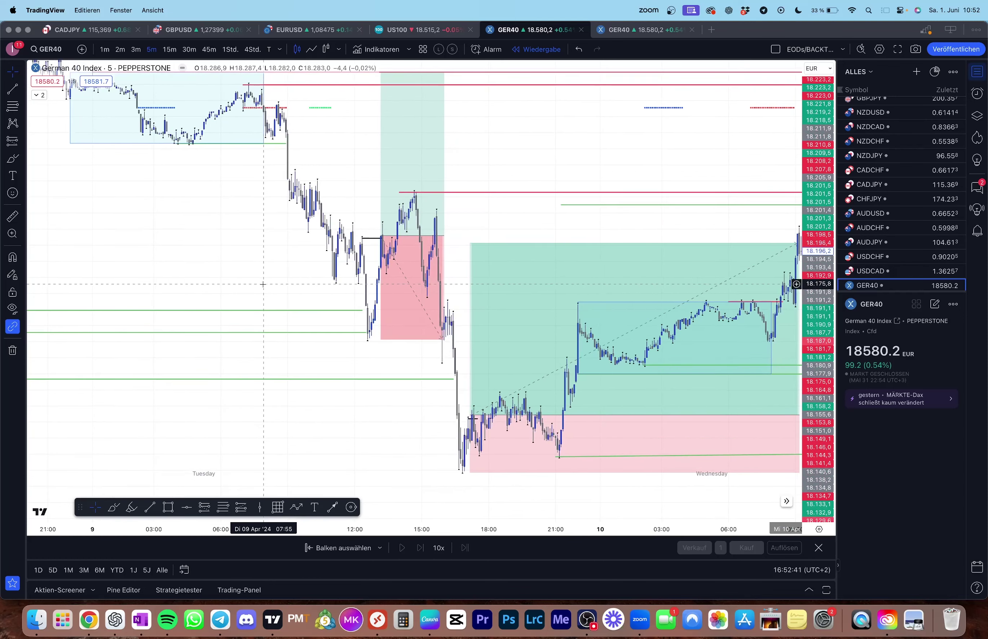
key(shift+Right)
key(shift+Right)
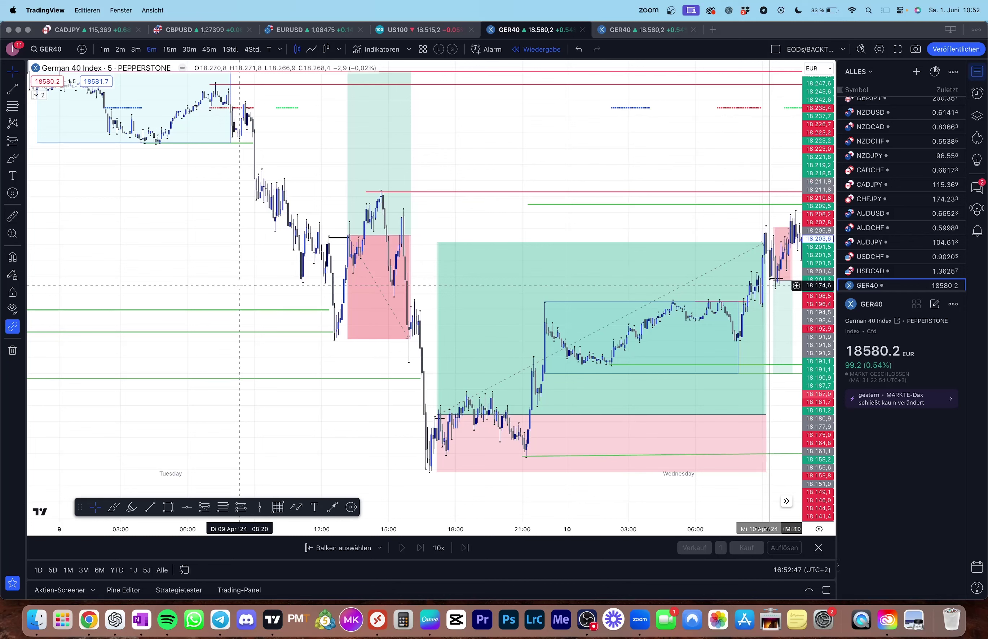
key(shift+Right)
key(shift+Right)
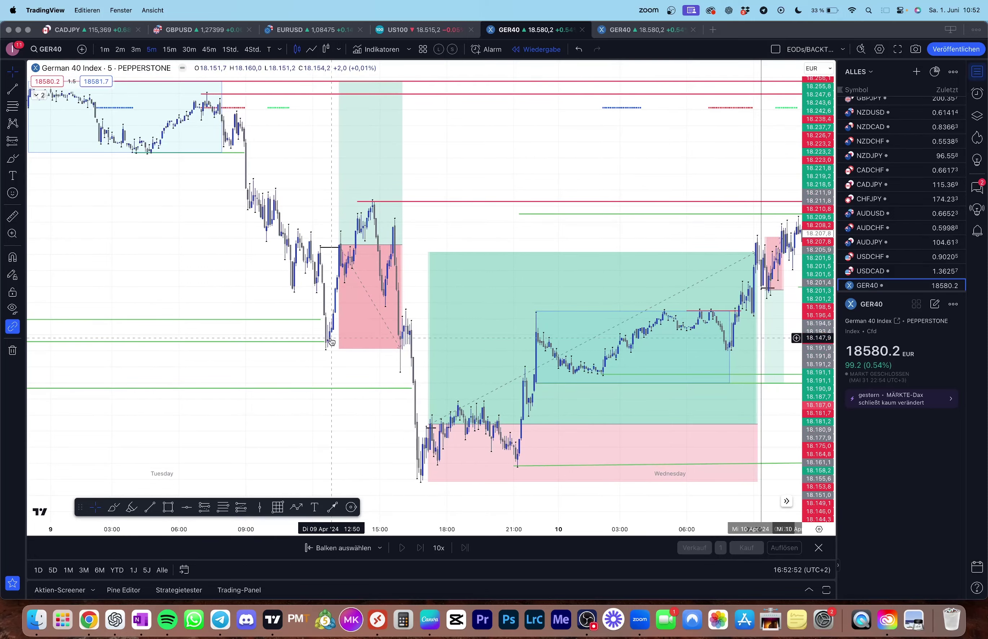
Move ahead on the GER40 chart from the Tuesday 9 April trades to the Wednesday 10 April trades and review them.
key(shift+Right)
key(shift+Right)
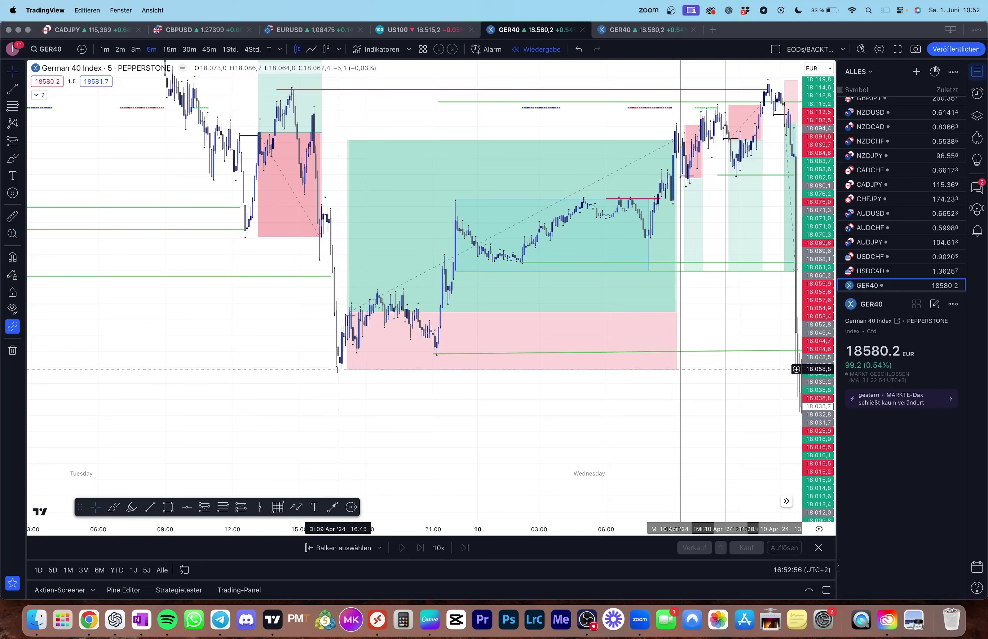
key(shift+Right)
key(shift+Right)
key(shift+Right)
key(shift+Right)
key(shift+Right)
key(shift+Right)
key(shift+Right)
key(shift+Right)
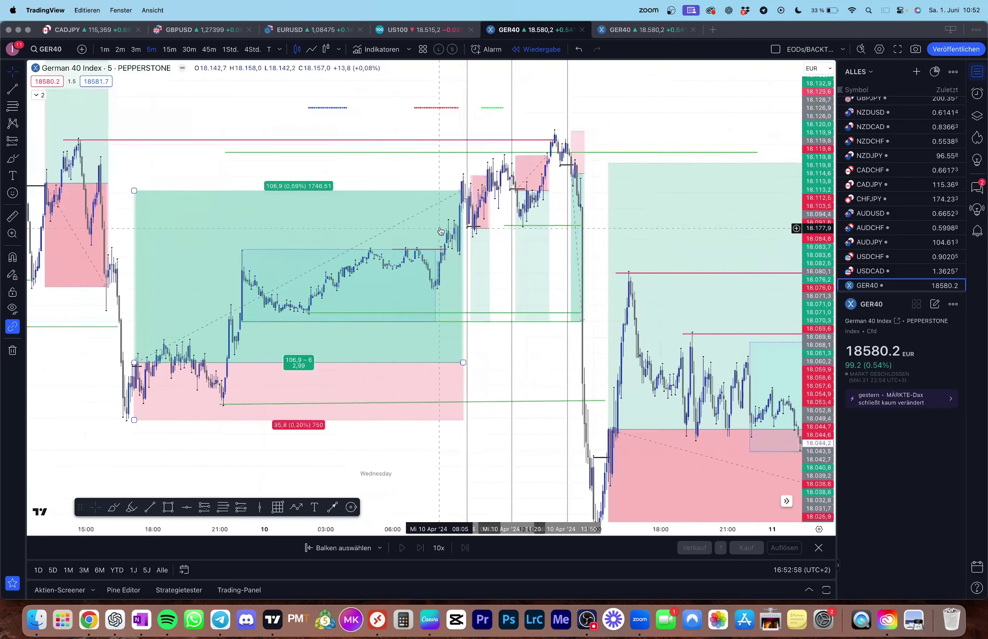
key(shift+Right)
key(shift+Right)
key(shift+Right)
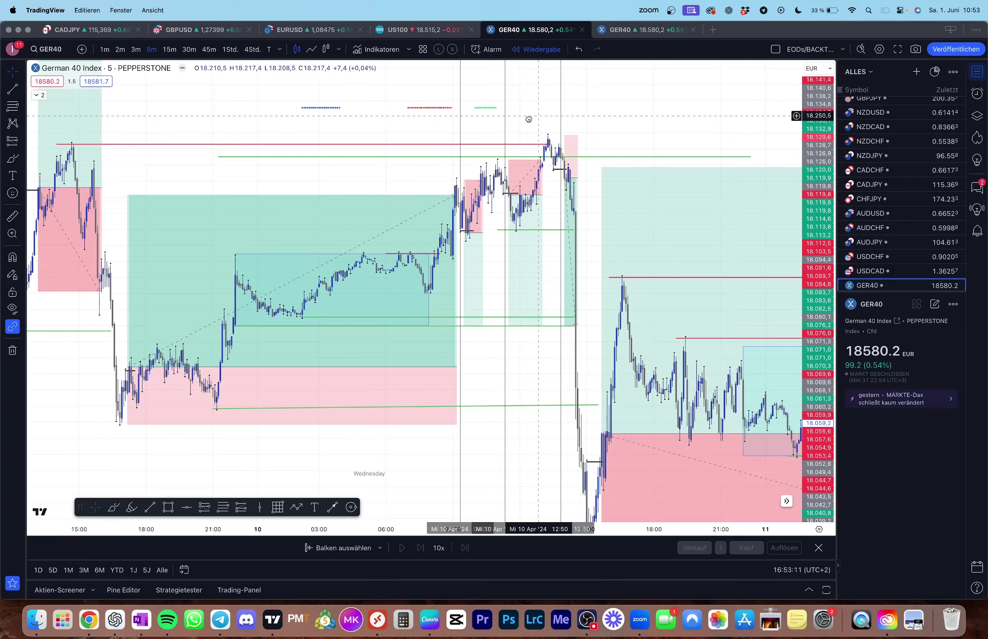
Examine the last short trade of Wednesday 10 April, entered around 14:00 after the day's high.
drag(535, 119, 500, 130)
click(538, 214)
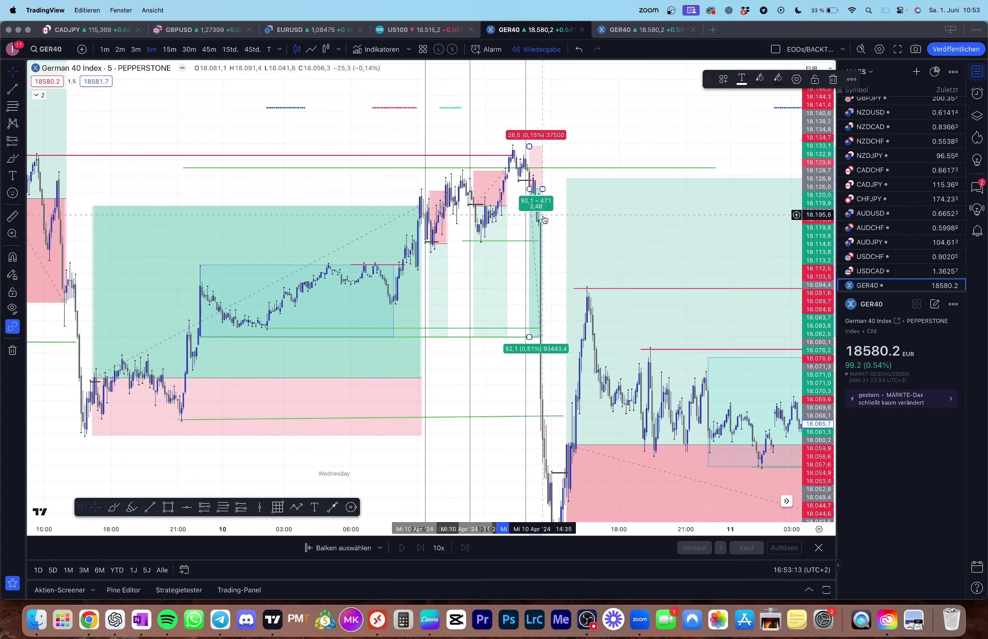
click(548, 217)
drag(552, 222, 549, 224)
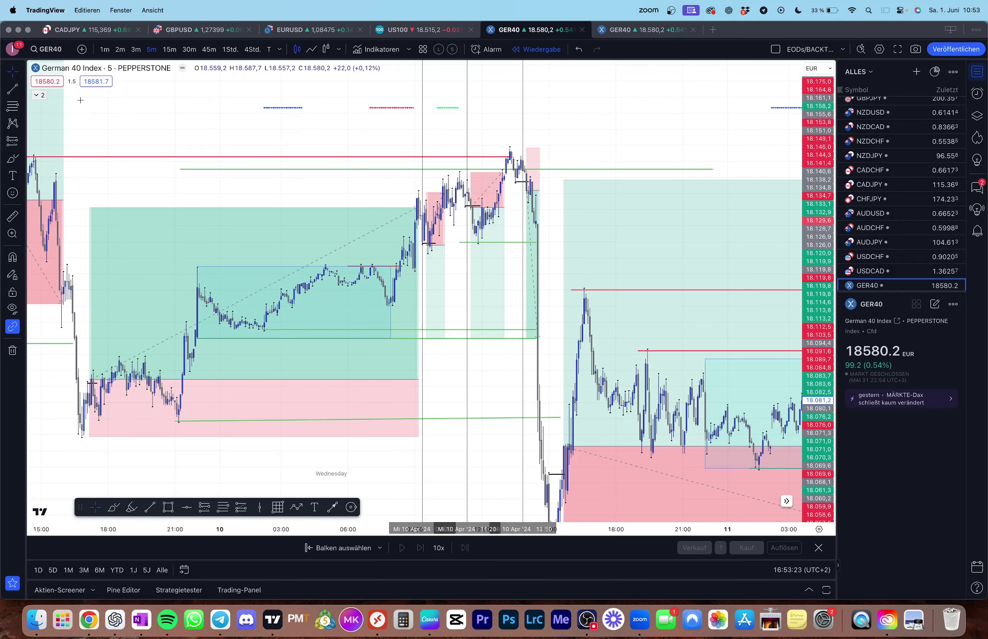
Draw a short falling trend line from the 10 April high, about 18,239 at 13:10, and delete it.
key(alt+t)
click(508, 147)
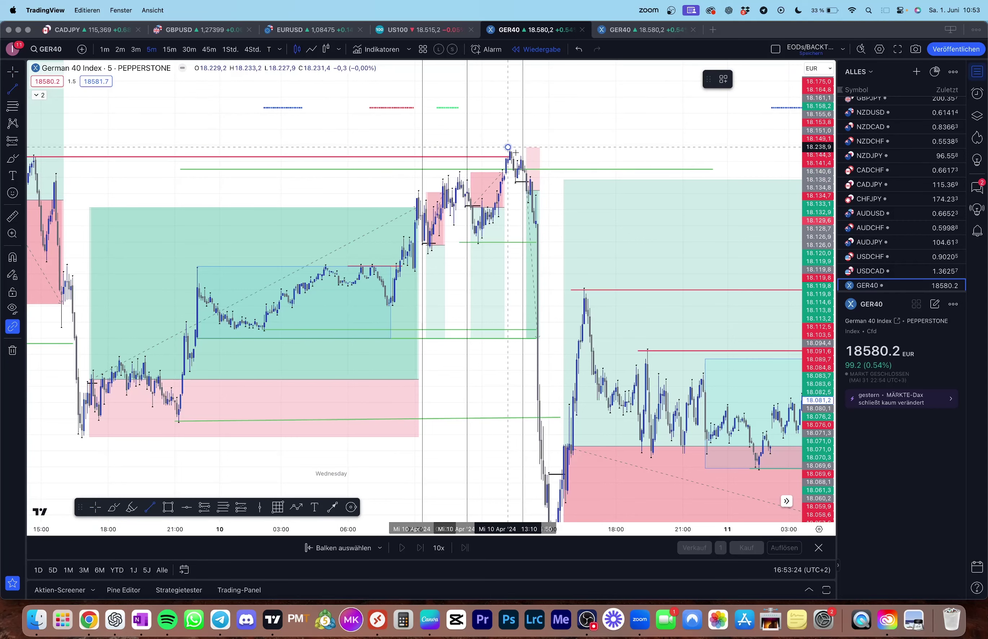
click(540, 171)
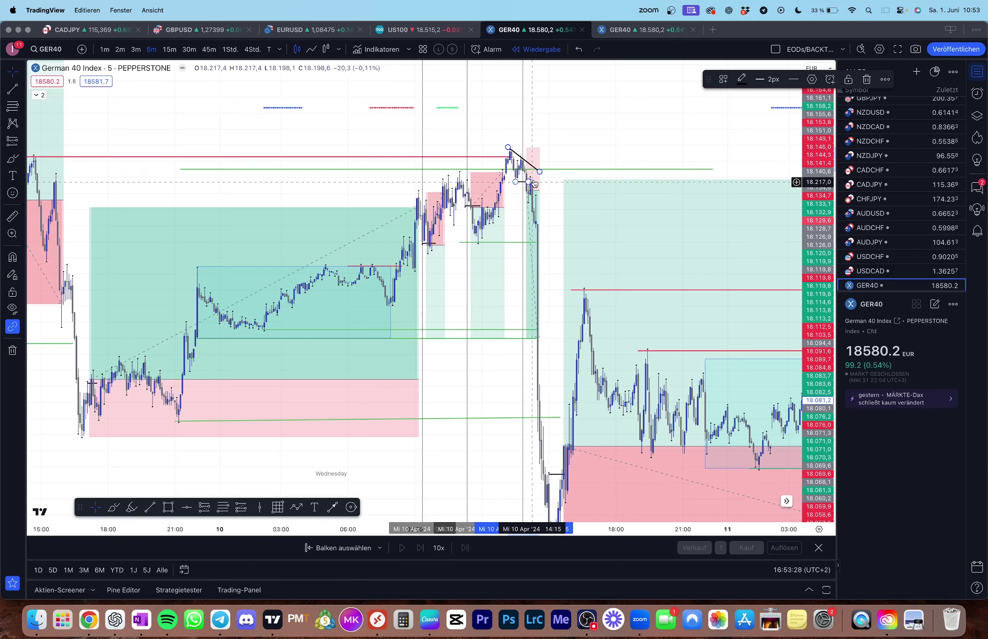
click(535, 183)
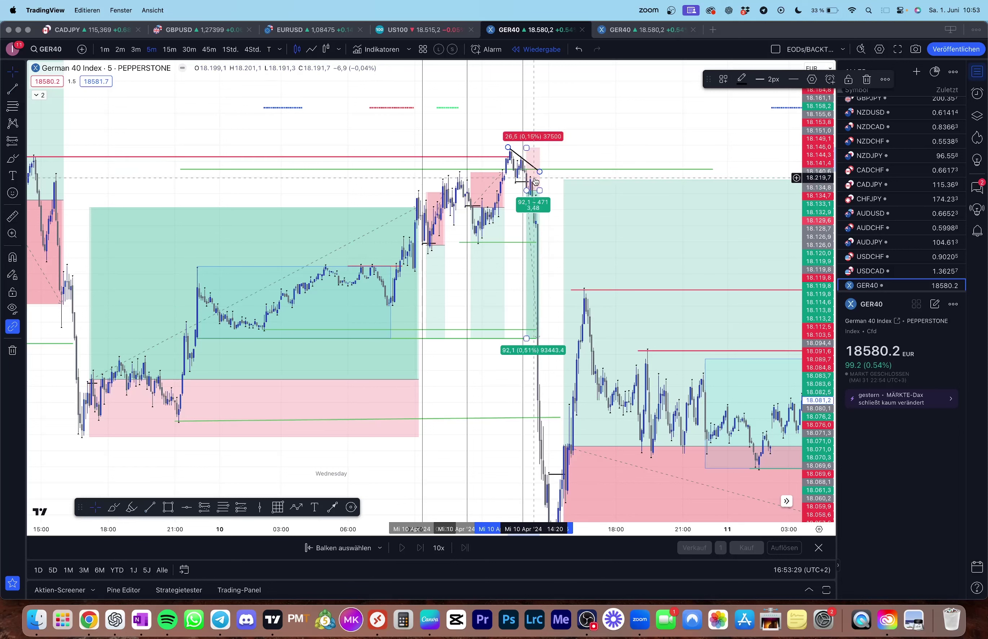
key(Delete)
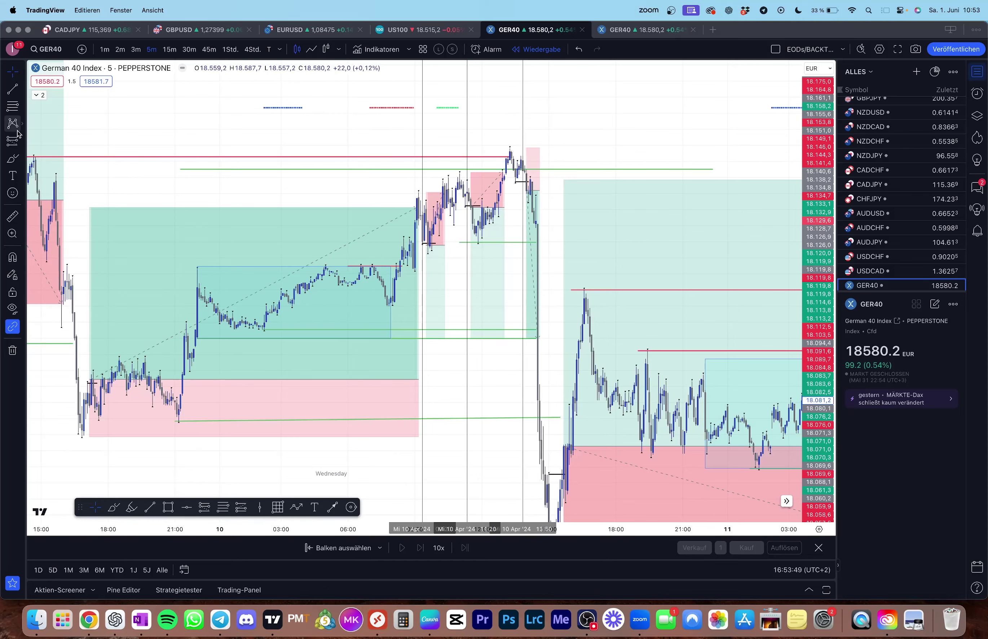
Mark the highs before the last 10 April short trade with freehand brush strokes, undo them and return to the cursor.
click(12, 158)
click(522, 159)
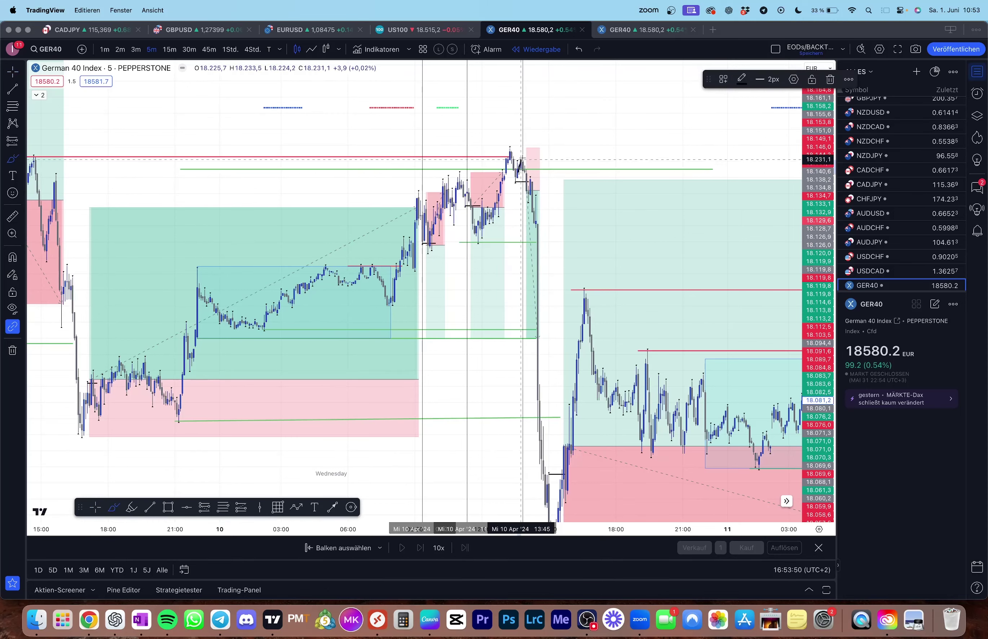
mouse_move(522, 160)
mouse_down()
mouse_move(524, 149)
mouse_move(503, 155)
mouse_move(528, 155)
mouse_up()
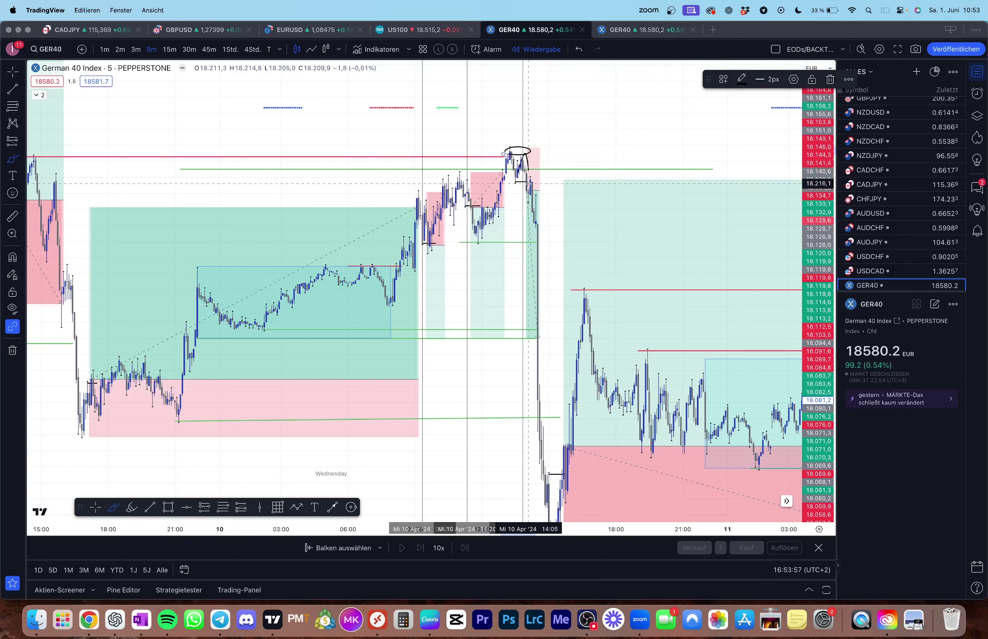
key(super+z)
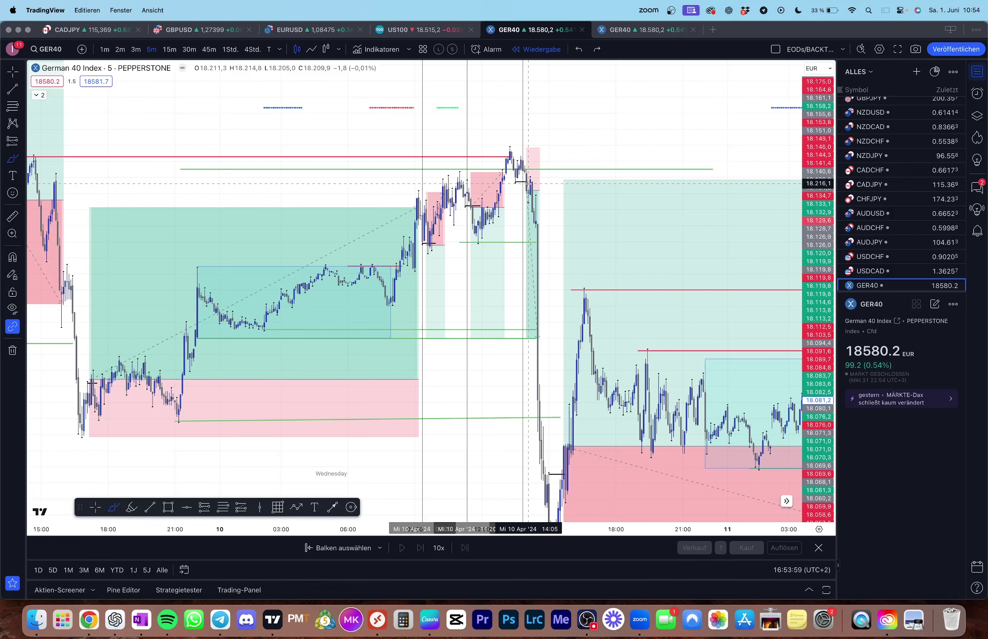
click(13, 71)
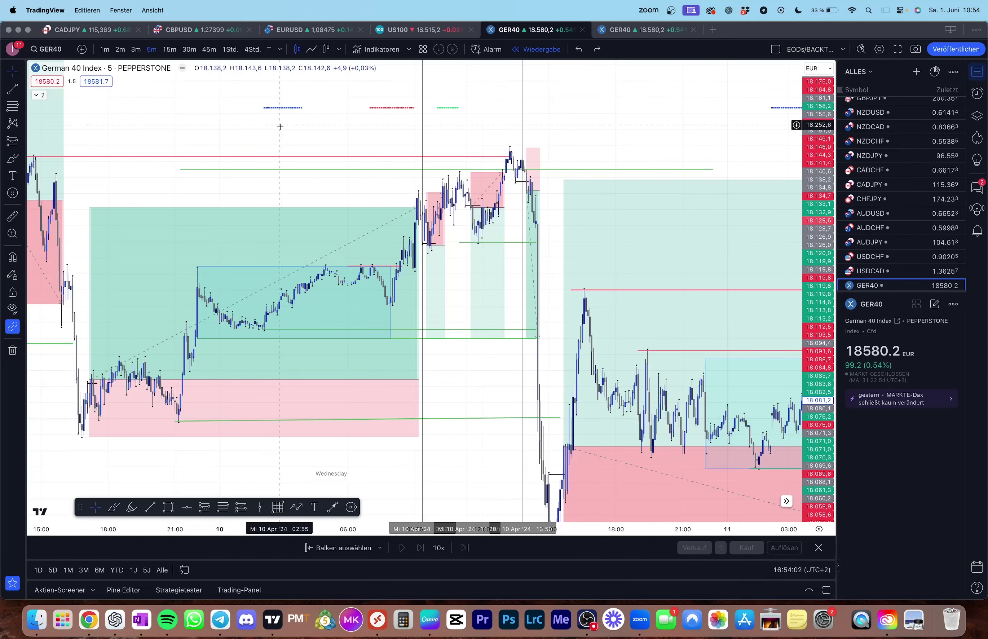
Move ahead on the GER40 chart to the trades of Thursday 11 April and look them over.
drag(281, 127, 261, 119)
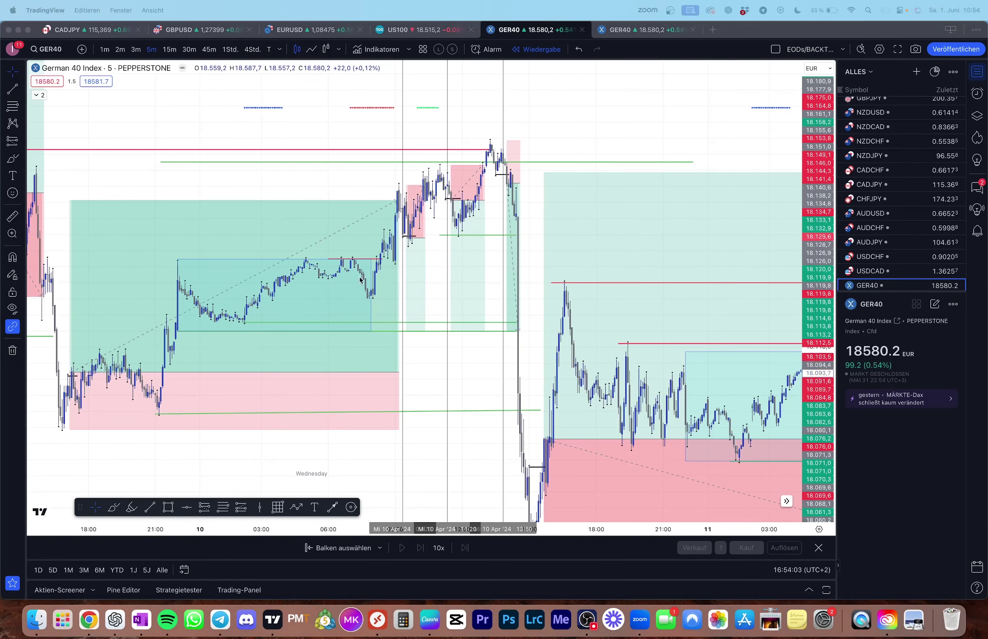
scroll(549, 160, right, 10)
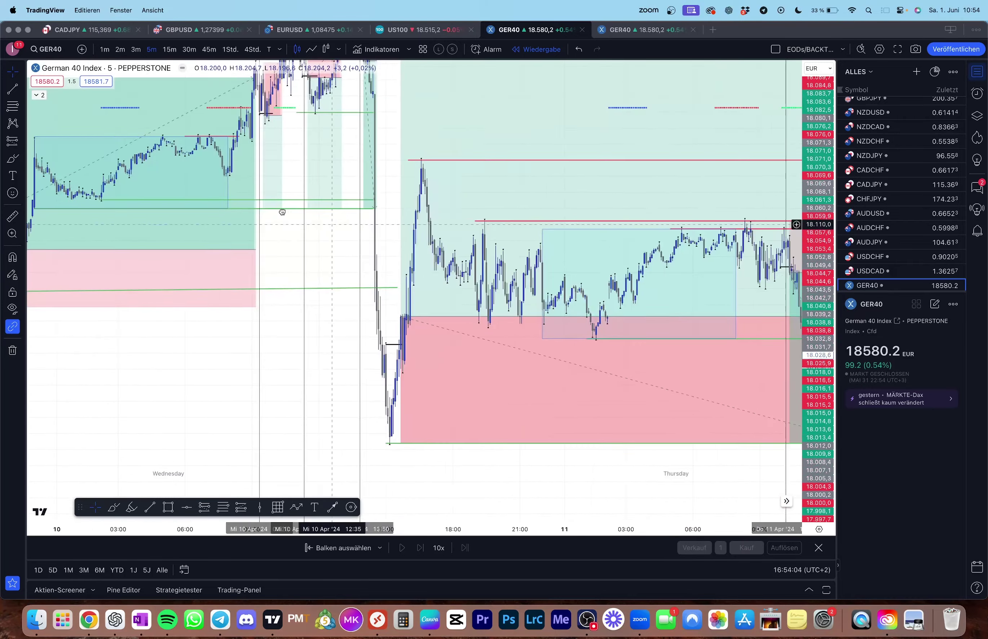
scroll(384, 410, right, 10)
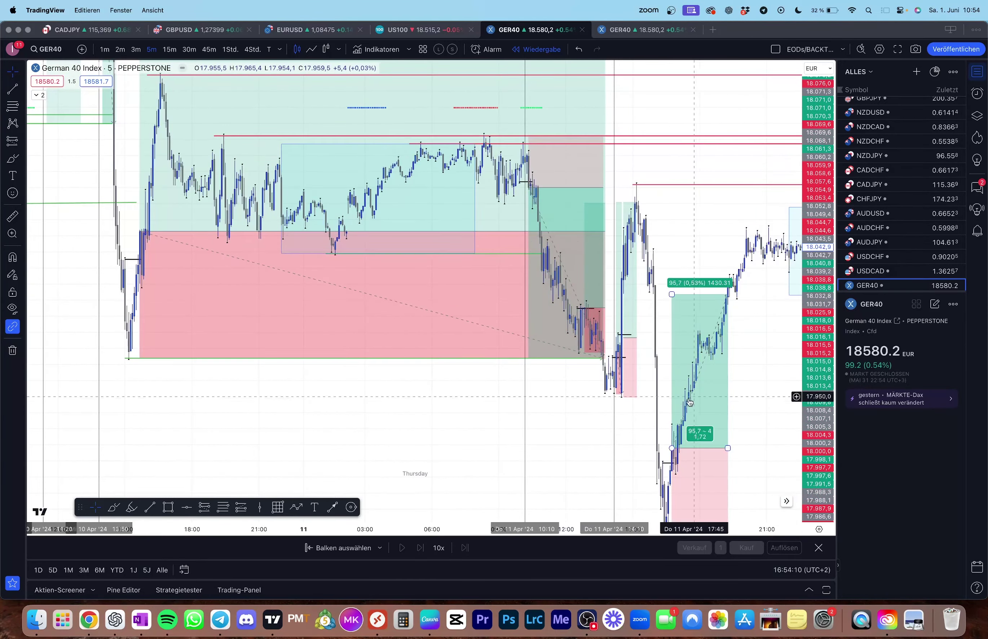
Switch to the trading journals and look through the Version 5 entries of calendar weeks 20 to 22.
key(ctrl+Right)
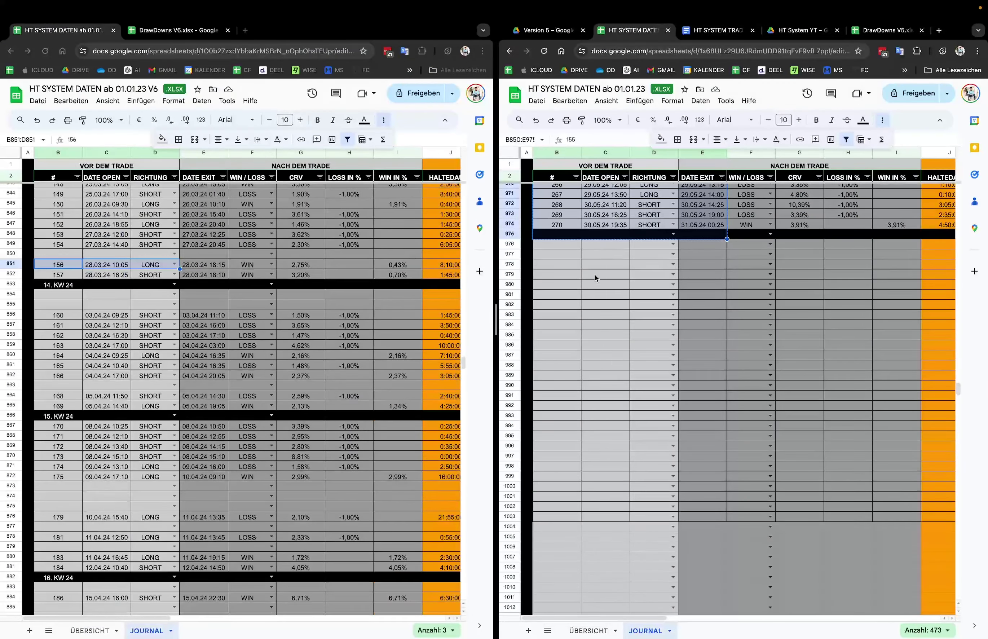
scroll(595, 278, up, 10)
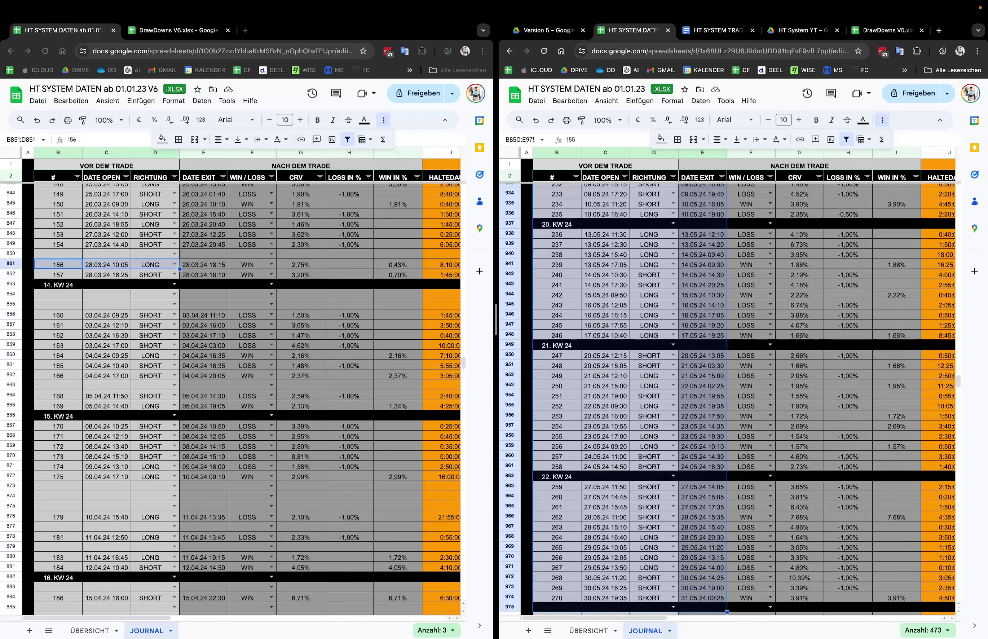
click(742, 355)
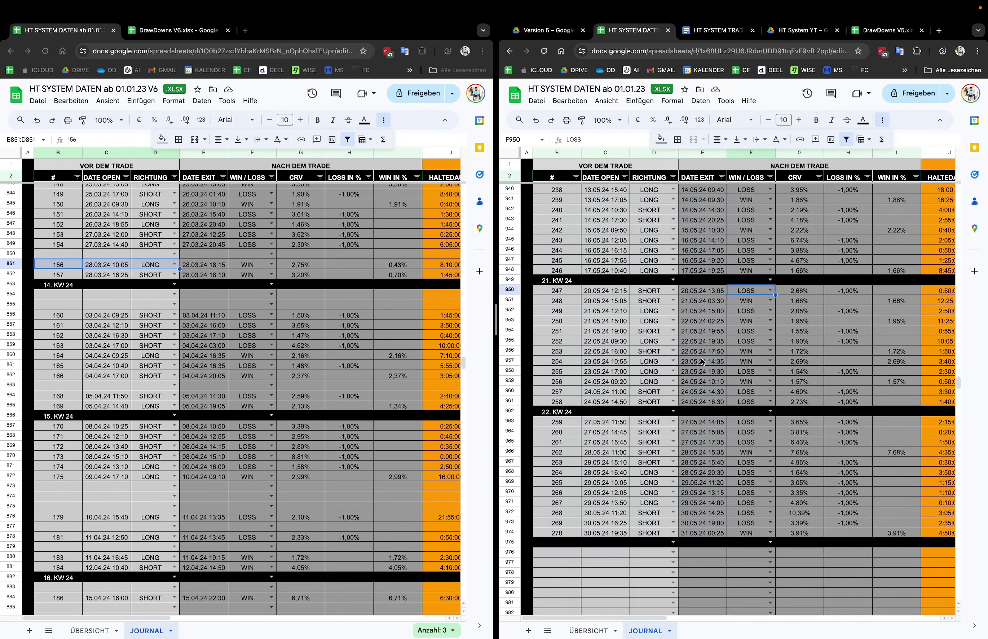
scroll(702, 362, down, 3)
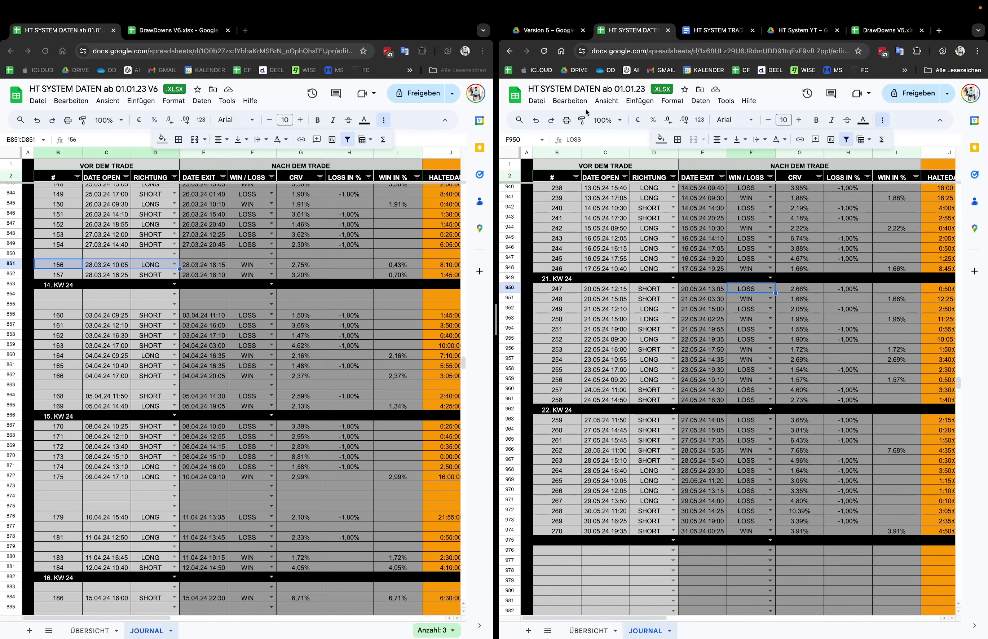
View the HT SYSTEM TRADING PLAN V6 document and the DrawDowns V5 sheet, and return to the Version 5 journal.
click(718, 30)
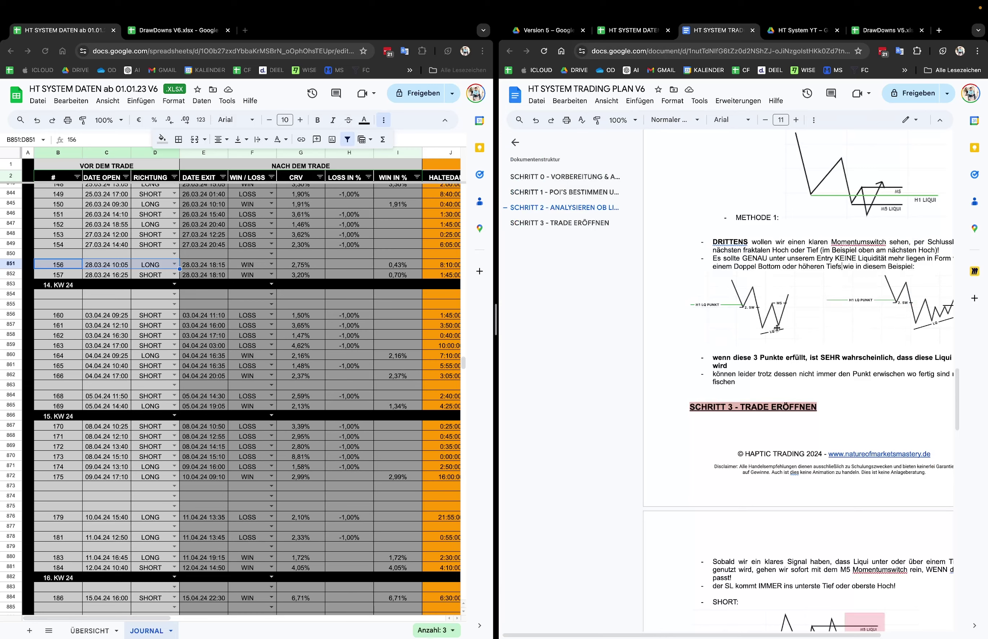
scroll(777, 328, right, 5)
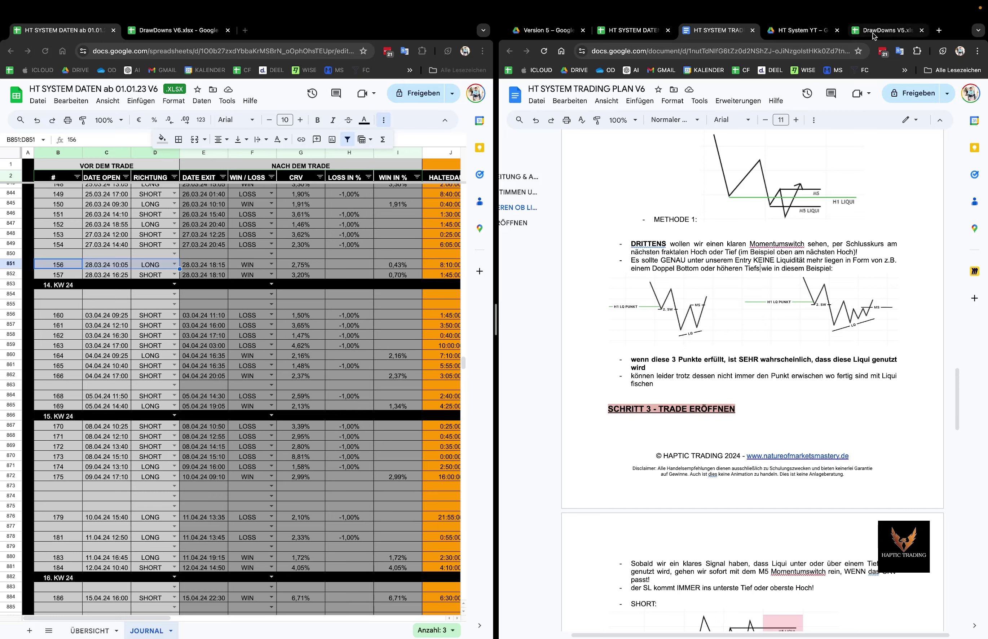
click(886, 30)
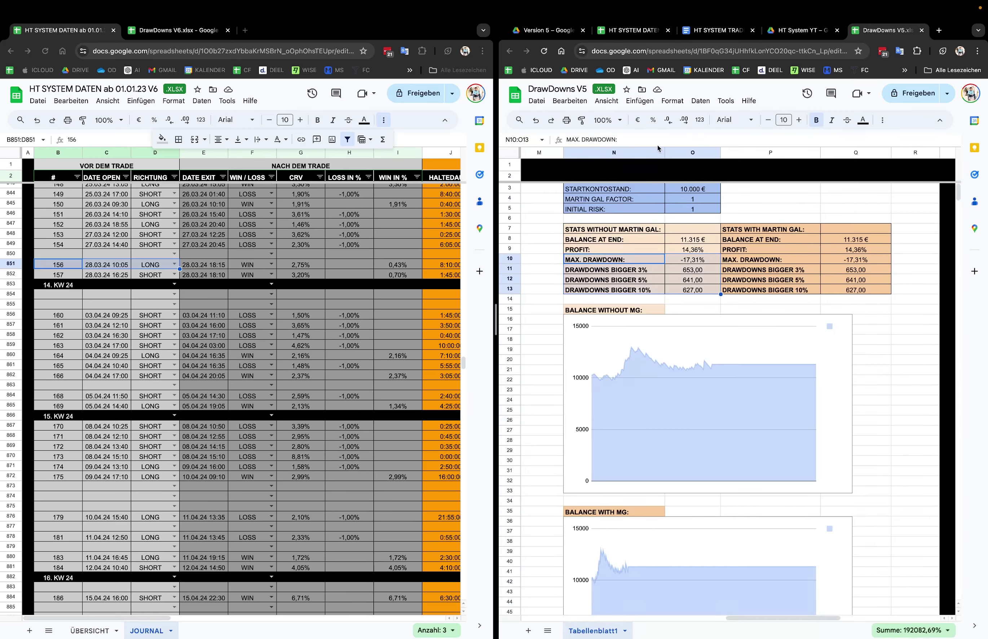
click(641, 33)
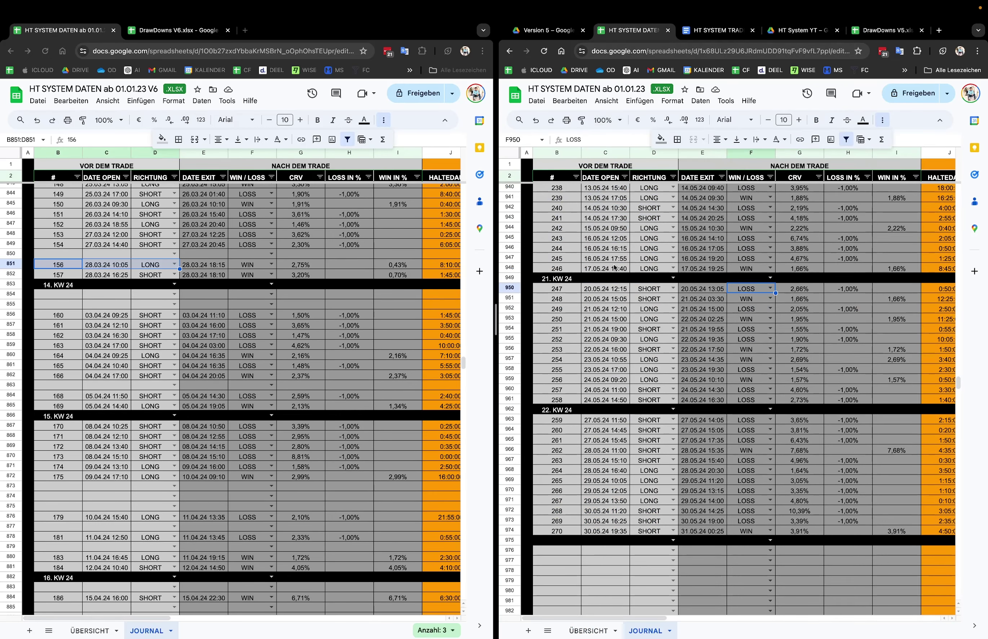
Total the weekly percentages of the last three weeks in the V6 journal by selecting O949:O975.
scroll(232, 402, down, 20)
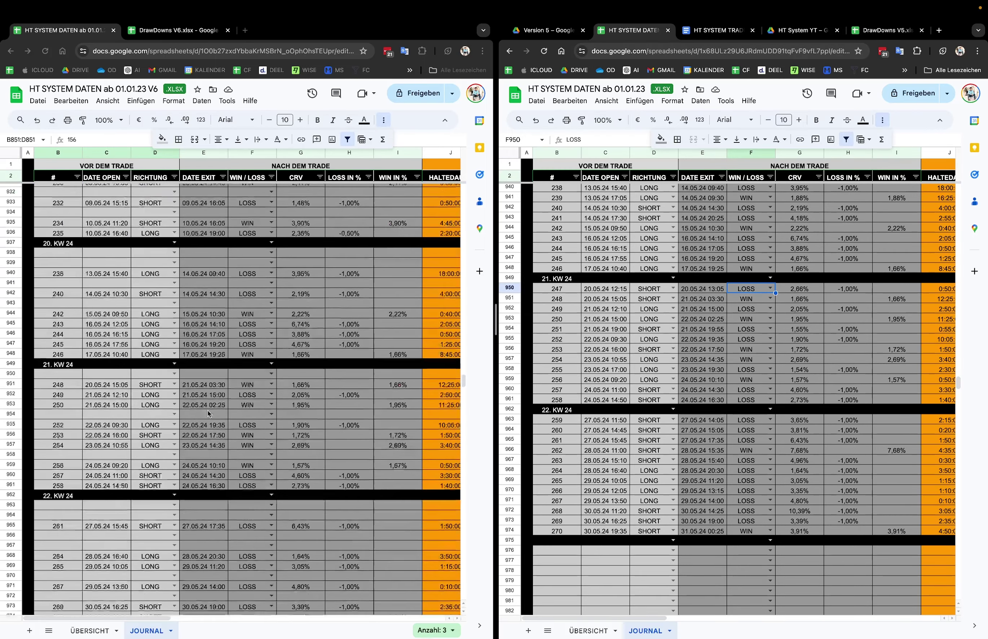
scroll(207, 411, up, 5)
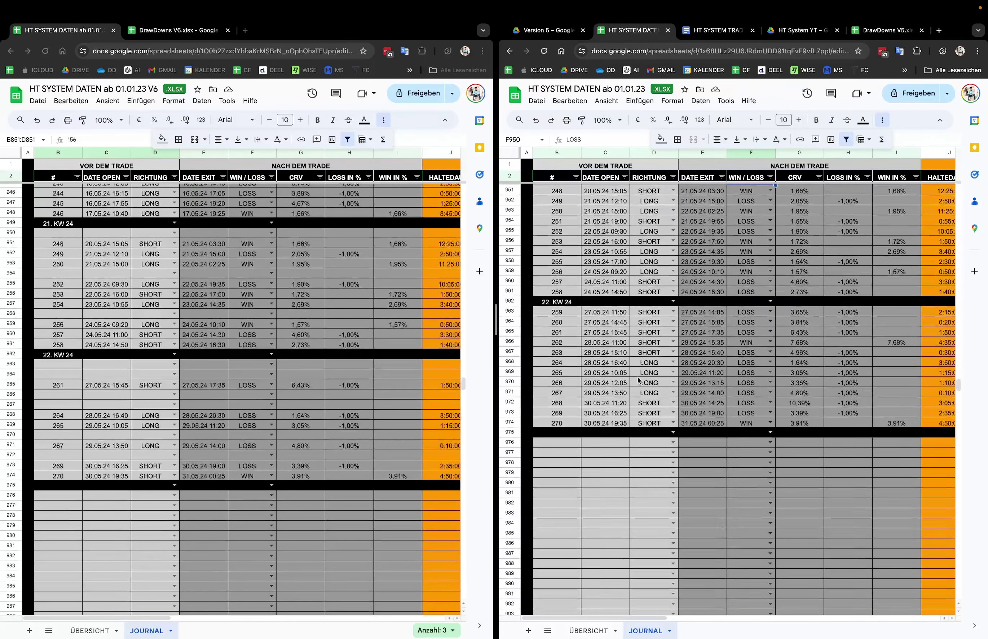
scroll(403, 408, right, 10)
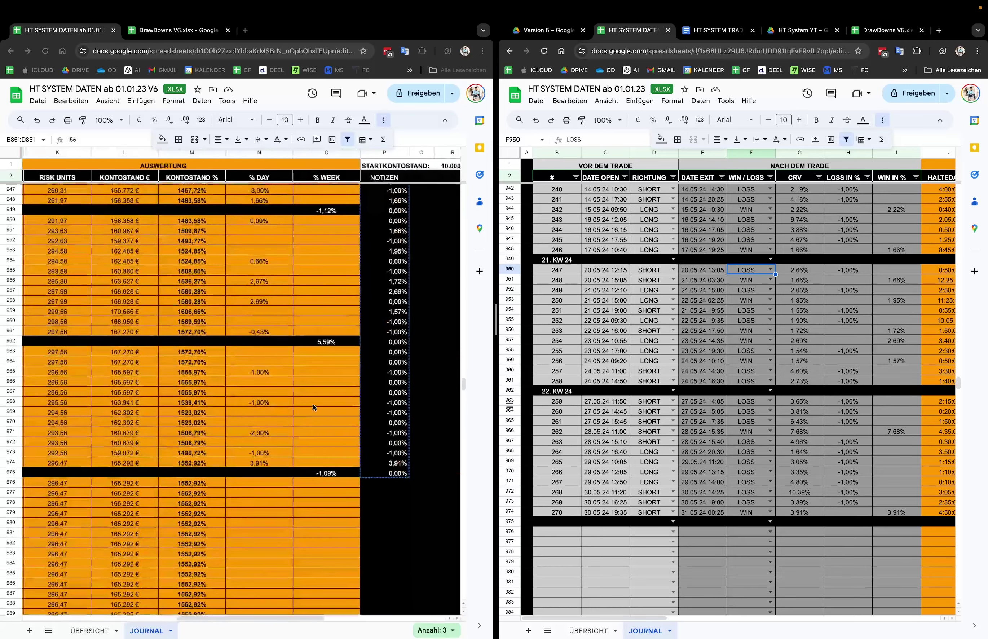
scroll(311, 408, up, 2)
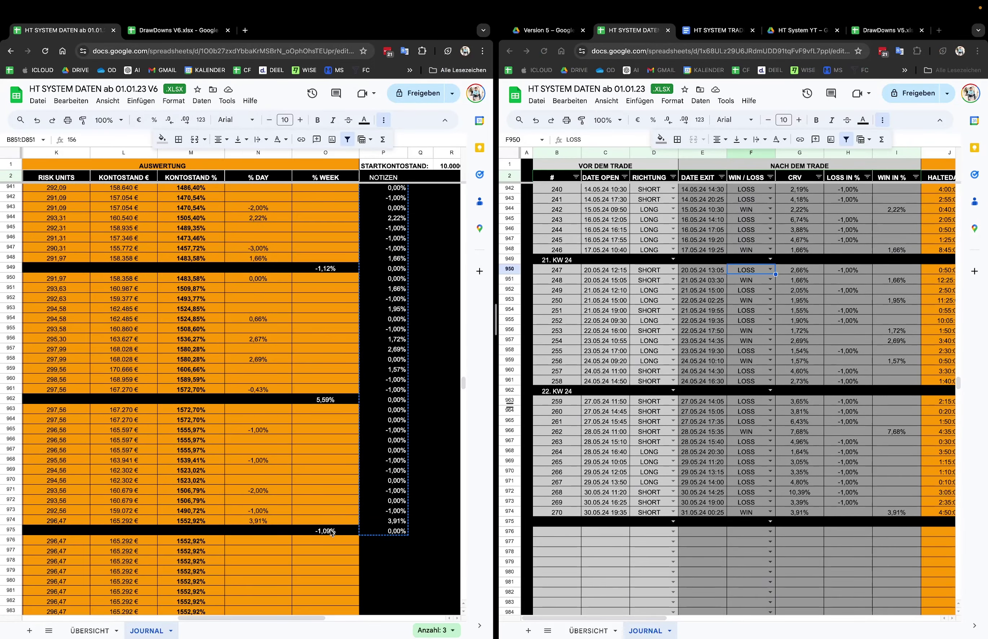
drag(327, 532, 325, 268)
Total the same three weekly percentages in the Version 5 journal by selecting O949:O975.
scroll(793, 439, right, 10)
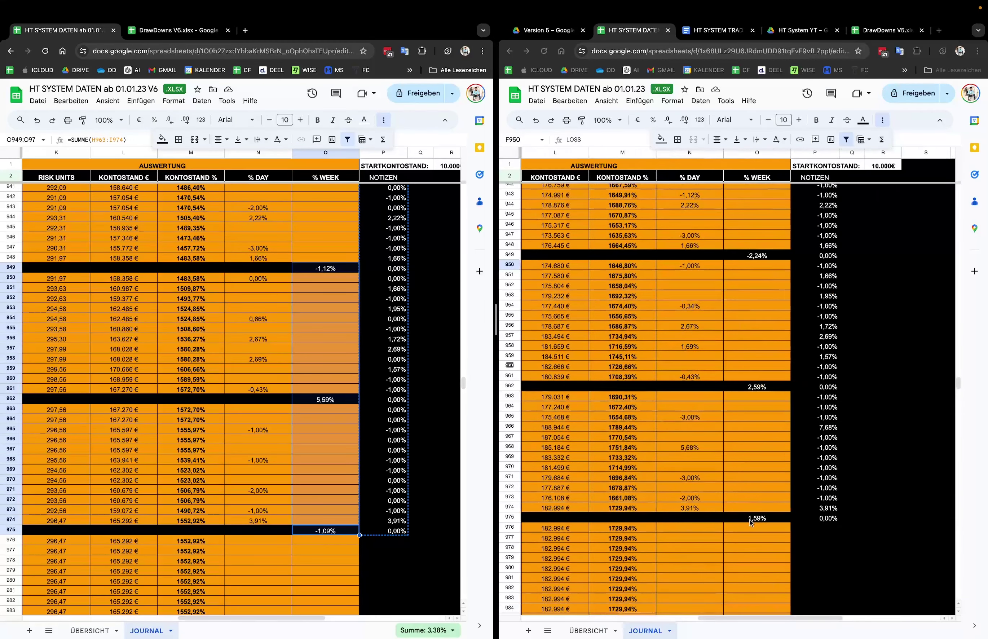
click(744, 429)
drag(757, 519, 775, 260)
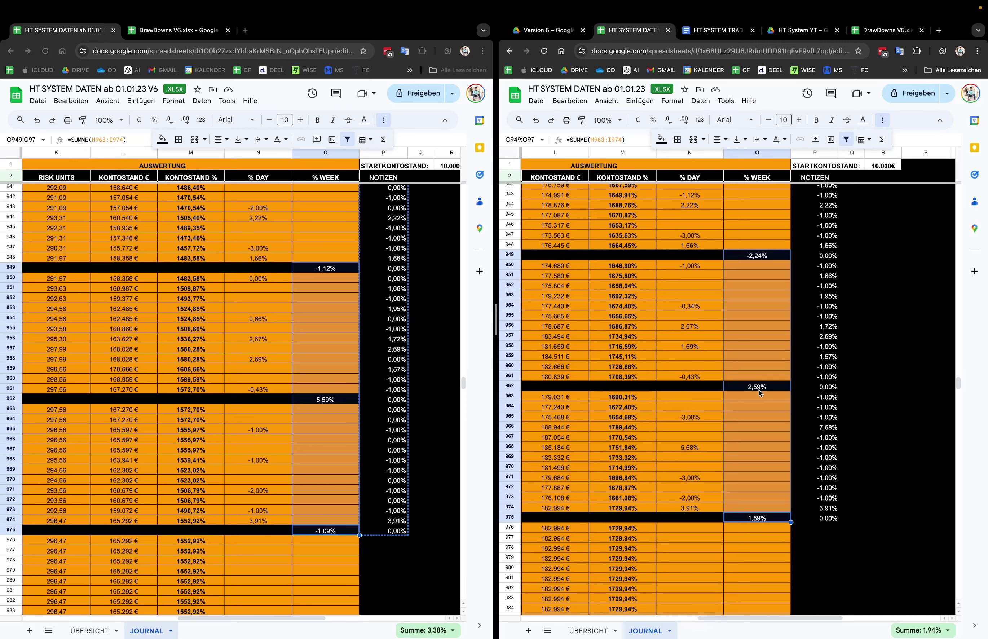
Total the three preceding weekly percentages in the Version 5 journal by selecting O911:O937.
scroll(760, 389, up, 1)
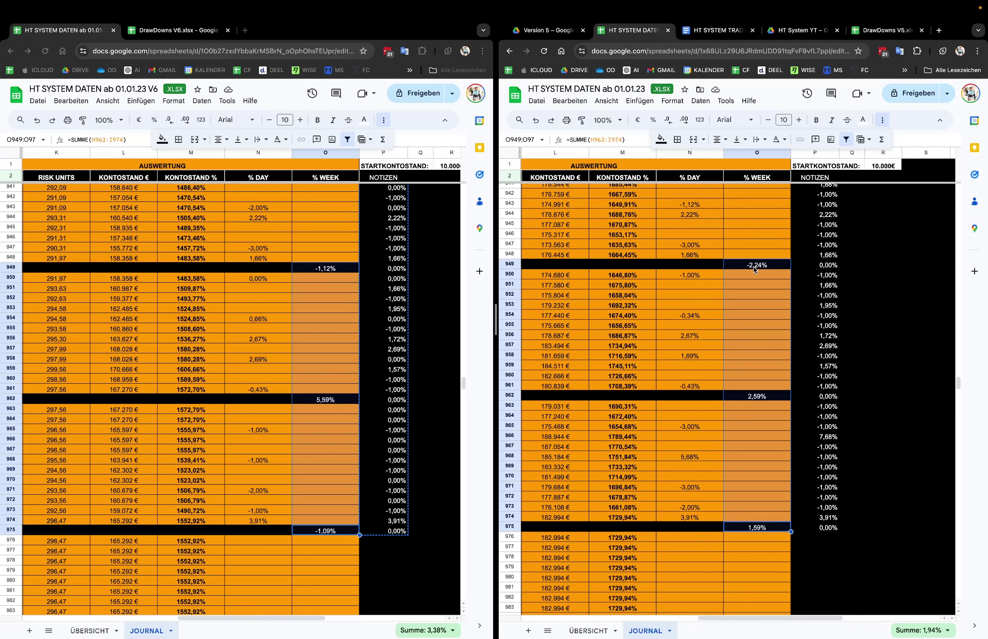
scroll(751, 282, up, 10)
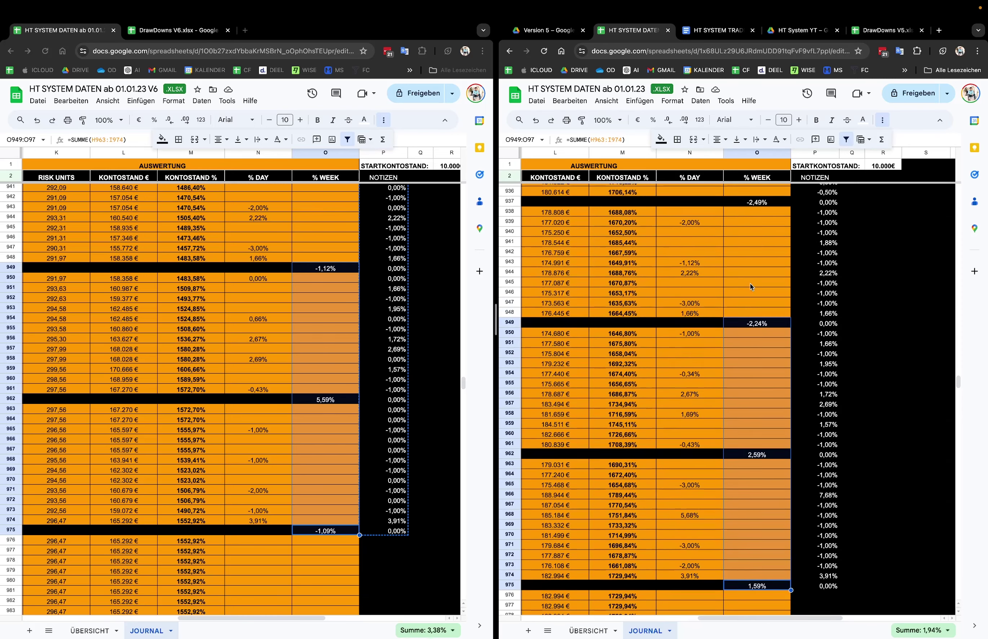
scroll(749, 373, up, 3)
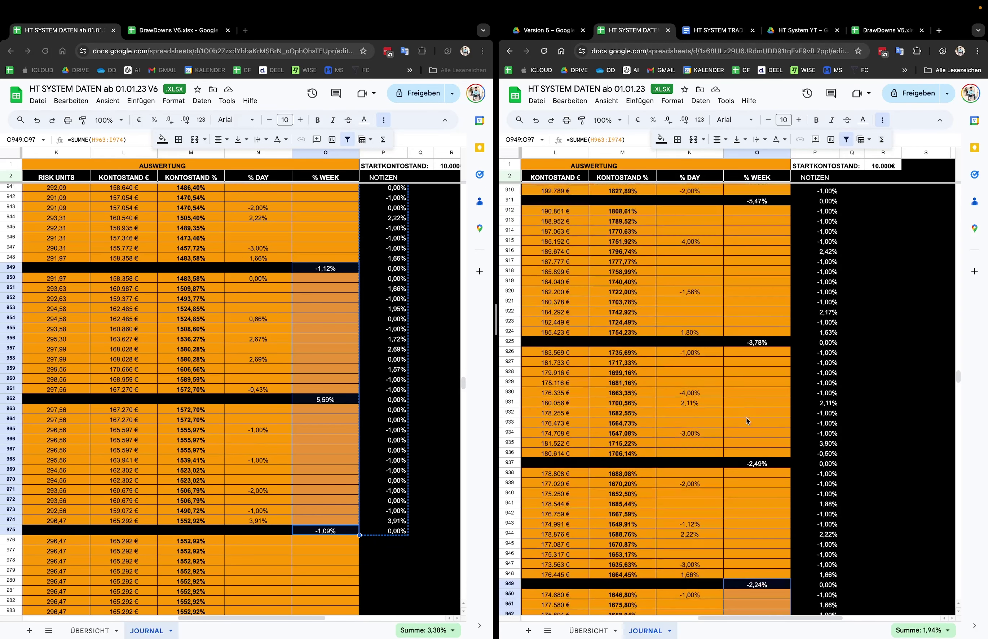
drag(754, 479, 755, 221)
Total the matching three weekly percentages in the V6 journal by selecting O911:O937.
scroll(343, 399, up, 10)
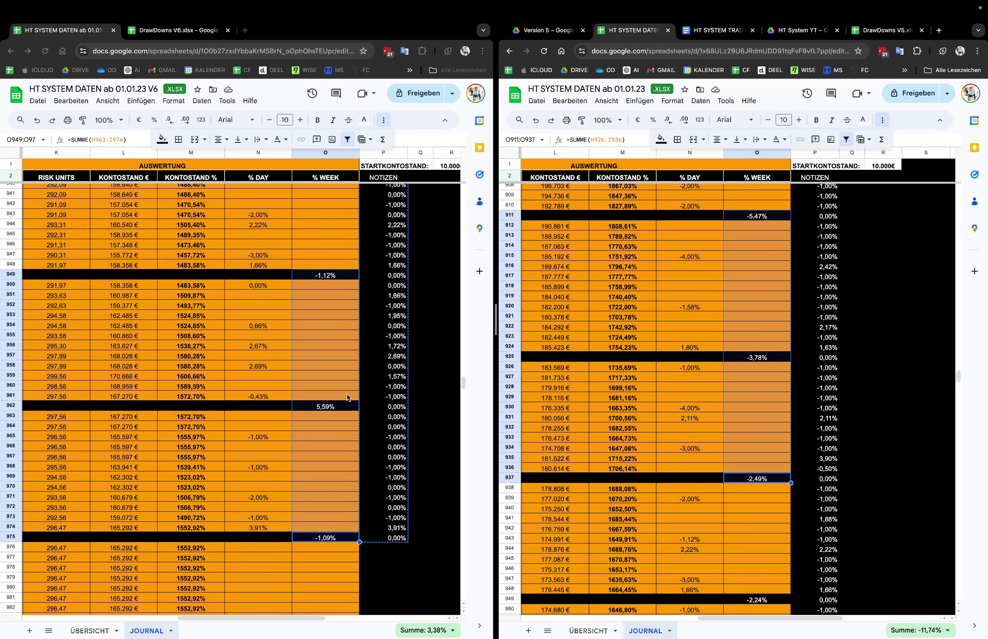
click(324, 435)
scroll(321, 373, up, 1)
drag(324, 435, 325, 224)
scroll(320, 373, up, 2)
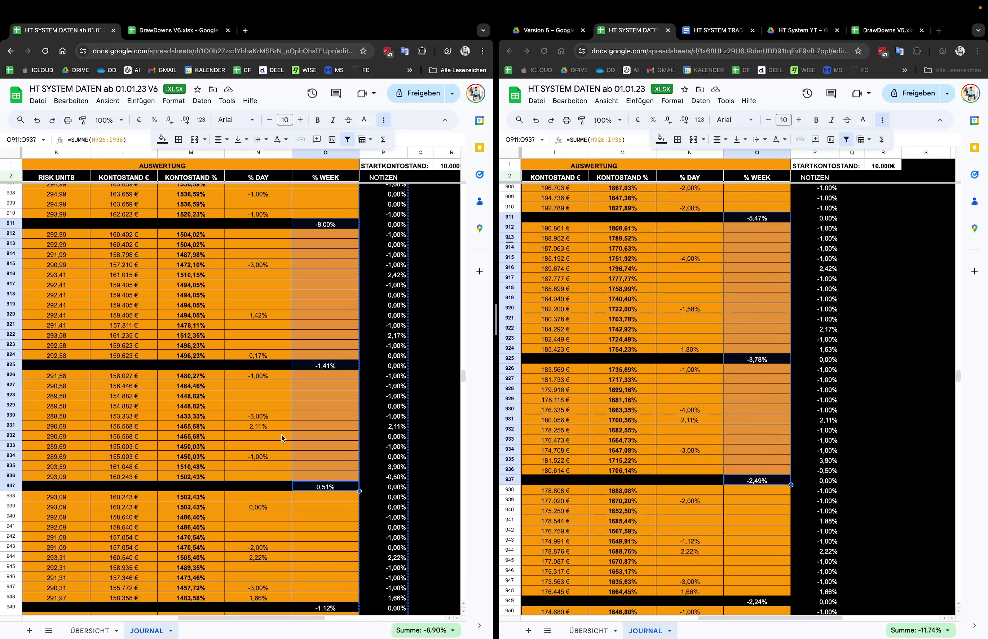
Show the trade columns in both journals and total the V6 losses by selecting H893:H914.
scroll(282, 448, up, 1)
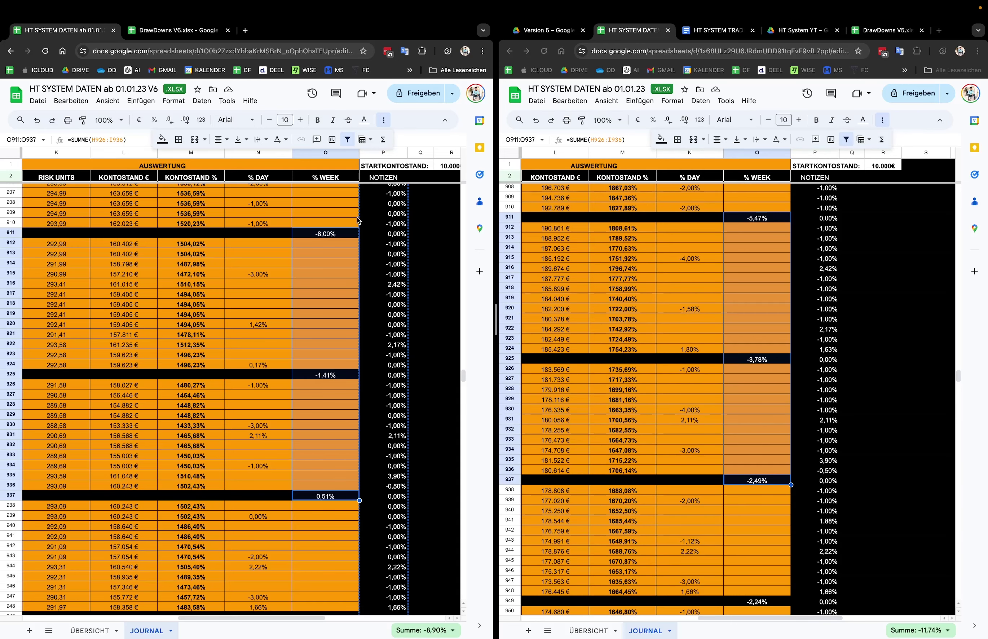
scroll(326, 234, up, 1)
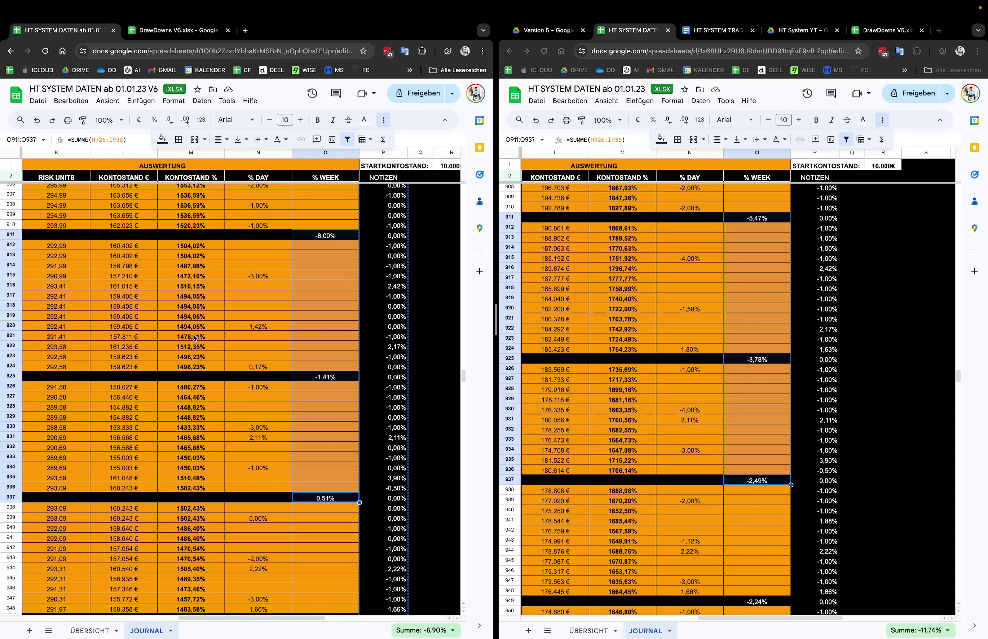
scroll(194, 337, up, 5)
scroll(216, 319, left, 2)
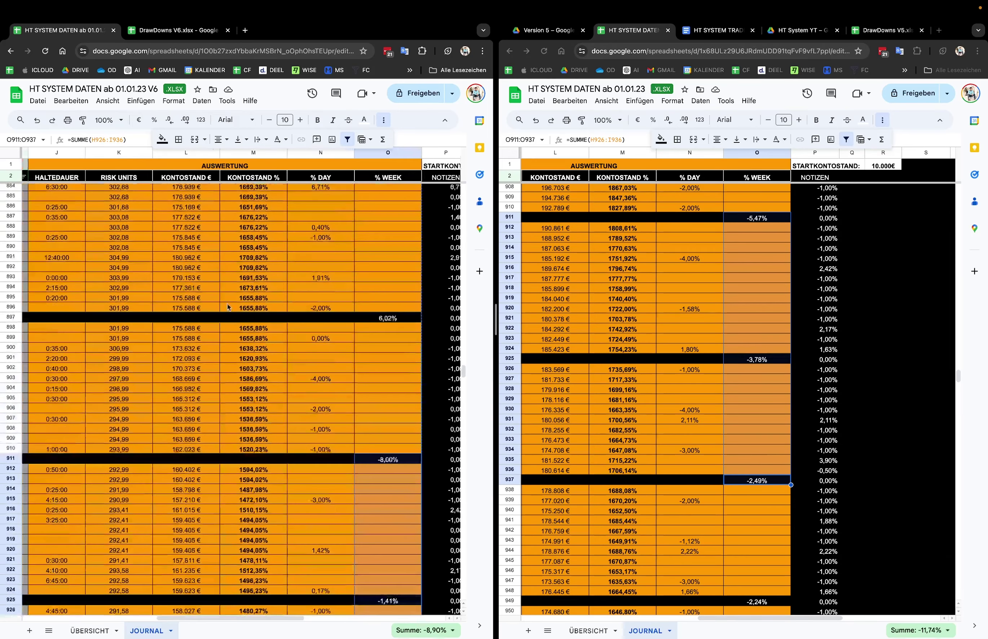
scroll(328, 332, up, 3)
scroll(299, 352, left, 5)
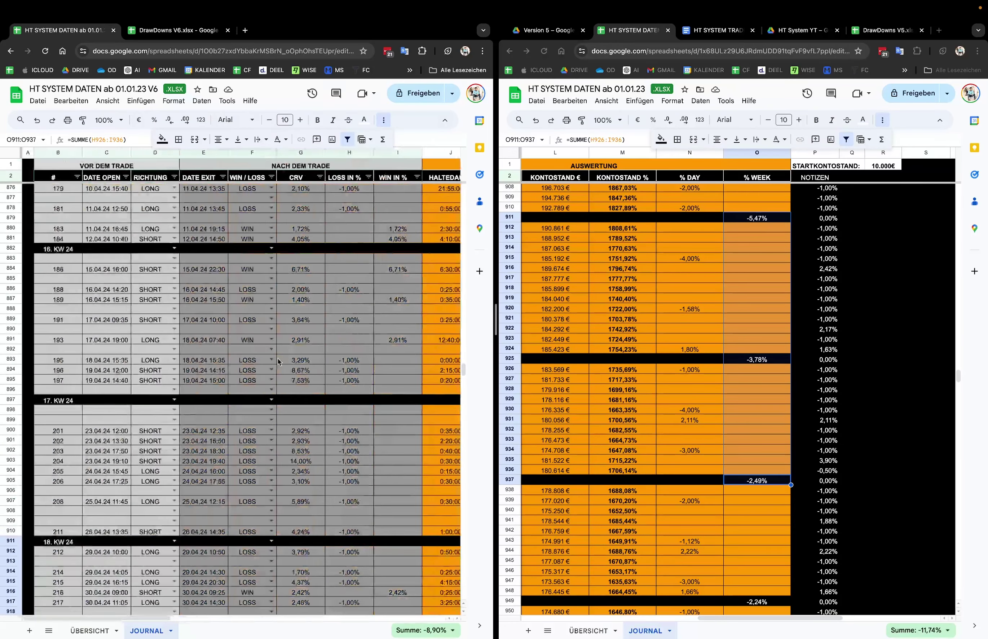
scroll(365, 410, down, 1)
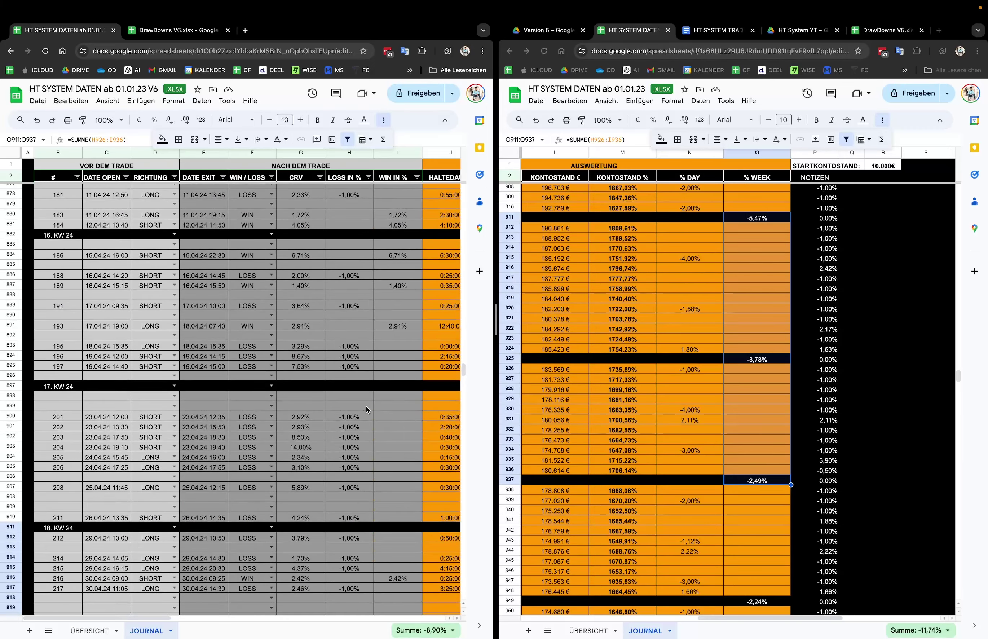
scroll(364, 407, down, 1)
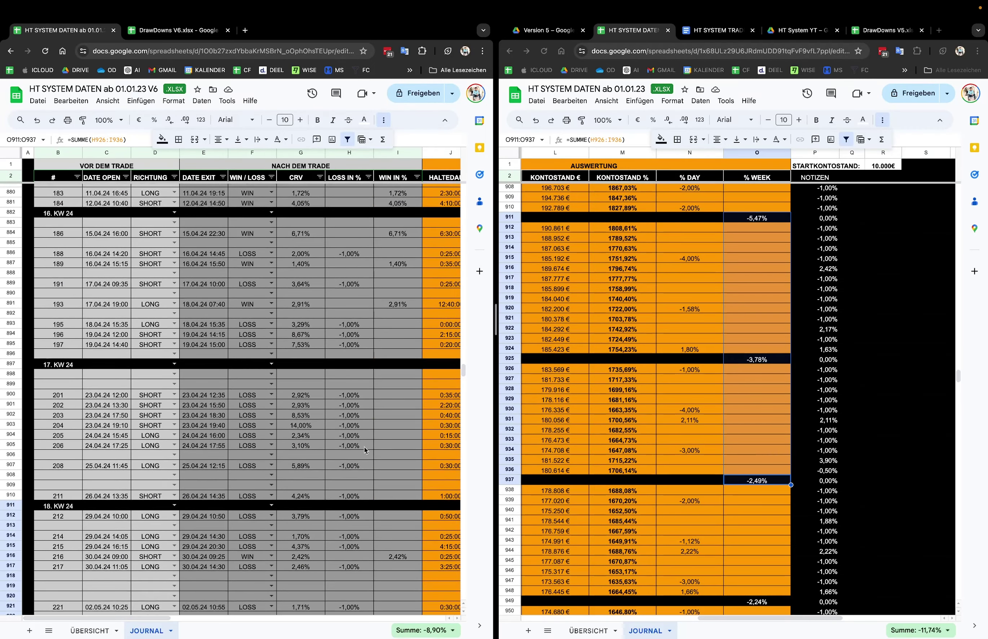
scroll(365, 449, down, 1)
scroll(611, 422, left, 10)
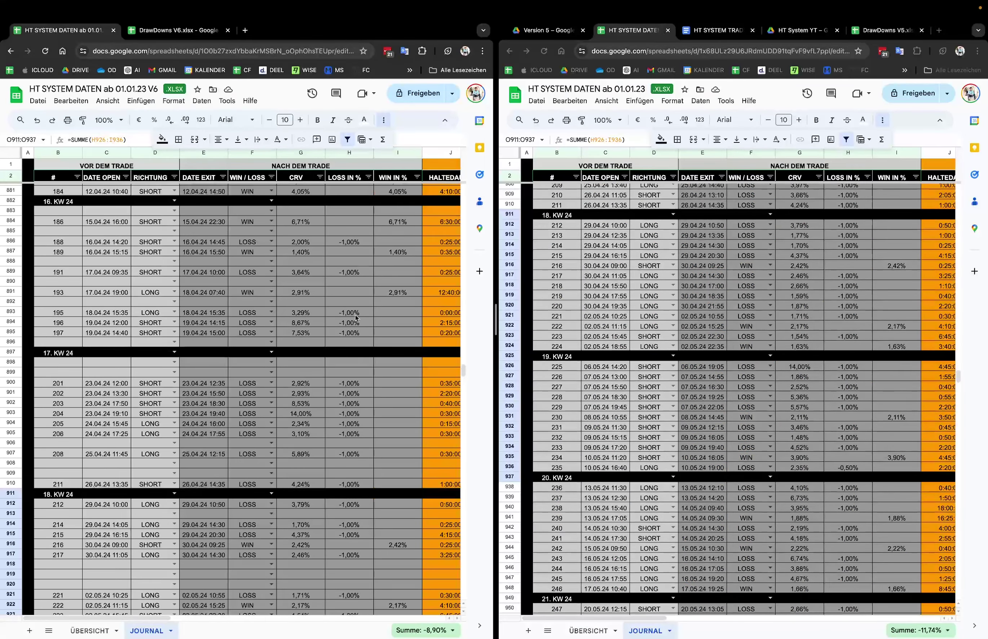
drag(354, 318, 373, 527)
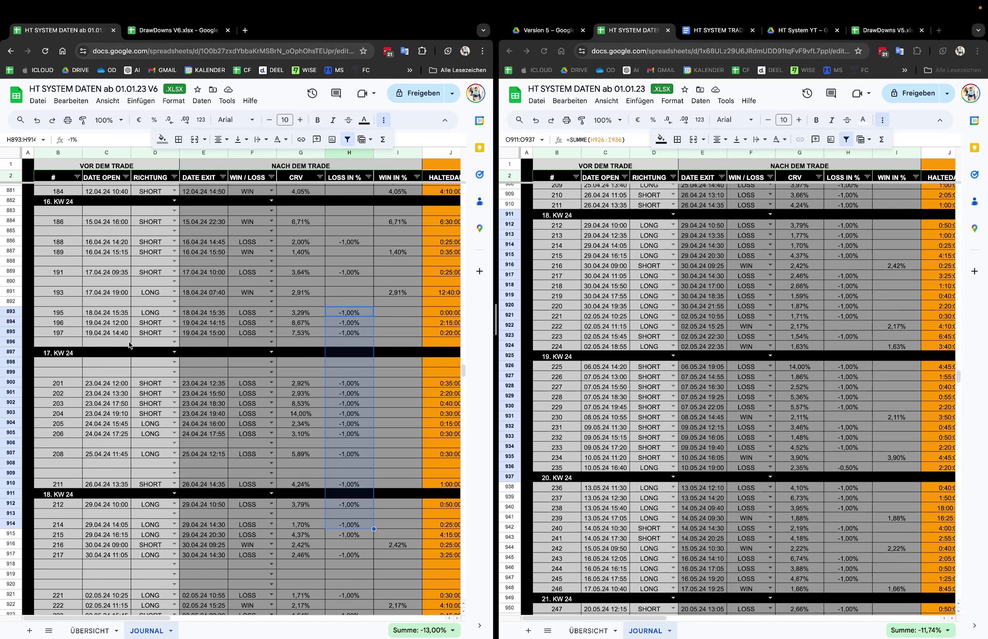
Switch to the DrawDowns V6 spreadsheet and select the statistics without martingale in N7:O13.
click(178, 29)
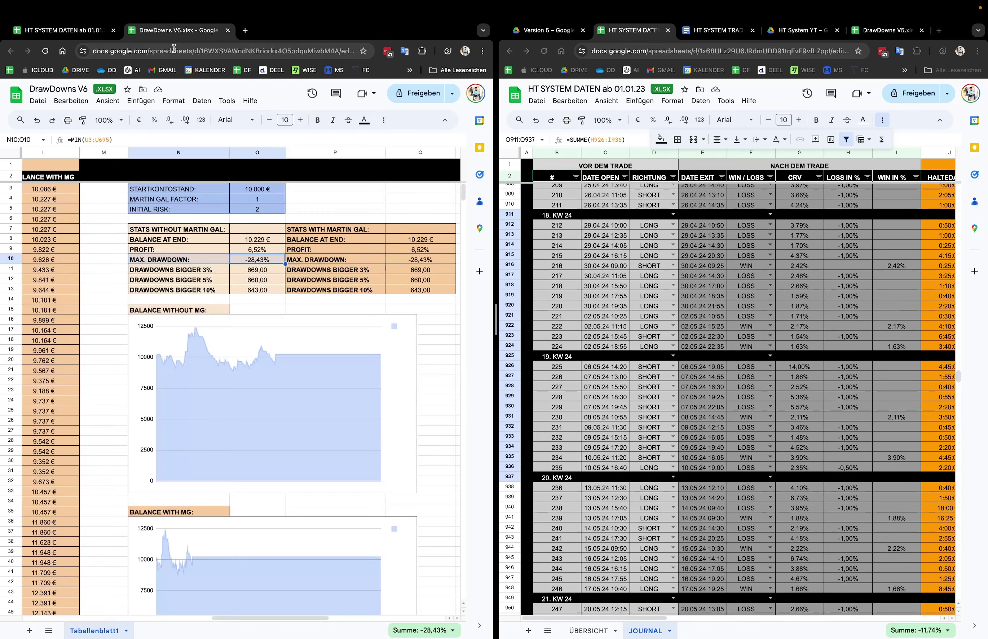
scroll(165, 333, left, 10)
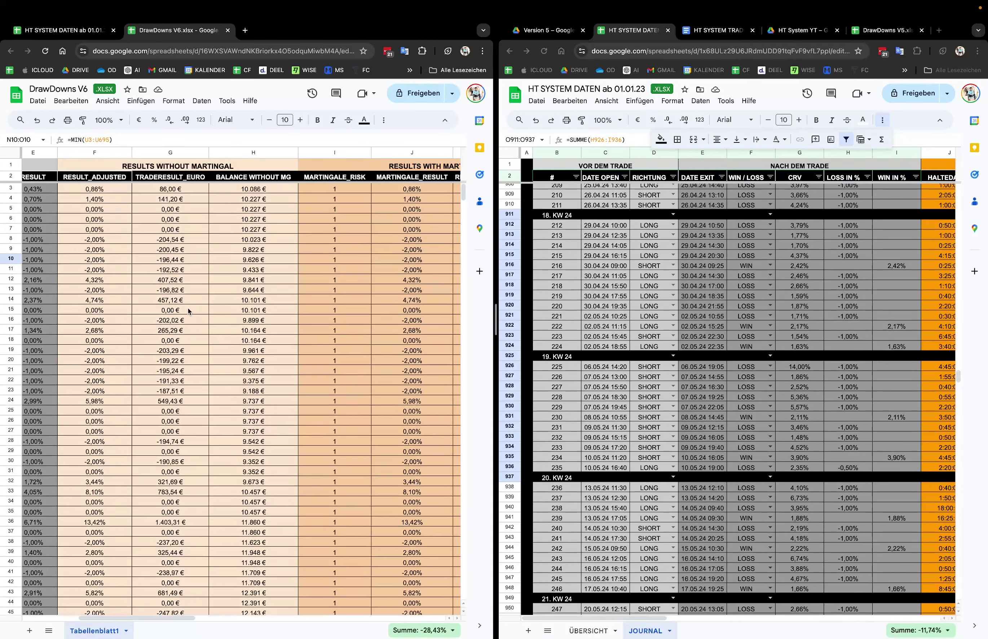
scroll(187, 307, right, 10)
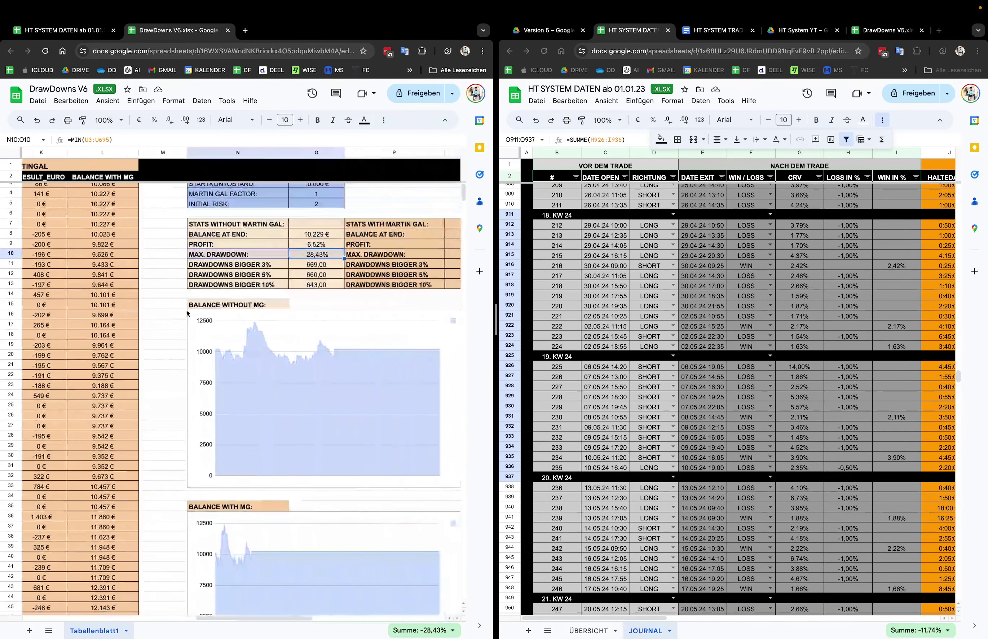
scroll(187, 314, right, 3)
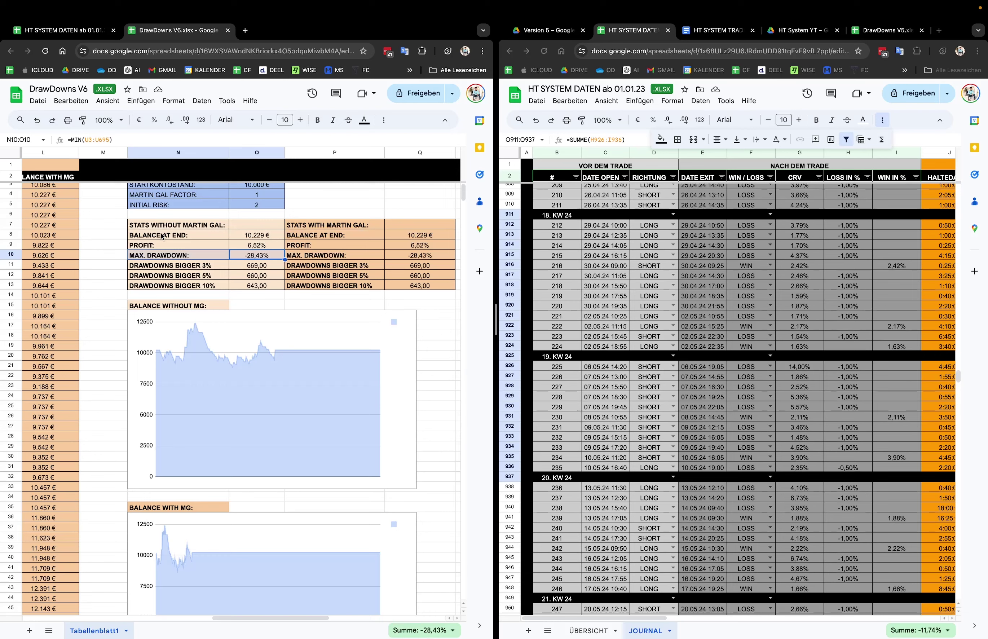
mouse_move(164, 237)
mouse_down()
mouse_move(216, 287)
mouse_move(245, 285)
mouse_move(199, 255)
mouse_move(180, 227)
mouse_up()
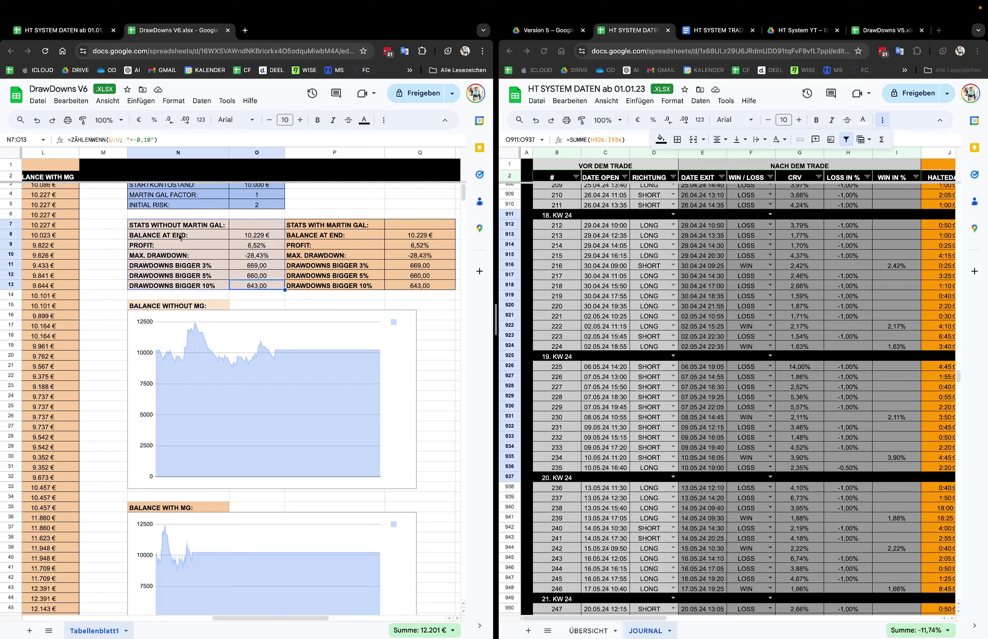
Select the maximum drawdown label and its value in N10:O10 of the statistics without martingale.
click(186, 267)
scroll(166, 269, left, 3)
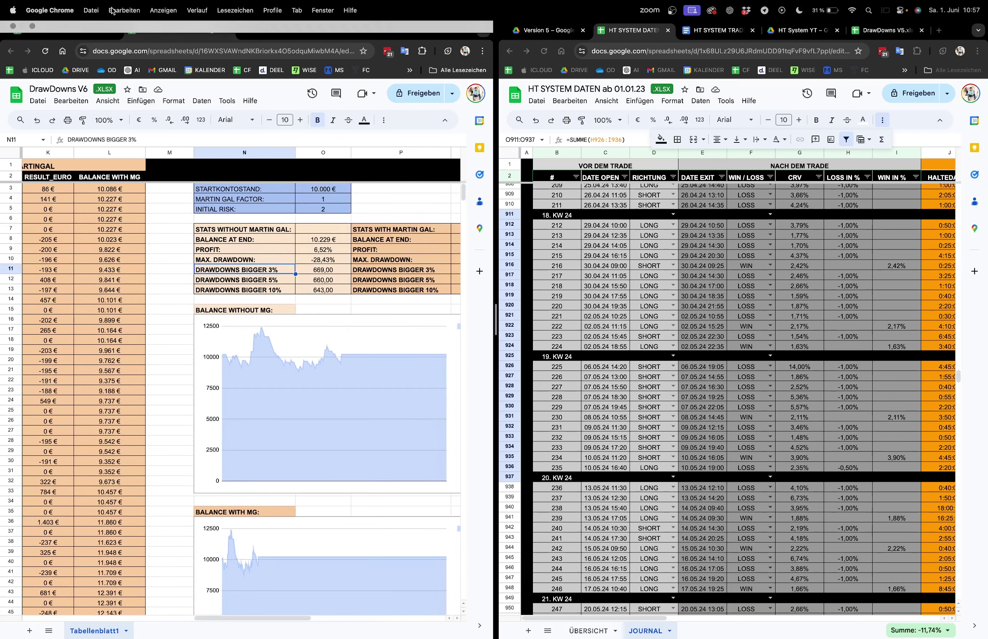
click(87, 34)
click(166, 33)
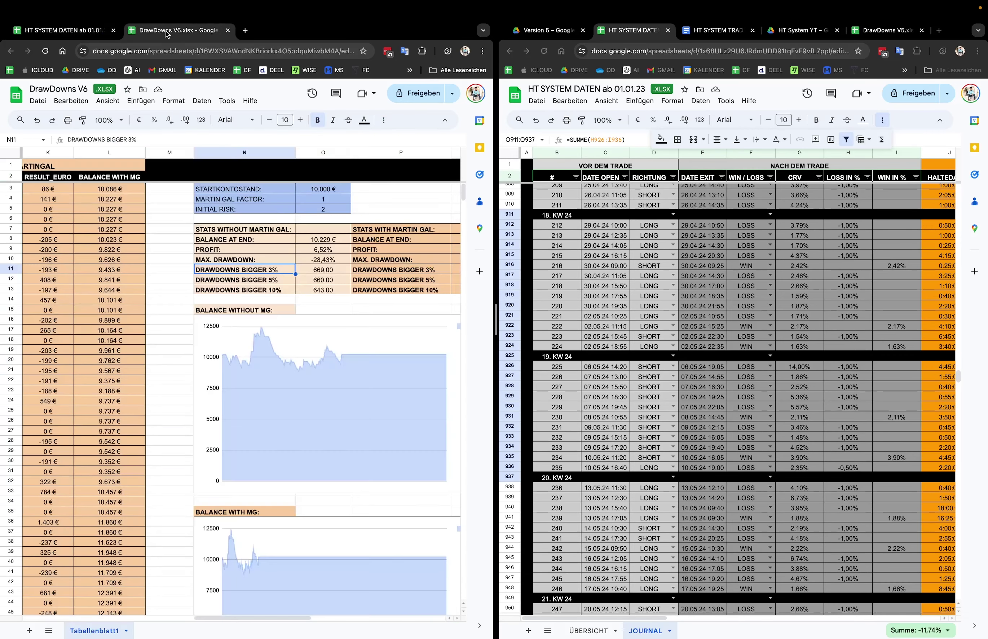
click(219, 261)
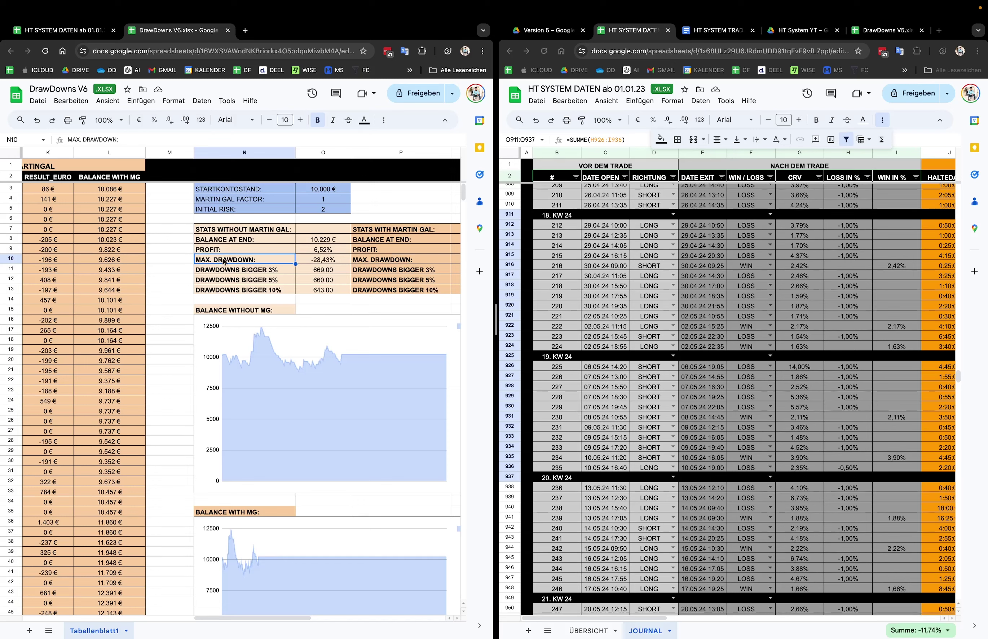
shift+click(320, 262)
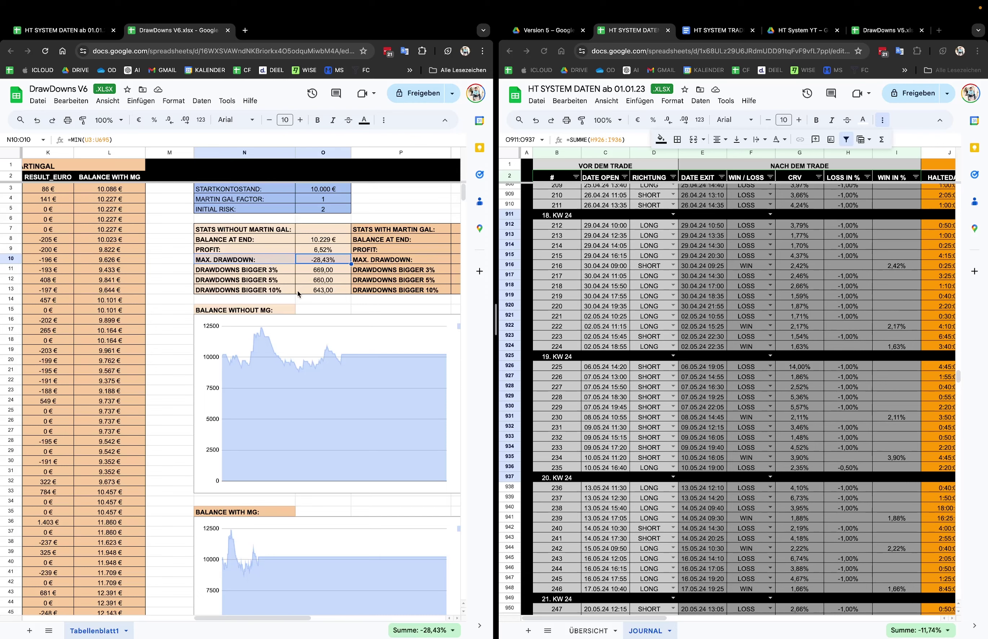
Select the row counting drawdowns bigger than 10% in N13:O13.
drag(303, 290, 272, 291)
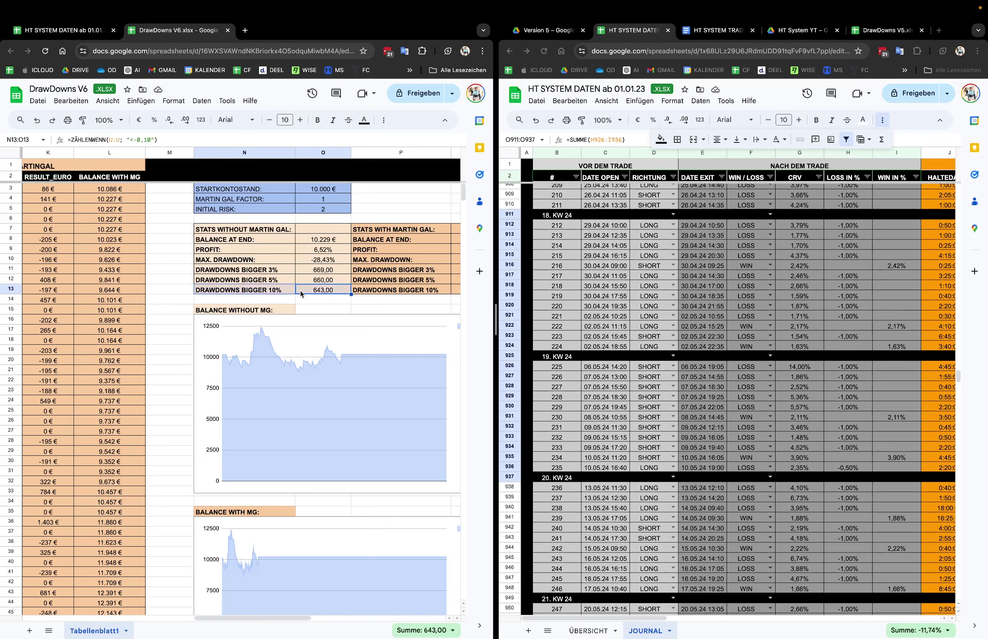
click(285, 293)
drag(290, 294, 275, 292)
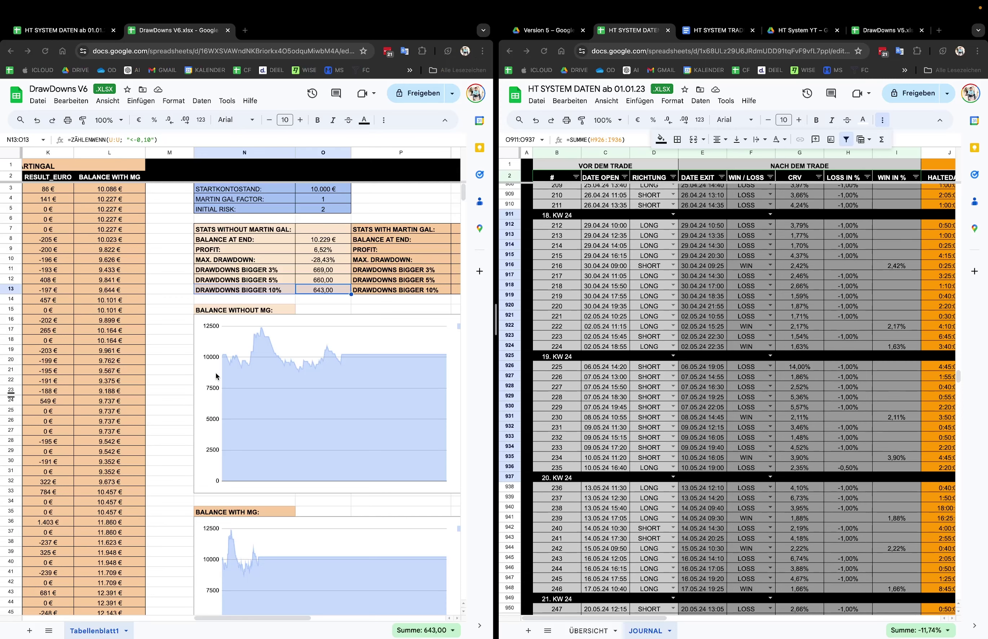
Select the balance chart without martingale and read the balance where its curve flattens out.
scroll(220, 376, left, 1)
scroll(221, 374, left, 1)
scroll(228, 375, down, 3)
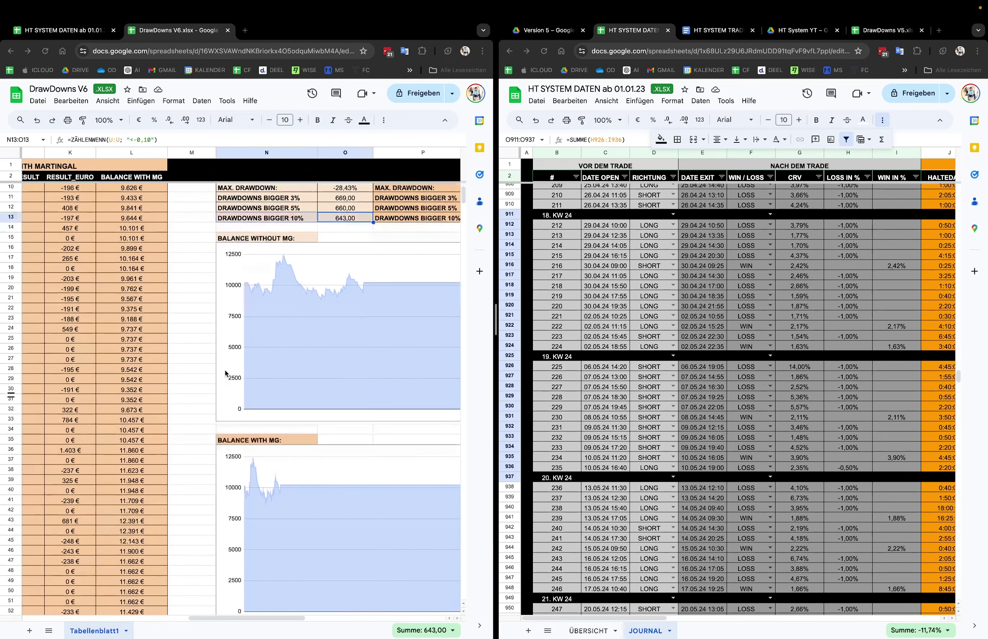
scroll(259, 290, up, 3)
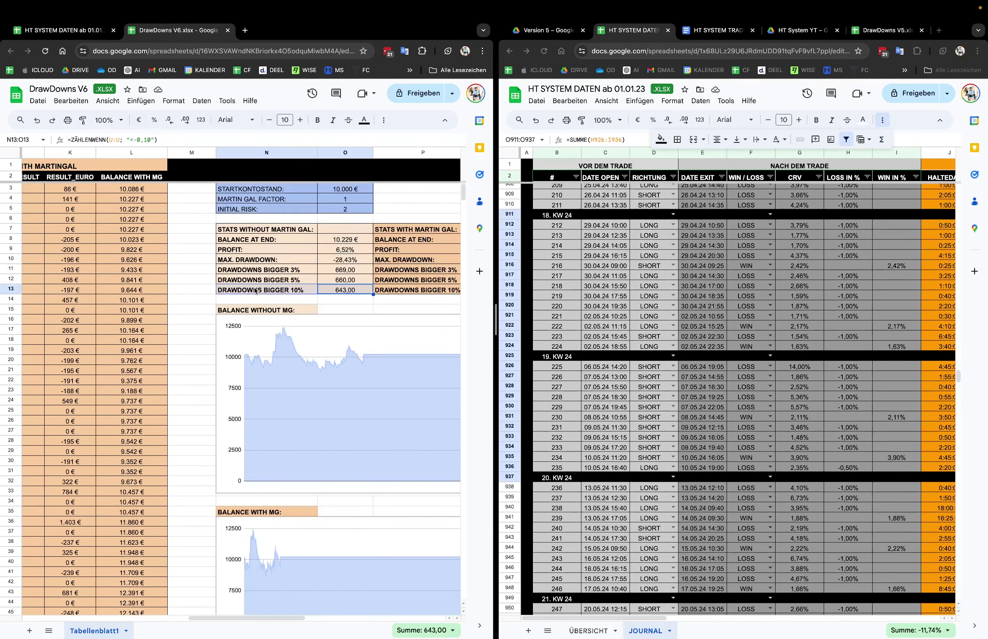
scroll(250, 292, down, 3)
click(243, 290)
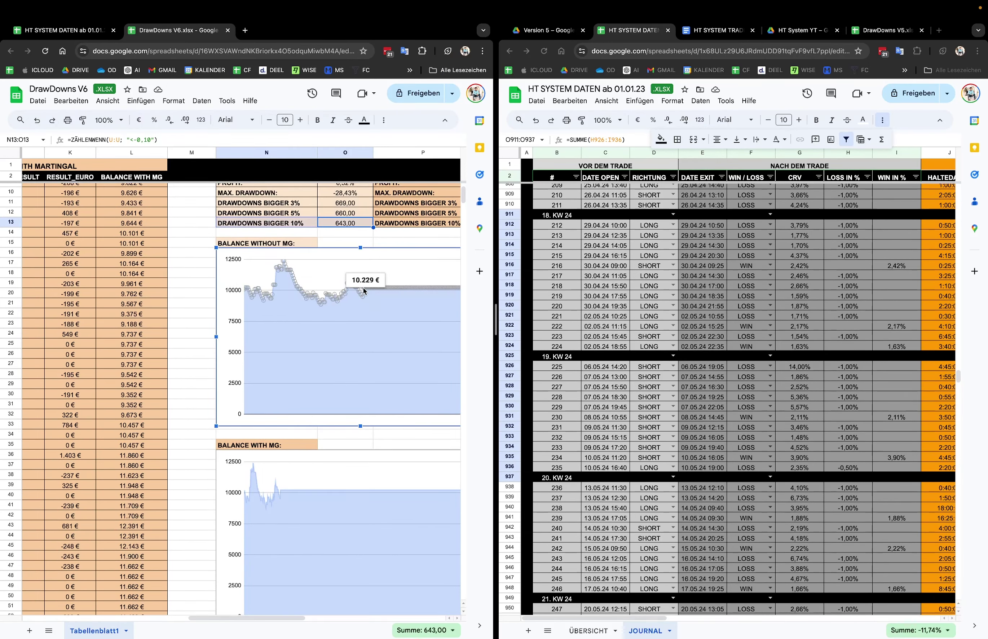
Review the trade results from week 14 to week 22 and select the peak balances in H43:H47.
scroll(275, 304, left, 10)
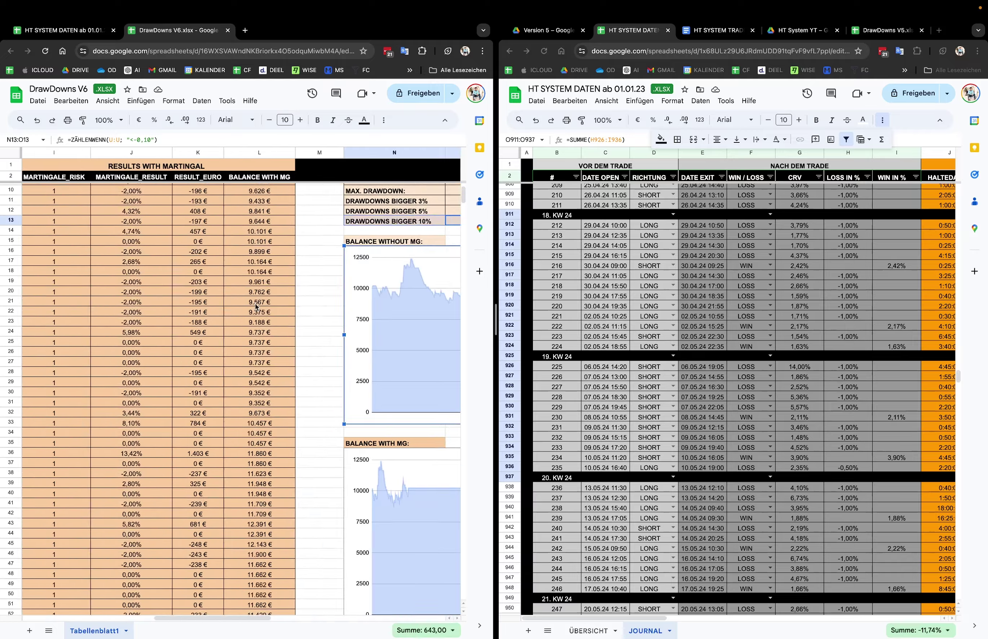
scroll(233, 311, up, 3)
scroll(220, 313, left, 5)
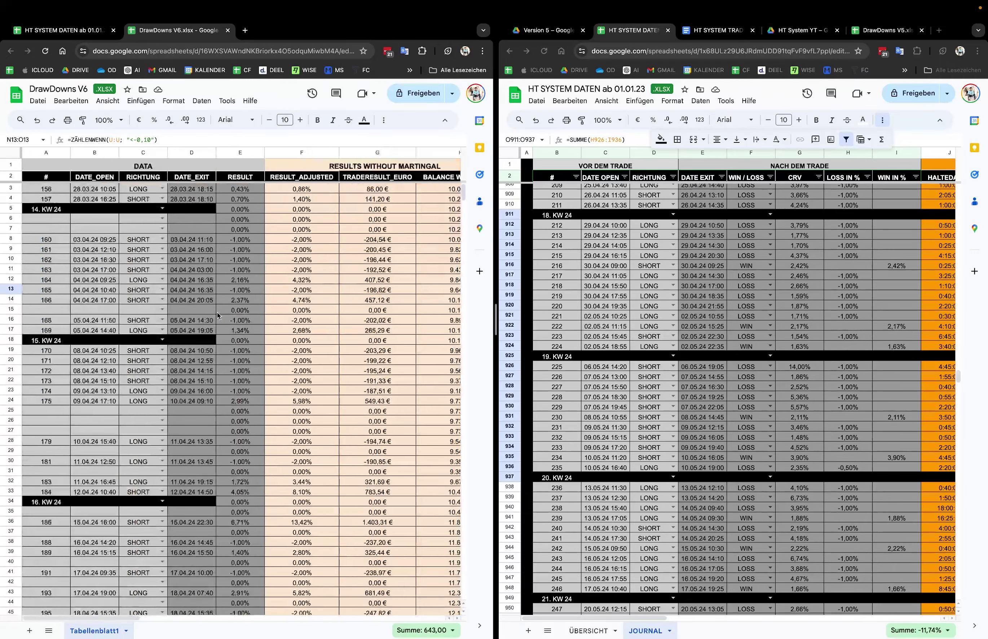
scroll(224, 232, down, 2)
scroll(224, 232, down, 14)
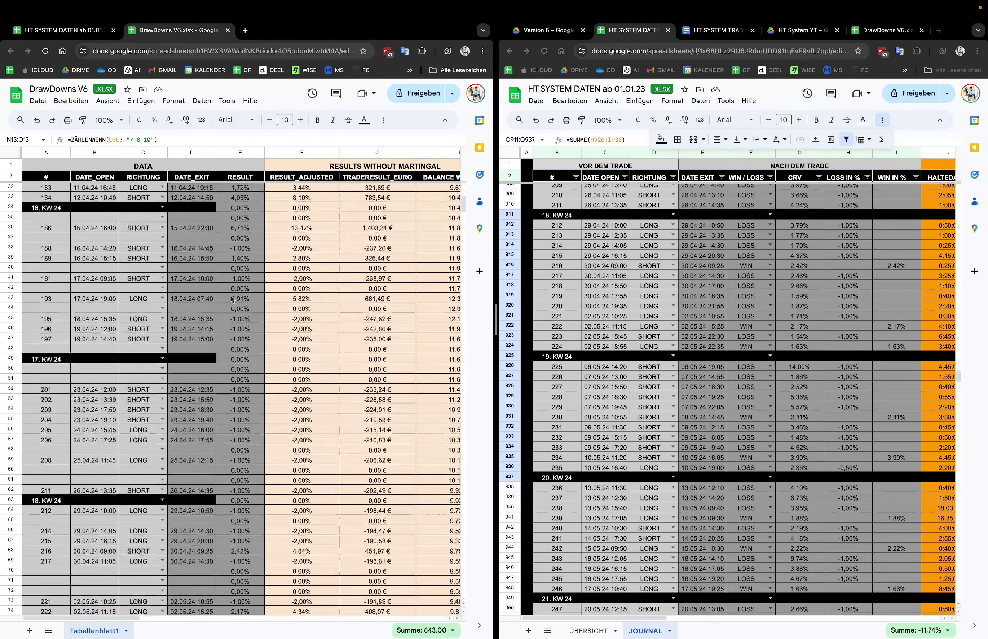
scroll(230, 295, down, 8)
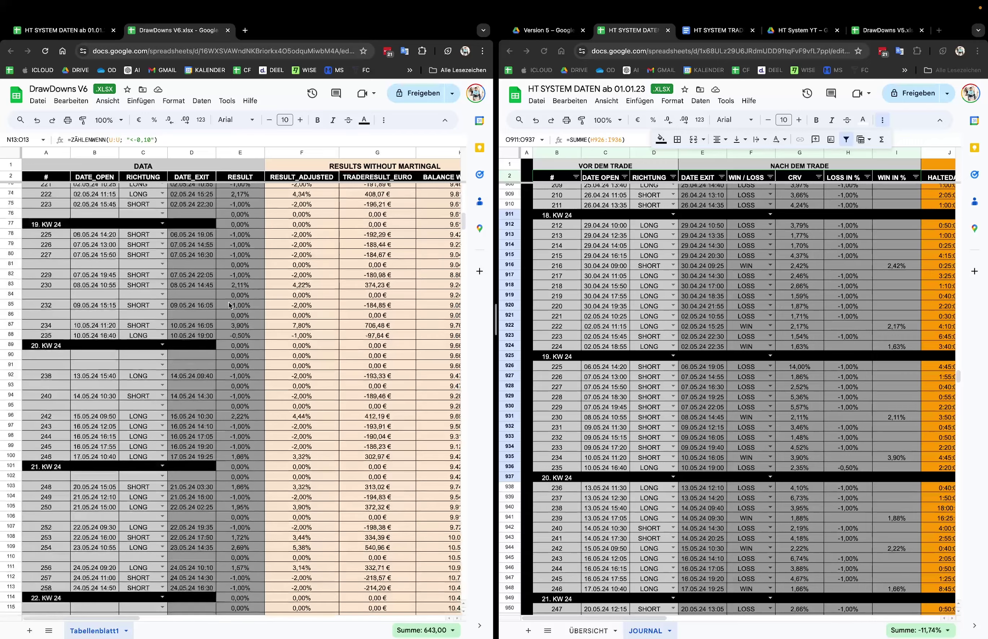
scroll(235, 331, right, 4)
scroll(235, 330, left, 3)
scroll(224, 324, down, 6)
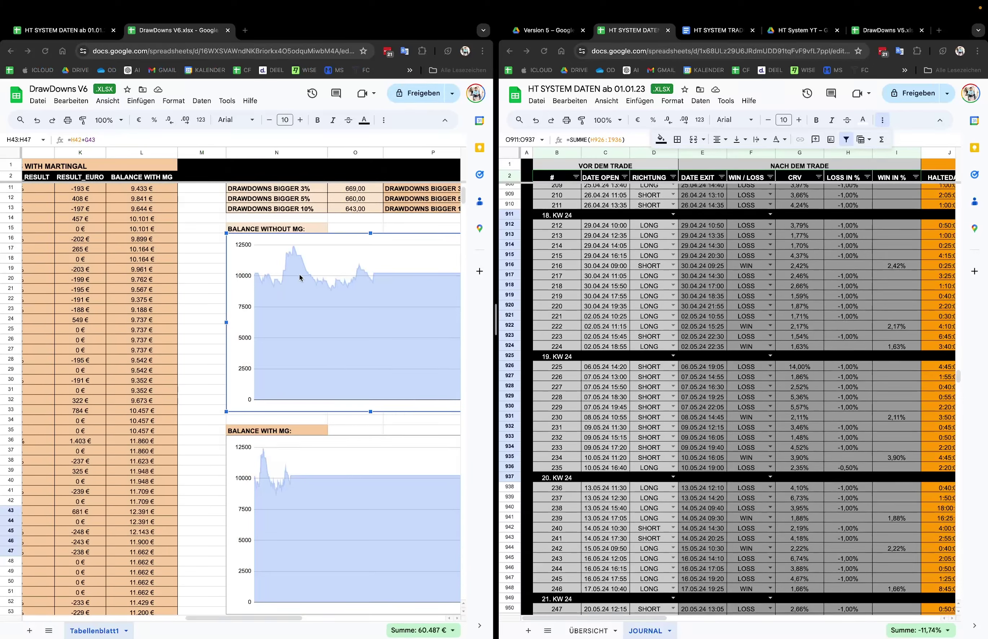
Read the low point on the balance chart without martingale and select the drawdown period's results in E43:H82.
mouse_move(296, 249)
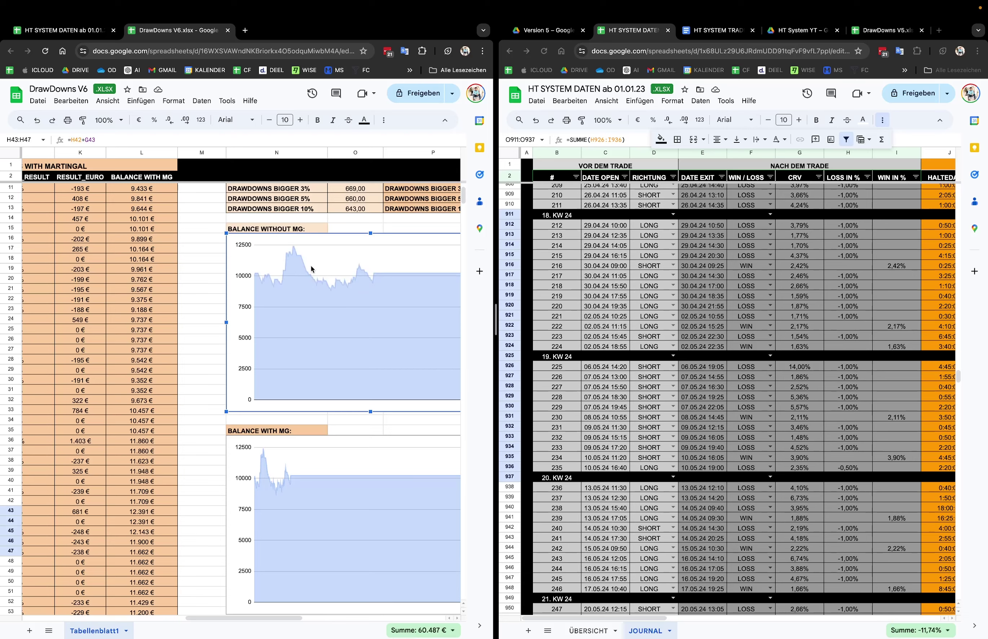
mouse_move(332, 295)
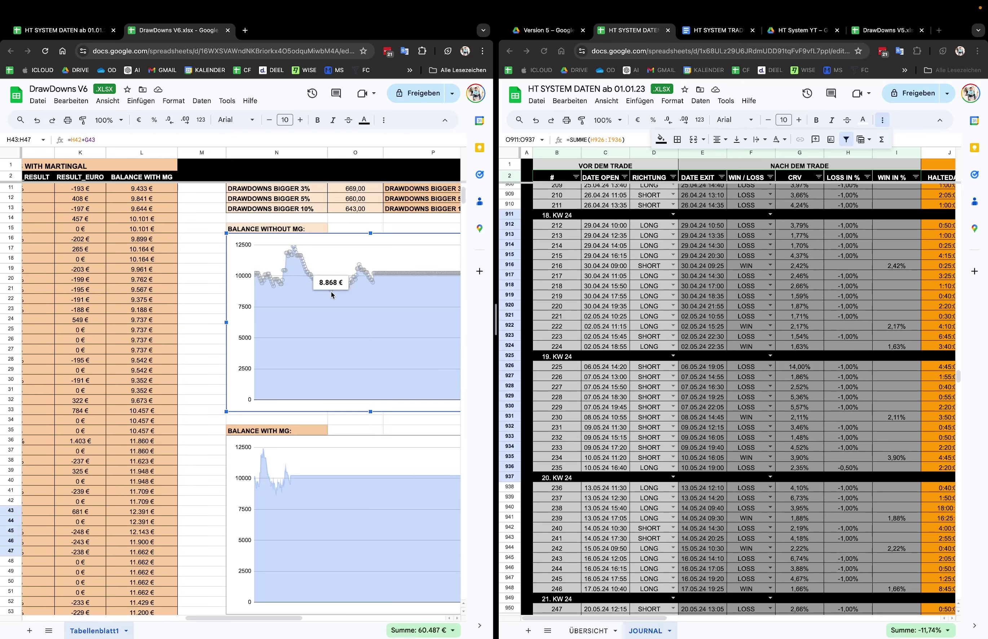
scroll(331, 291, left, 6)
scroll(332, 291, down, 5)
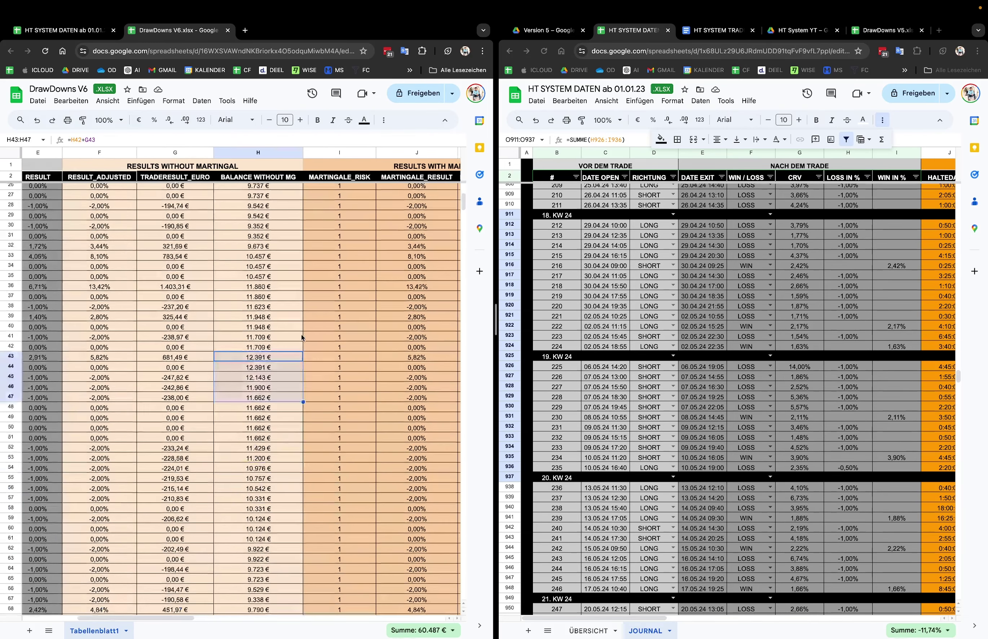
drag(279, 357, 95, 481)
scroll(99, 440, down, 5)
scroll(100, 440, down, 3)
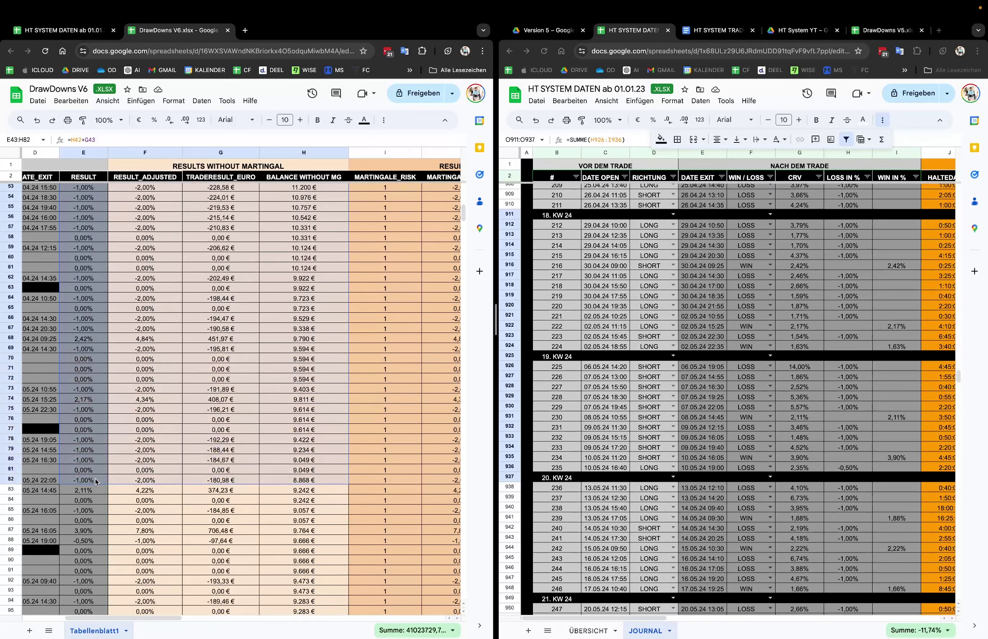
Examine the dates and results of the trades within the drawdown period, rows 43 to 82.
scroll(96, 481, left, 5)
scroll(96, 482, up, 1)
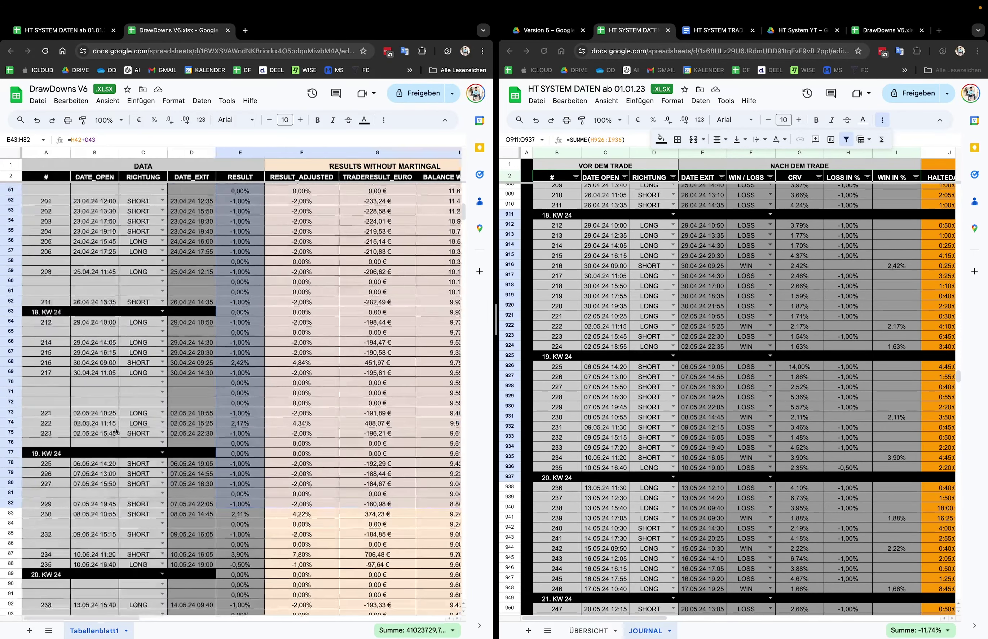
scroll(115, 432, up, 3)
scroll(248, 301, right, 1)
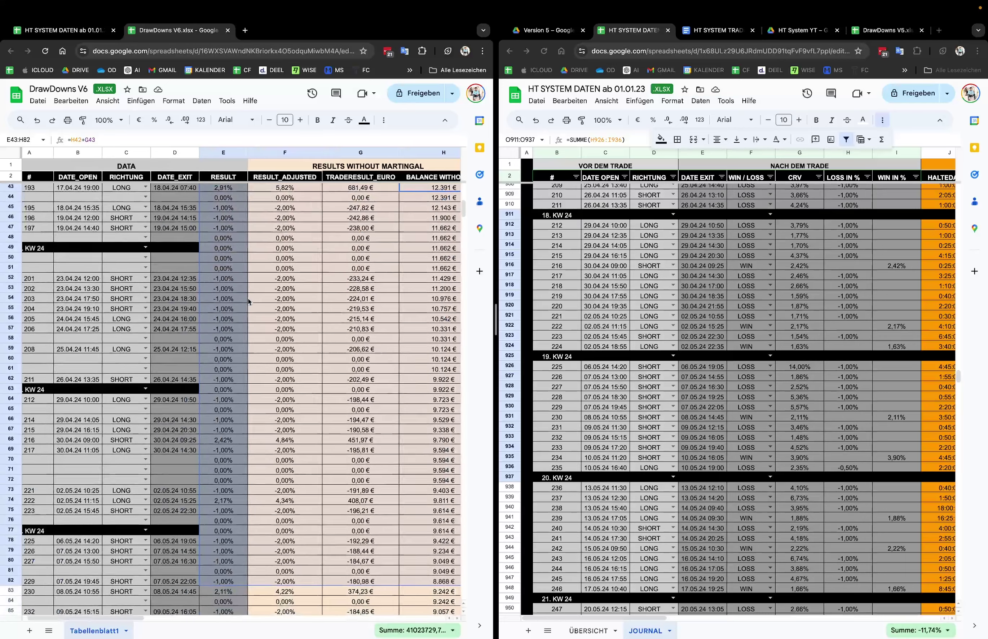
scroll(248, 301, right, 1)
scroll(203, 334, up, 1)
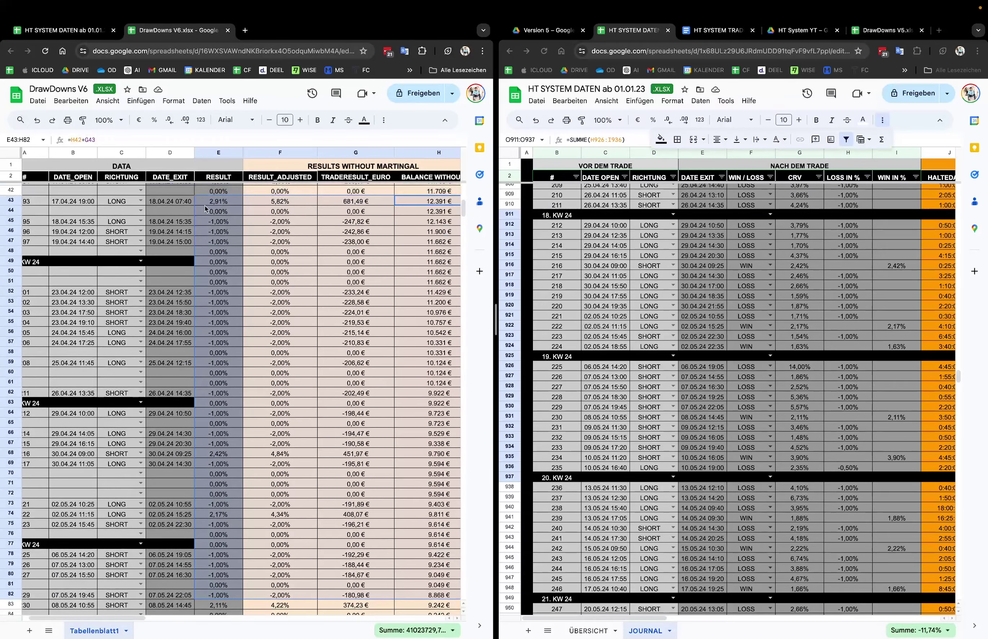
scroll(206, 209, left, 1)
scroll(205, 208, up, 1)
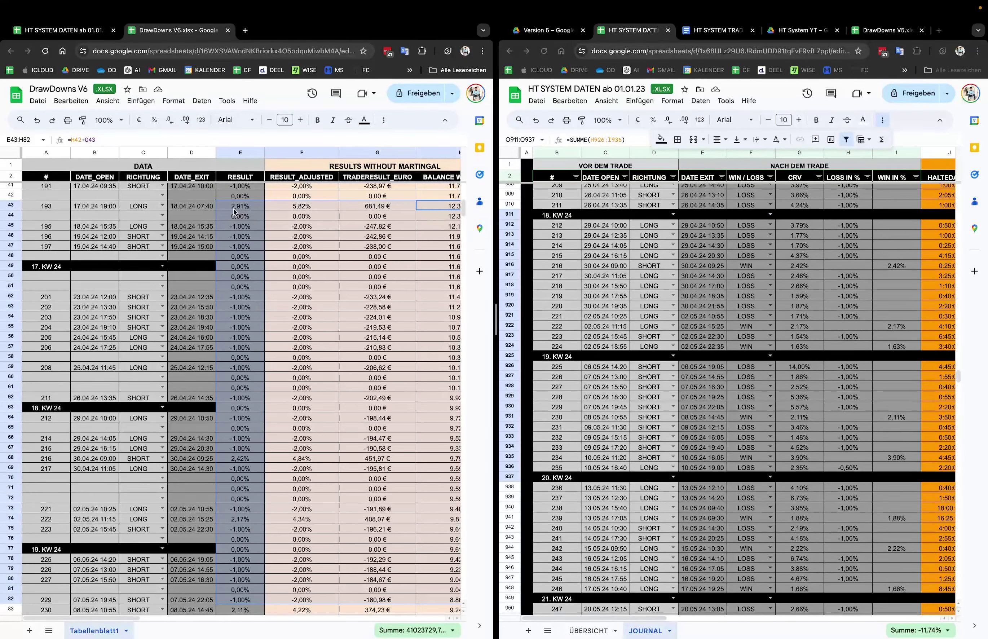
Review the results of the drawdown trades from week 17 to week 20 and return to the V6 trading journal.
scroll(231, 334, down, 3)
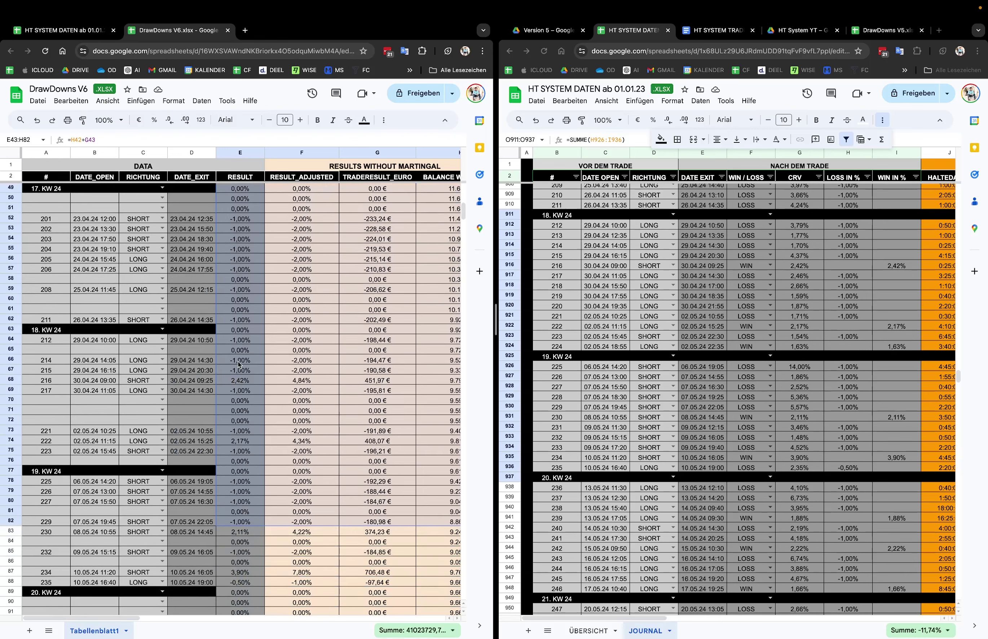
scroll(250, 485, up, 2)
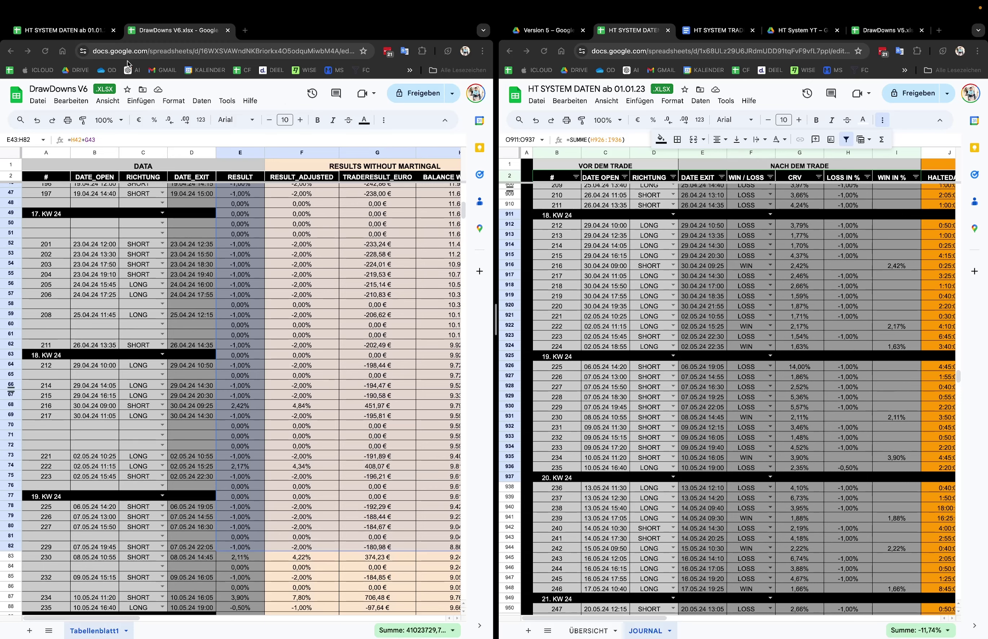
click(78, 32)
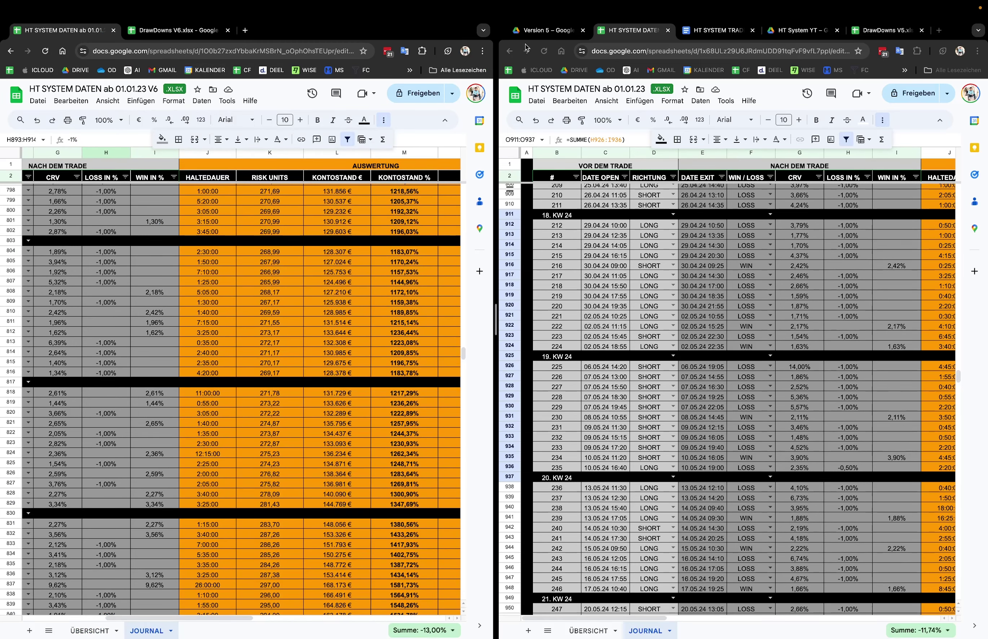
Create a folder named Archiv in the HT System YT folder on Google Drive and move the Version 6 folder into it.
click(531, 33)
click(701, 127)
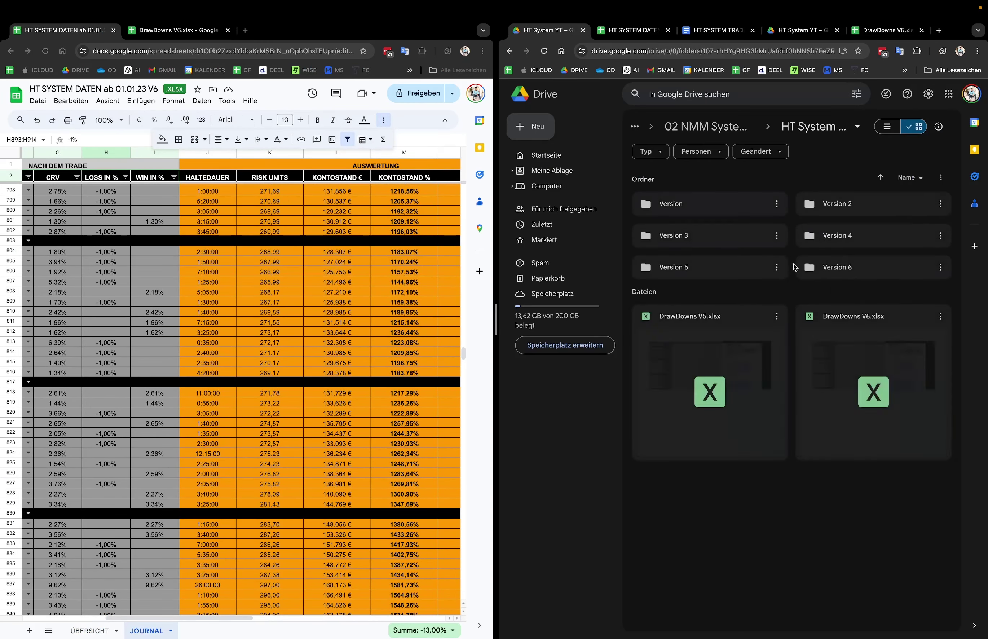
right_click(817, 519)
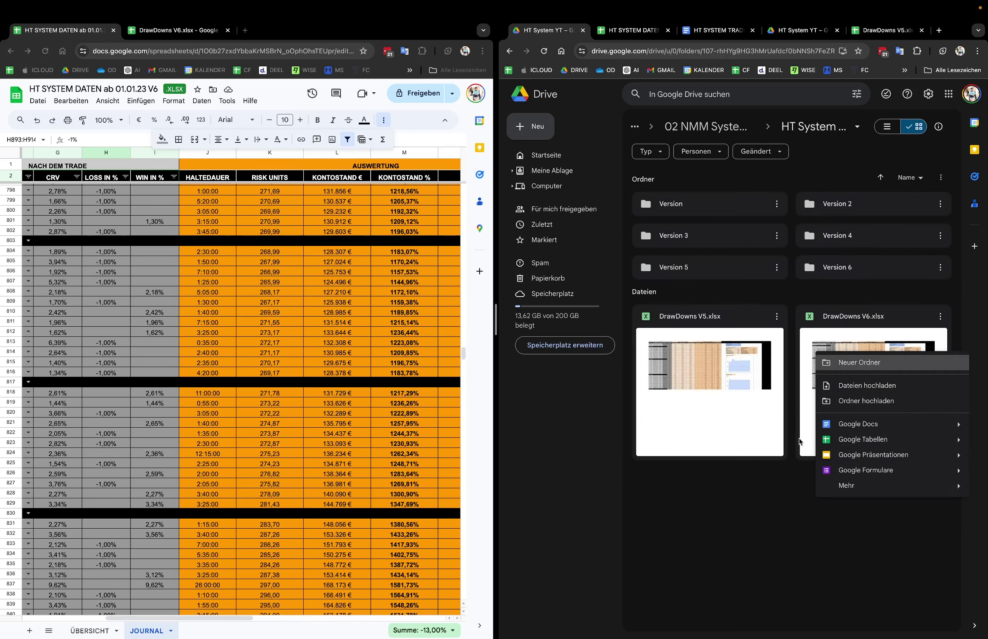
click(837, 368)
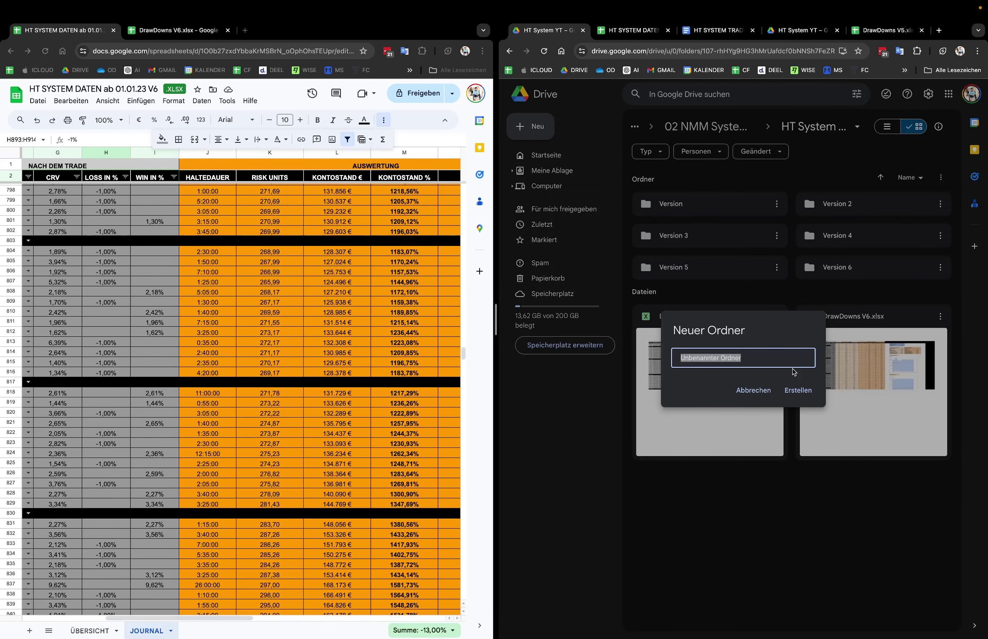
text(Archiv)
key(Return)
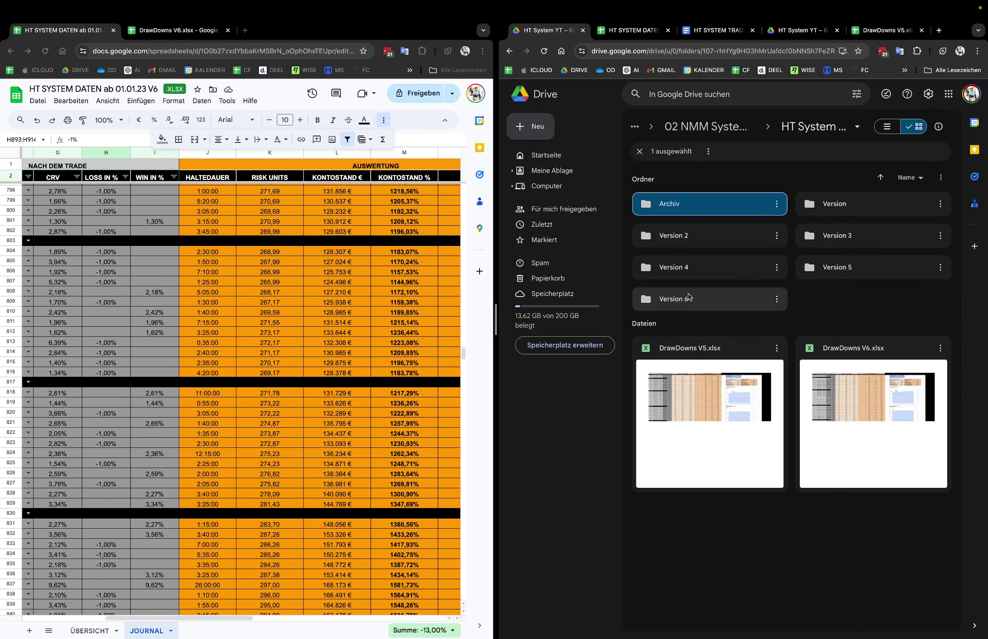
drag(689, 297, 714, 202)
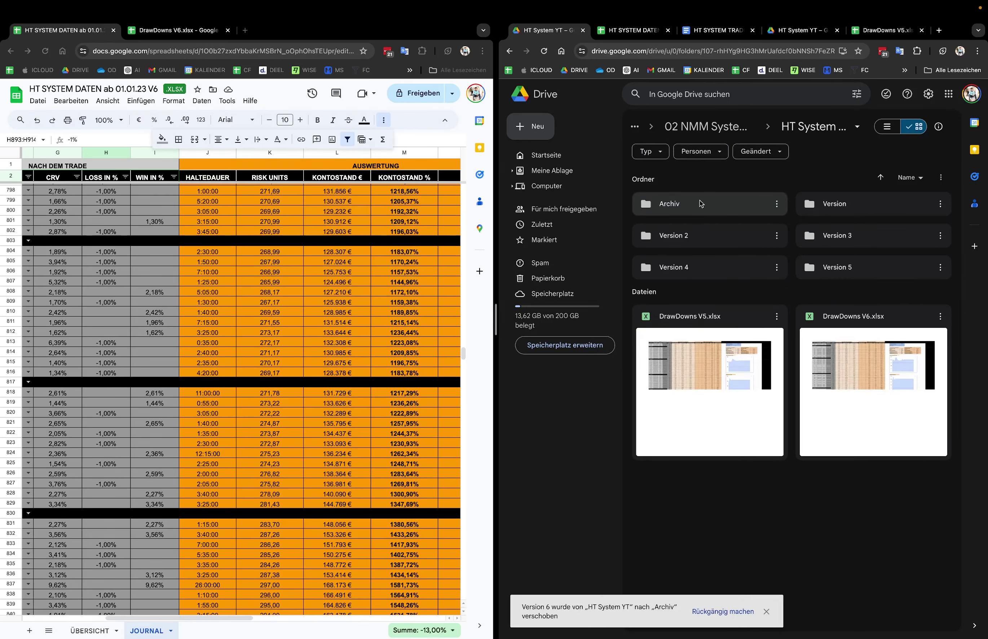
Open the Version 5 folder and select its two files, the HT SYSTEM DATEN sheet and the HT SYSTEM TRADING PLAN.
click(849, 269)
double_click(849, 270)
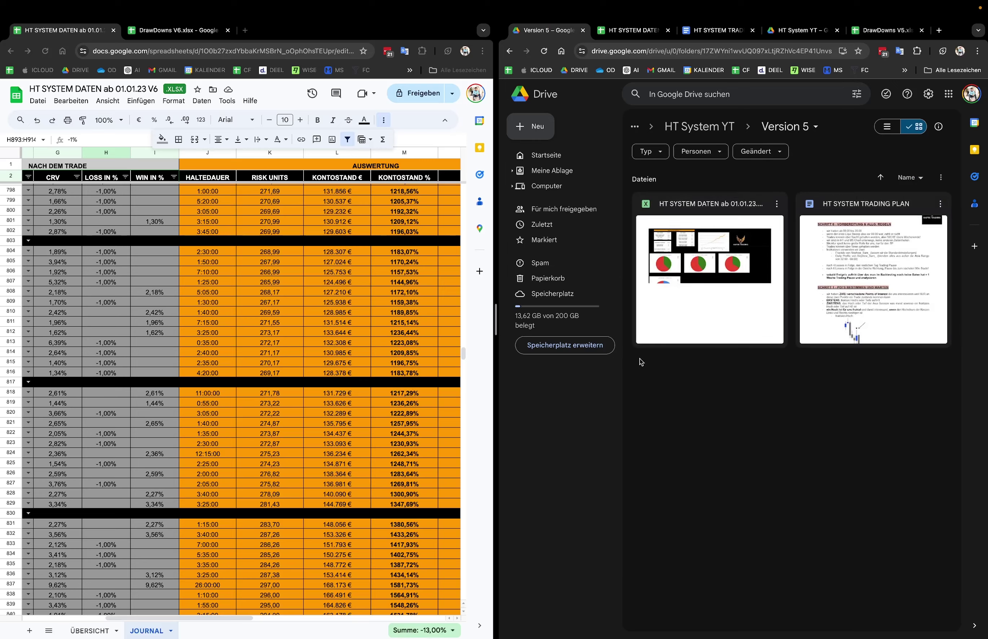
drag(895, 411, 697, 286)
click(765, 431)
drag(889, 405, 687, 293)
Switch to TradingView and paste the copied idea, test and optimise cycle image into the empty area below the GER40 price around 12 April.
key(ctrl+Left)
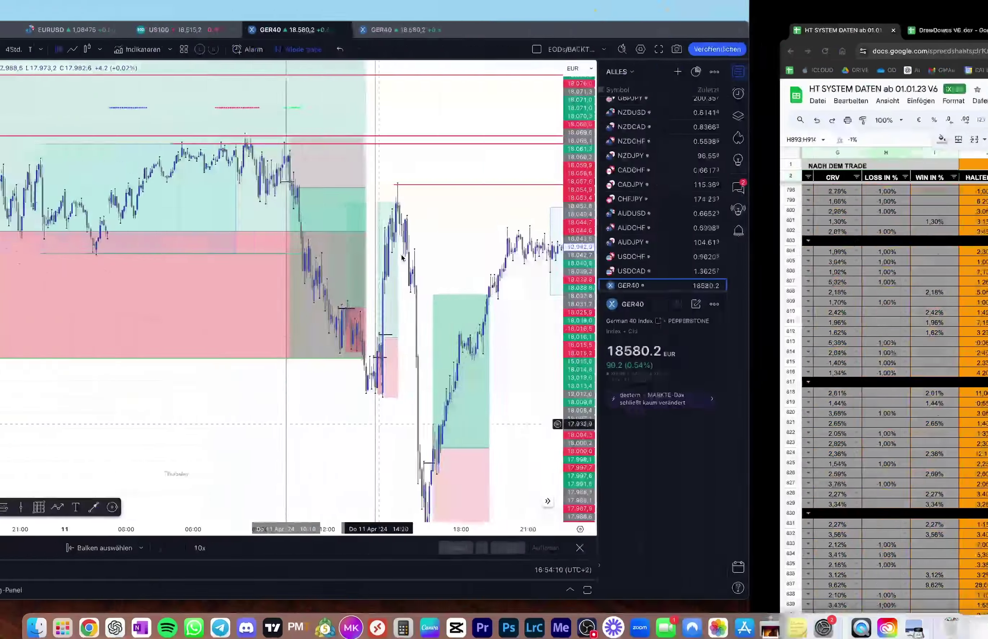
scroll(452, 240, right, 10)
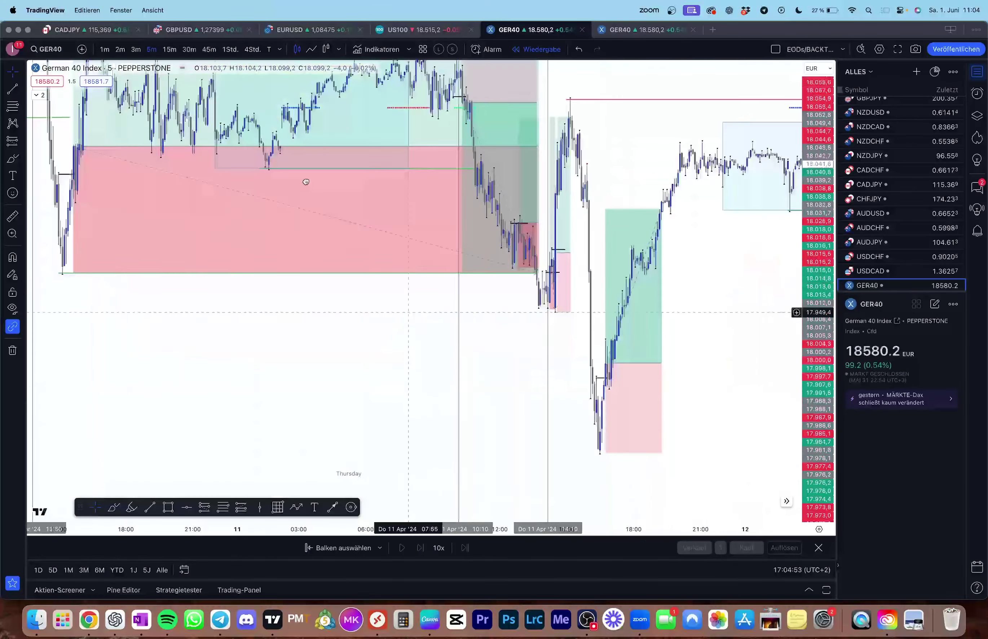
scroll(451, 239, right, 3)
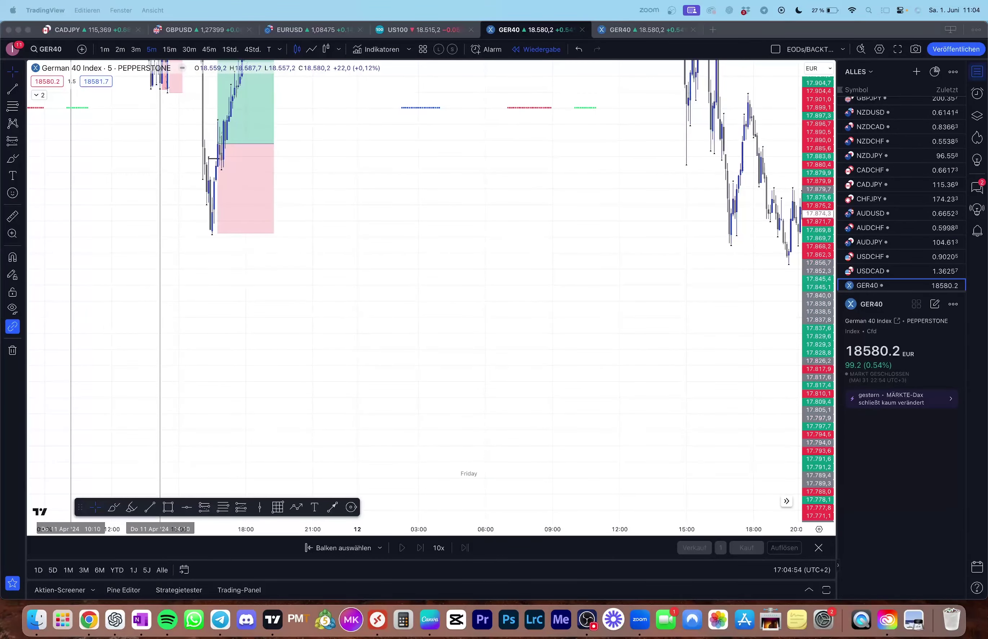
key(super+v)
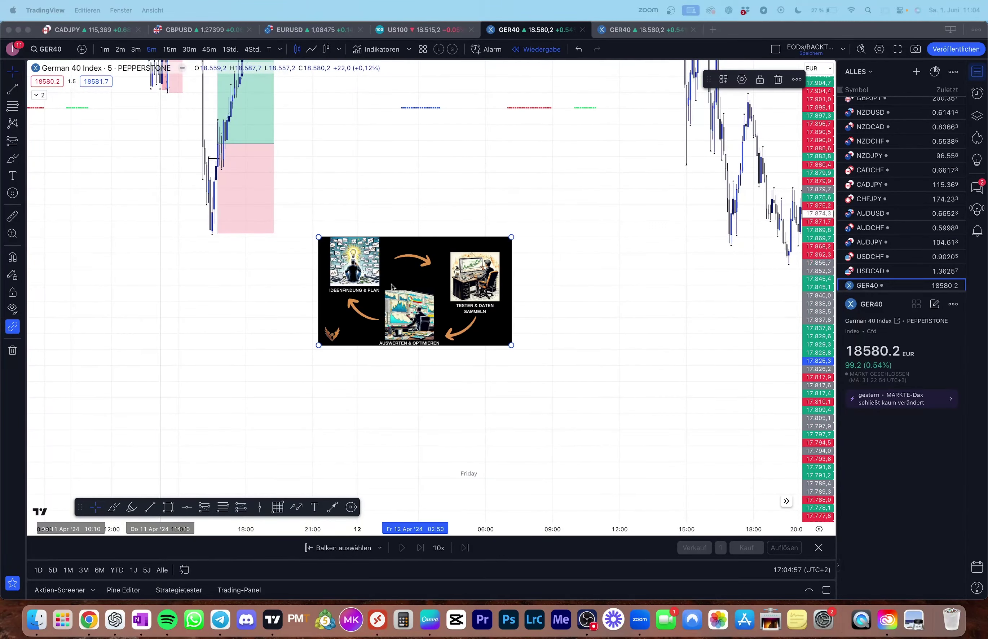